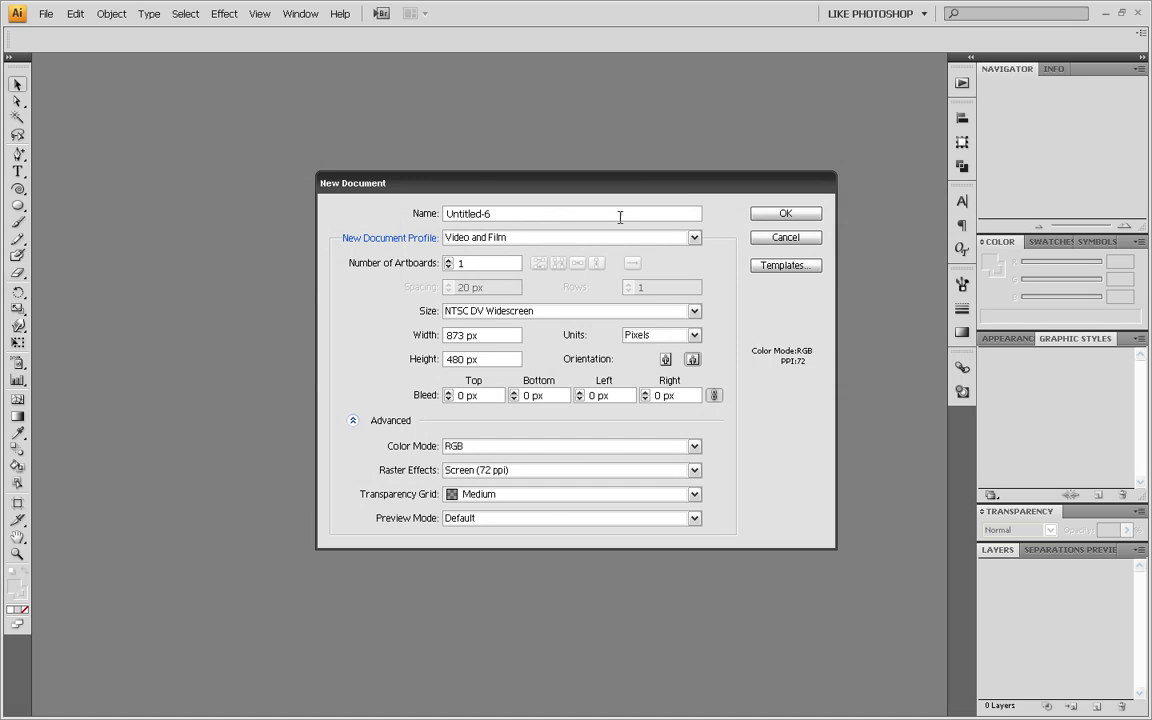
Create the 873 × 480 px video document Untitled-6 from the New Document settings
left_click_drag(623, 192, 583, 128)
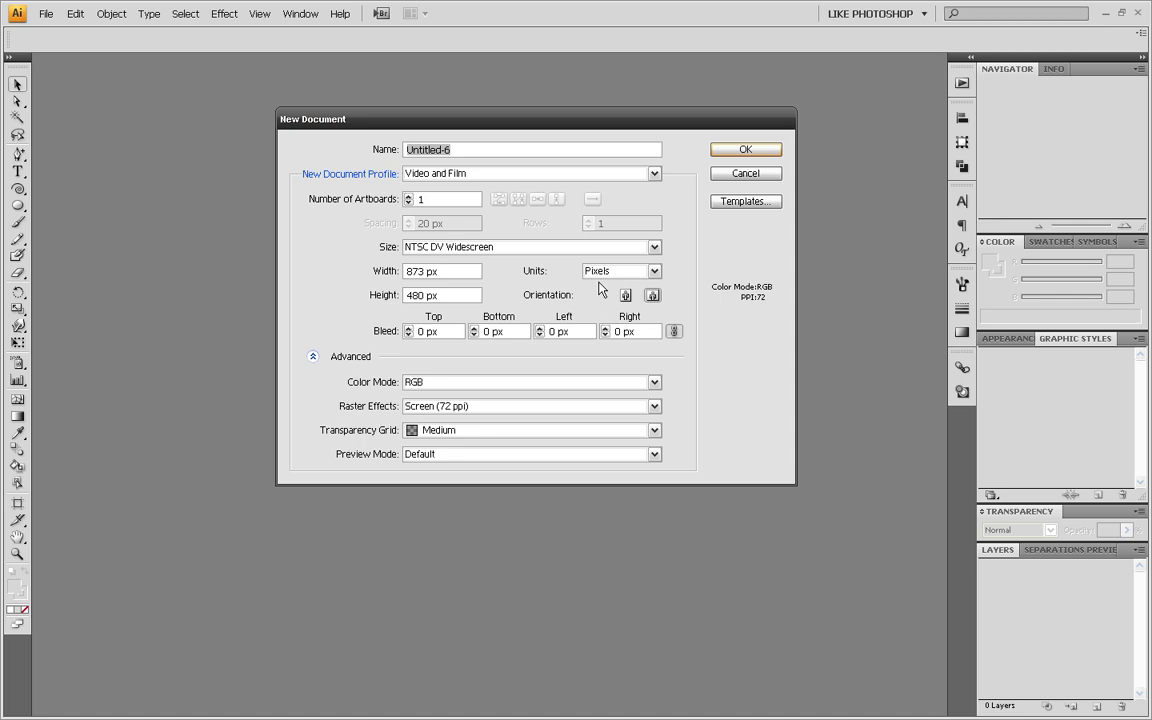
left_click(740, 150)
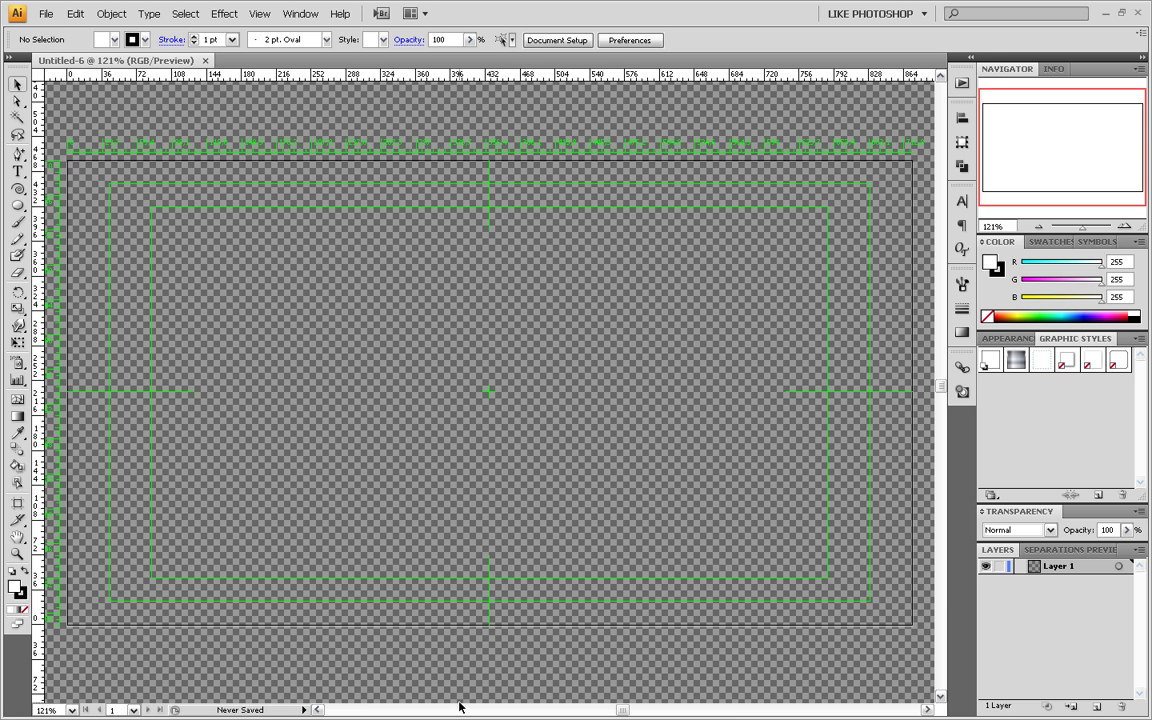
Rename Layer 1 to 'bg' and select the Rectangle Tool
double_click(1060, 567)
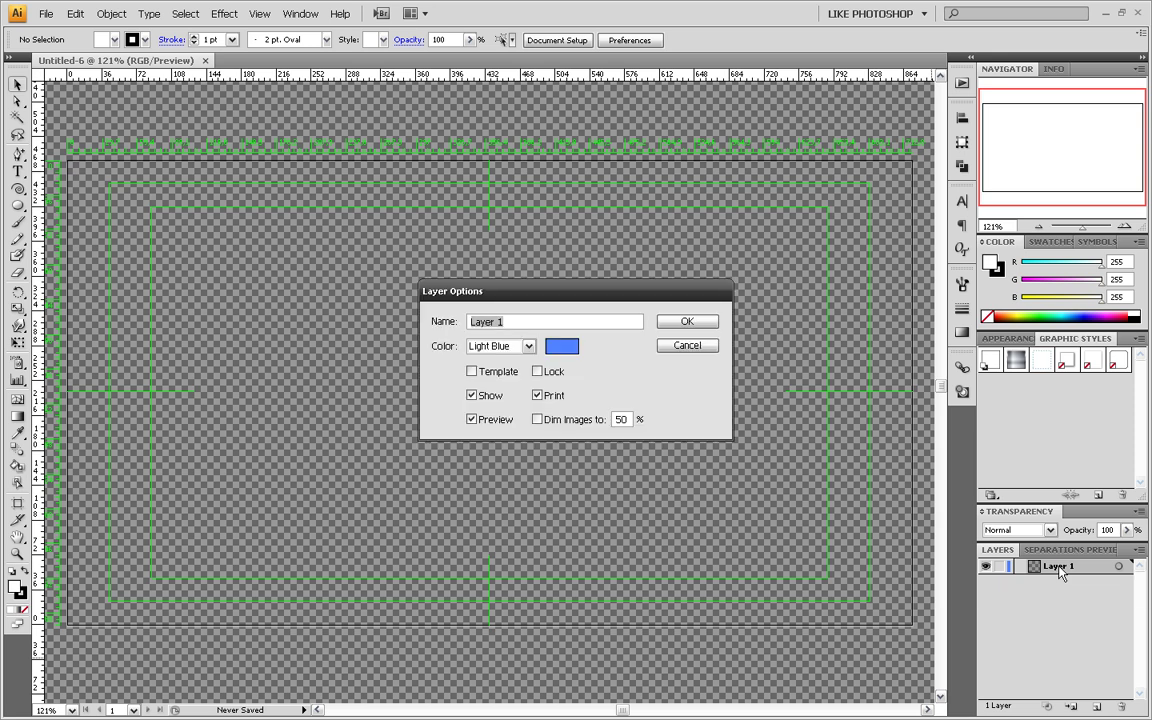
type("bg")
key("Return")
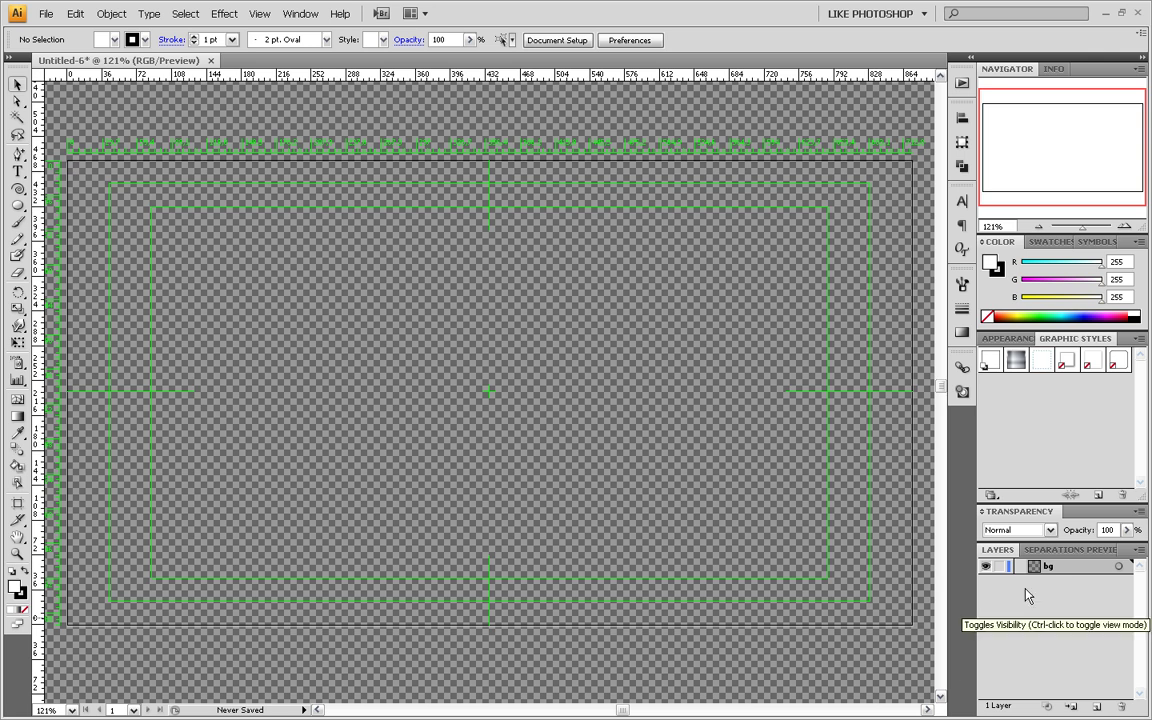
left_click(18, 205)
left_click(60, 209)
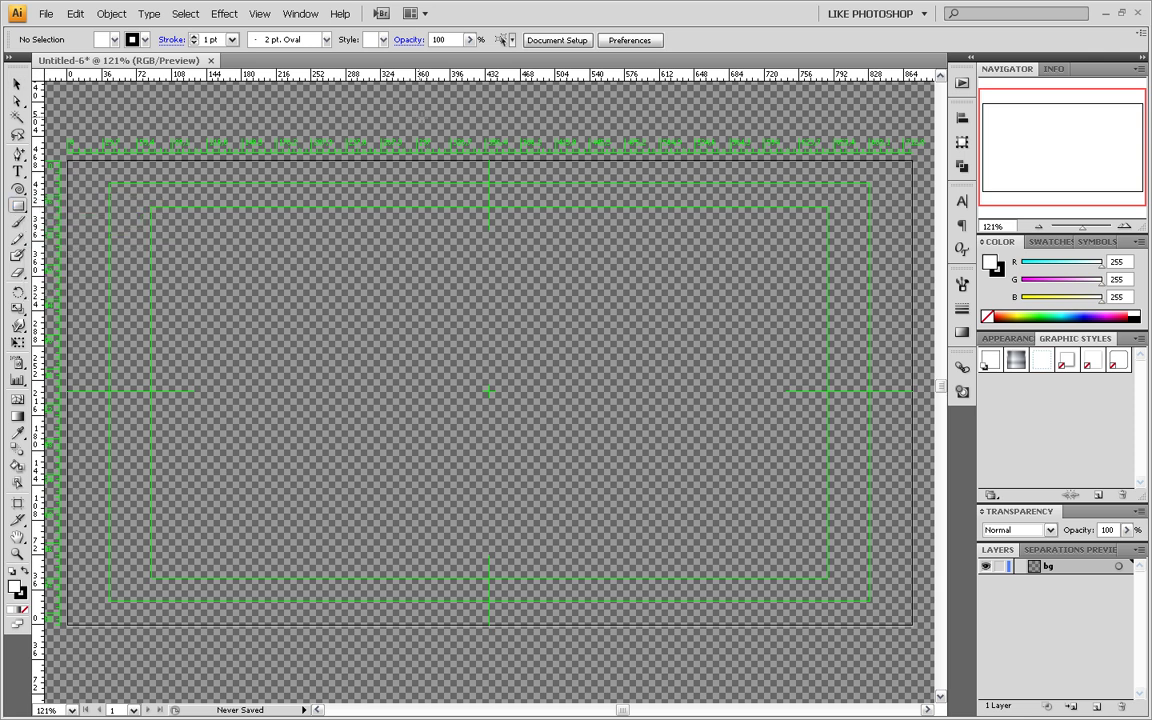
Draw a tall rectangle at the artboard's top centre filled light teal B3FFF2
left_click_drag(441, 113, 535, 420)
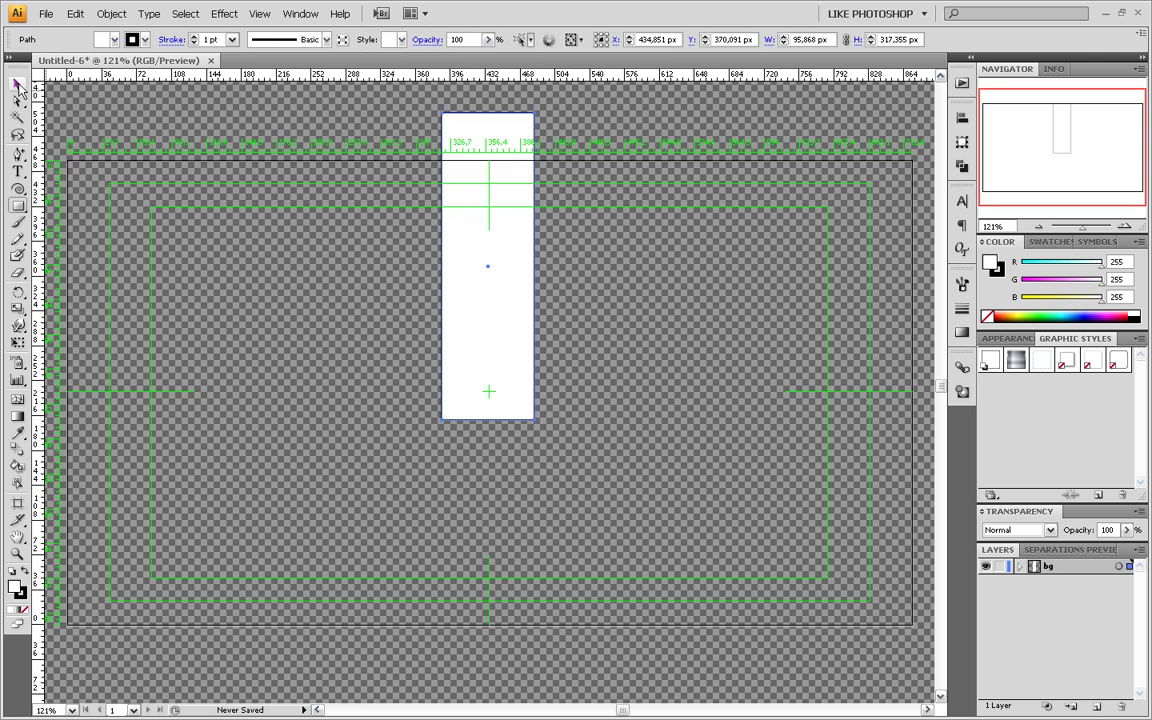
double_click(13, 586)
left_click(599, 376)
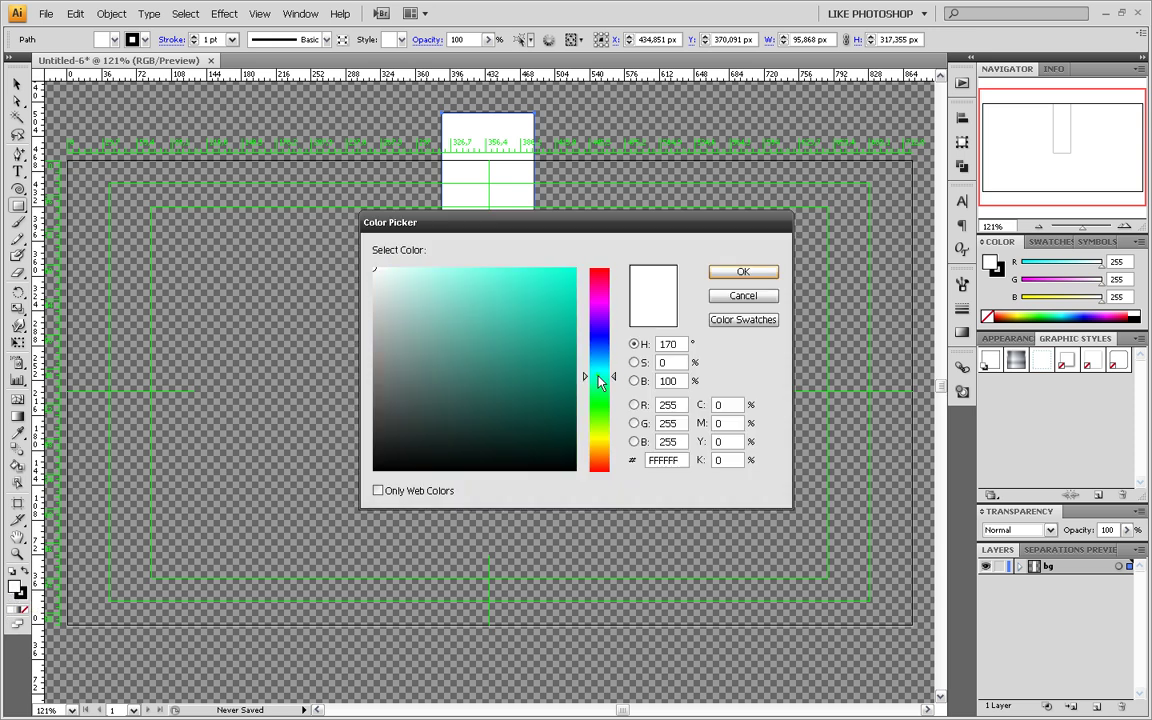
left_click(435, 269)
left_click(742, 272)
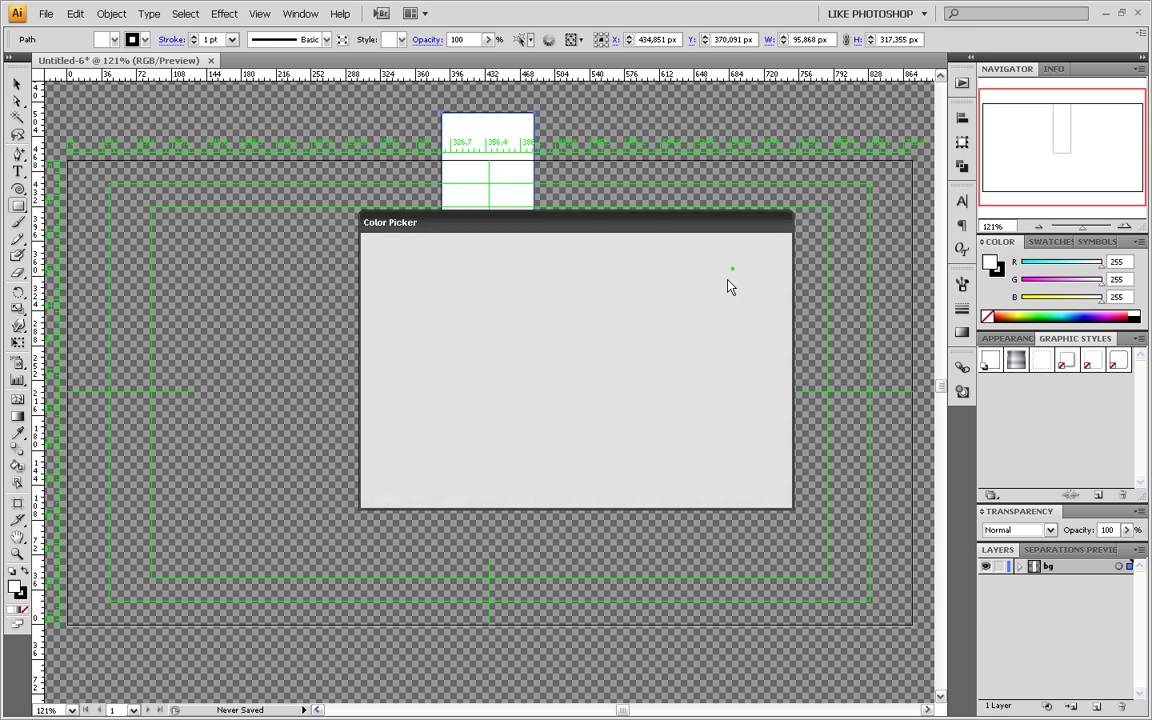
left_click(17, 84)
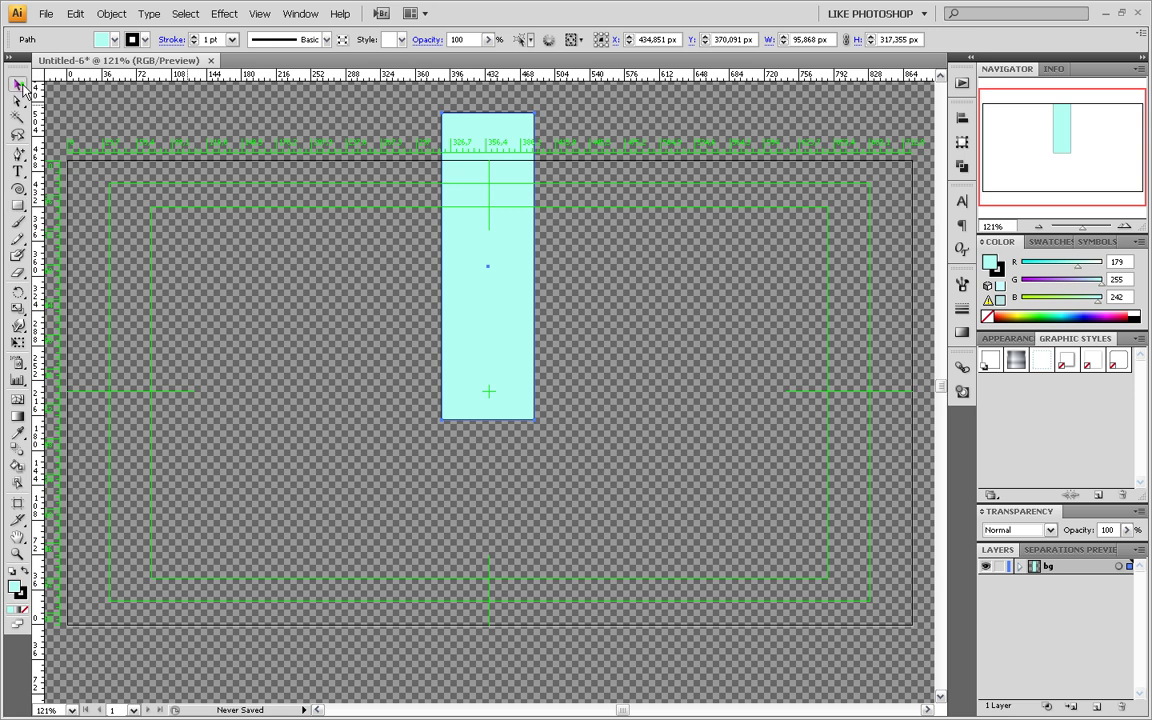
left_click(285, 314)
Add an anchor point at the middle of the teal rectangle's bottom edge
left_click(486, 350)
left_click(17, 104)
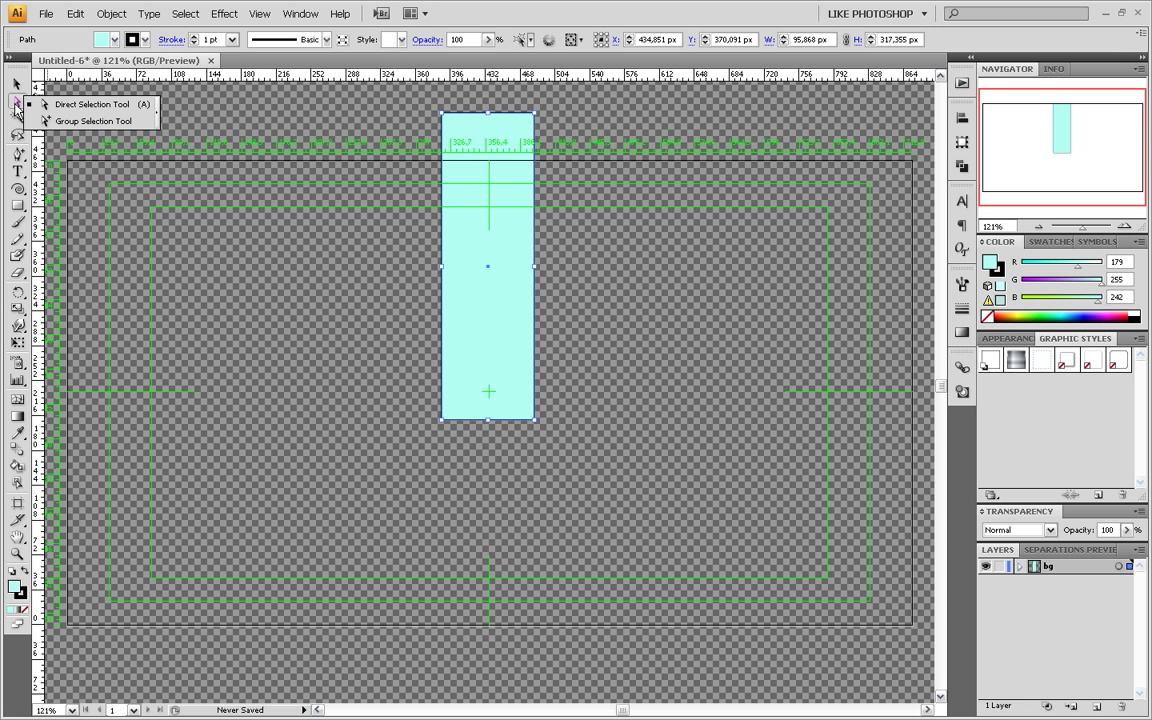
left_click(17, 110)
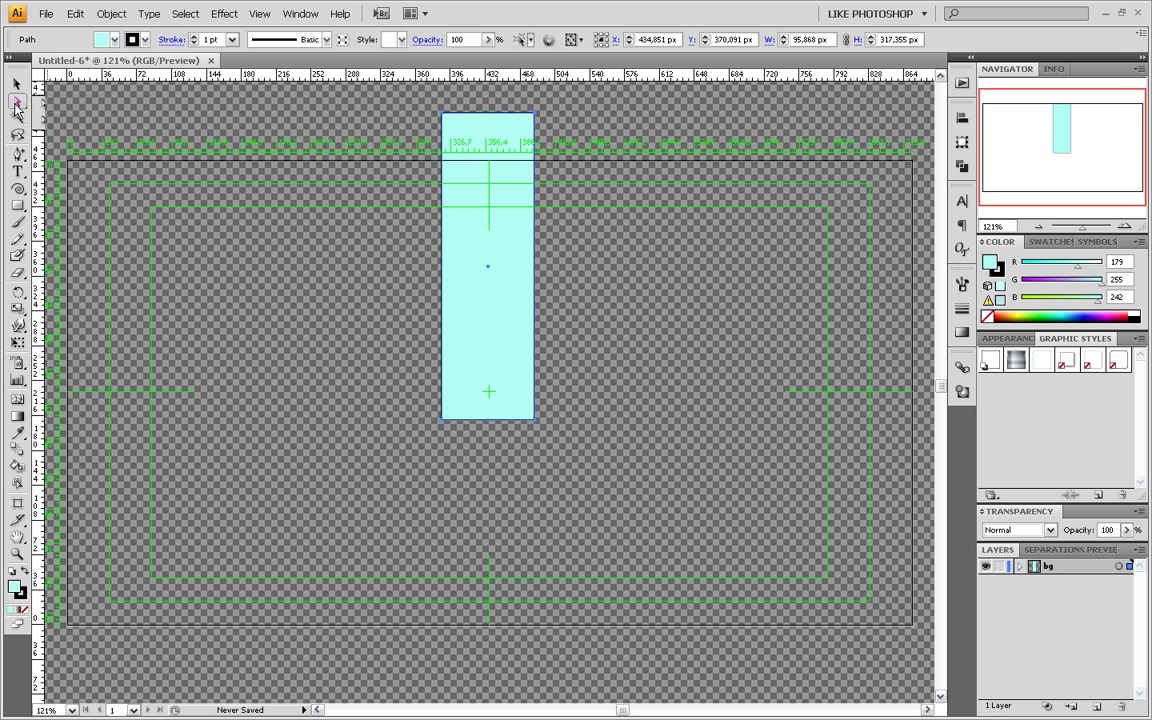
left_click(17, 110)
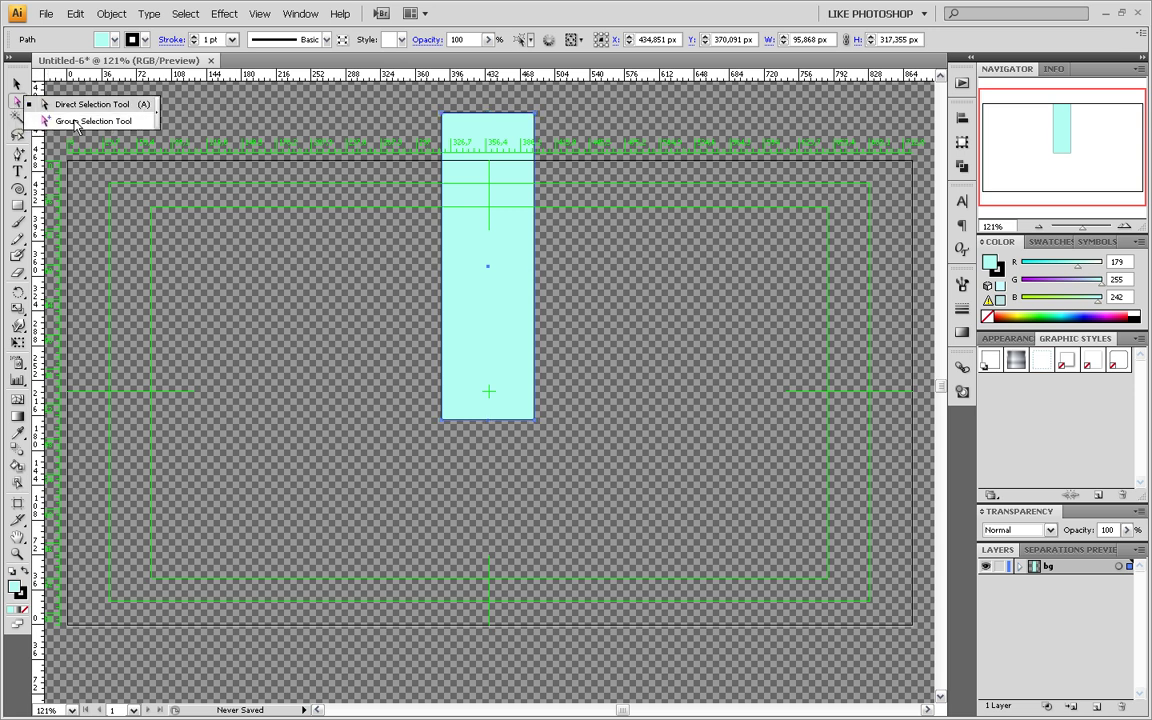
left_click(17, 101)
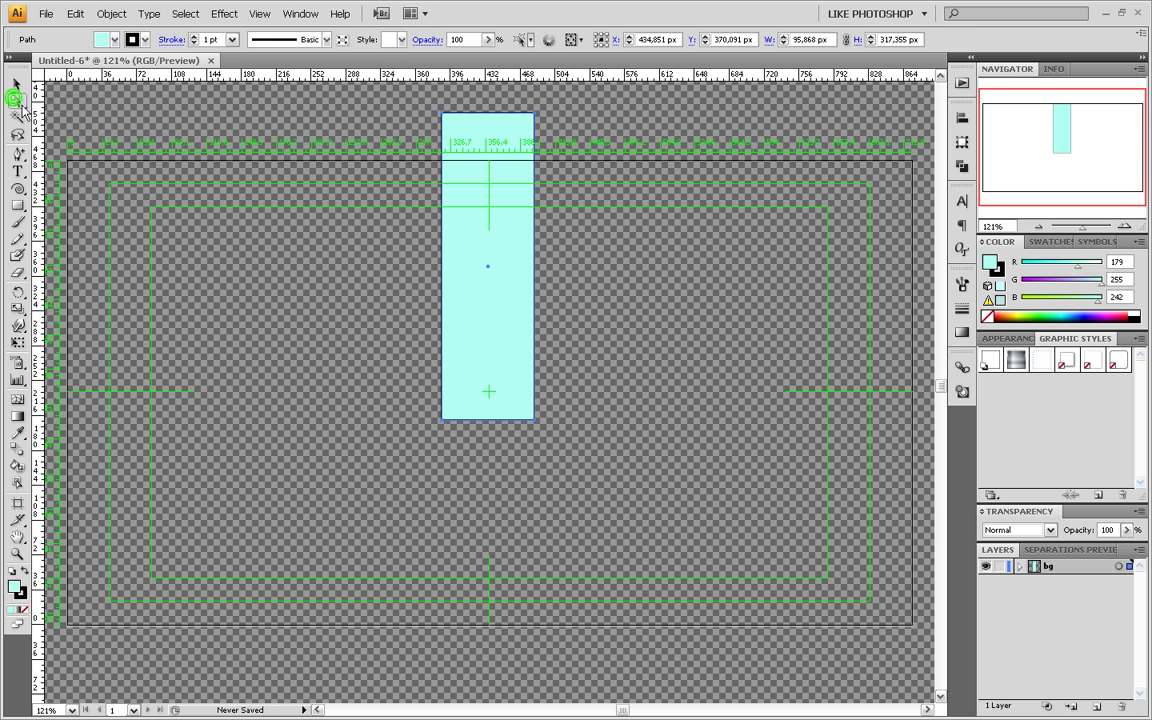
left_click(19, 157)
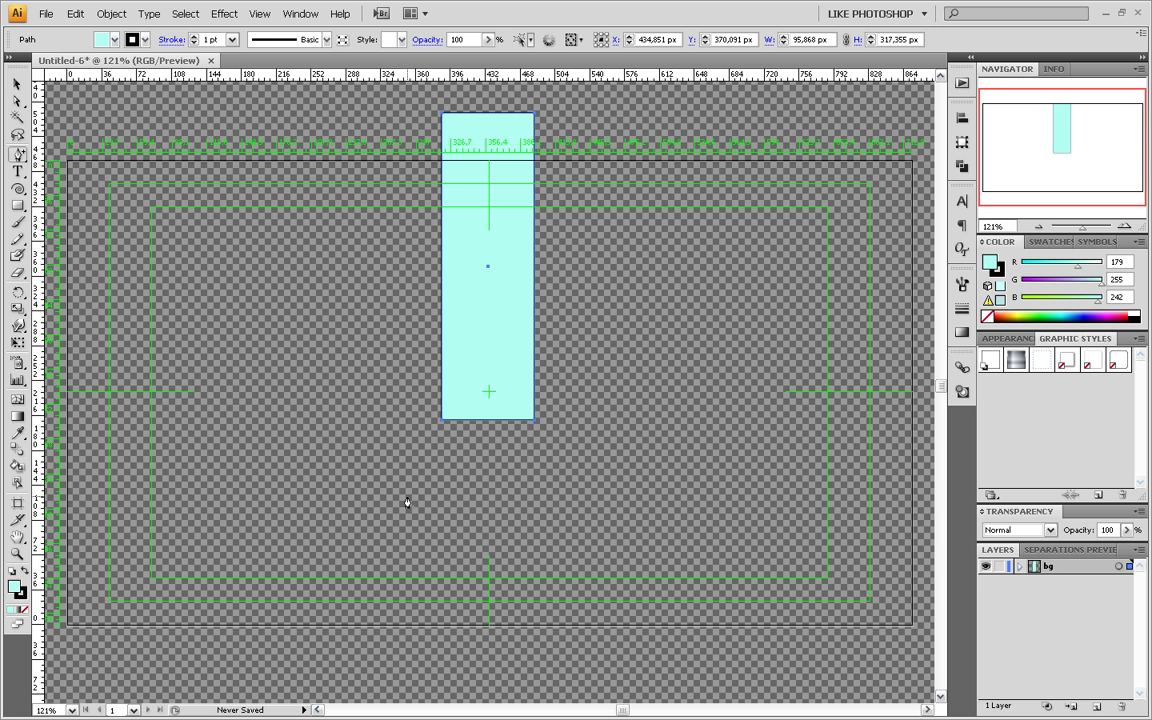
left_click(488, 420)
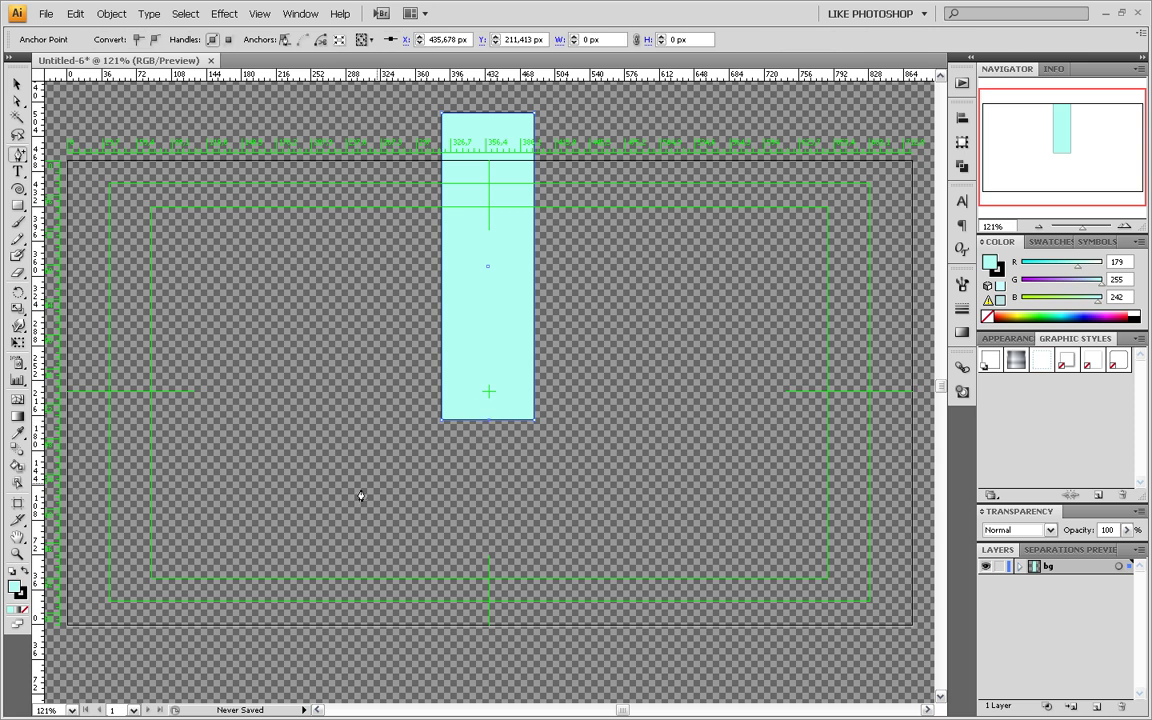
left_click(17, 84)
Delete both bottom corner points to form a downward triangle, then narrow it
left_click(14, 100)
left_click(413, 107)
left_click(353, 94)
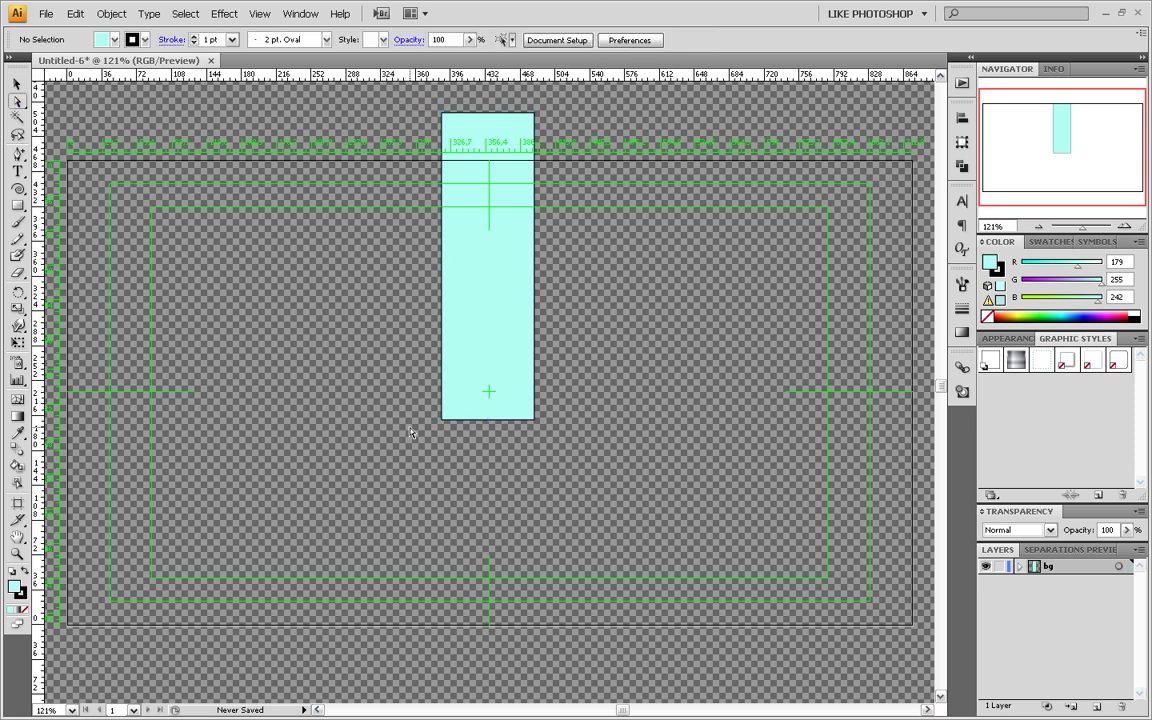
left_click_drag(416, 398, 450, 441)
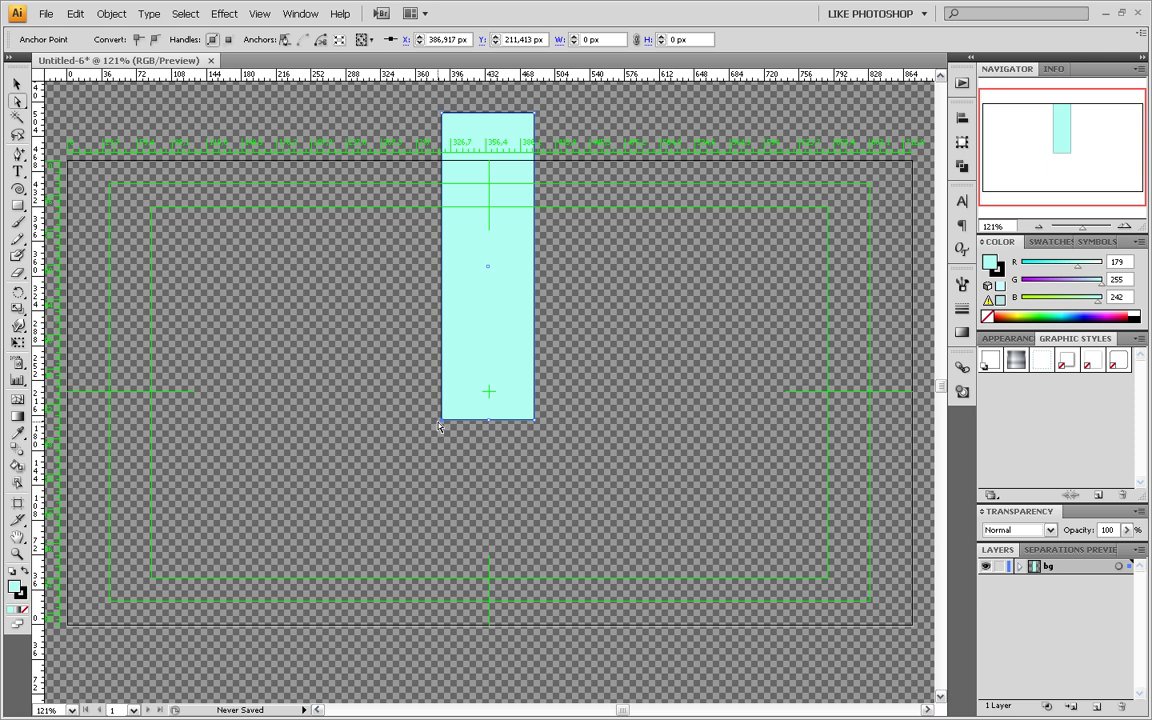
left_click(283, 46)
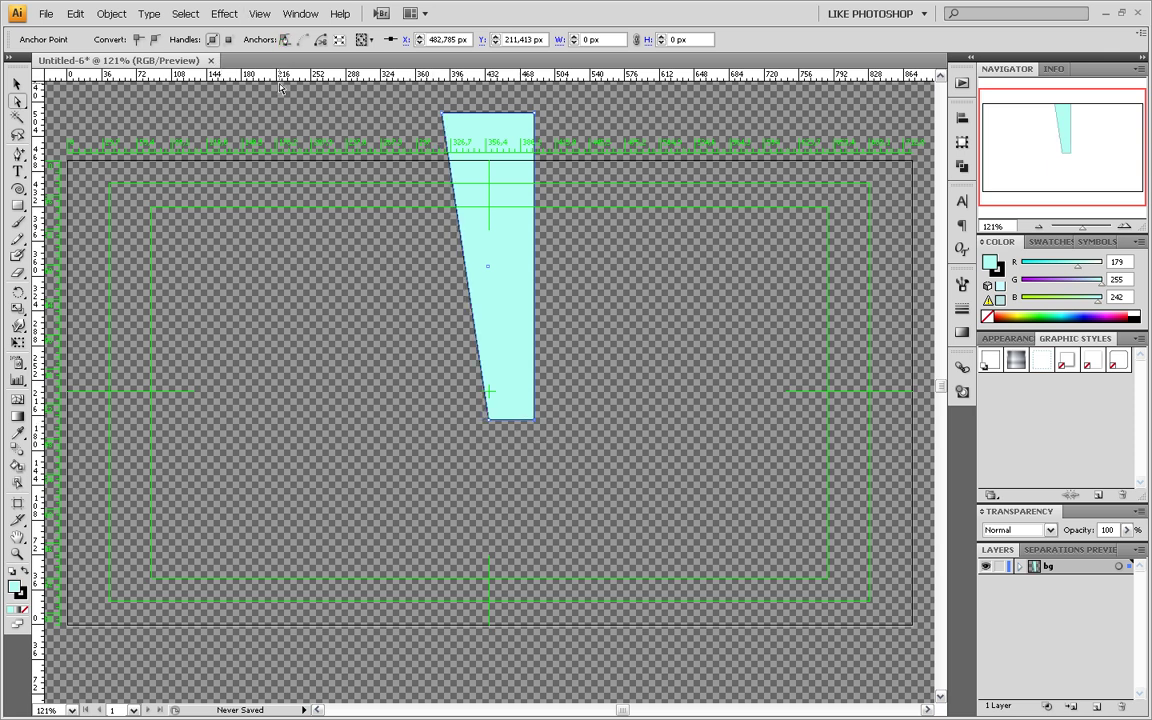
left_click(284, 40)
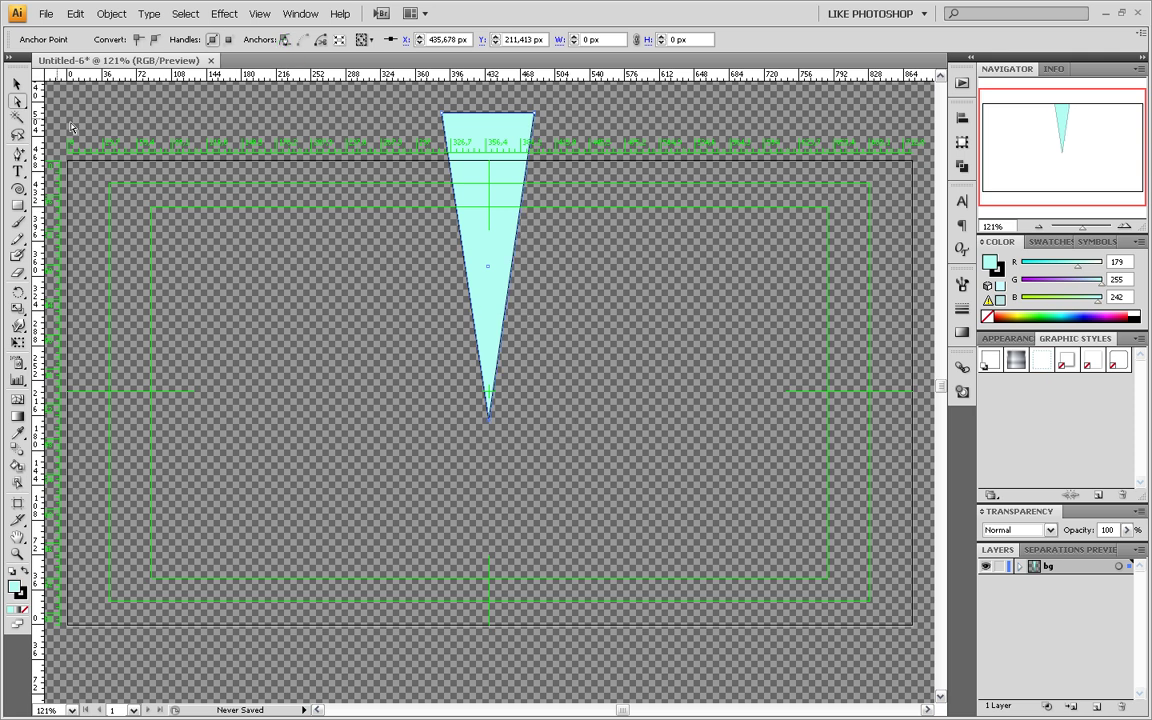
left_click(17, 84)
left_click_drag(535, 266, 494, 259)
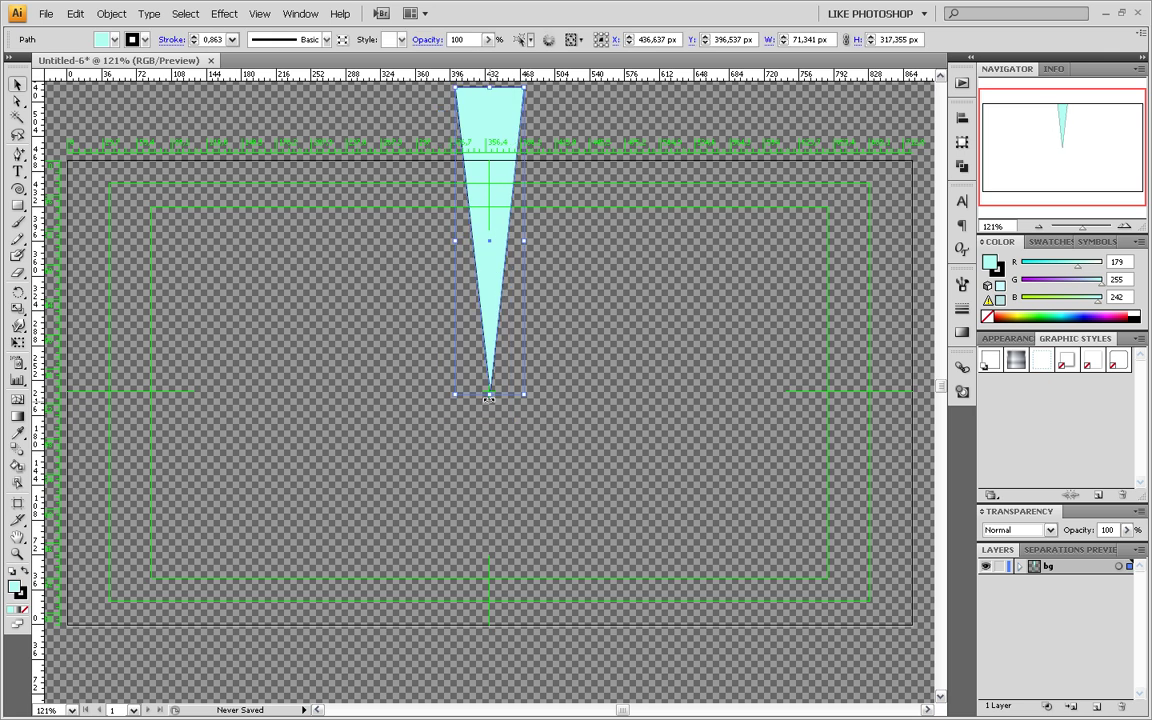
Nudge the teal triangle slightly into place
left_click(488, 411)
scroll(492, 388, "up", 5)
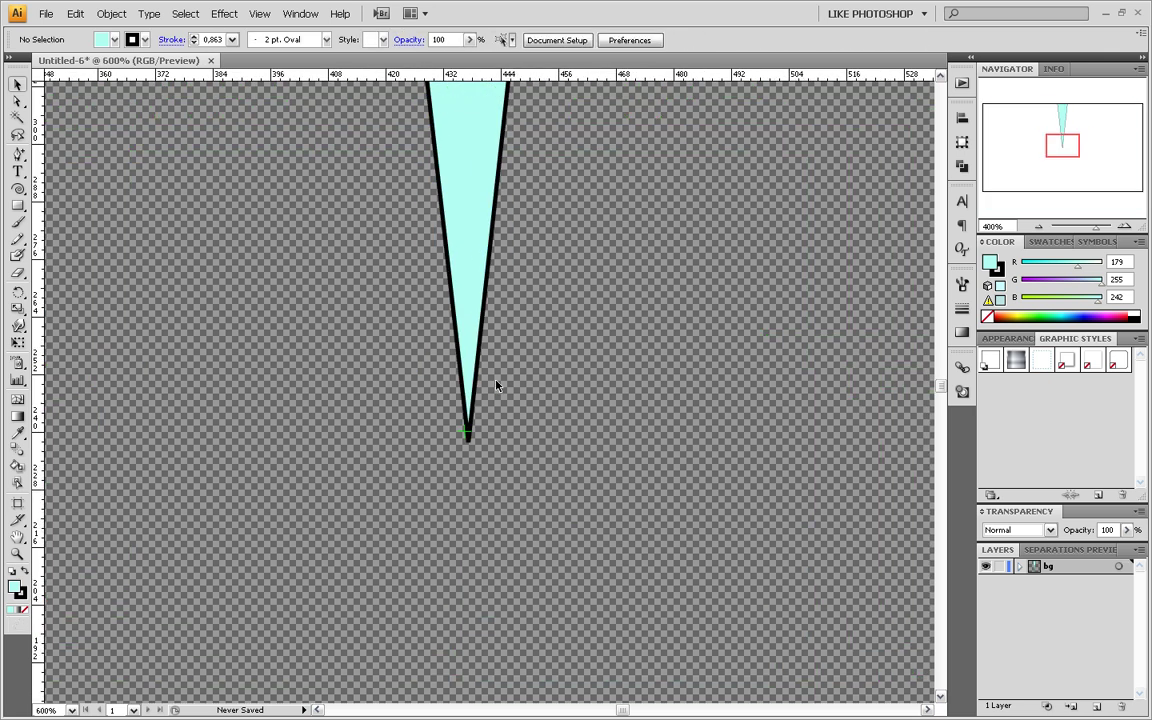
left_click_drag(470, 370, 467, 362)
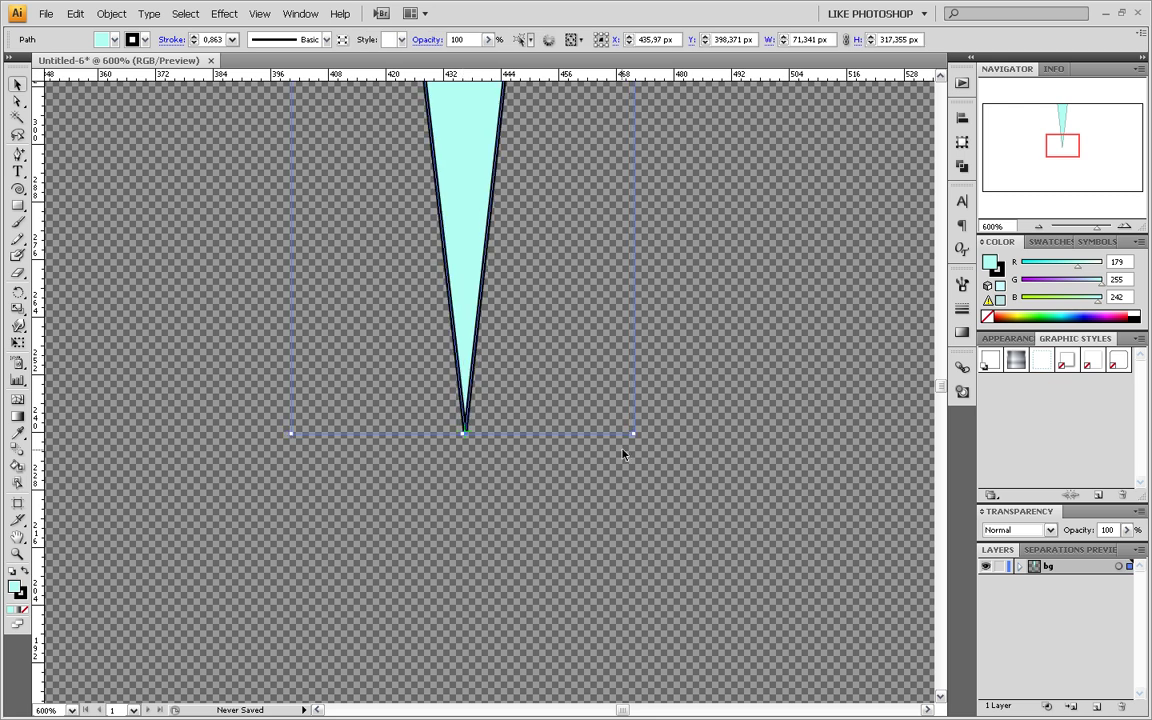
left_click(690, 462)
scroll(684, 452, "down", 3)
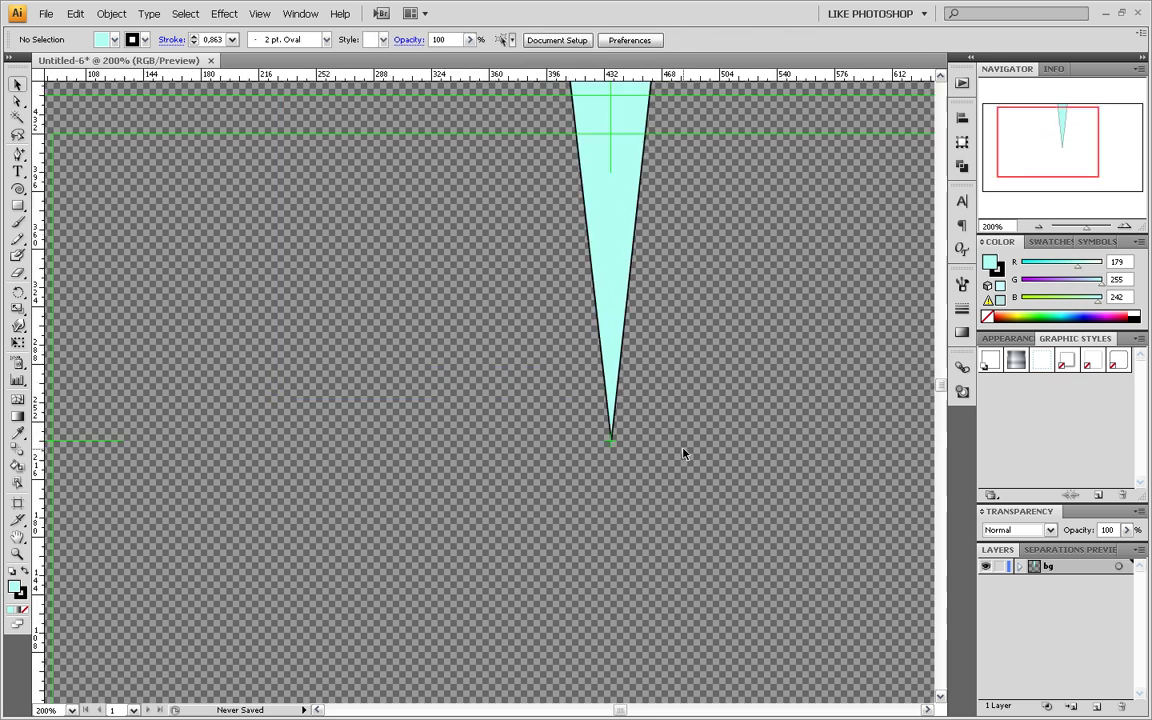
left_click_drag(686, 350, 565, 495)
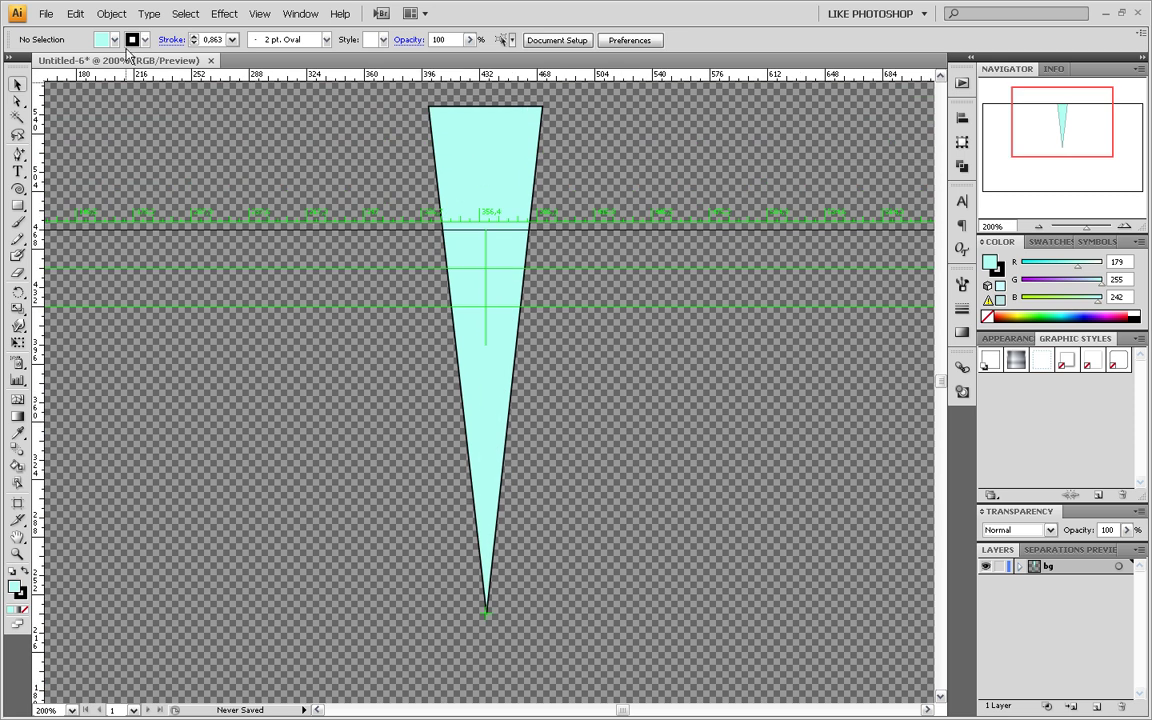
Set the triangle's outline colour to none
left_click(114, 40)
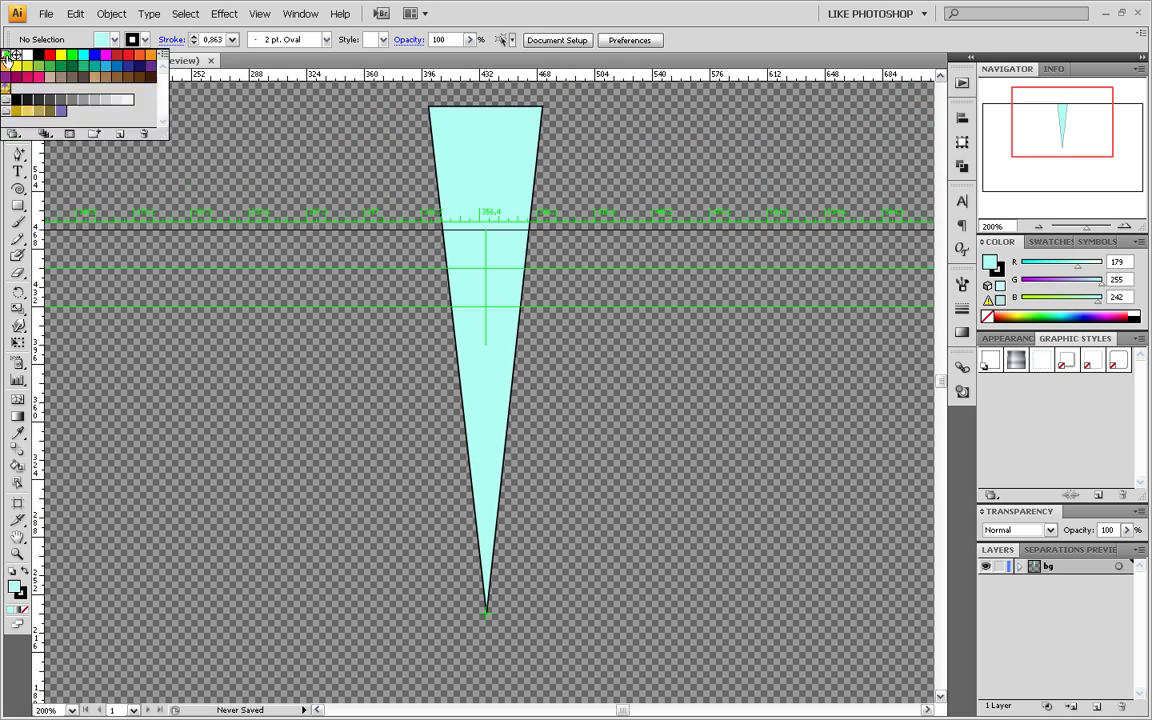
left_click(6, 55)
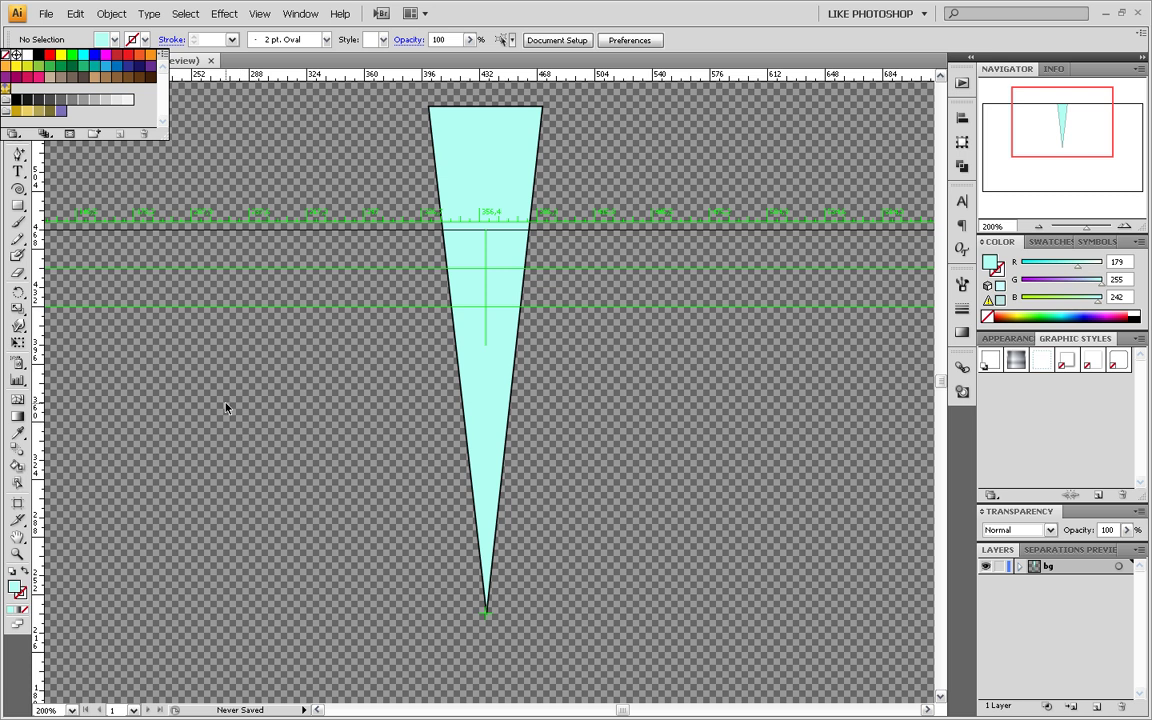
left_click(226, 407)
left_click(466, 158)
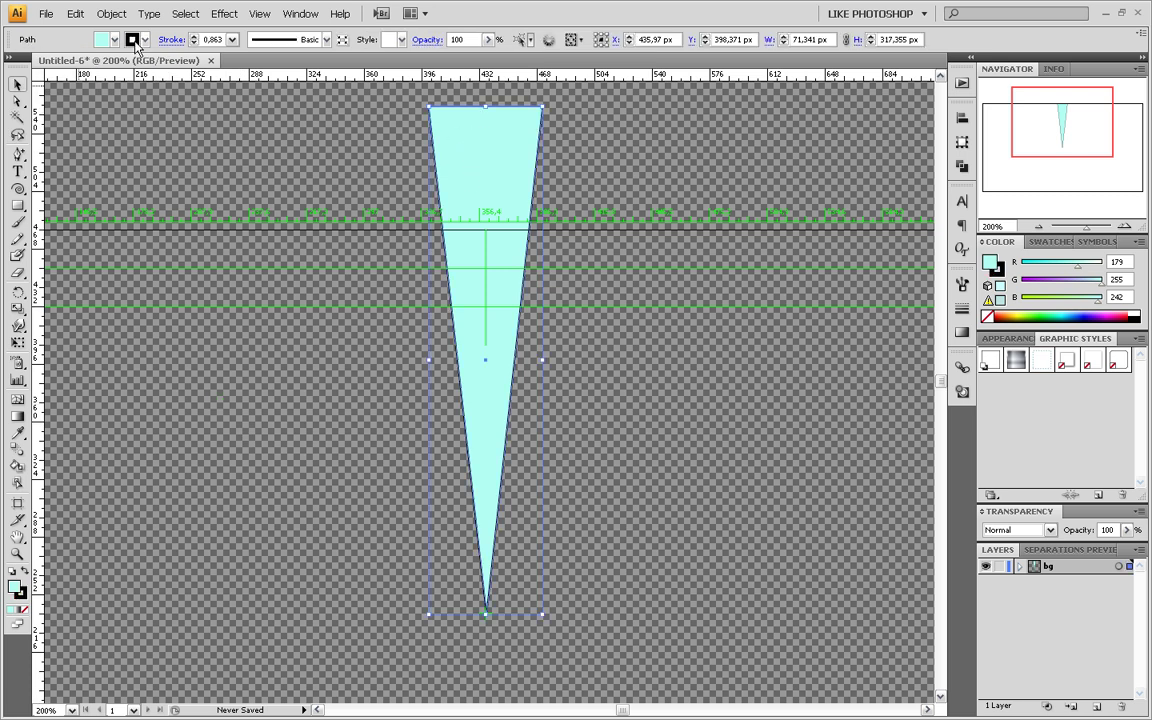
left_click(133, 40)
left_click(6, 55)
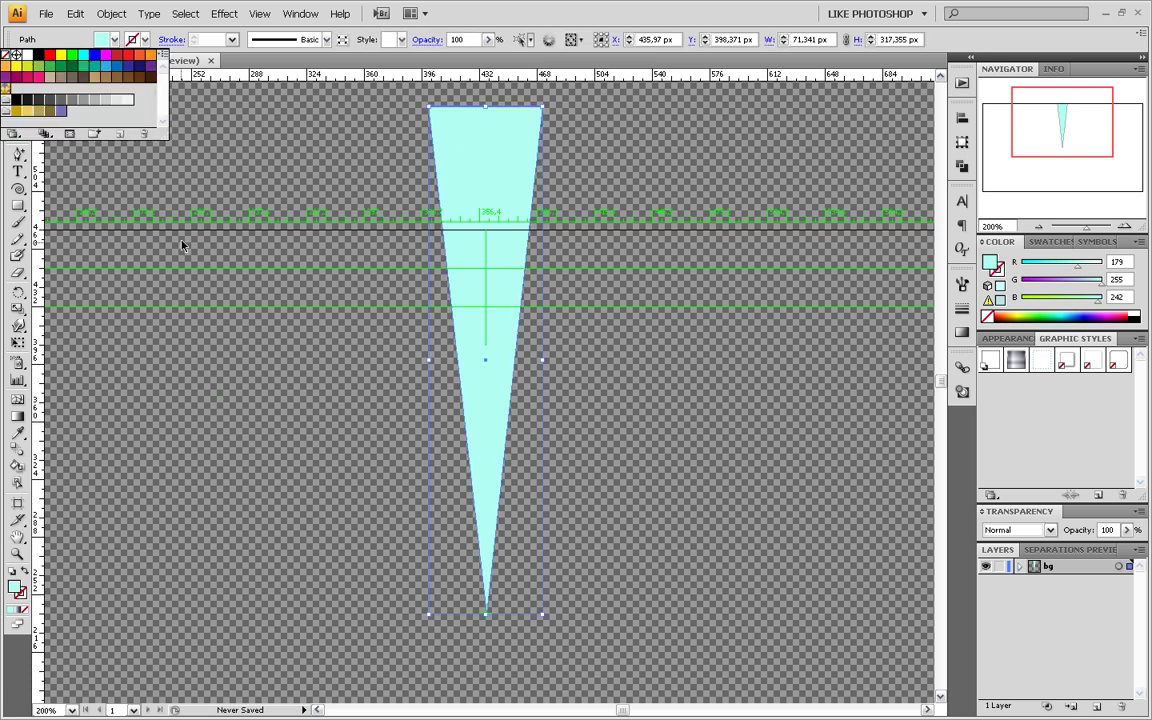
left_click(178, 291)
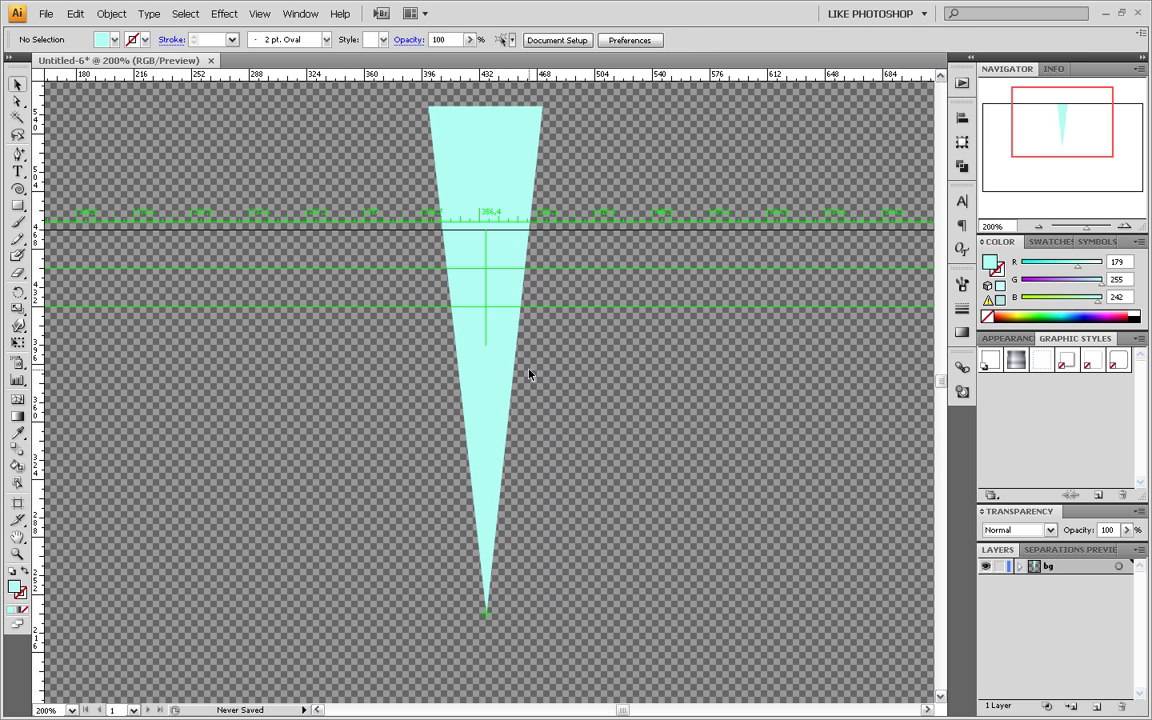
Stretch the wedge's top edge higher above the film frame
scroll(529, 374, "down", 2)
scroll(529, 374, "down", 1)
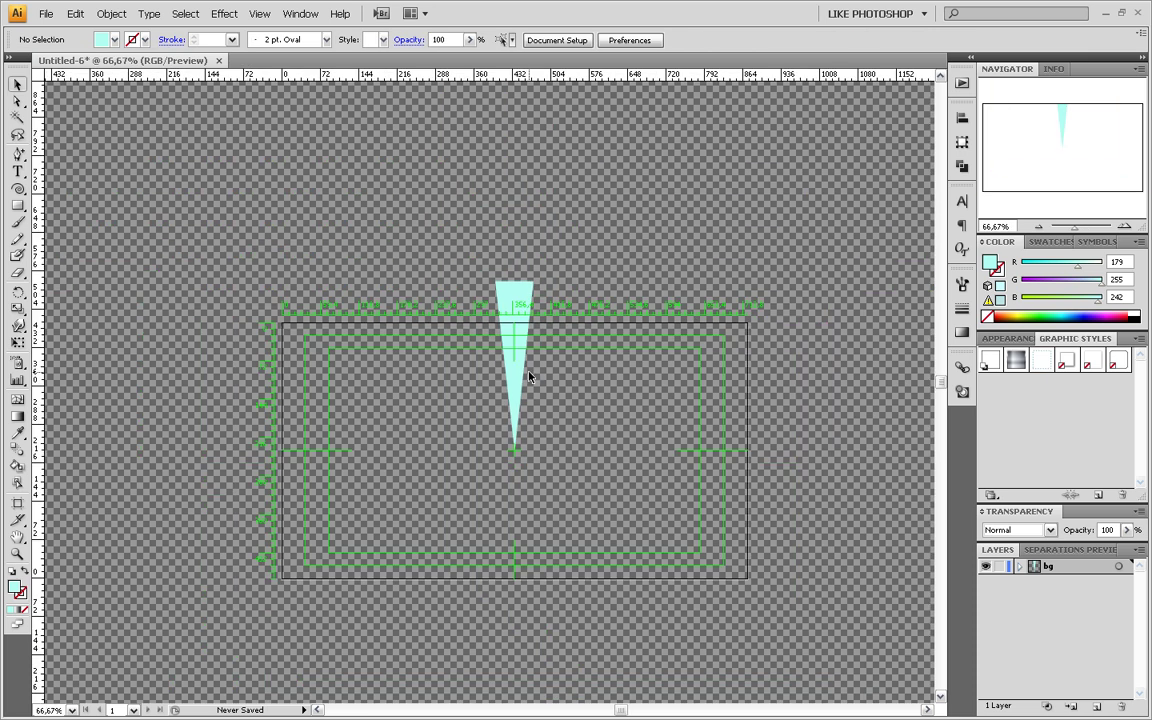
left_click(511, 297)
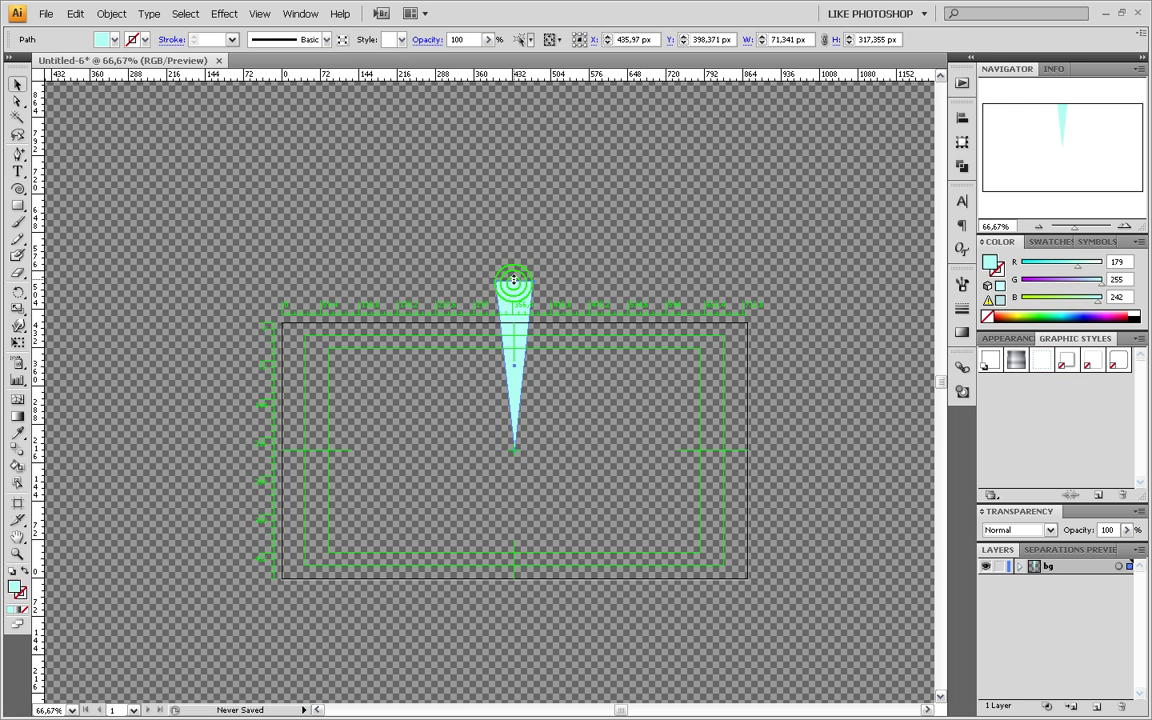
left_click_drag(514, 266, 514, 254)
left_click(576, 378)
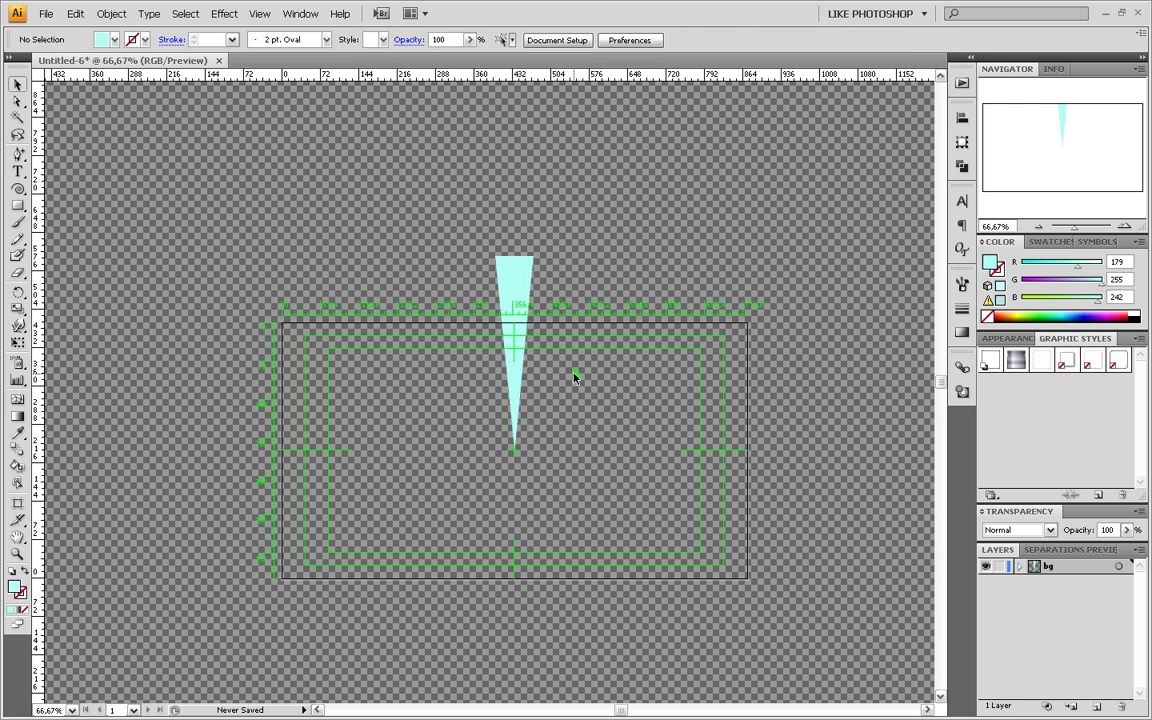
scroll(502, 282, "up", 1)
left_click_drag(527, 380, 520, 297)
left_click(489, 162)
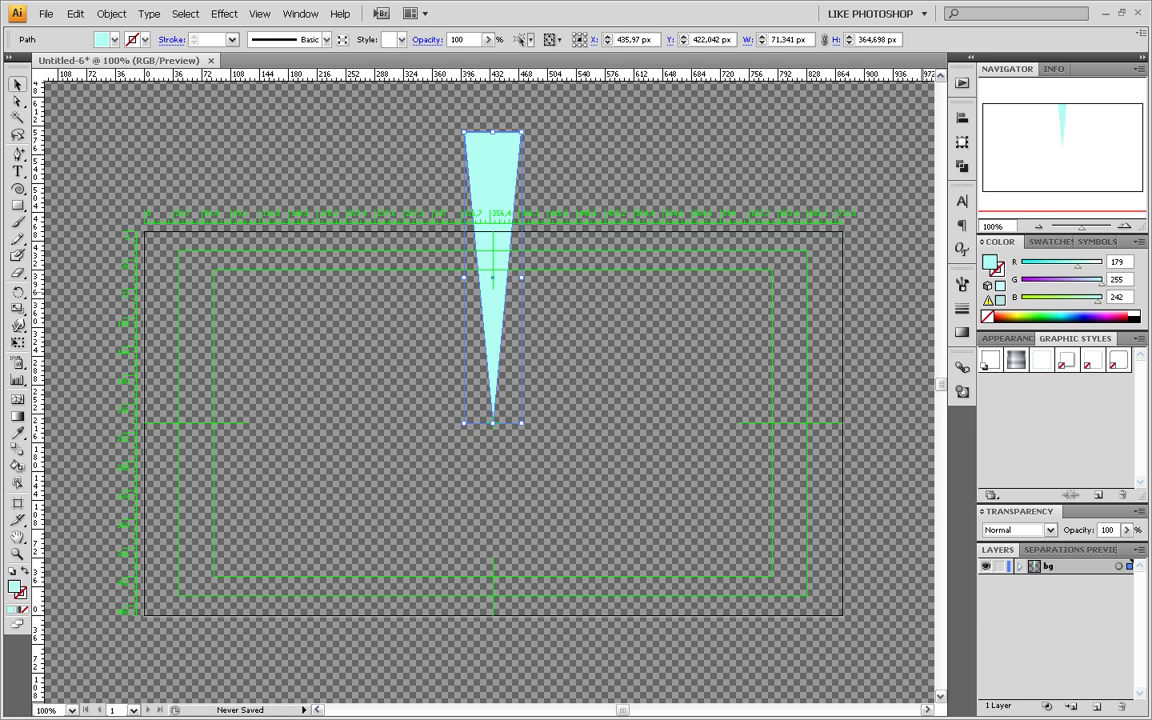
left_click_drag(1030, 77, 656, 137)
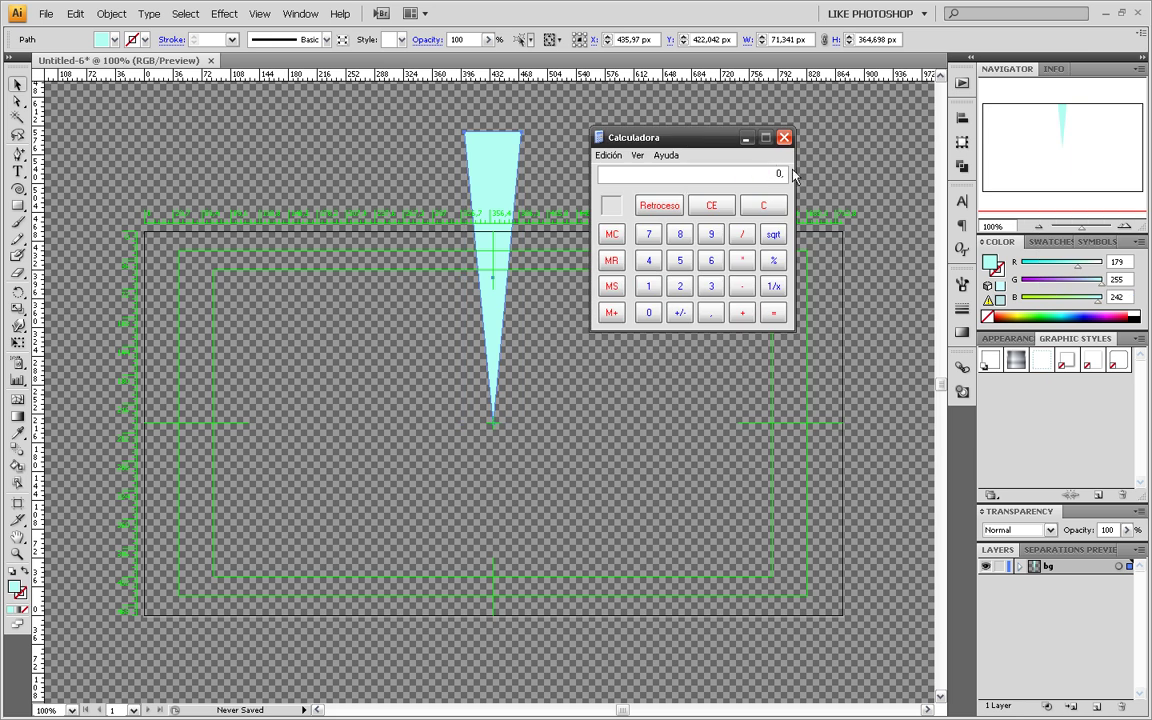
left_click(776, 171)
type("36")
type("0")
type("/8")
key("Return")
left_click(784, 137)
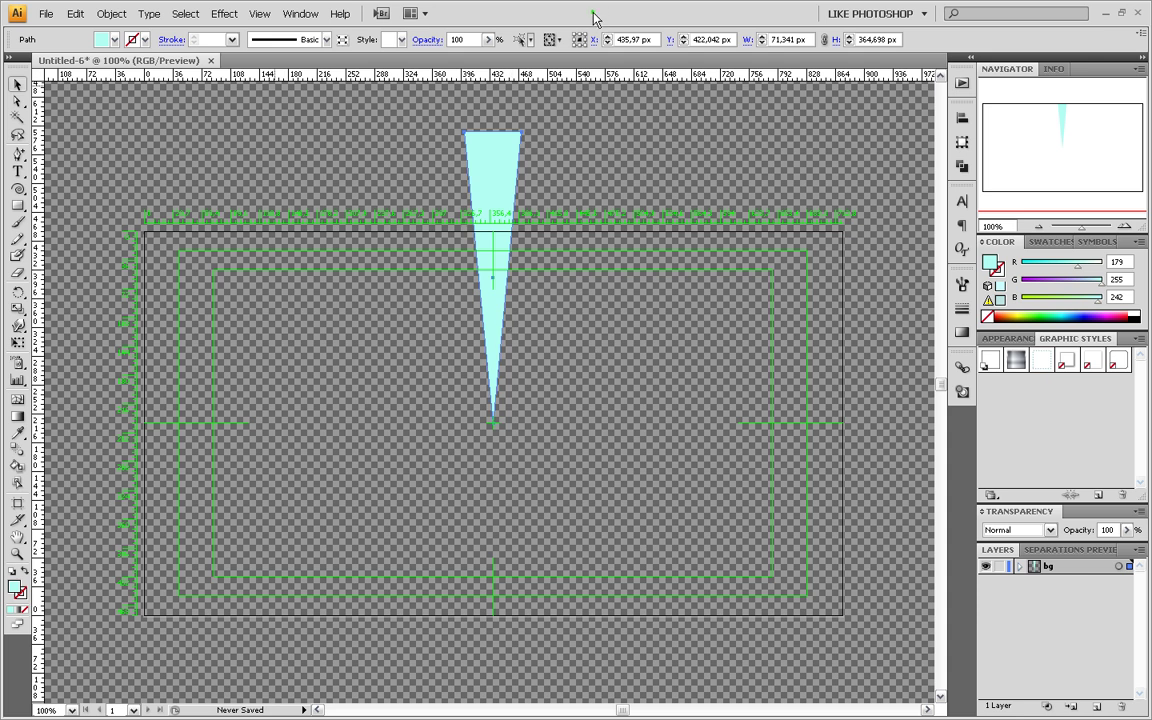
scroll(518, 313, "up", 2)
scroll(518, 313, "down", 2)
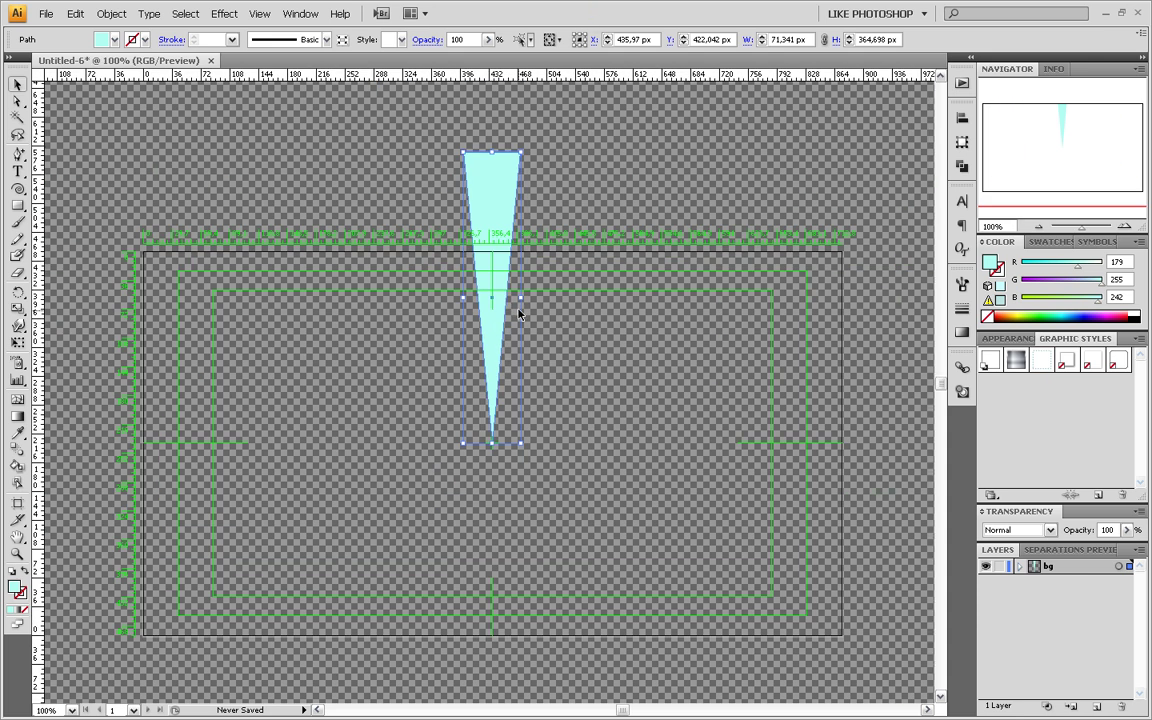
Make a copy of the wedge rotated 45° around its bottom tip
left_click(18, 293)
scroll(550, 444, "up", 1)
scroll(550, 444, "up", 2)
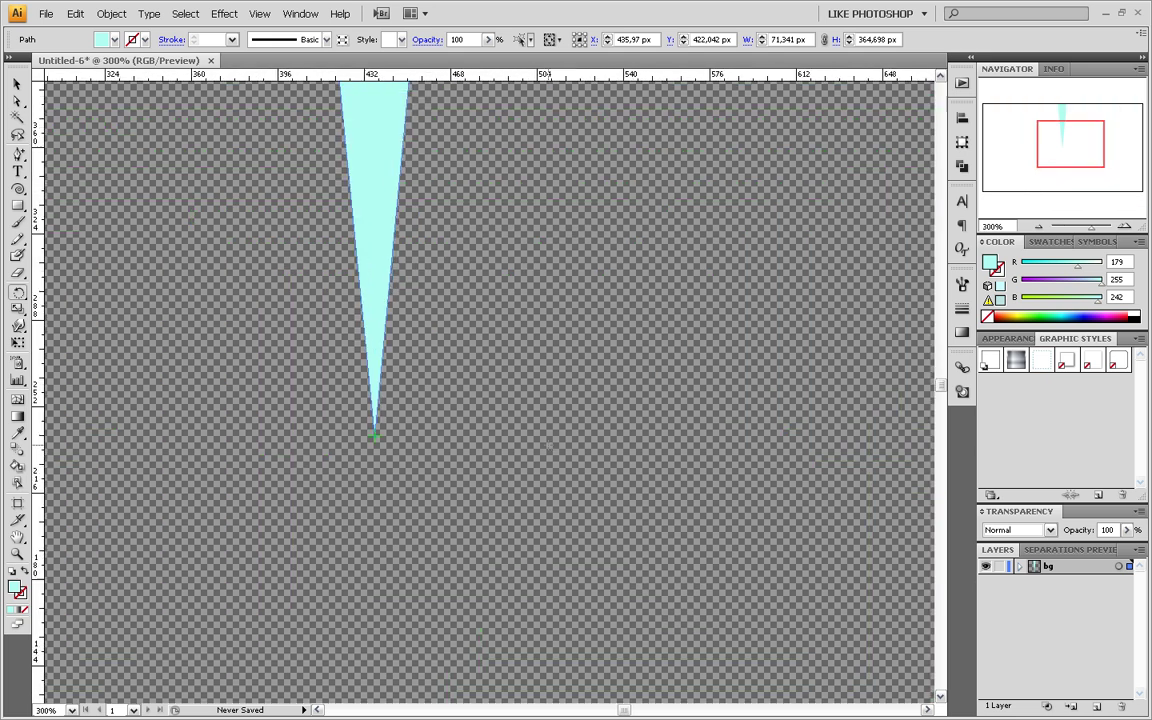
scroll(550, 444, "up", 1)
scroll(393, 414, "right", 1)
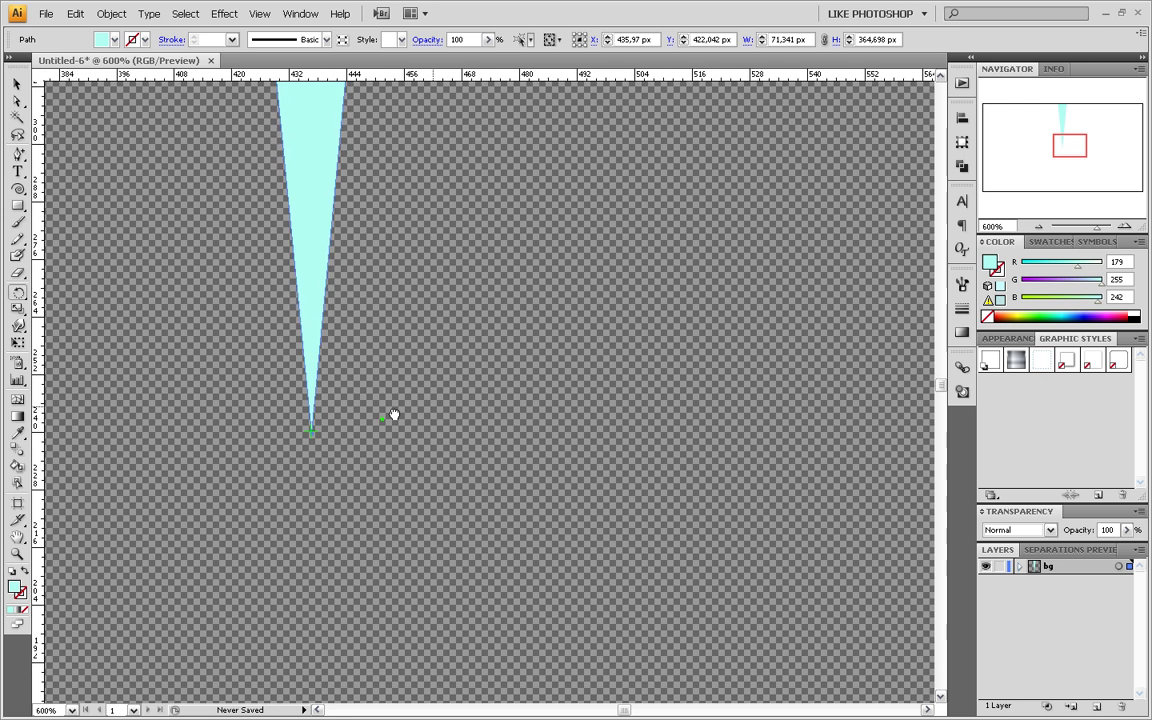
scroll(393, 414, "left", 1)
scroll(627, 314, "up", 1)
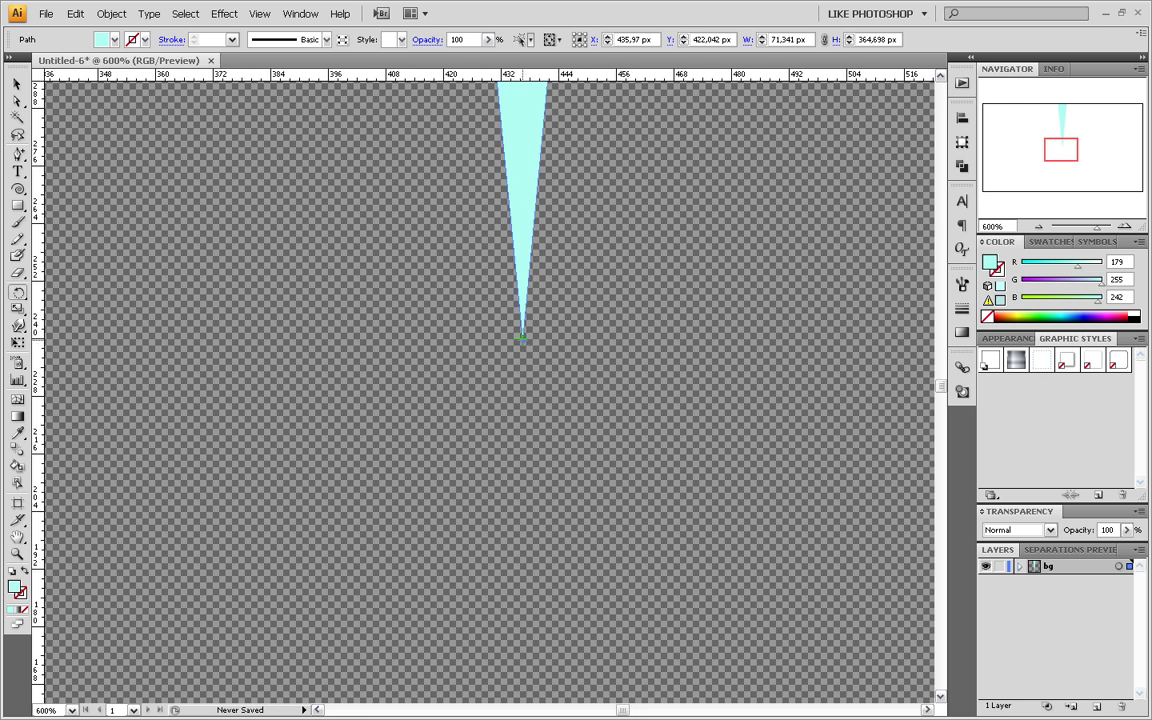
left_click(522, 338, "alt")
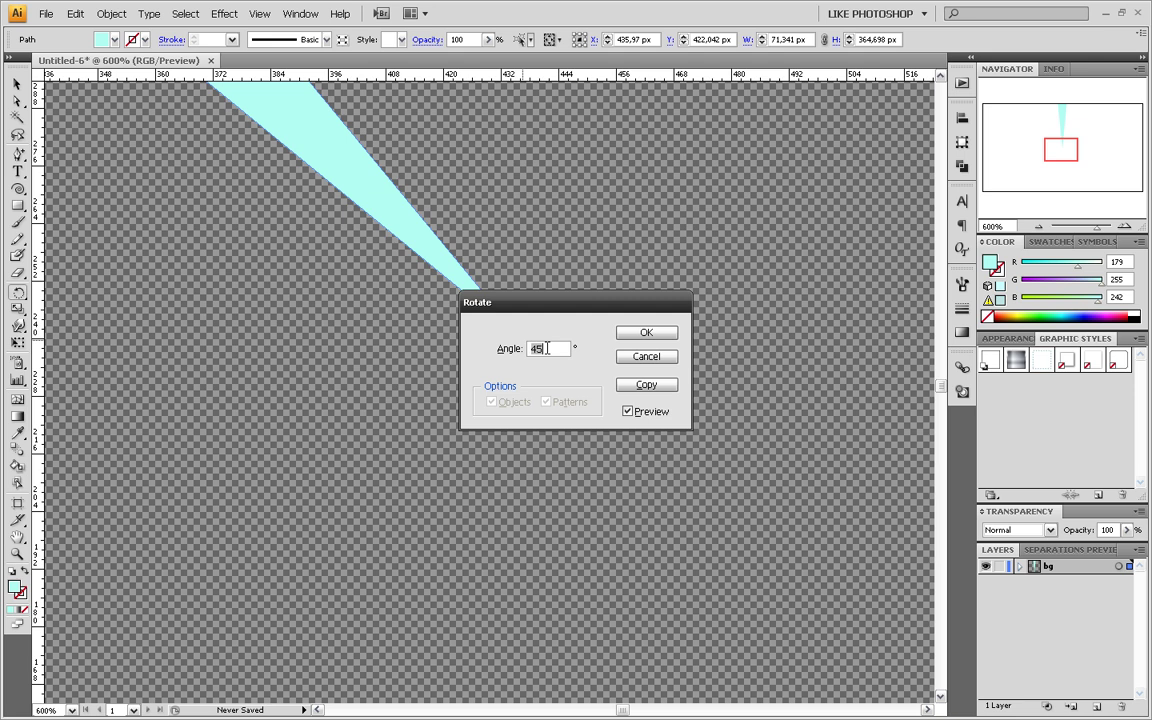
left_click(628, 413)
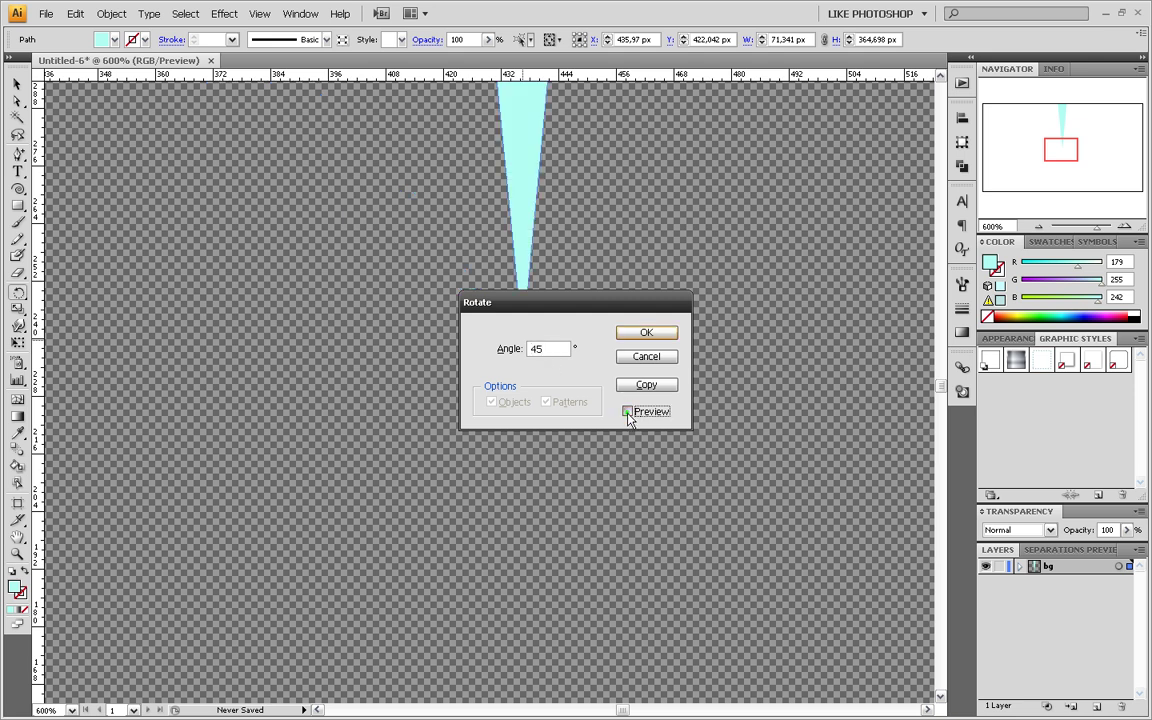
left_click(636, 390)
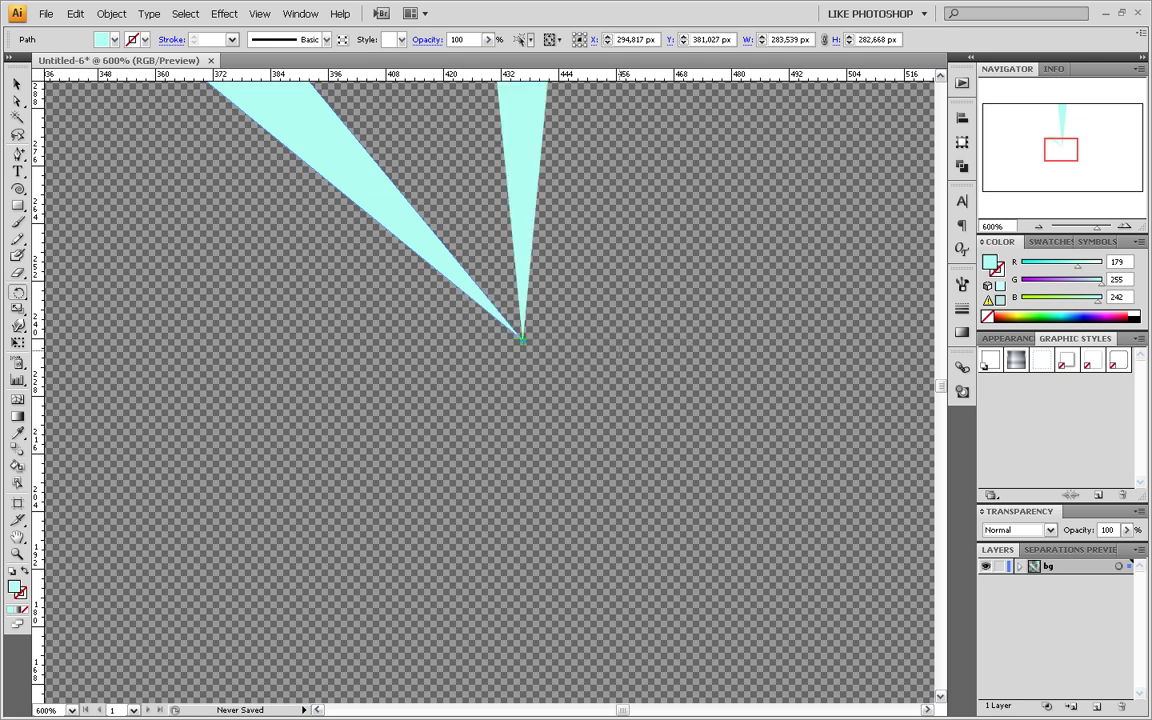
Repeat the 45° rotated copy three more times with Ctrl+D
scroll(630, 345, "down", 1)
scroll(630, 345, "down", 2)
scroll(617, 350, "down", 3)
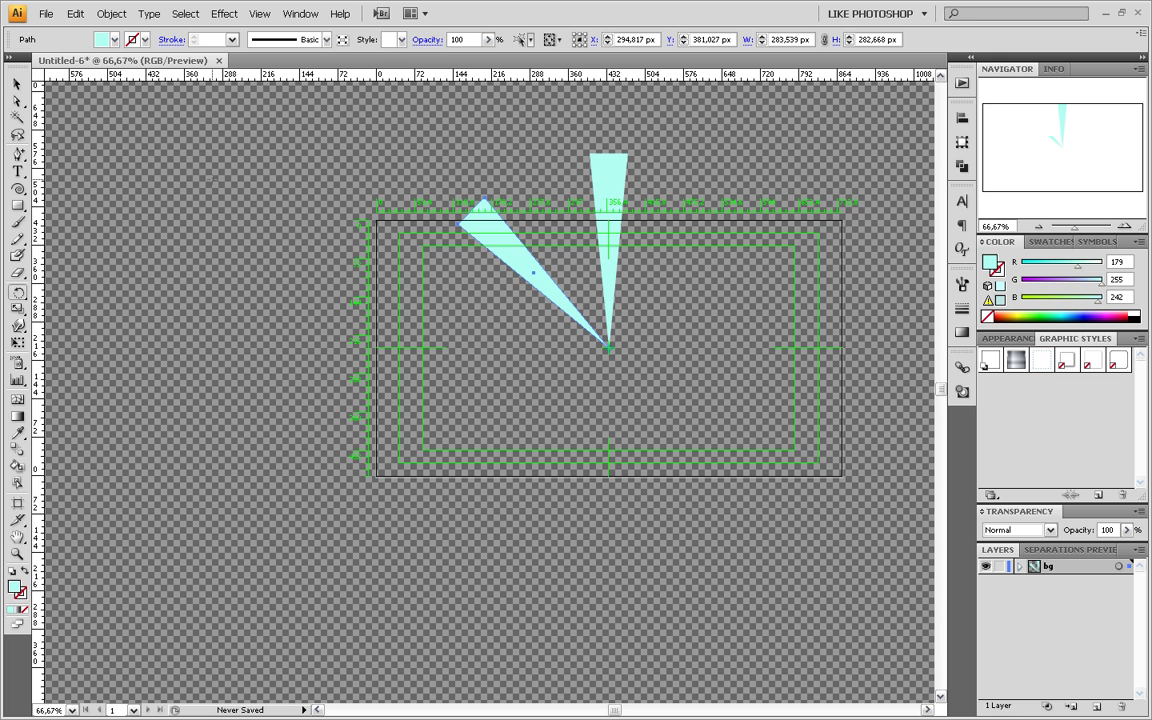
key("ctrl+d")
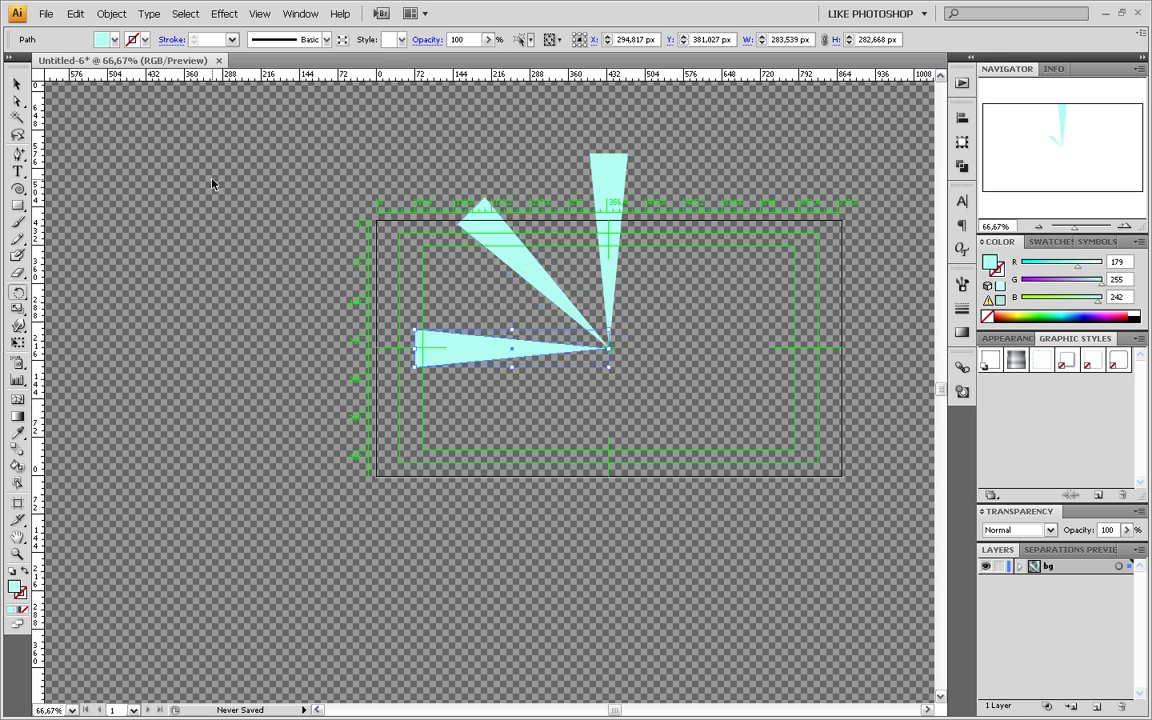
key("ctrl+d")
key("ctrl+d")
key("ctrl+d")
key("ctrl+d")
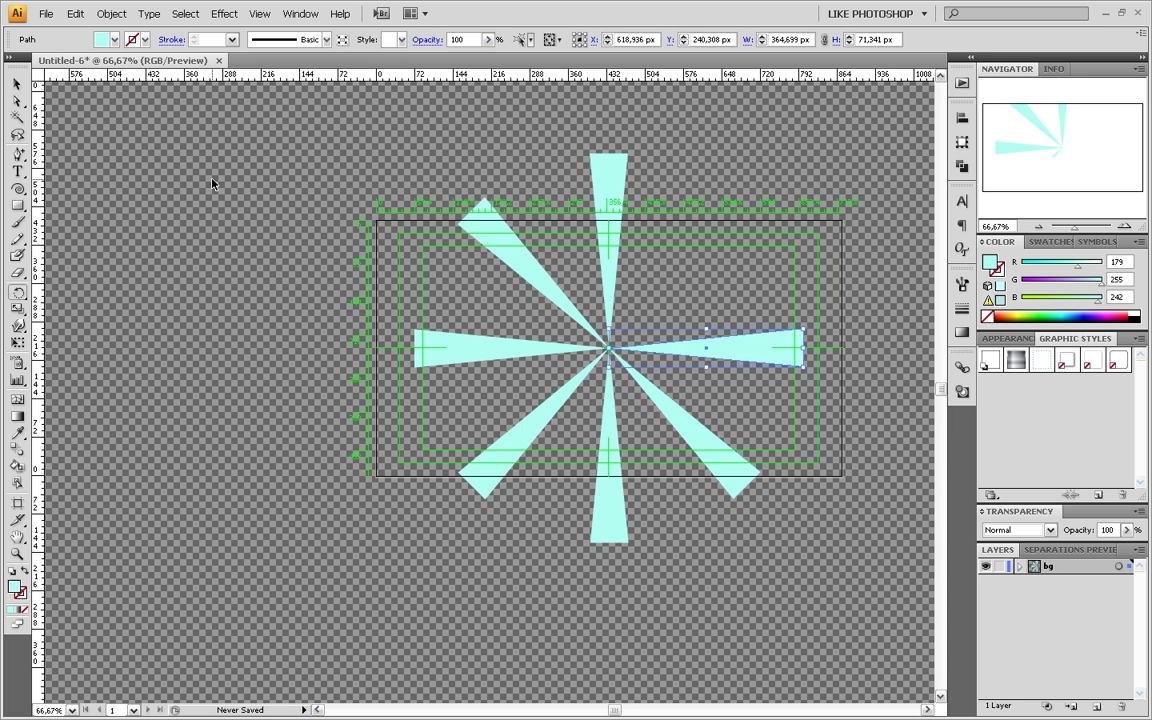
key("ctrl+d")
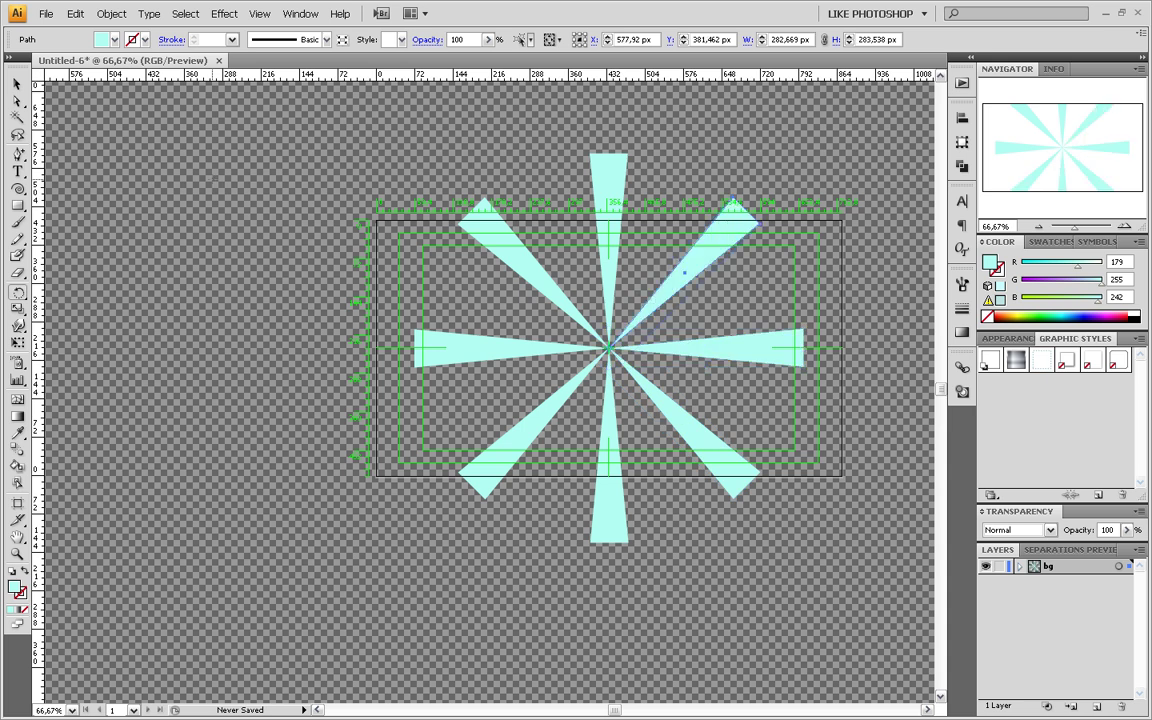
Group all the wedges and rotate a duplicate starburst between the existing rays
left_click(17, 84)
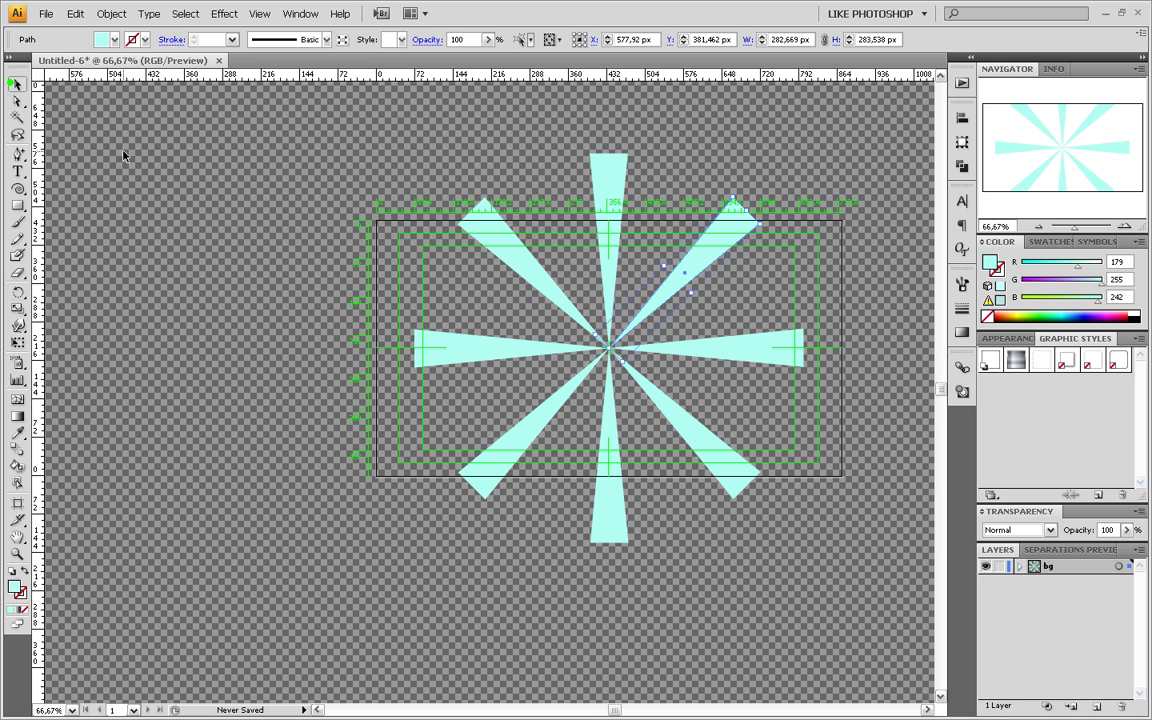
left_click(123, 151)
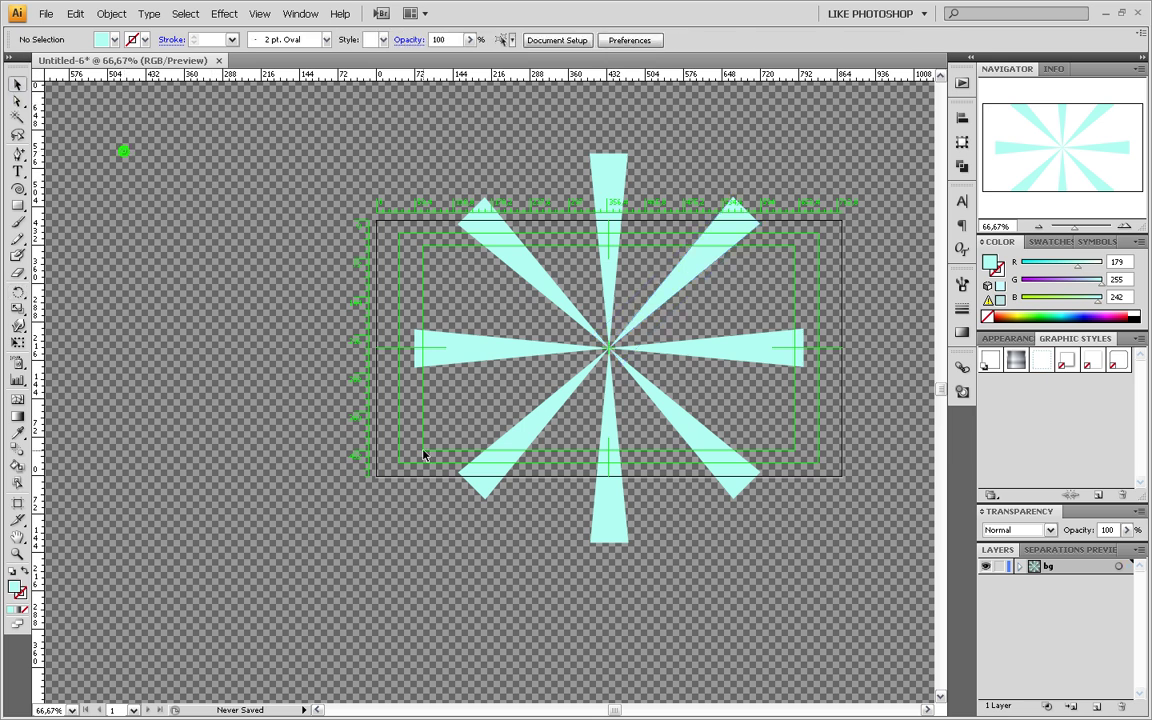
left_click(876, 283)
key("ctrl+a")
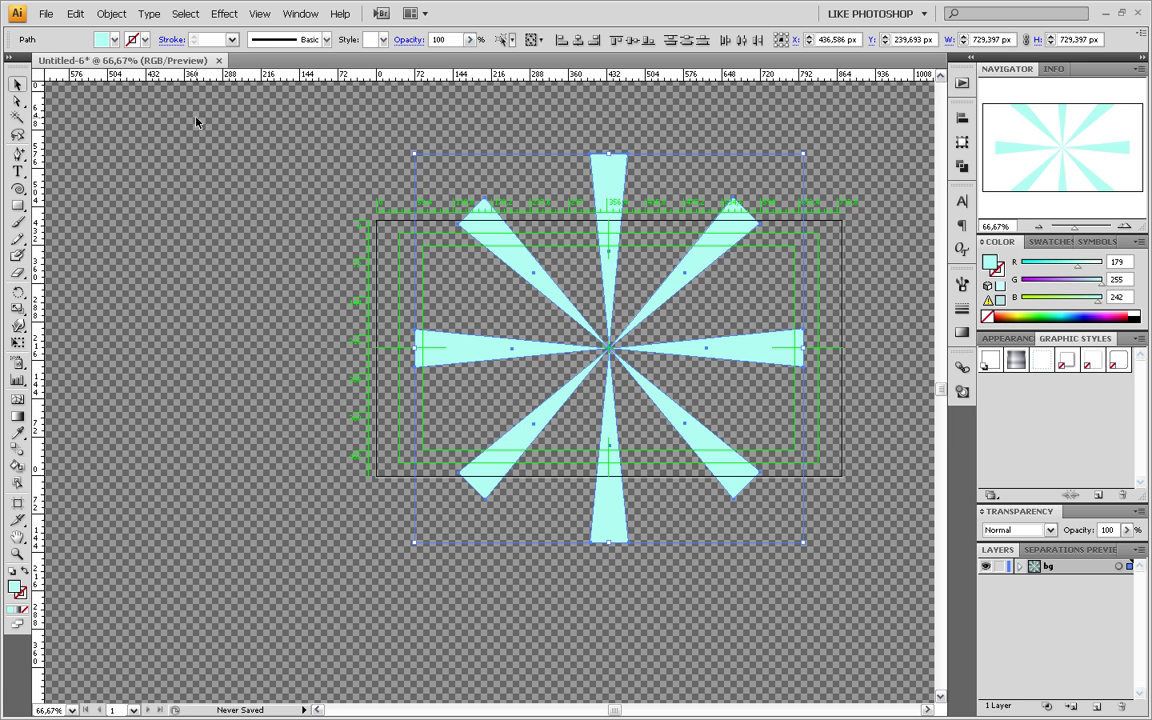
left_click(111, 13)
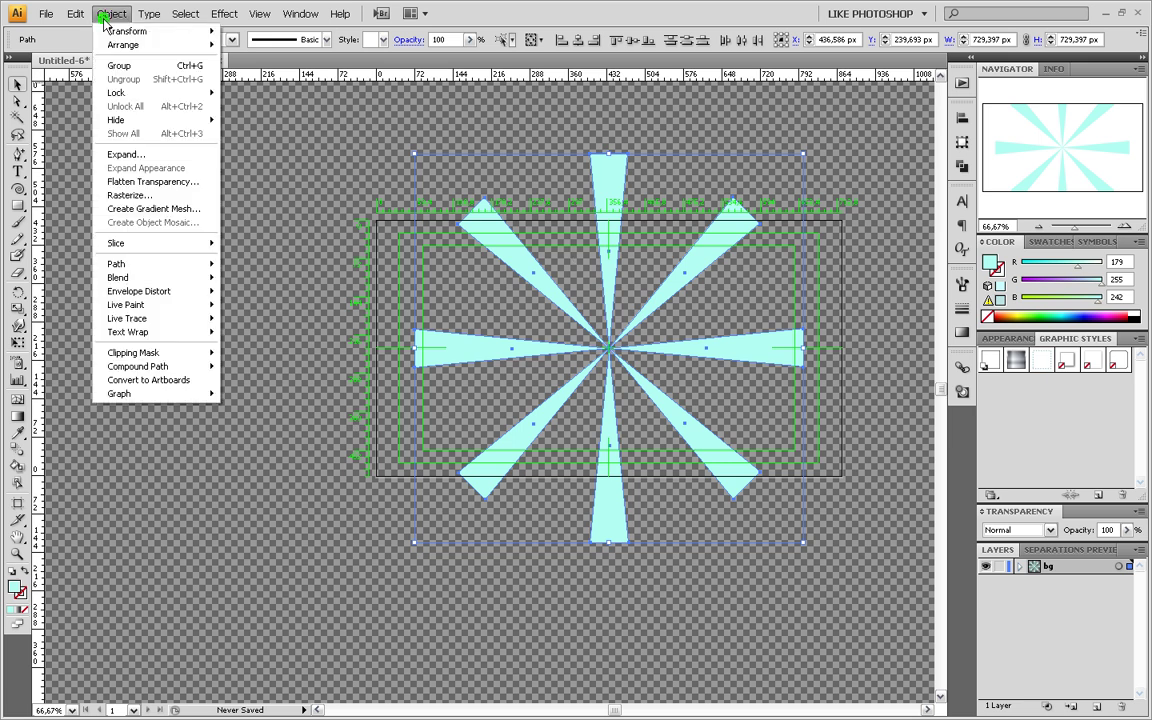
left_click(119, 66)
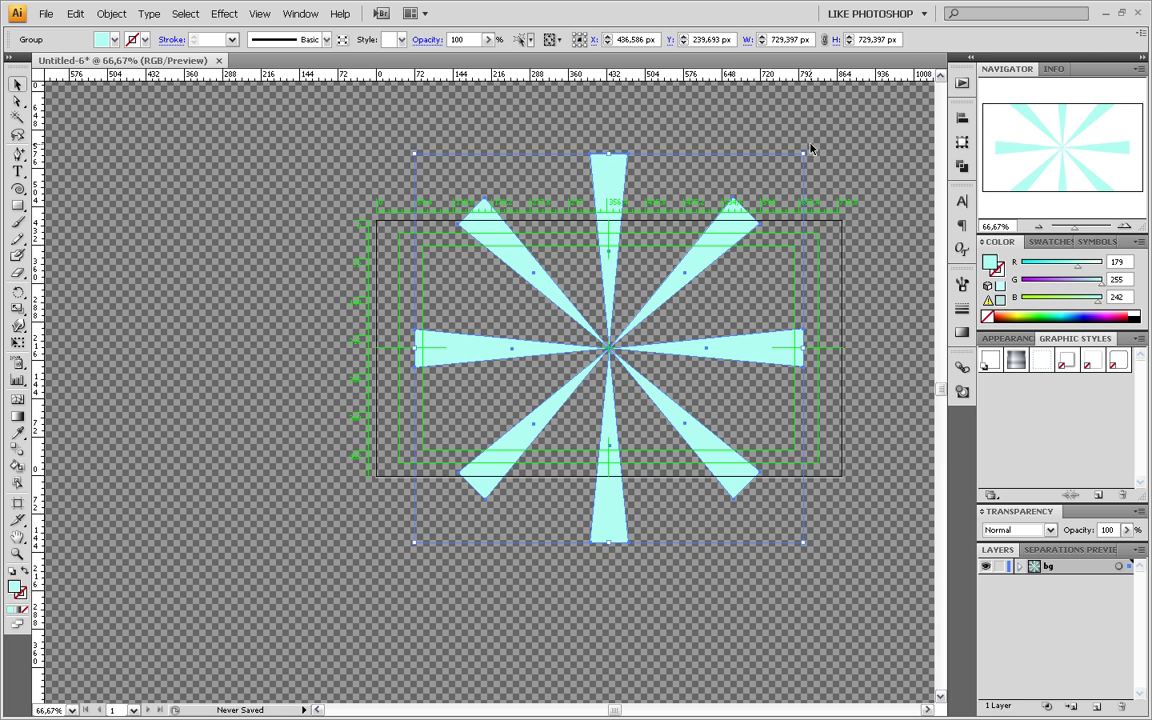
left_click_drag(810, 148, 836, 258)
left_click(870, 193)
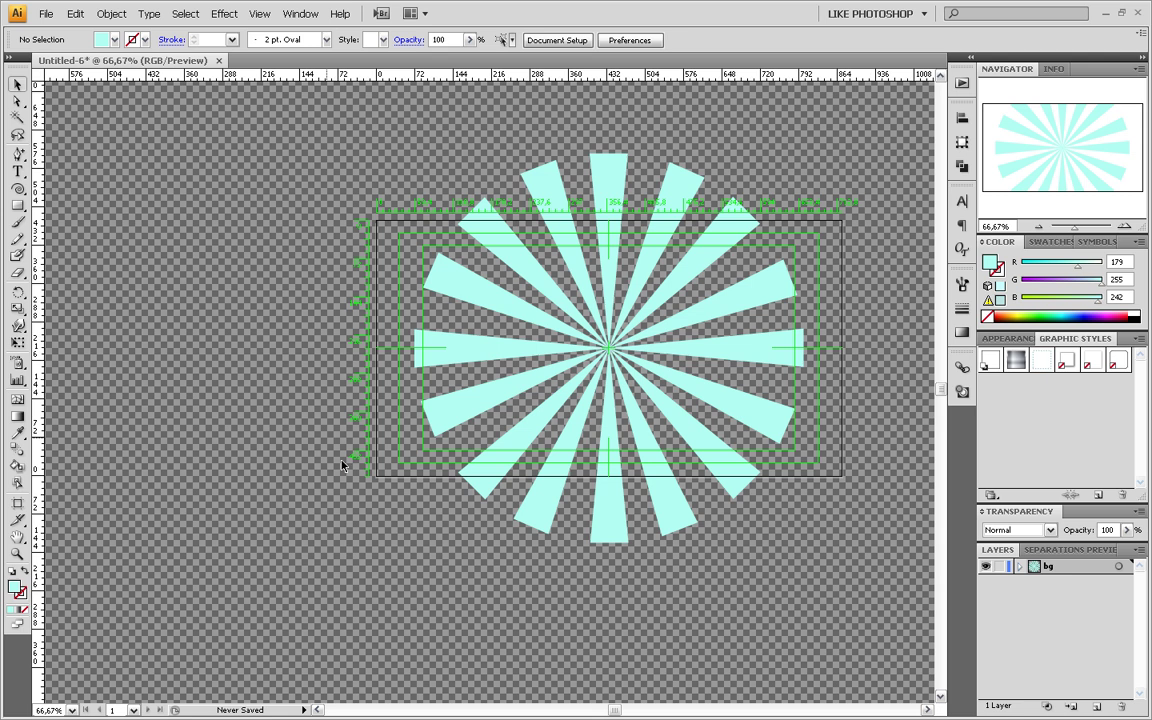
Create Layer 2, rename it '35 mm', and hide the bg starburst layer
left_click(185, 390)
left_click(1096, 707)
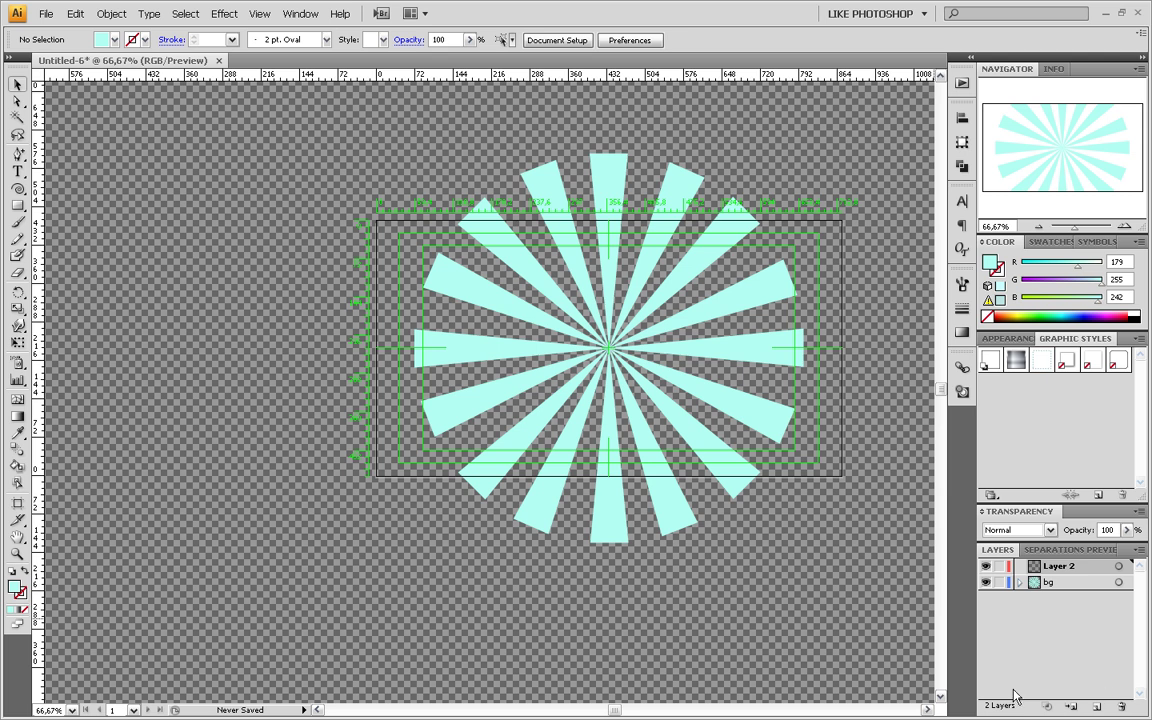
double_click(1058, 567)
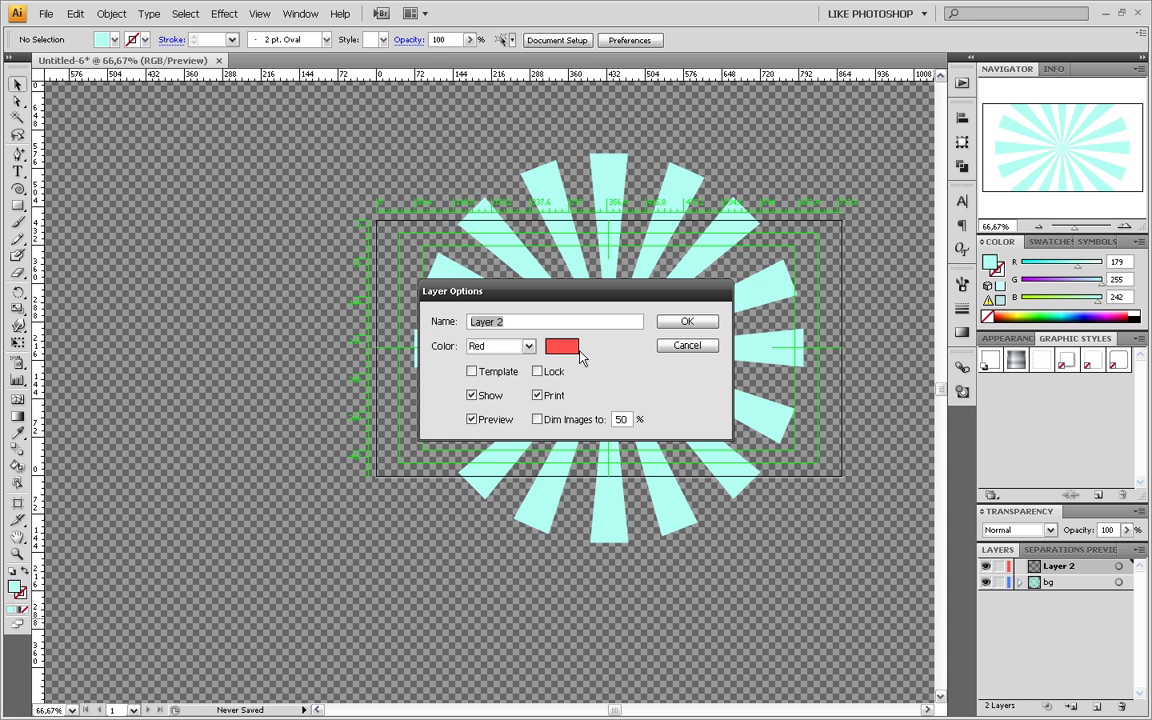
type("35")
type(" mm")
key("Return")
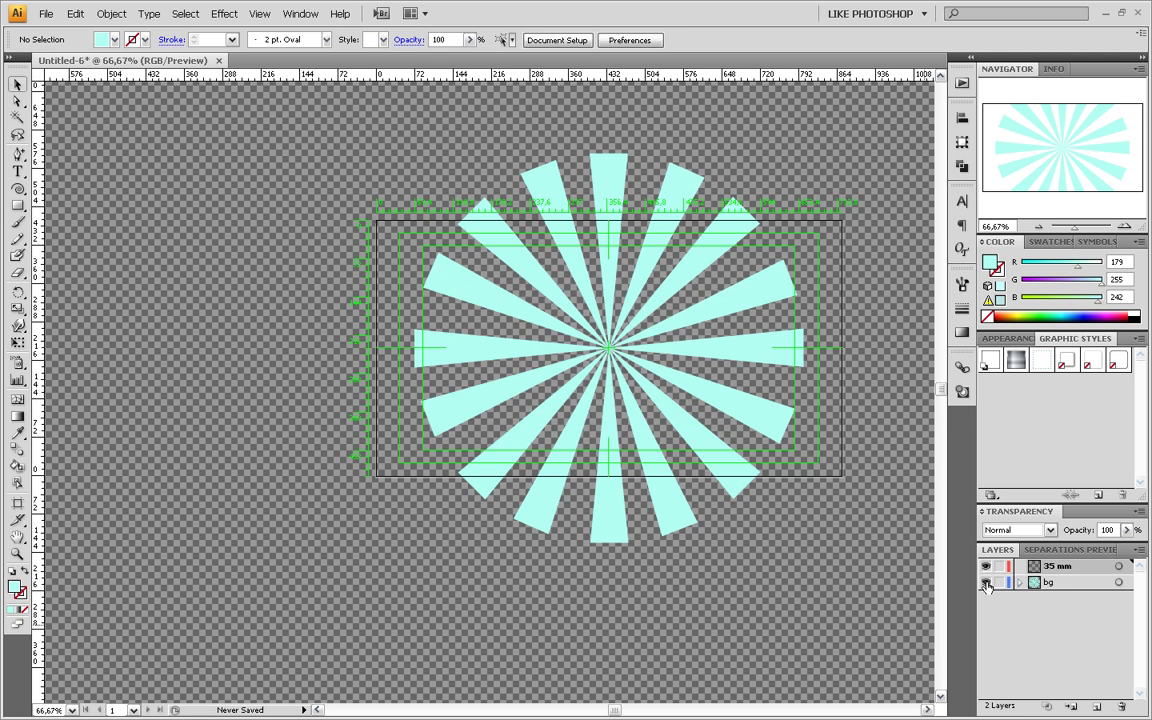
left_click(986, 582)
Bring the film frame into view and set the Rectangle Tool's fill to white
scroll(701, 487, "up", 1)
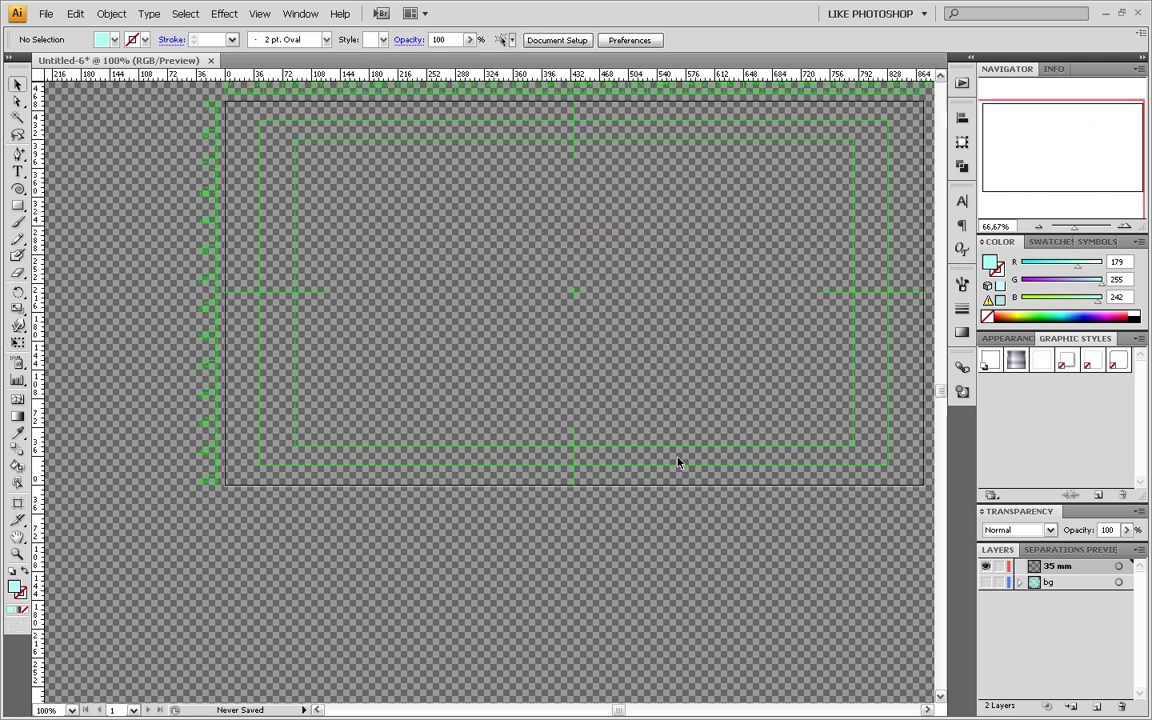
scroll(679, 463, "up", 1)
scroll(679, 463, "down", 1)
left_click_drag(678, 424, 573, 378)
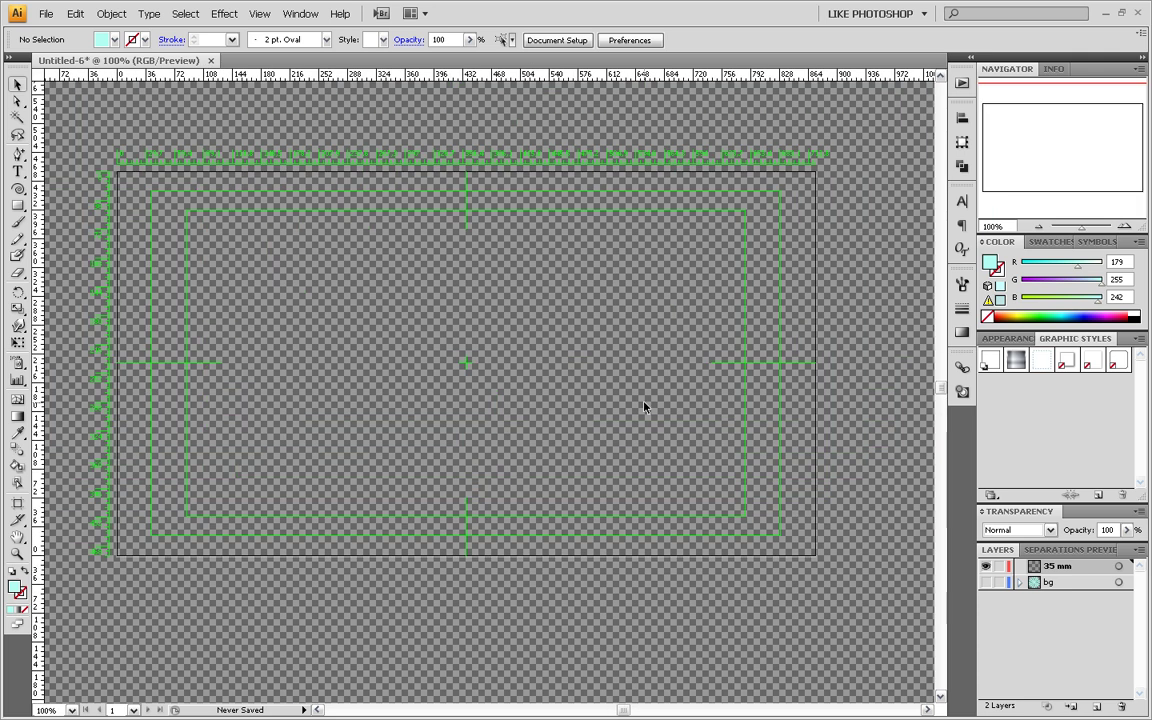
scroll(644, 405, "up", 1)
scroll(644, 405, "down", 1)
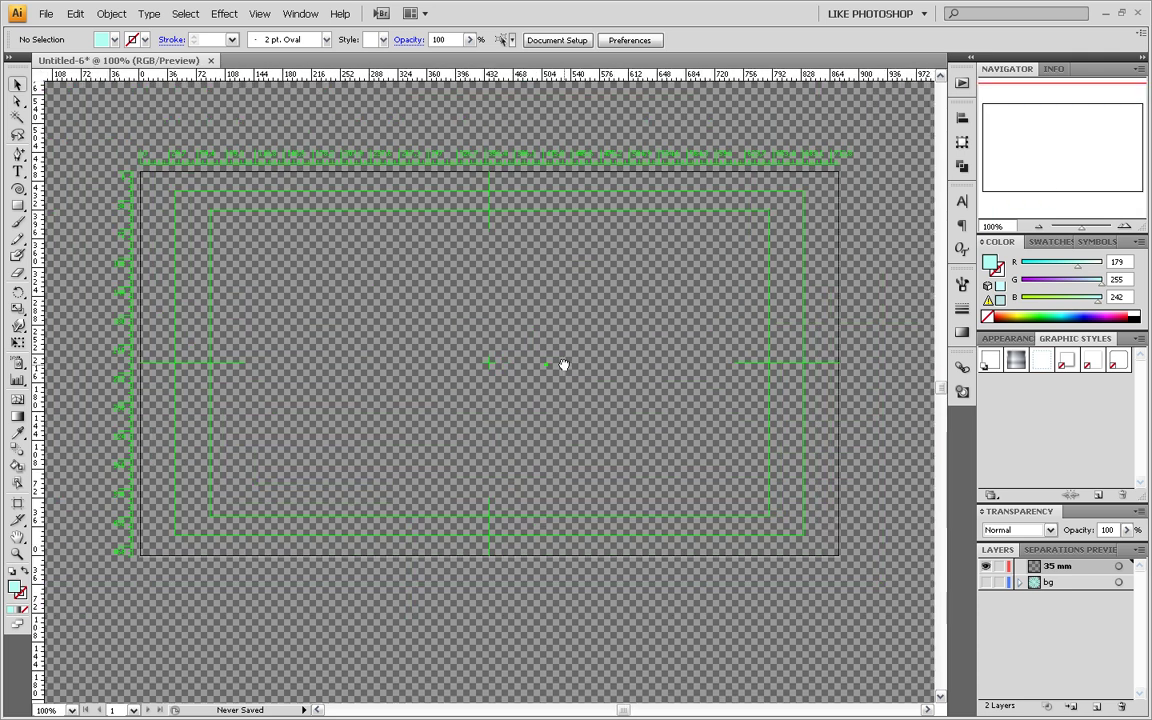
scroll(563, 365, "up", 1)
scroll(548, 406, "down", 1)
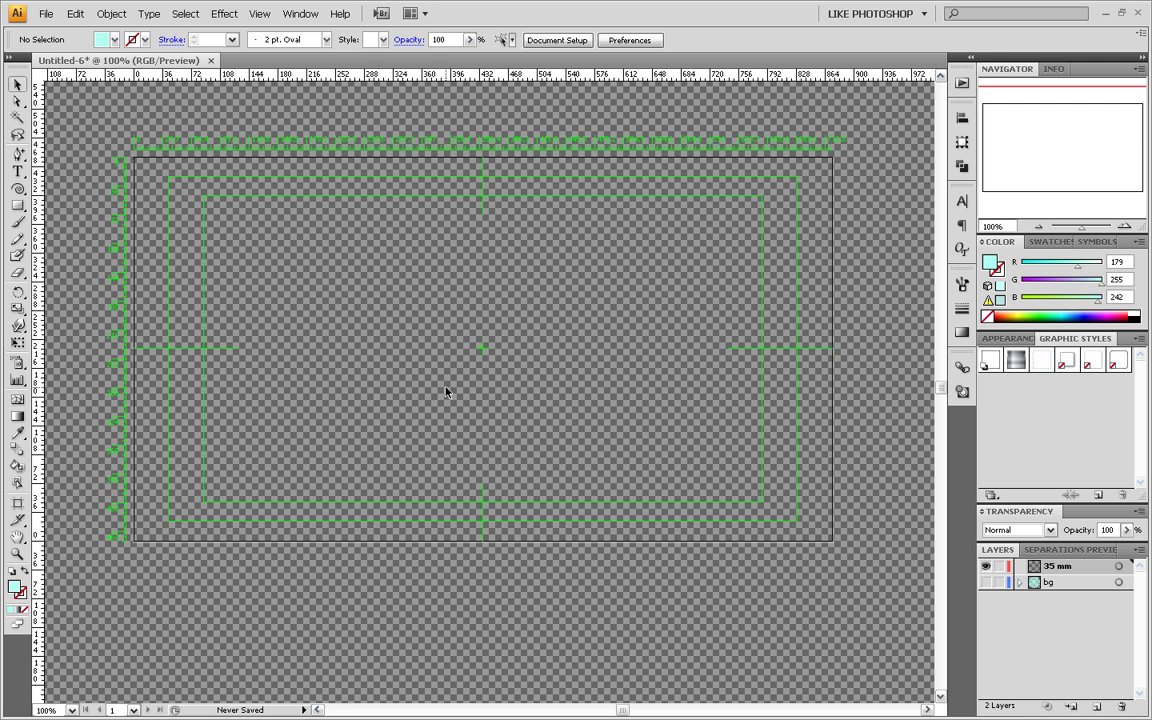
left_click(19, 210)
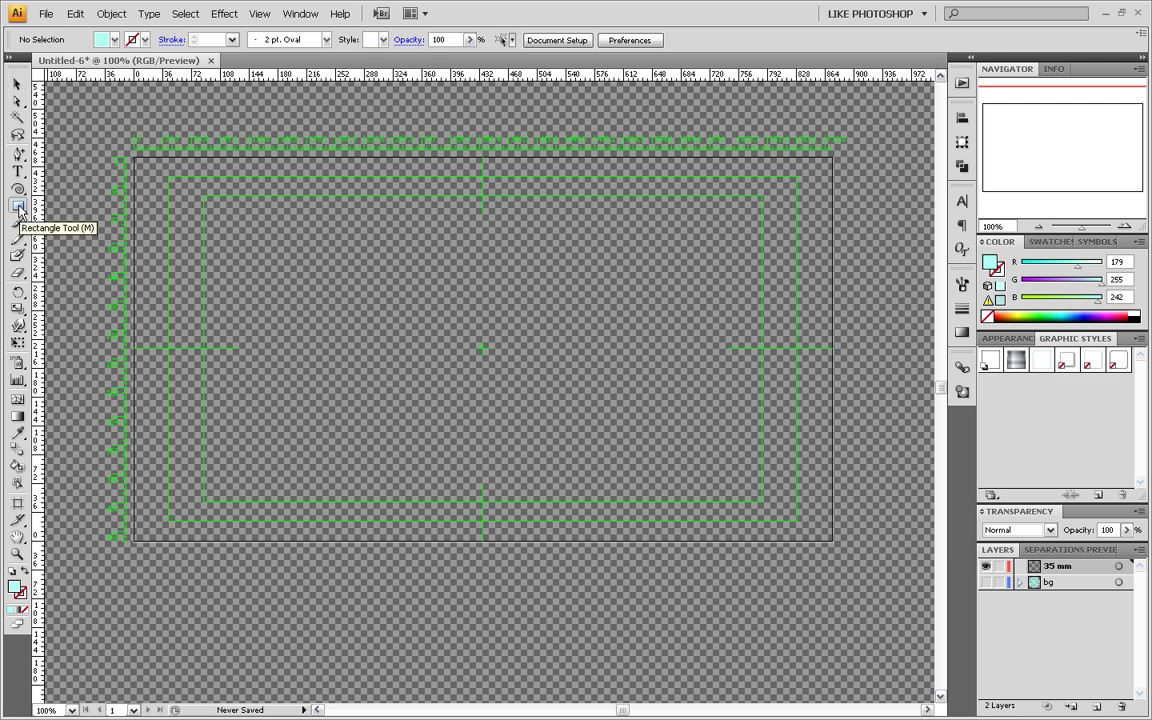
double_click(15, 588)
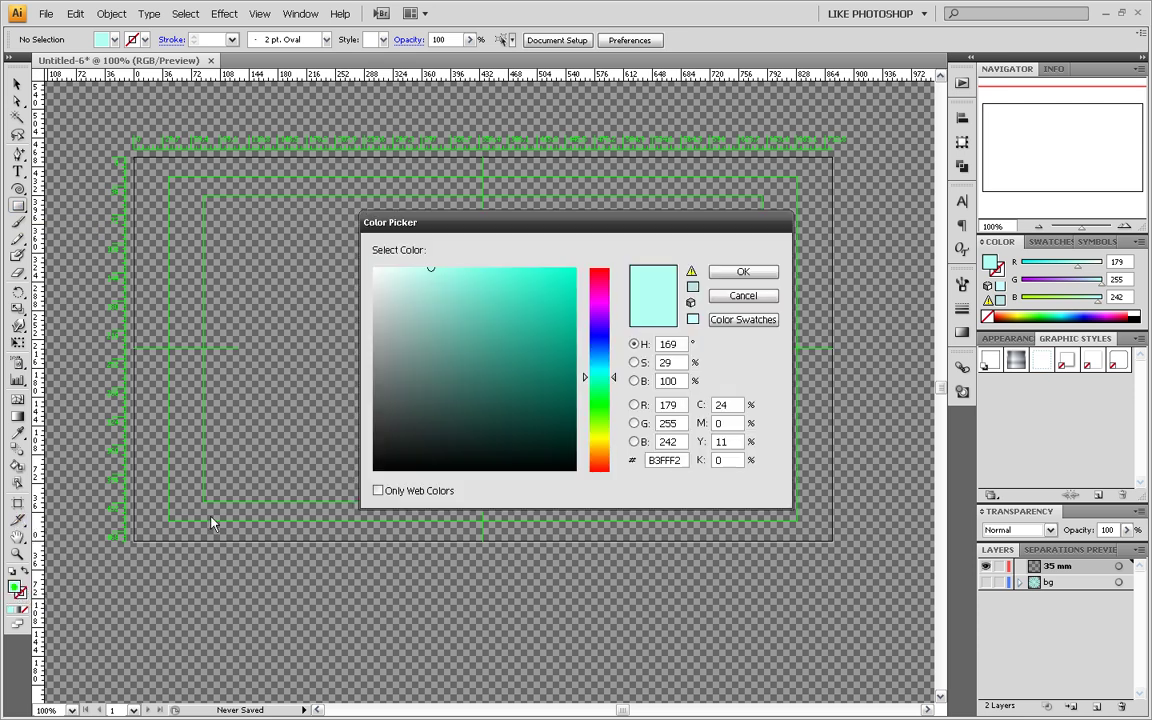
left_click(374, 270)
left_click(712, 274)
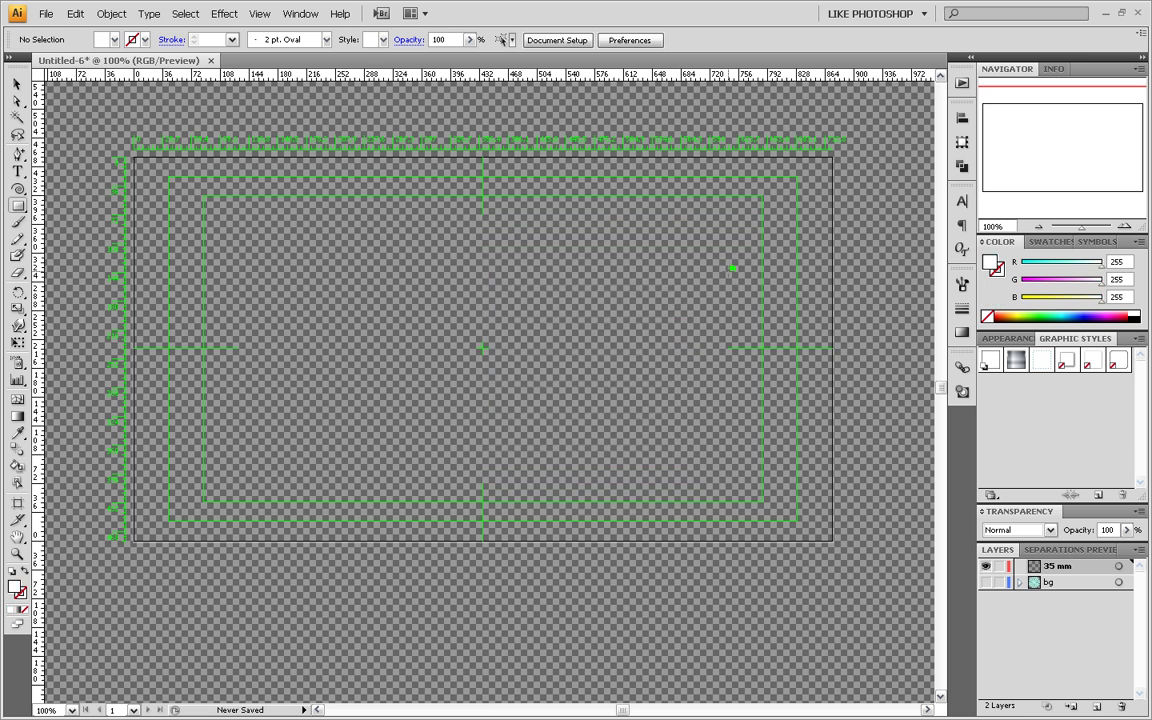
Draw the 522 × 36 px white bar across the upper frame and nudge it right
left_click_drag(253, 248, 669, 275)
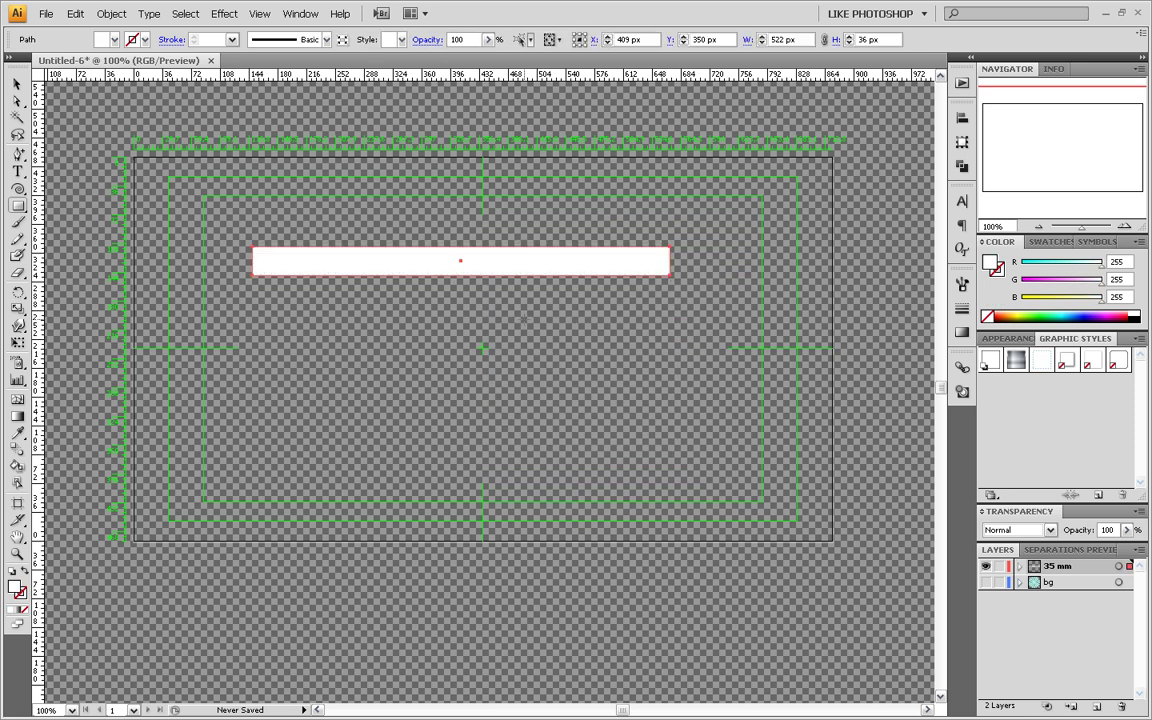
left_click(17, 84)
left_click_drag(384, 260, 432, 247)
left_click(411, 329)
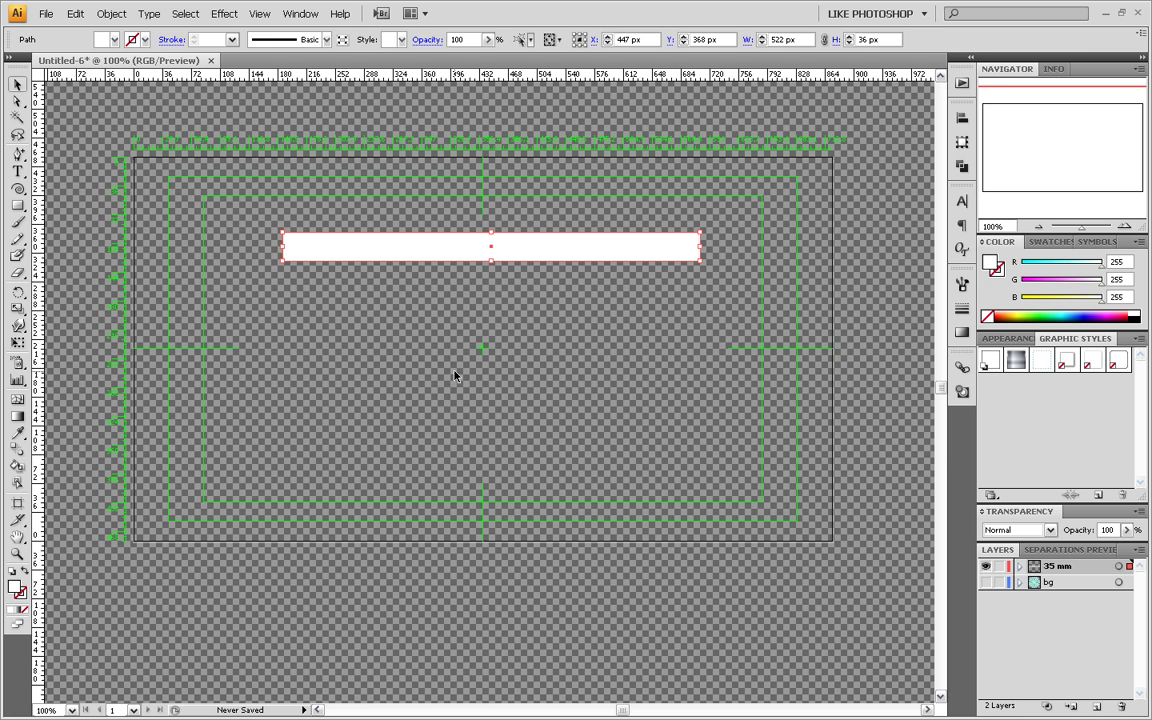
scroll(464, 365, "up", 1)
mouse_move(440, 347)
left_mouse_down()
mouse_move(452, 398)
mouse_move(365, 380)
left_mouse_up()
scroll(450, 401, "up", 1)
scroll(427, 368, "up", 1)
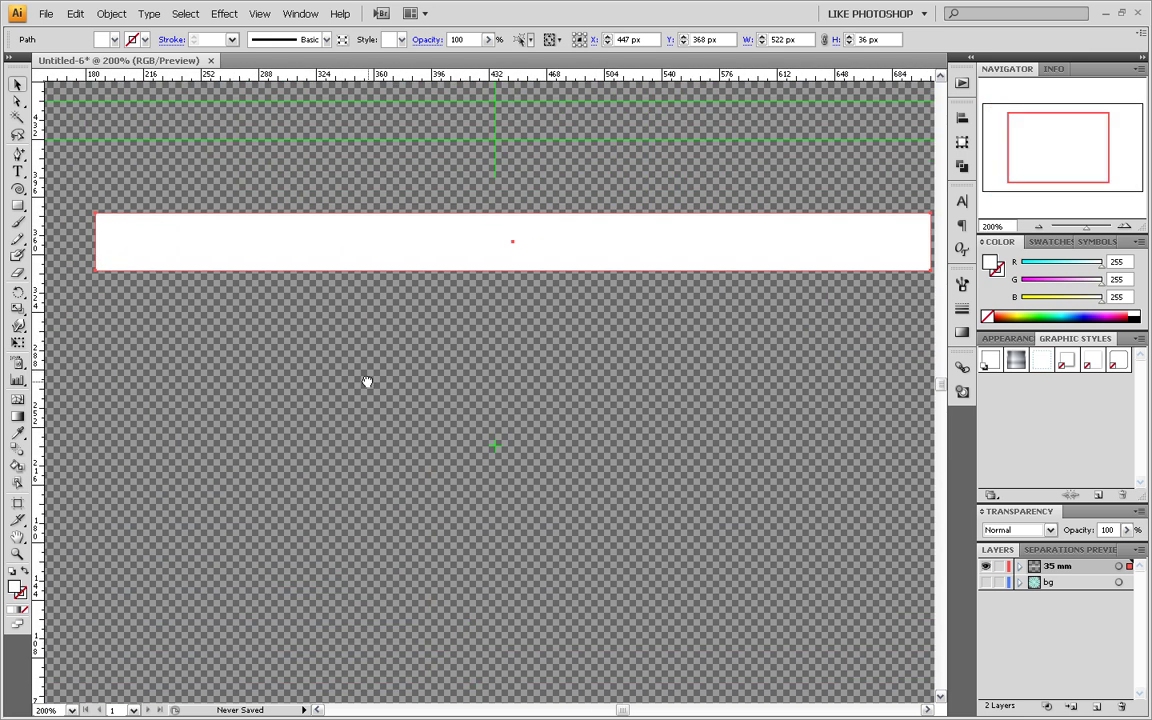
left_click_drag(17, 205, 70, 226)
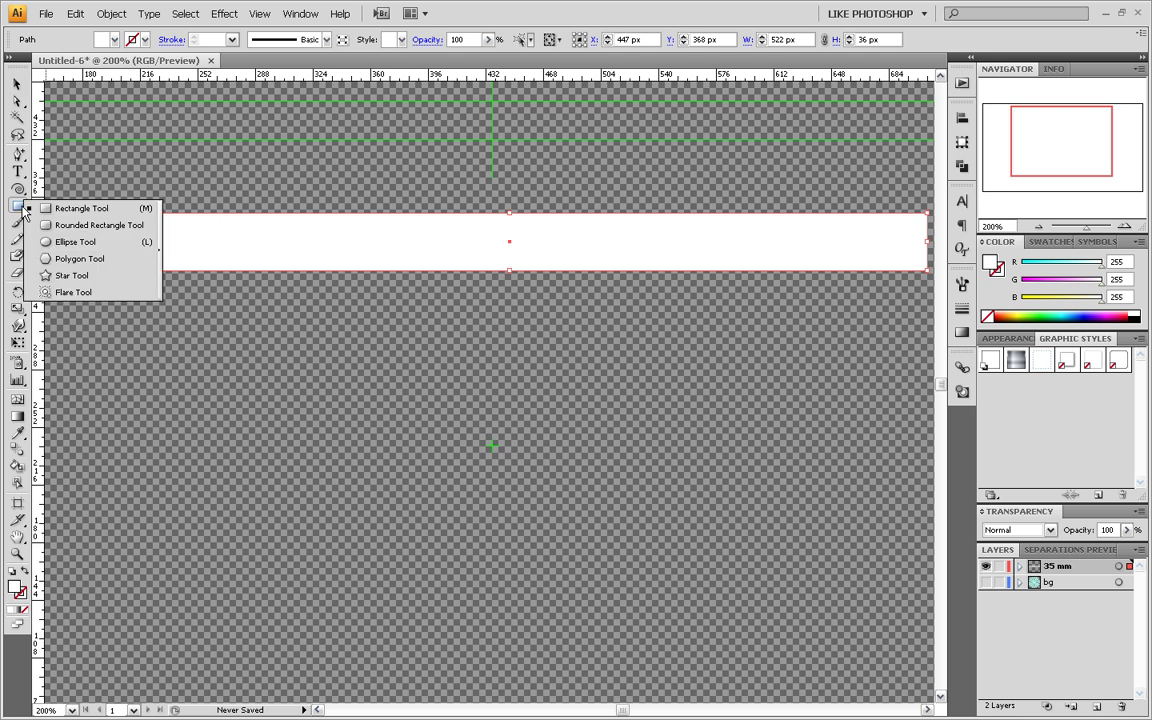
Draw a 25.5 × 22 px rounded rectangle and move it to the bar's left end
left_click(70, 226)
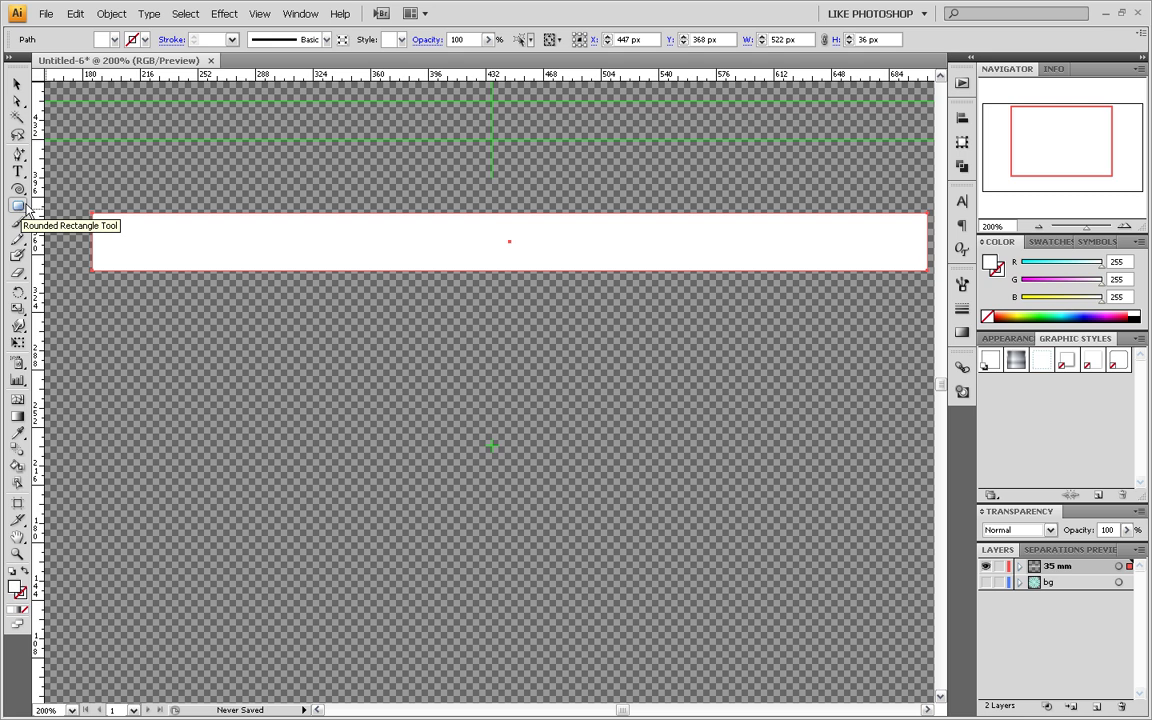
left_click_drag(253, 229, 294, 266)
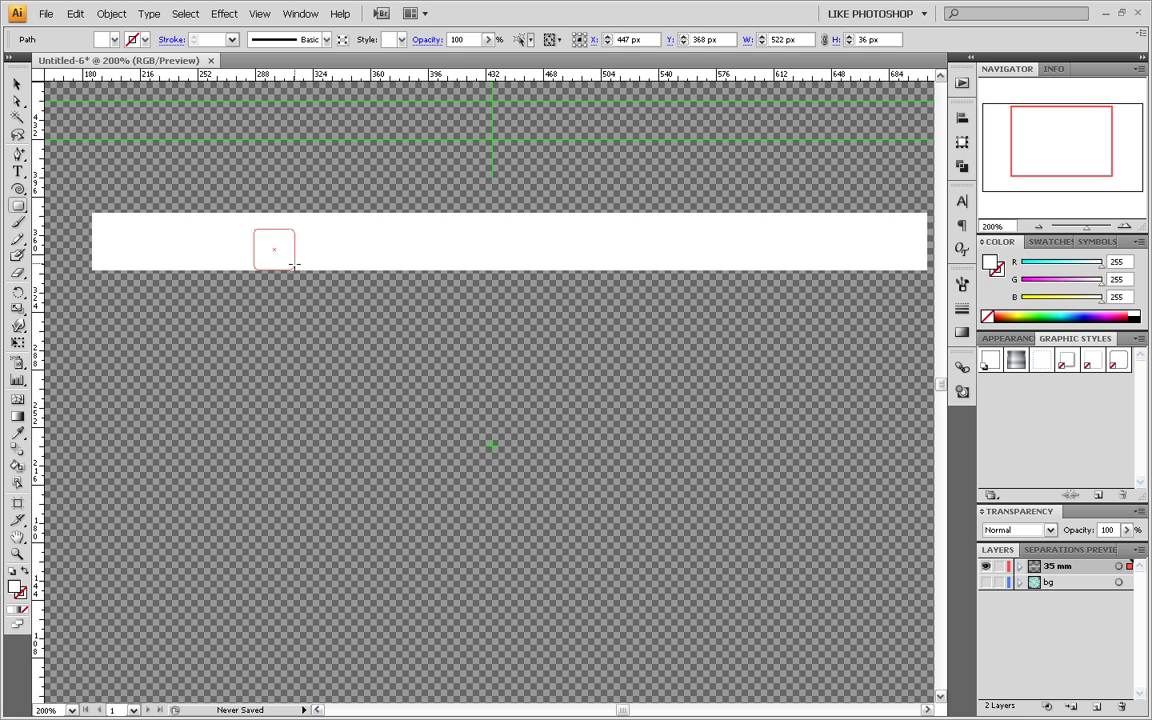
key("Up")
key("Up")
key("Up")
key("Up")
key("Up")
key("Down")
key("Down")
key("Down")
key("Down")
key("Down")
left_click_drag(294, 264, 294, 264)
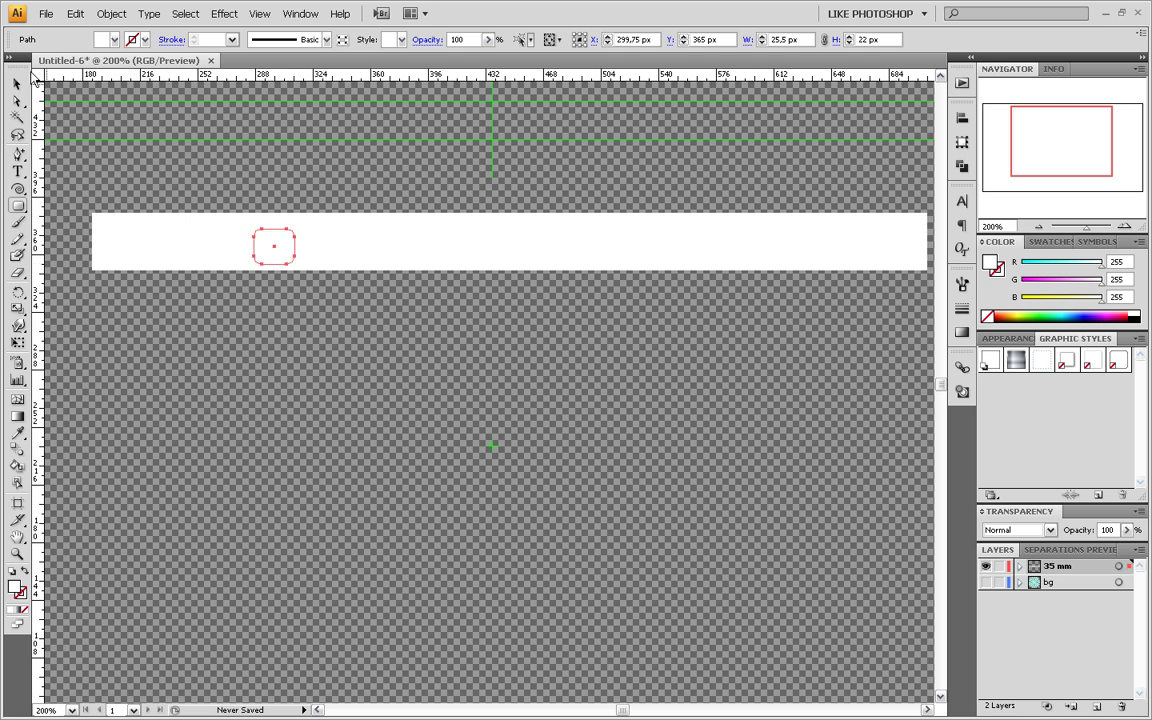
left_click(17, 84)
left_click_drag(276, 253, 142, 248)
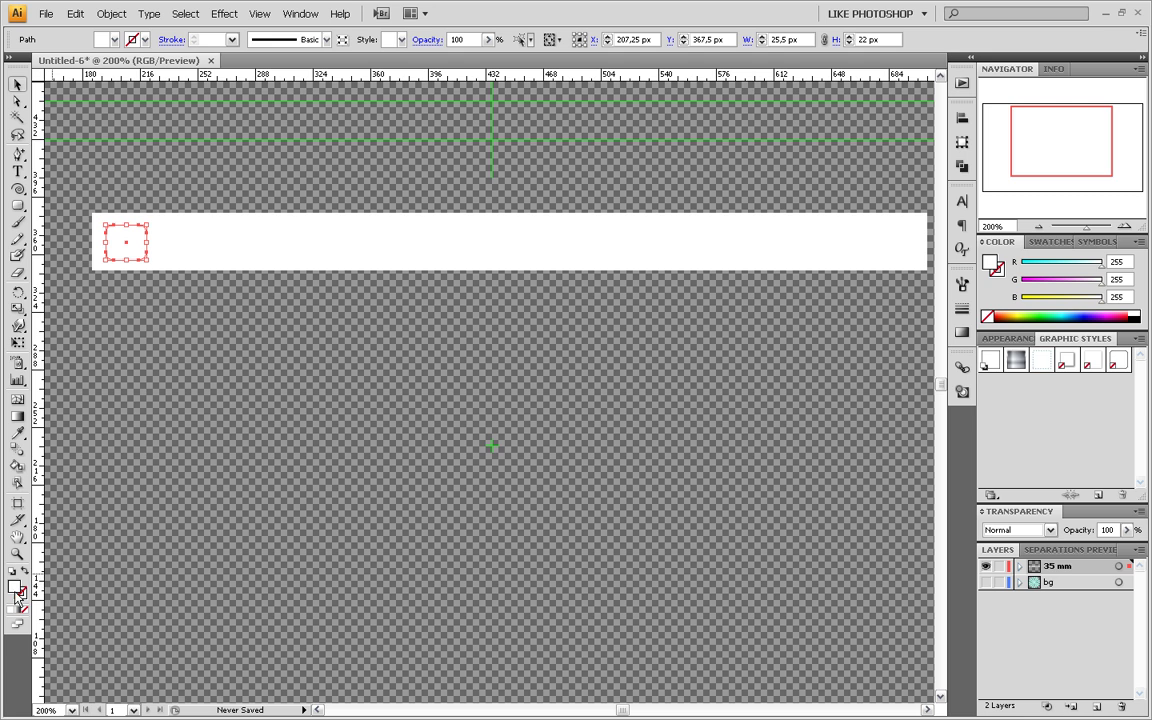
Fill the rounded rectangle black
double_click(15, 588)
left_click(442, 404)
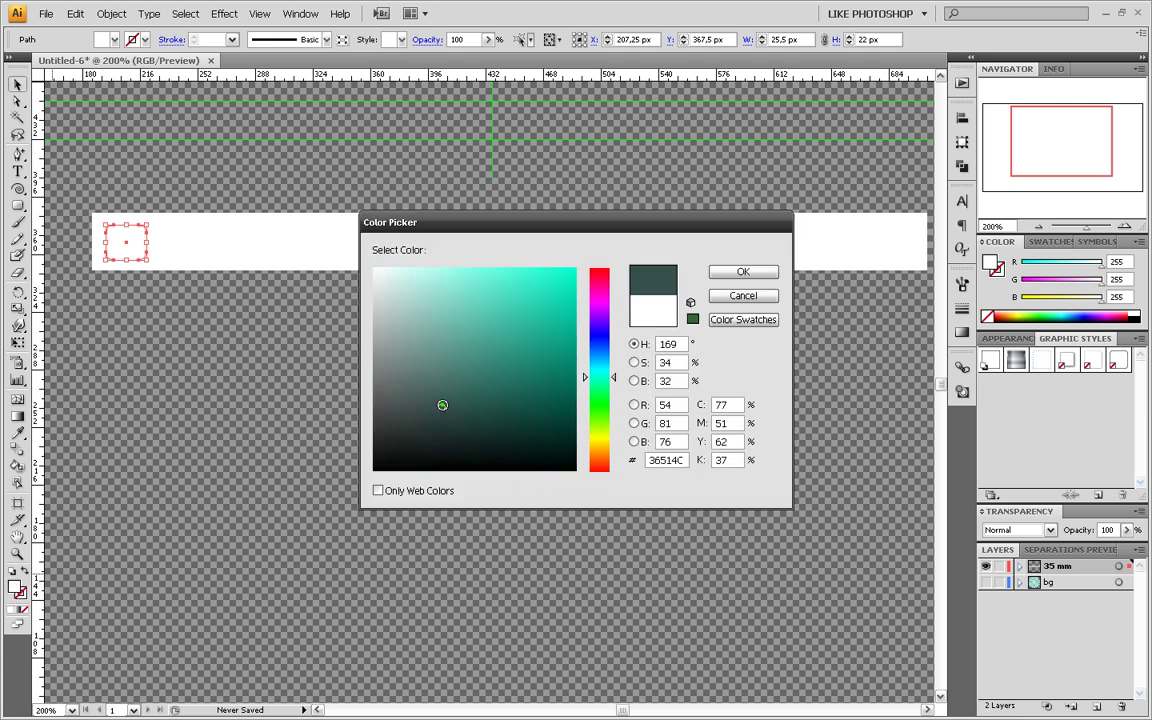
mouse_move(442, 404)
left_mouse_down()
mouse_move(390, 423)
mouse_move(374, 469)
left_mouse_up()
left_click(752, 272)
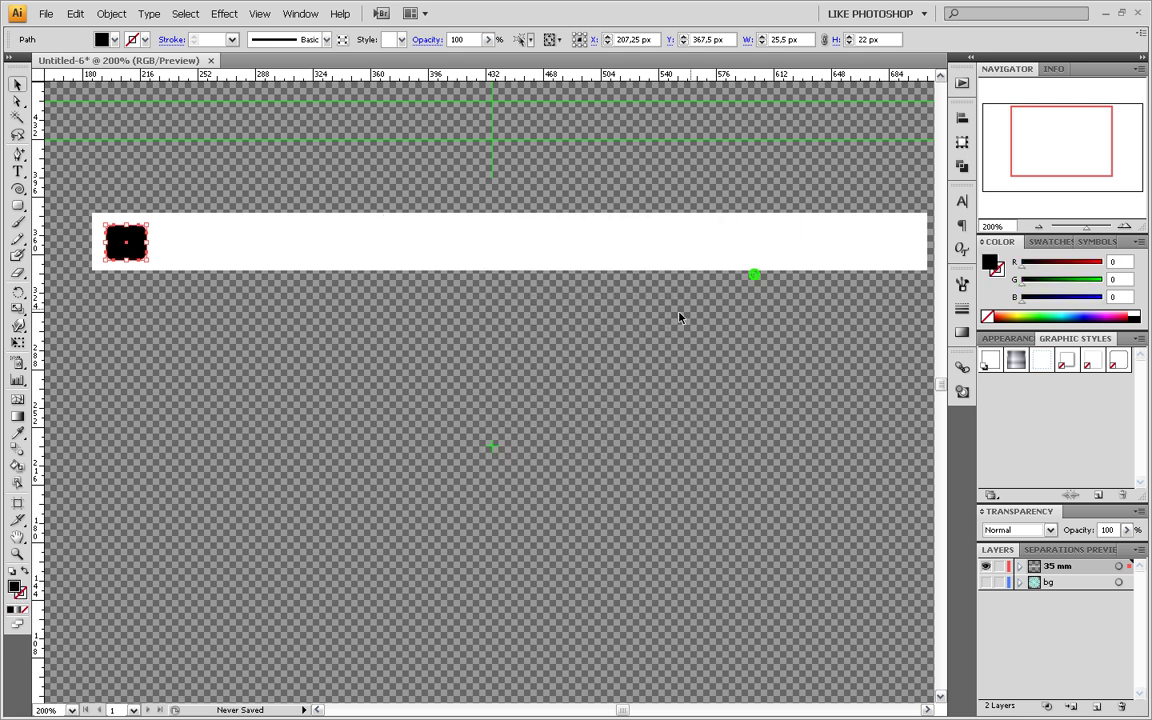
left_click(385, 330)
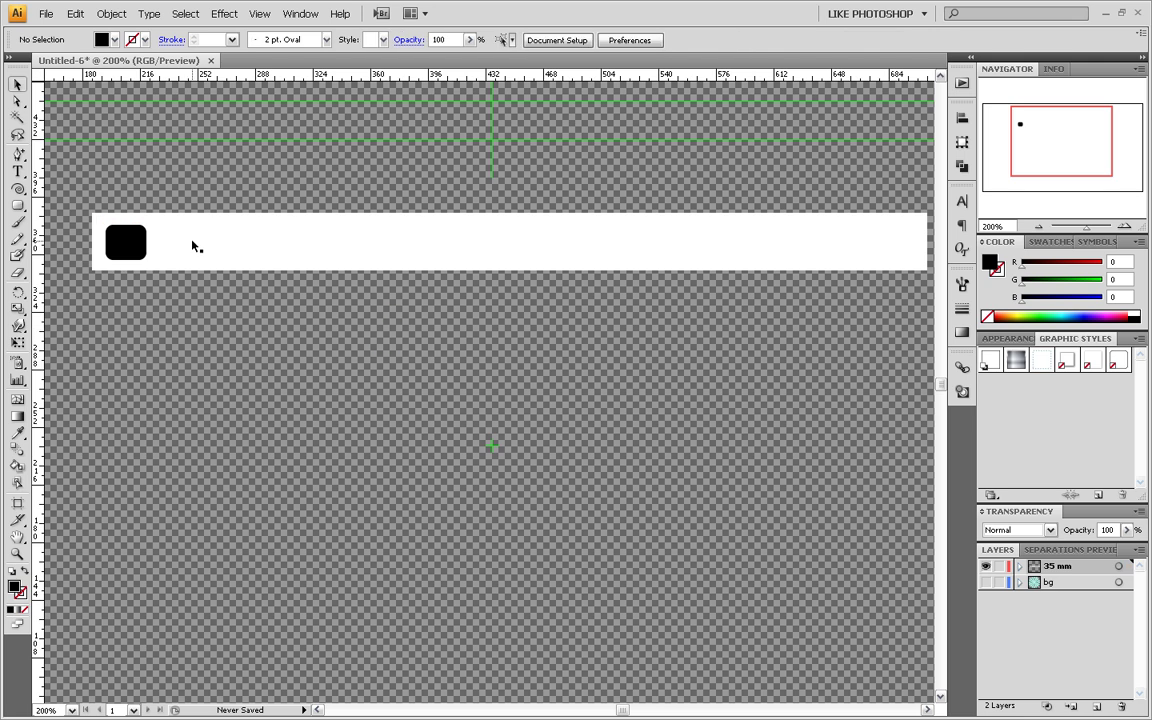
Move the black rounded square left so it overhangs the bar's edge
left_click(123, 250)
left_click_drag(208, 326, 625, 312)
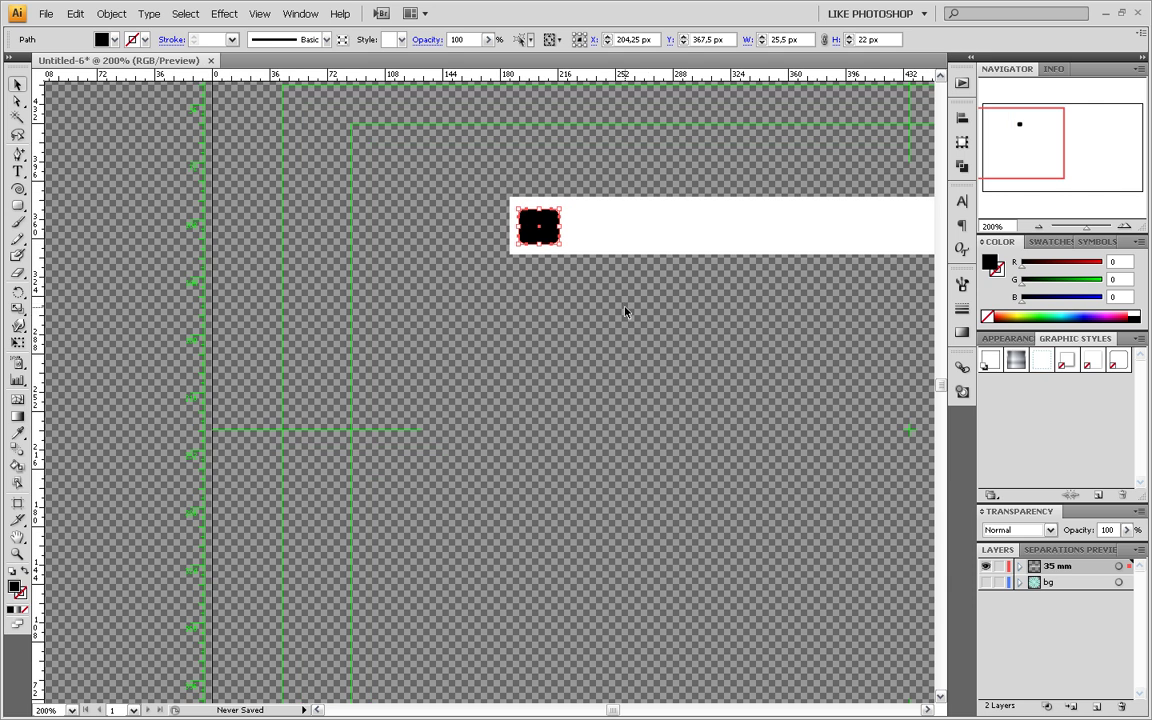
scroll(625, 312, "up", 2)
scroll(501, 378, "up", 1)
left_click_drag(501, 378, 553, 535)
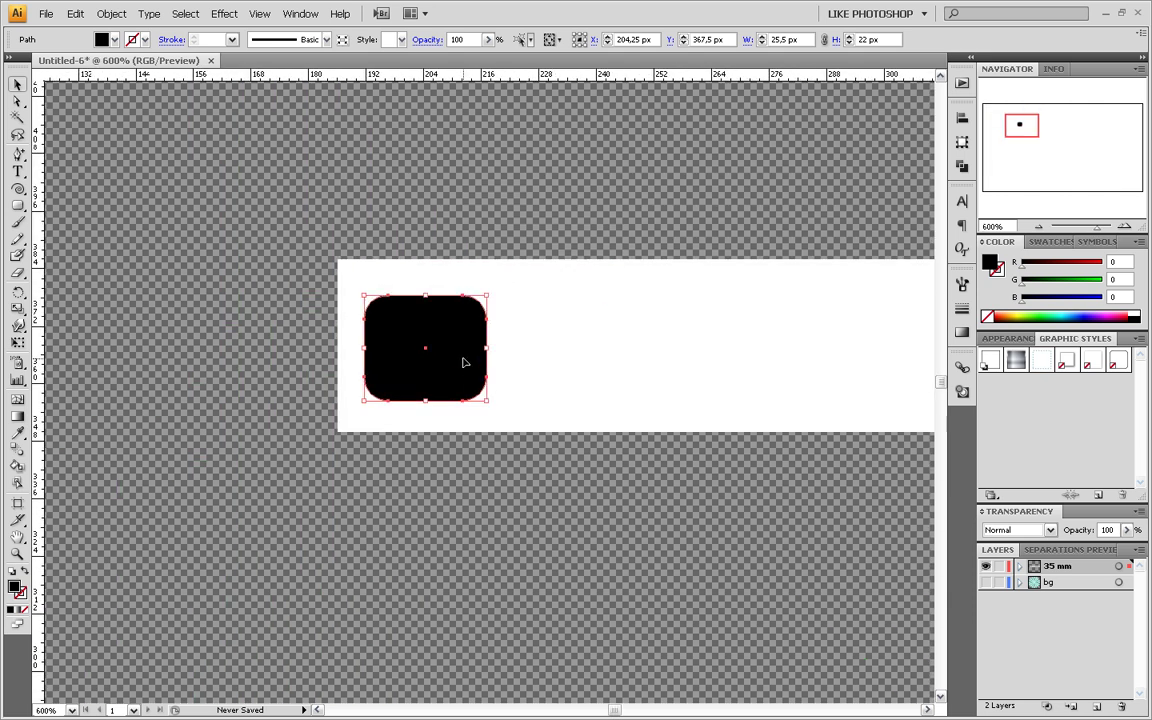
left_click_drag(464, 362, 378, 363)
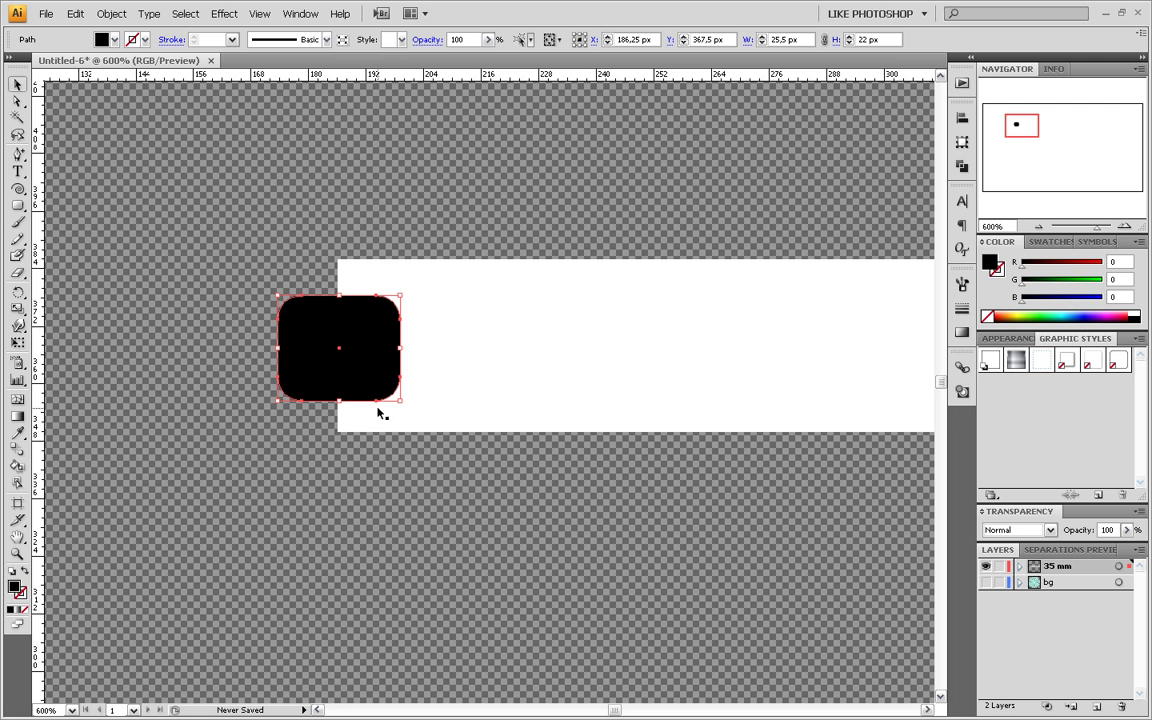
Check the square's alignment with the white bar by selecting both and zooming out
left_click(500, 344, "shift")
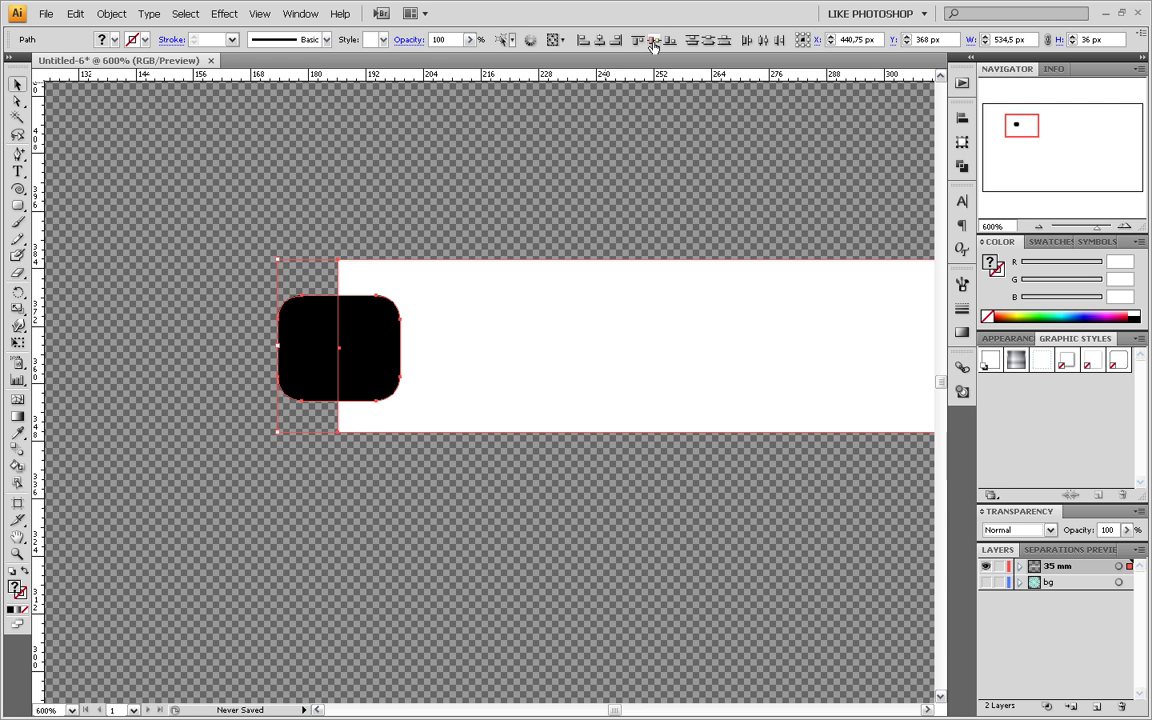
left_click(524, 149)
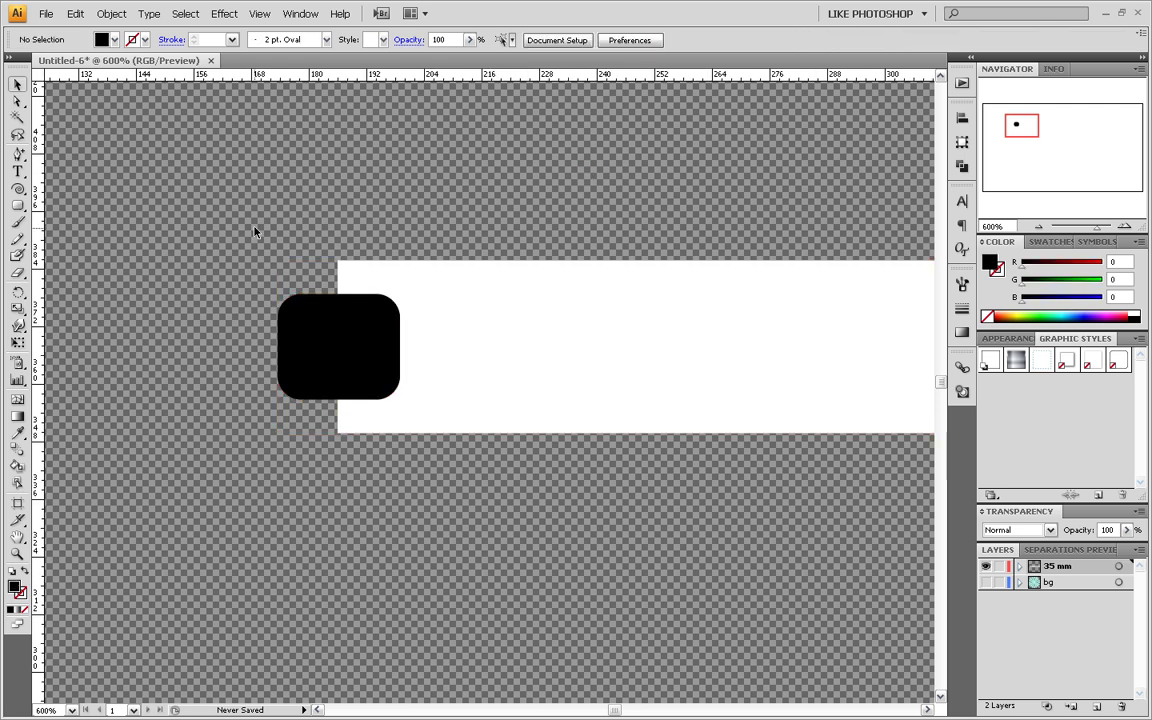
left_click(320, 347)
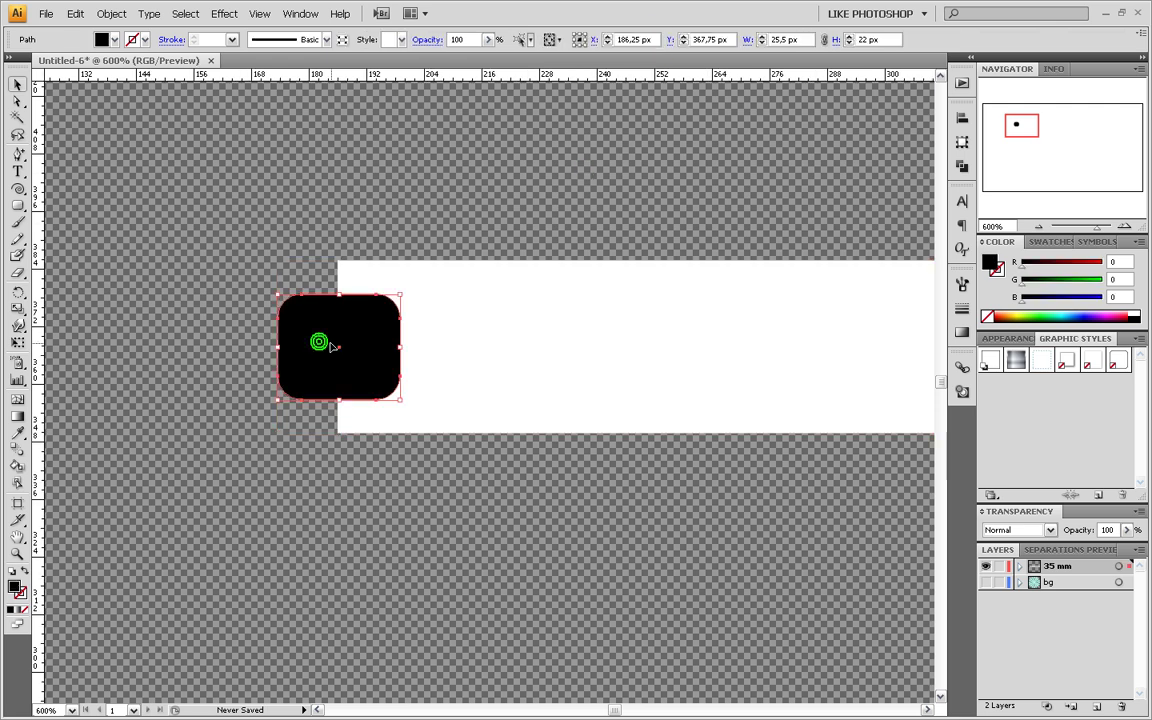
left_click(326, 229)
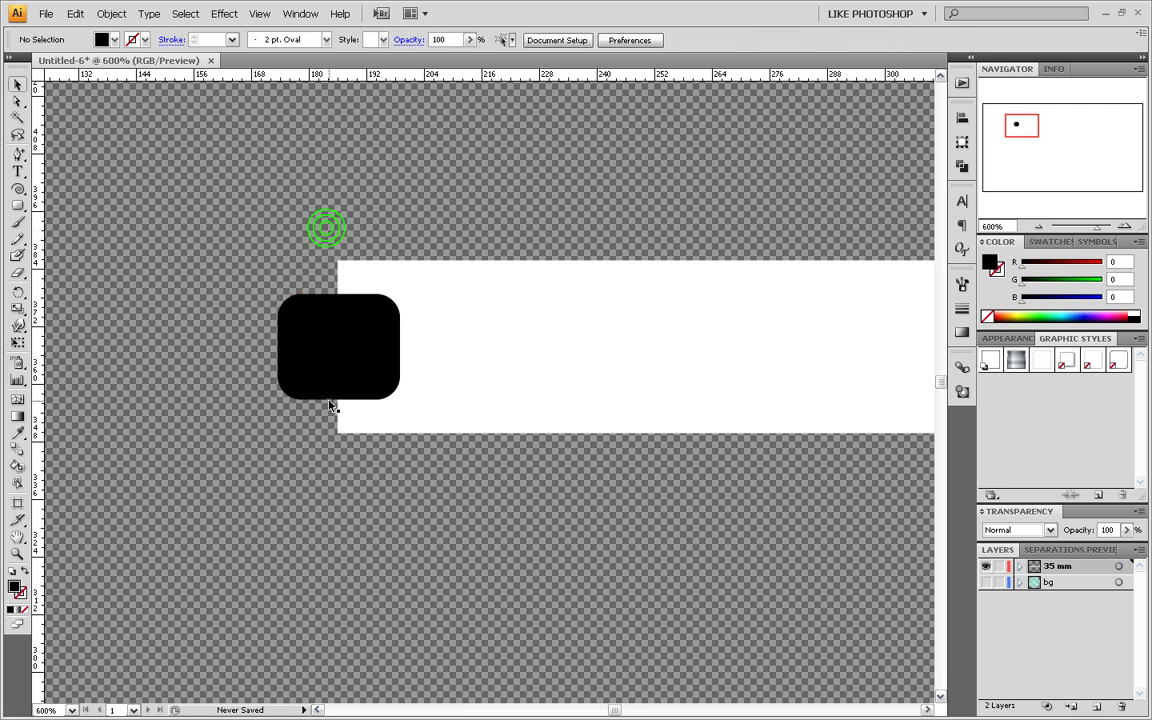
left_click(341, 367)
left_click(512, 355)
left_click(440, 240)
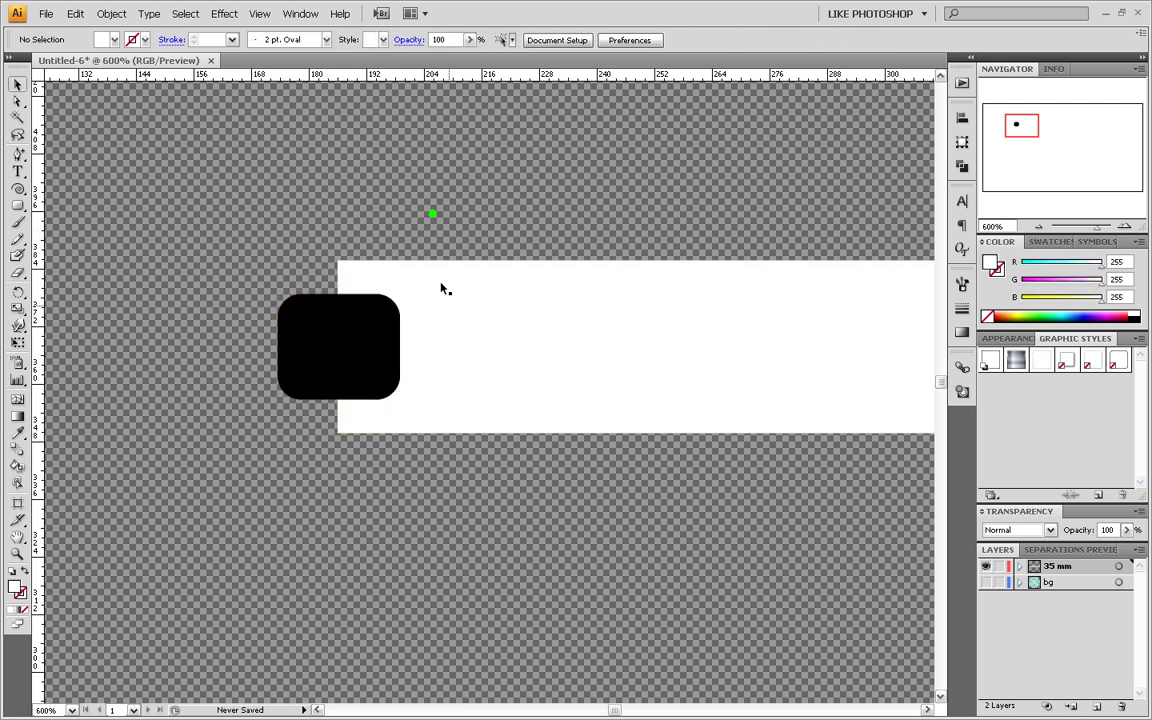
scroll(483, 355, "down", 1)
scroll(483, 355, "down", 1)
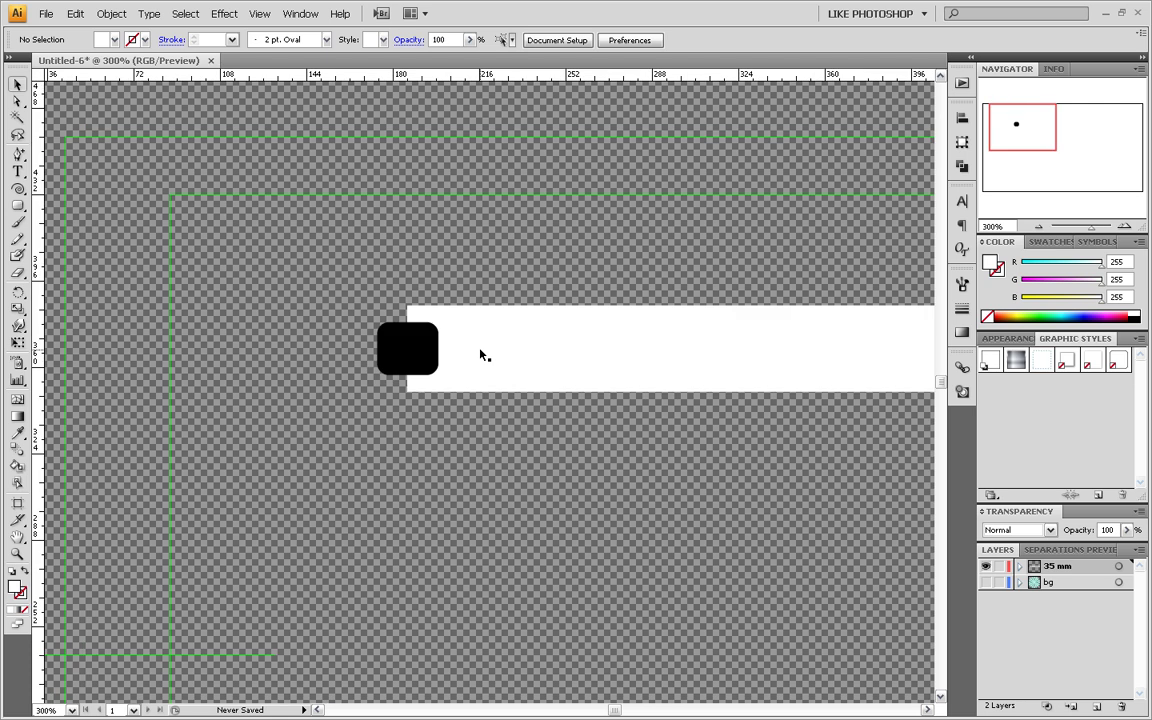
scroll(483, 355, "down", 1)
scroll(483, 355, "up", 3)
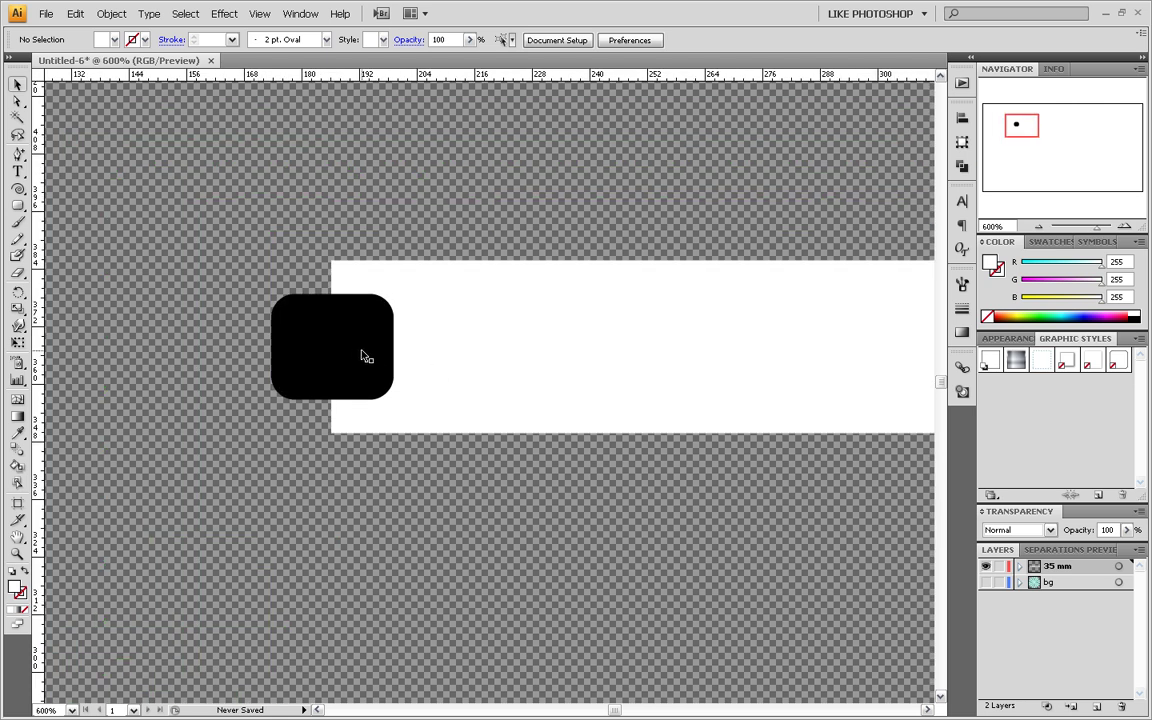
Alt-drag copies of the black rounded square rightward to set the sprocket spacing
left_click(309, 360)
left_click_drag(310, 363, 431, 368)
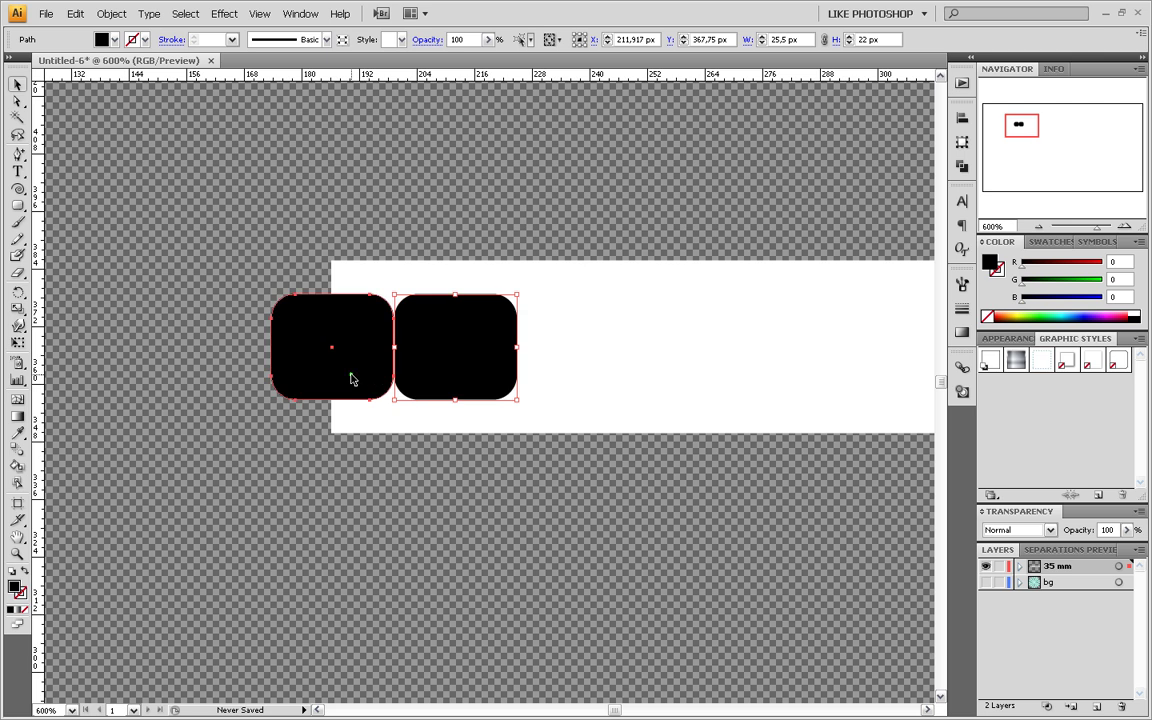
left_click(350, 375)
left_click_drag(341, 377, 562, 381)
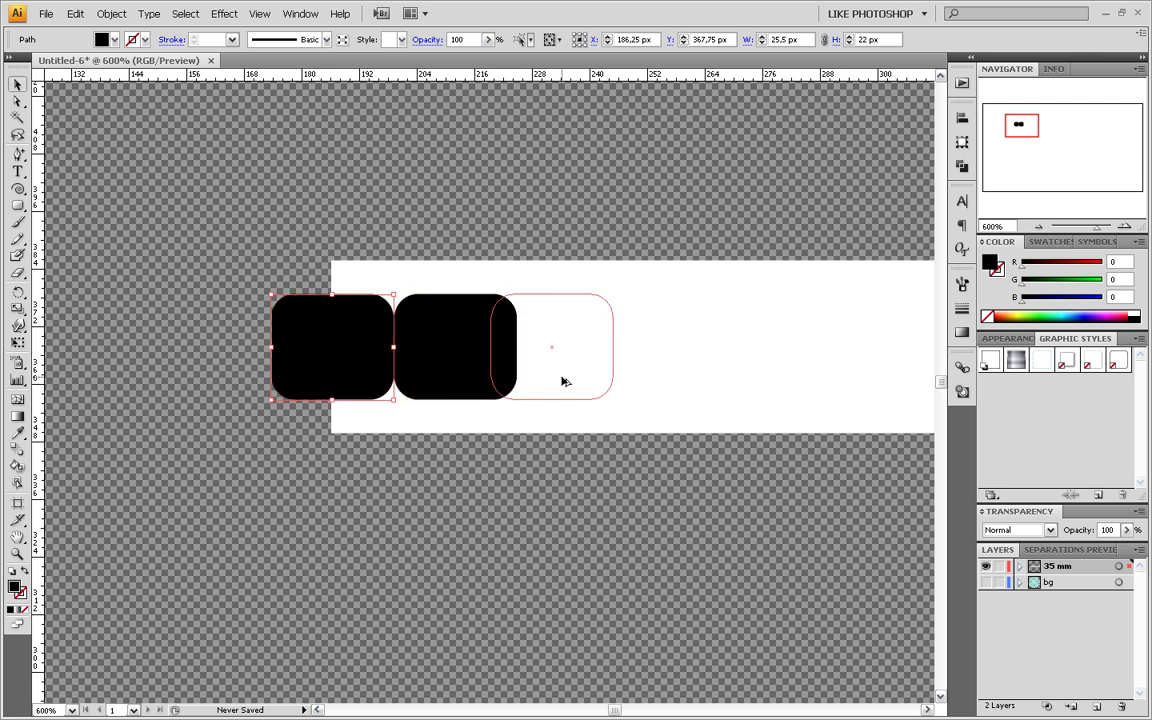
left_click_drag(562, 381, 586, 382)
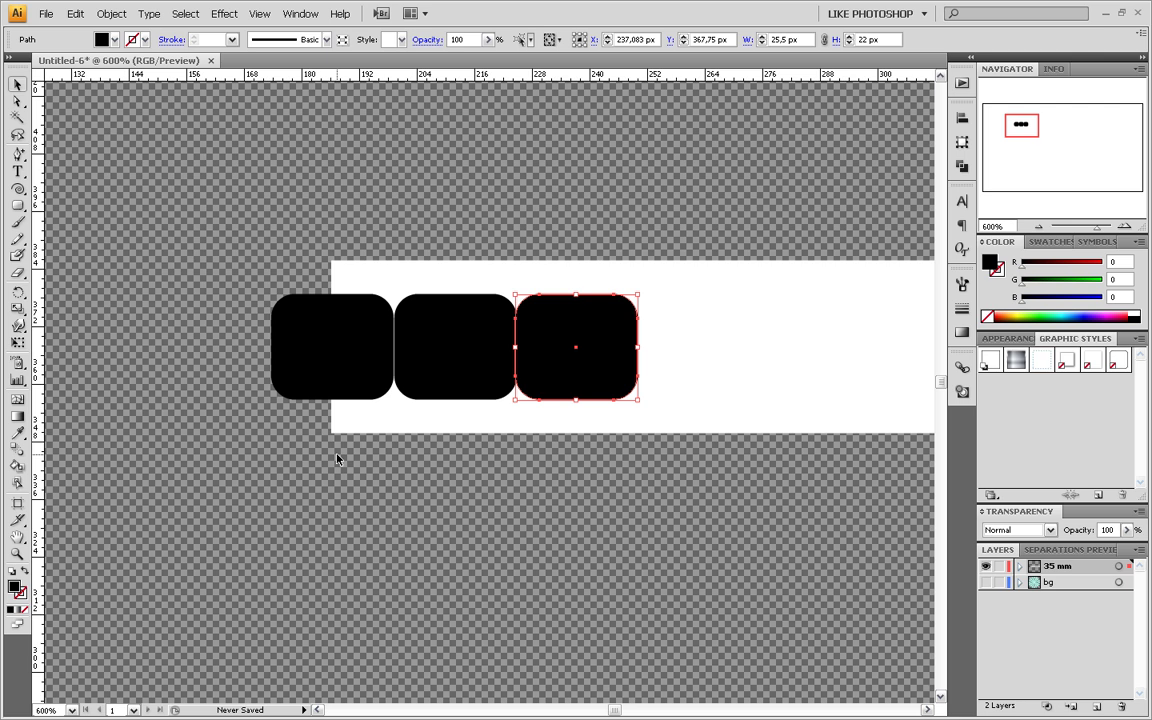
Repeat the duplicate with Ctrl+D along the bar, then select the extra overlapping square
scroll(699, 344, "down", 2)
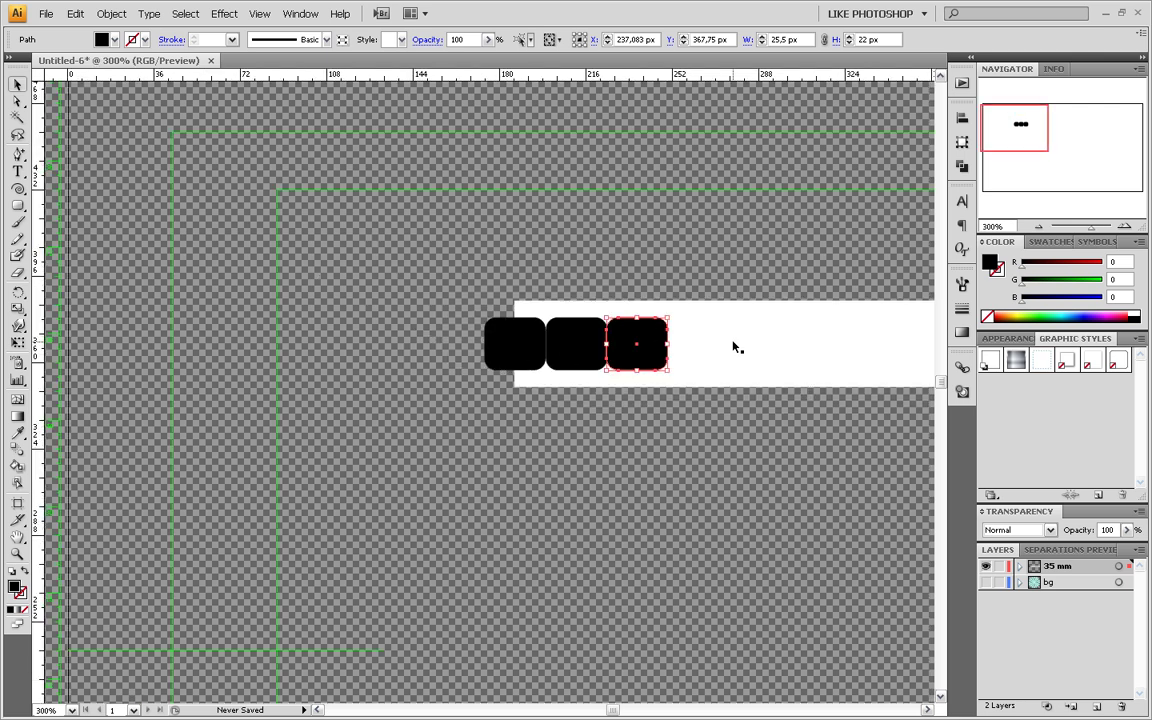
mouse_move(735, 342)
left_mouse_down()
mouse_move(512, 360)
mouse_move(337, 319)
left_mouse_up()
scroll(563, 343, "down", 1)
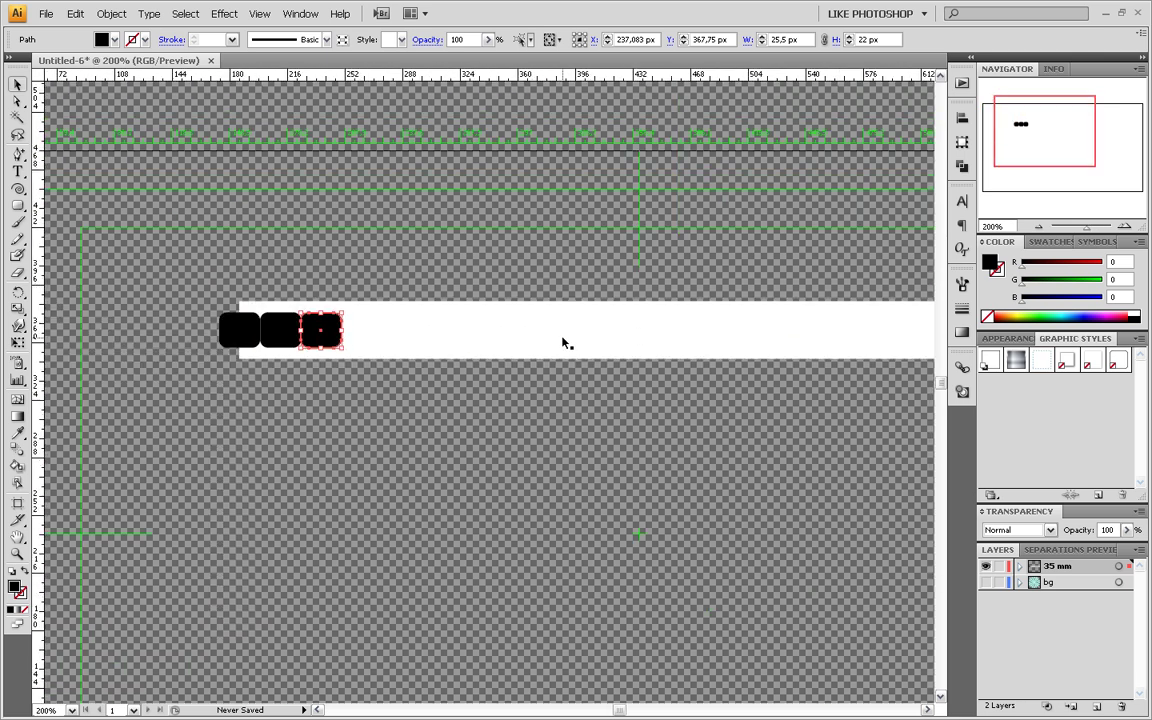
mouse_move(597, 404)
left_mouse_down()
mouse_move(458, 442)
mouse_move(443, 422)
left_mouse_up()
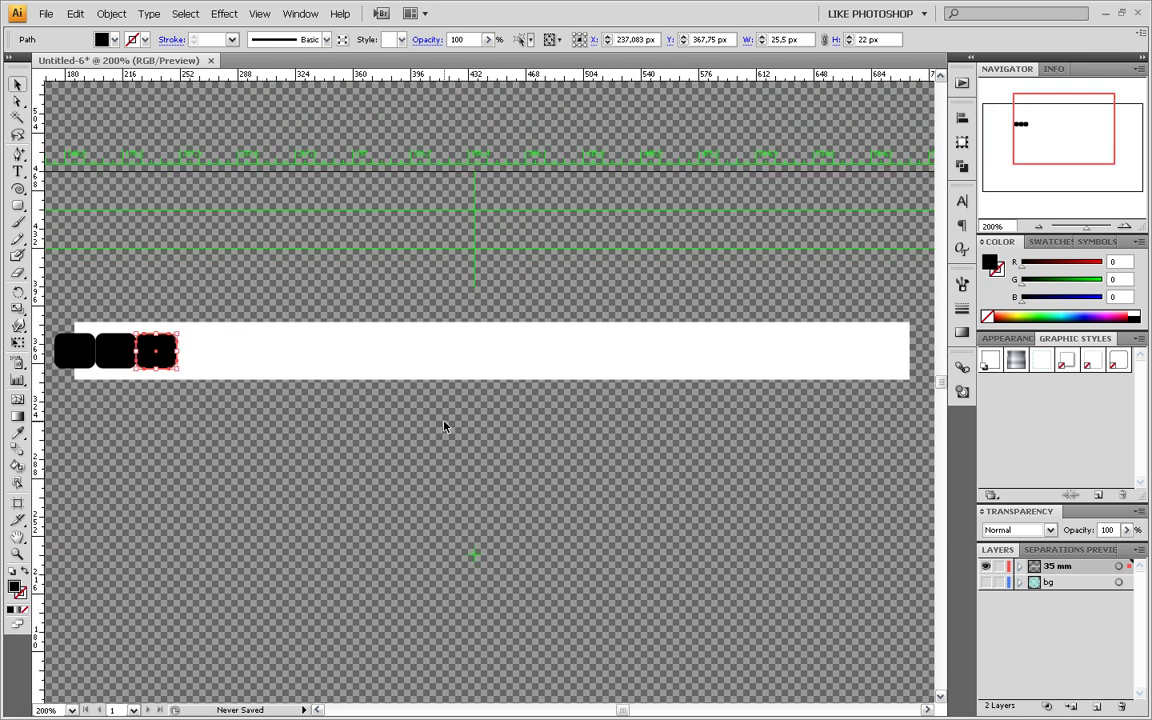
key("ctrl+d")
key("ctrl+d")
key("ctrl+d")
key("ctrl+d")
key("ctrl+d")
key("ctrl+d")
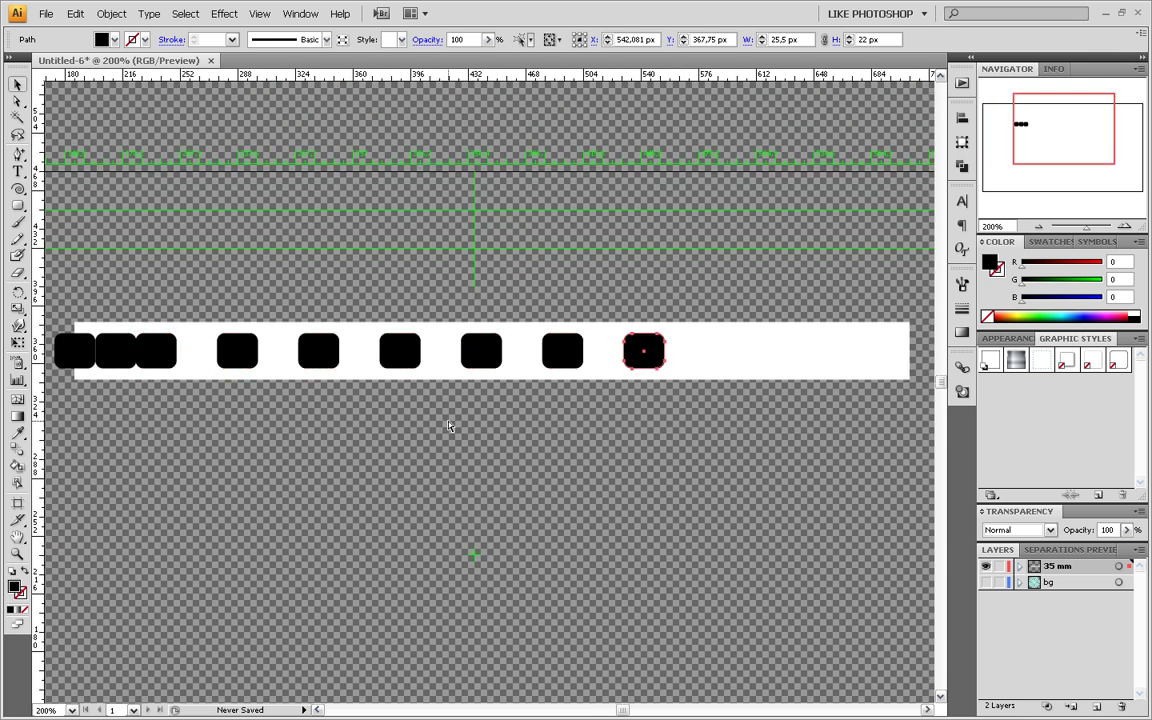
key("ctrl+d")
key("ctrl+d")
key("ctrl+d")
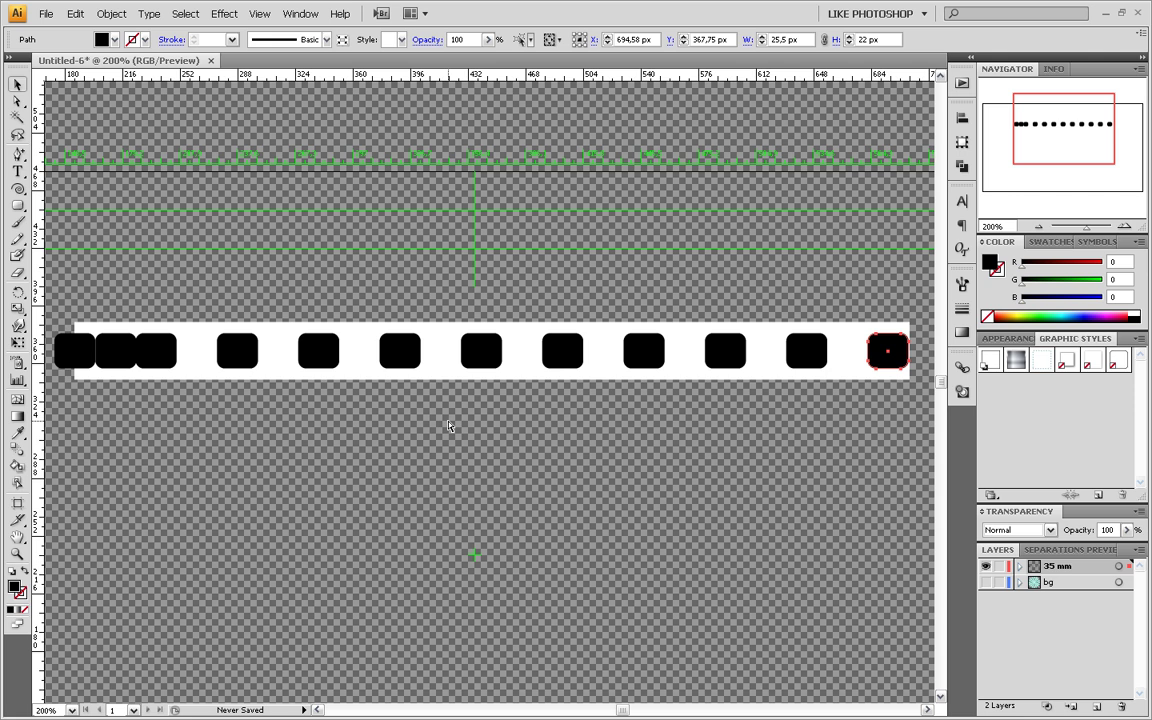
left_click(17, 84)
left_click(72, 314)
Delete the extra overlapping square near the bar's left end
left_click(113, 350)
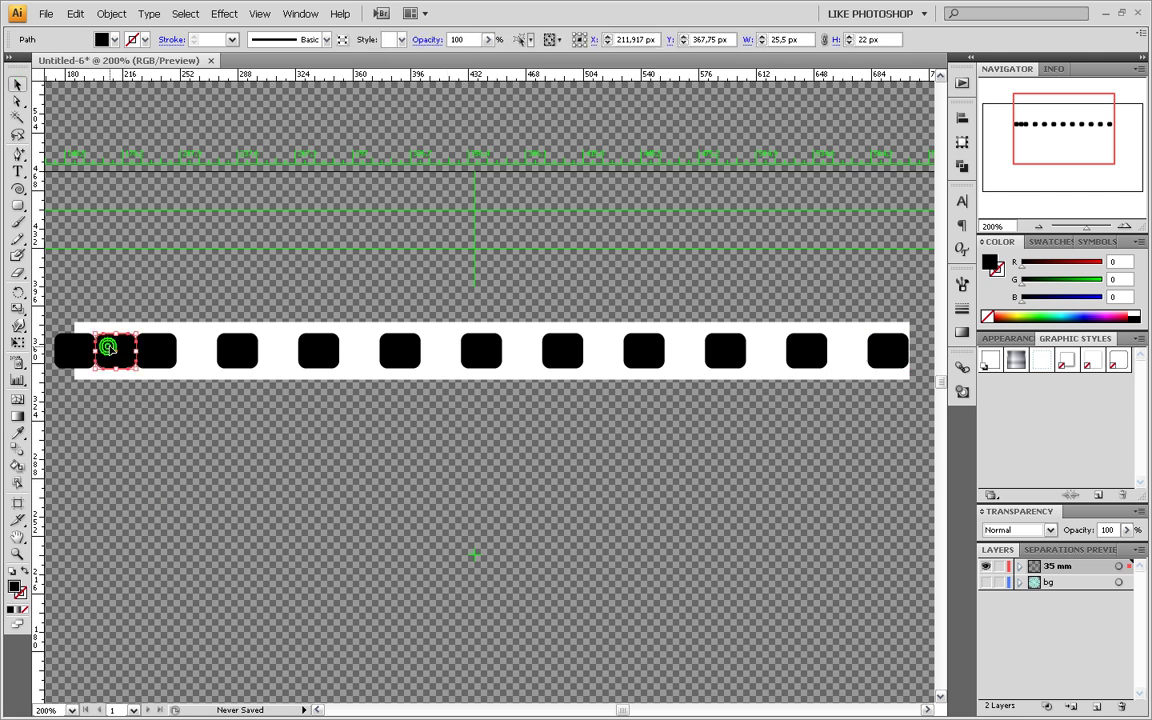
key("Delete")
left_click_drag(571, 527, 347, 516)
scroll(817, 372, "up", 3)
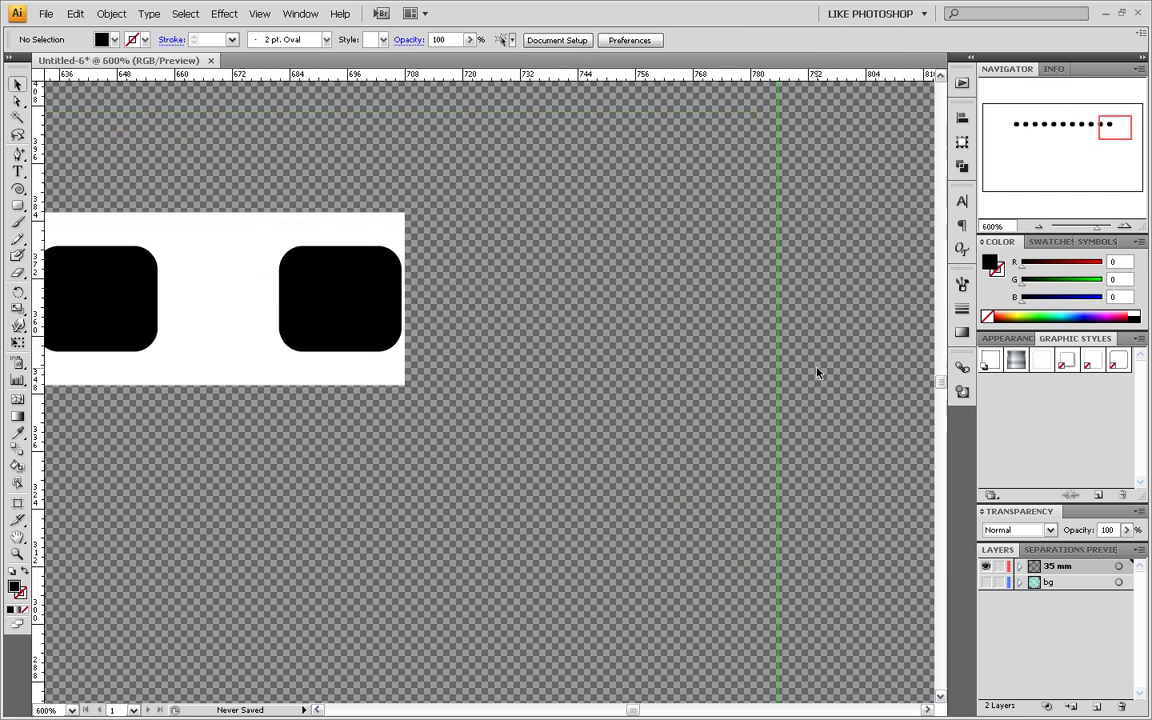
Pull the white strip's right edge left so it ends midway through the last square
left_click(396, 228)
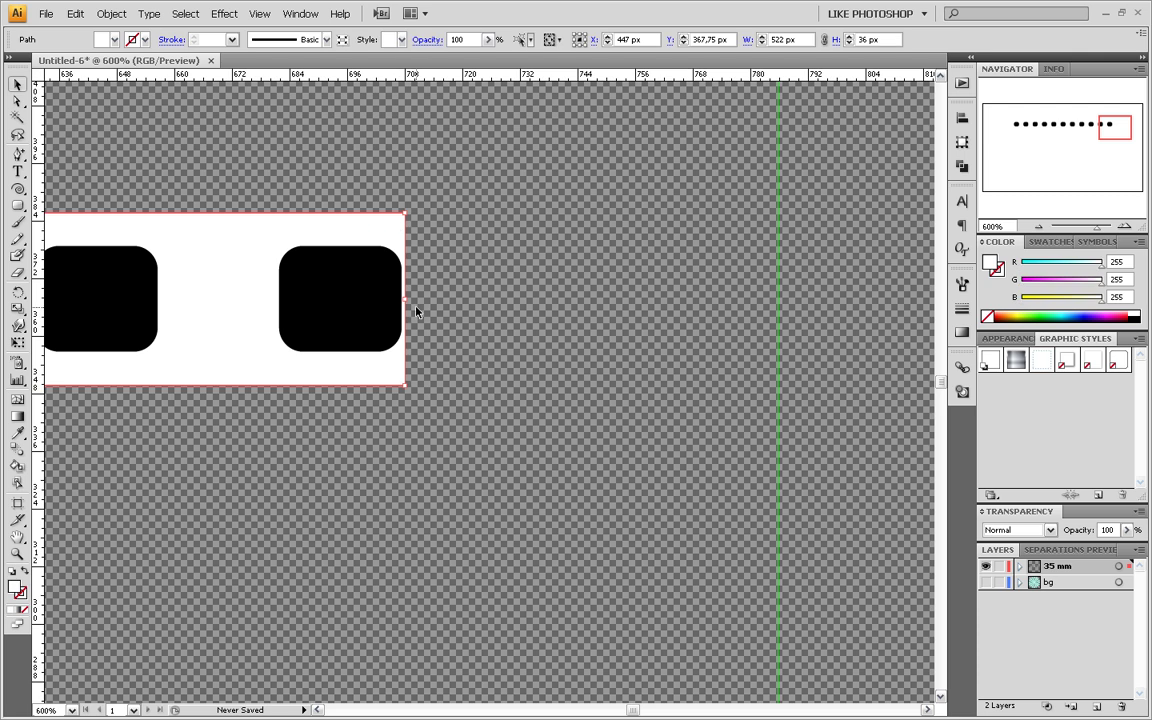
left_click_drag(406, 300, 340, 299)
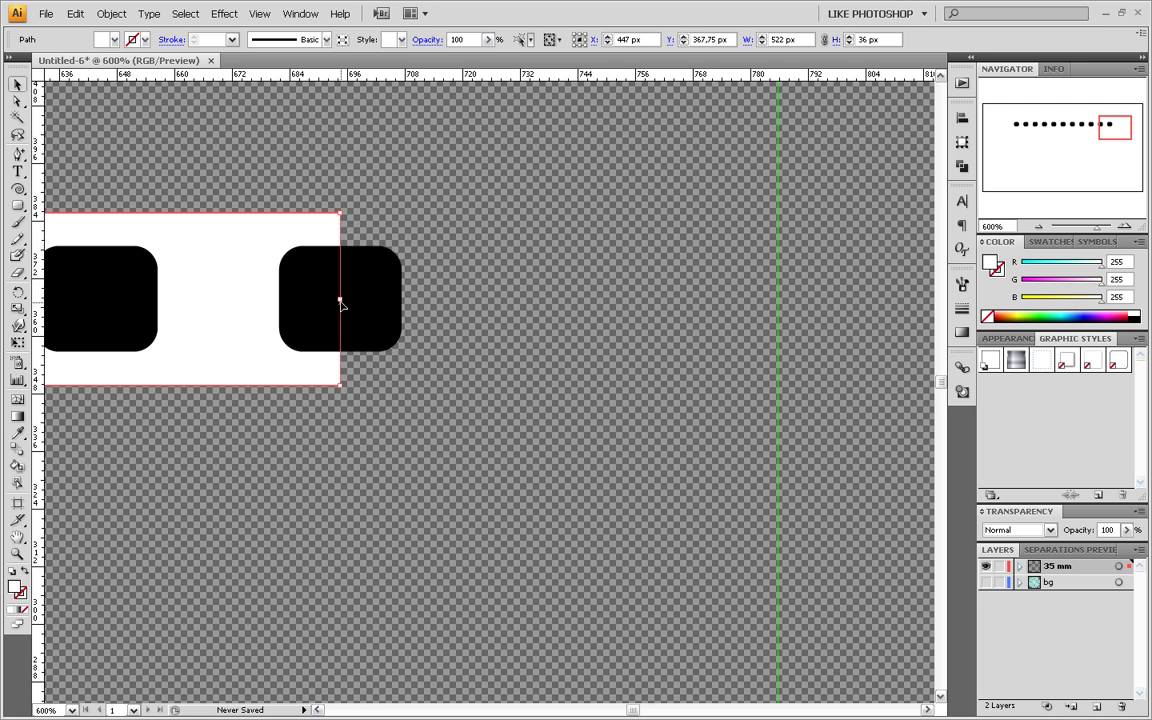
left_click(343, 443)
scroll(489, 437, "down", 2)
scroll(499, 432, "down", 3)
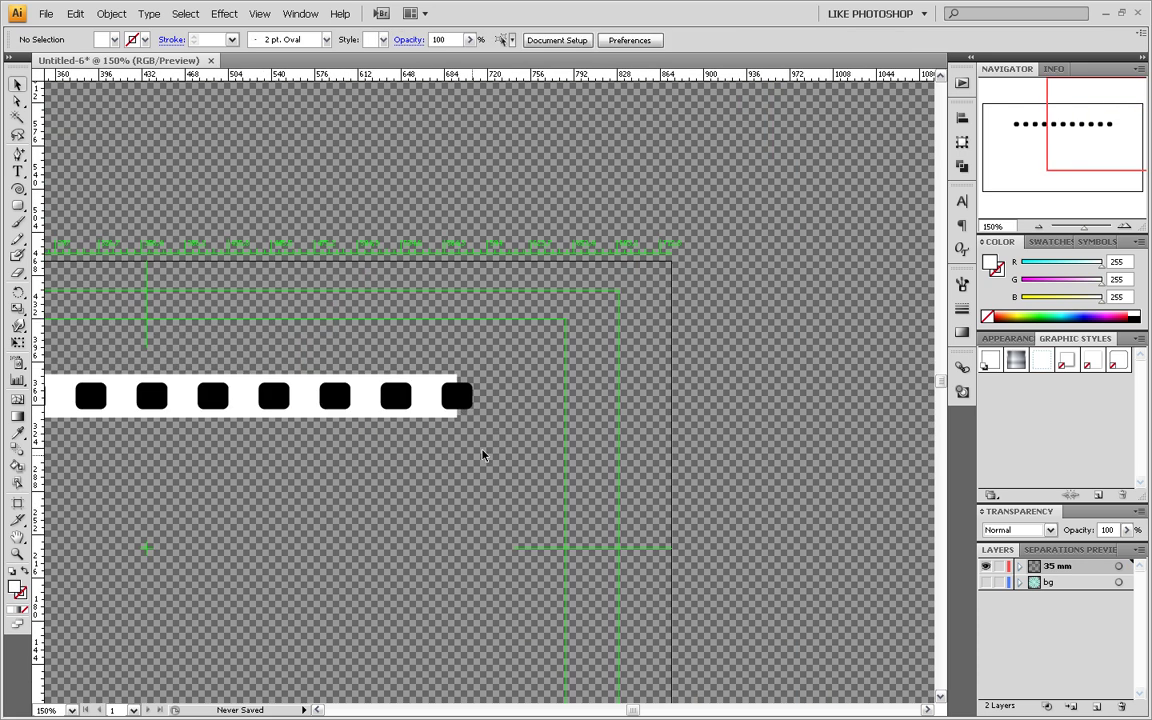
mouse_move(483, 455)
left_mouse_down()
mouse_move(635, 393)
mouse_move(784, 378)
left_mouse_up()
Subtract the black squares from the white strip using Pathfinder Minus Front
left_click_drag(851, 244, 150, 416)
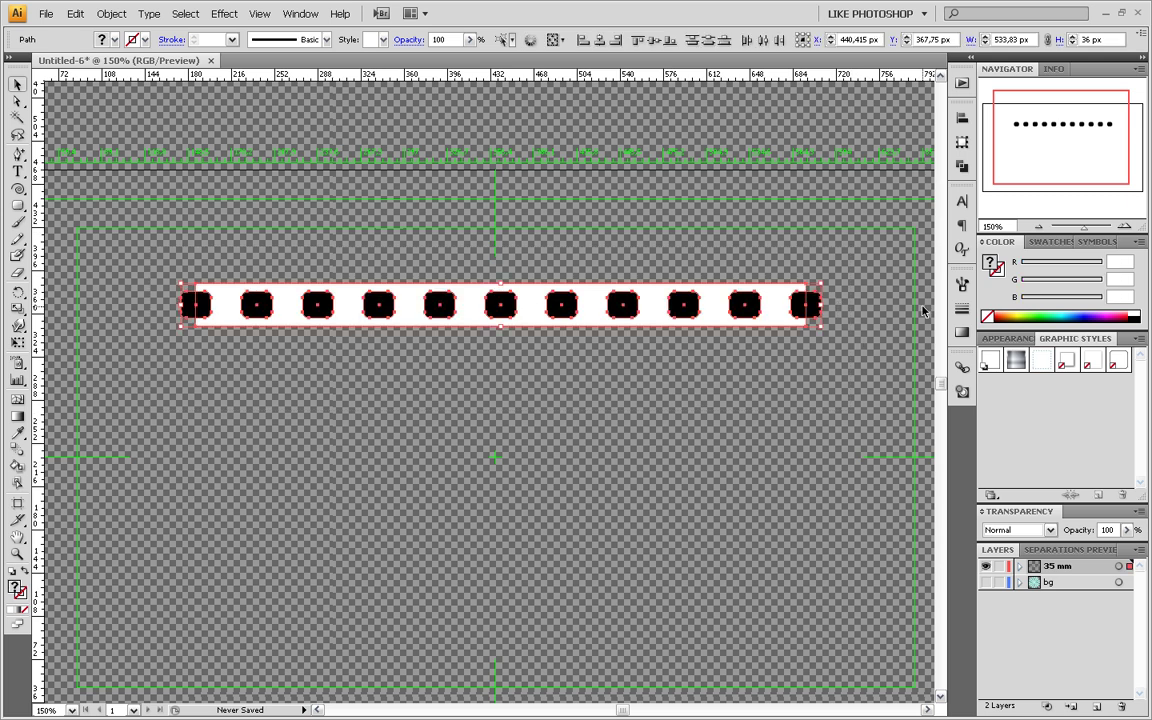
left_click(961, 121)
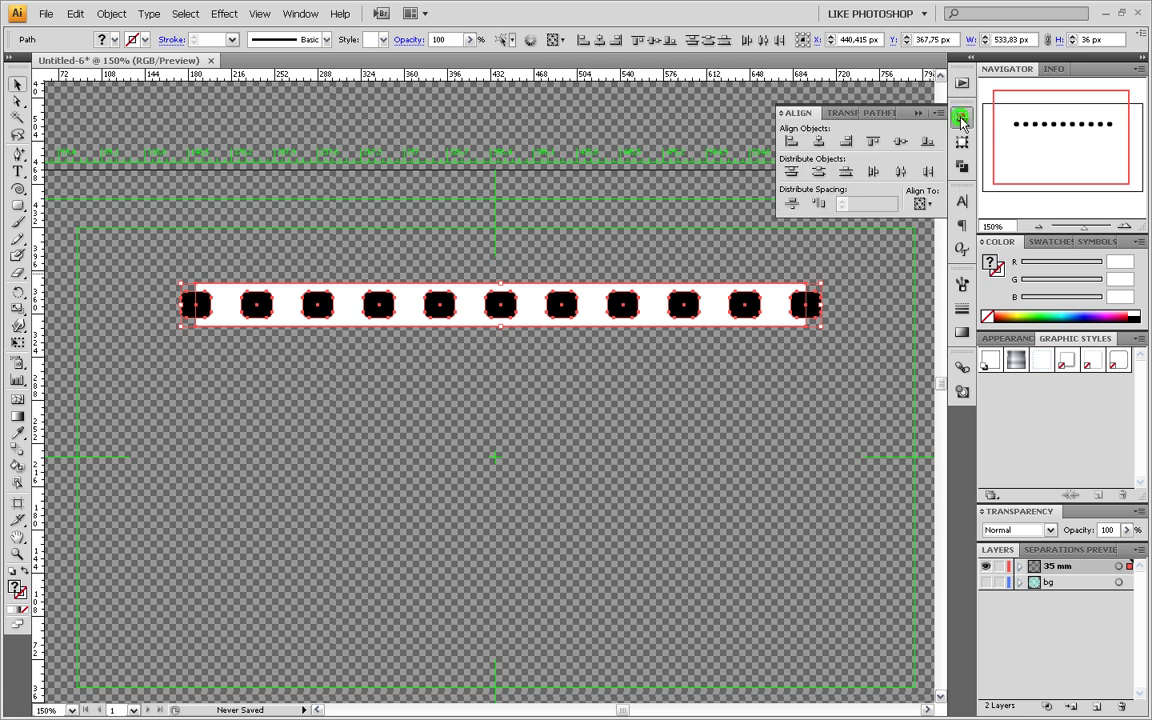
left_click(876, 117)
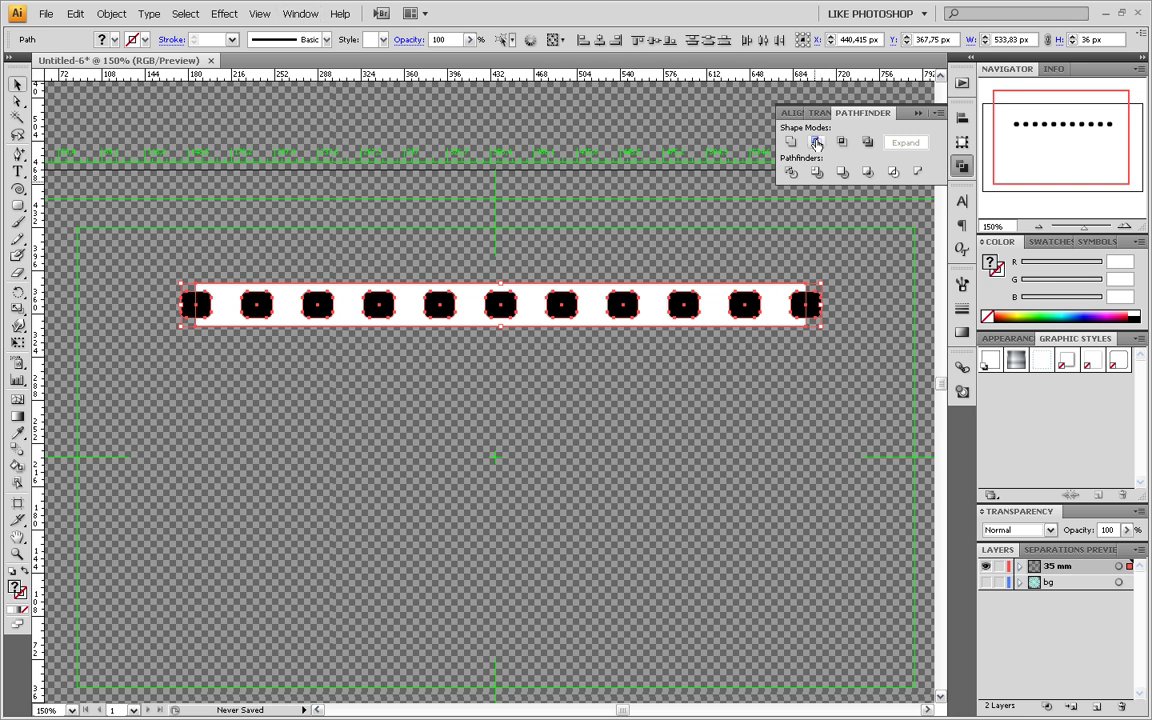
left_click(816, 143)
left_click(771, 380)
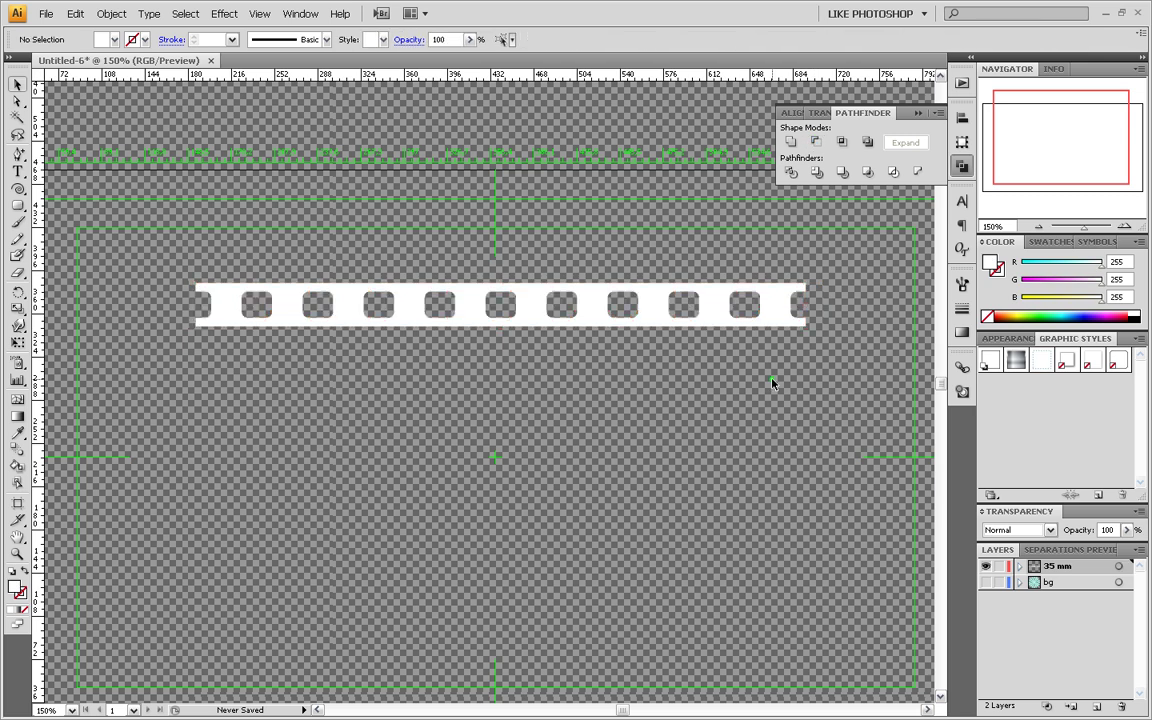
Fill the perforated strip with black 000000 and nudge it slightly upward
left_click(773, 321)
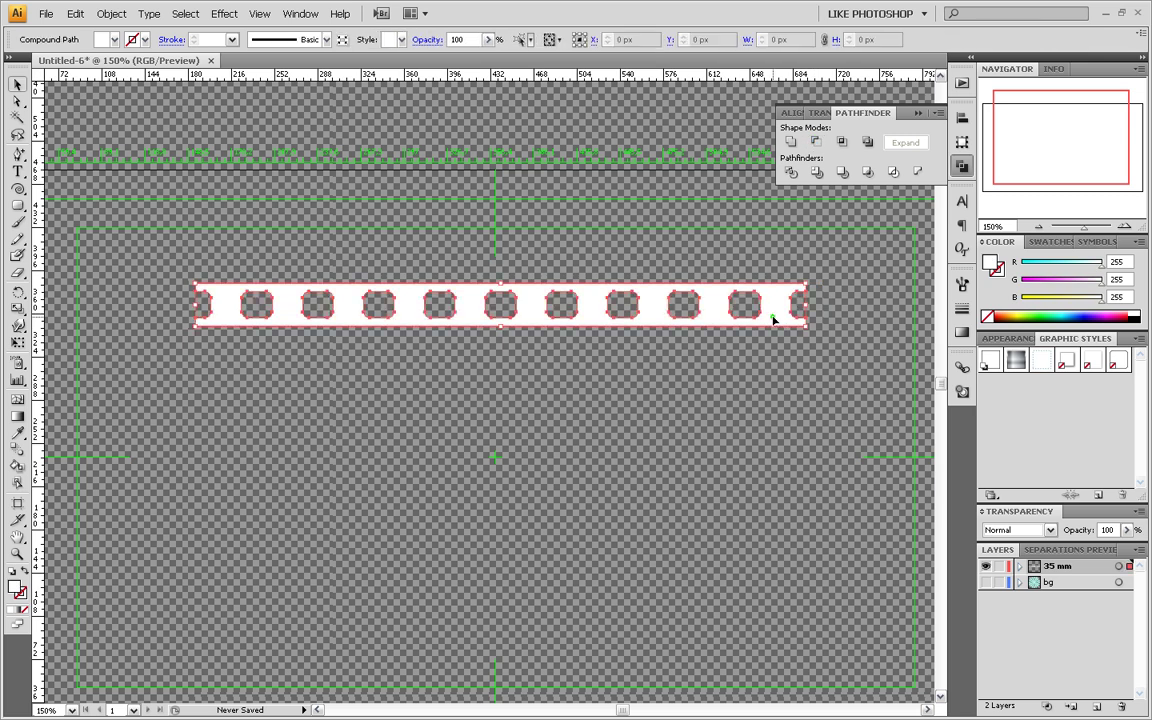
double_click(17, 590)
left_click(478, 440)
left_click(375, 470)
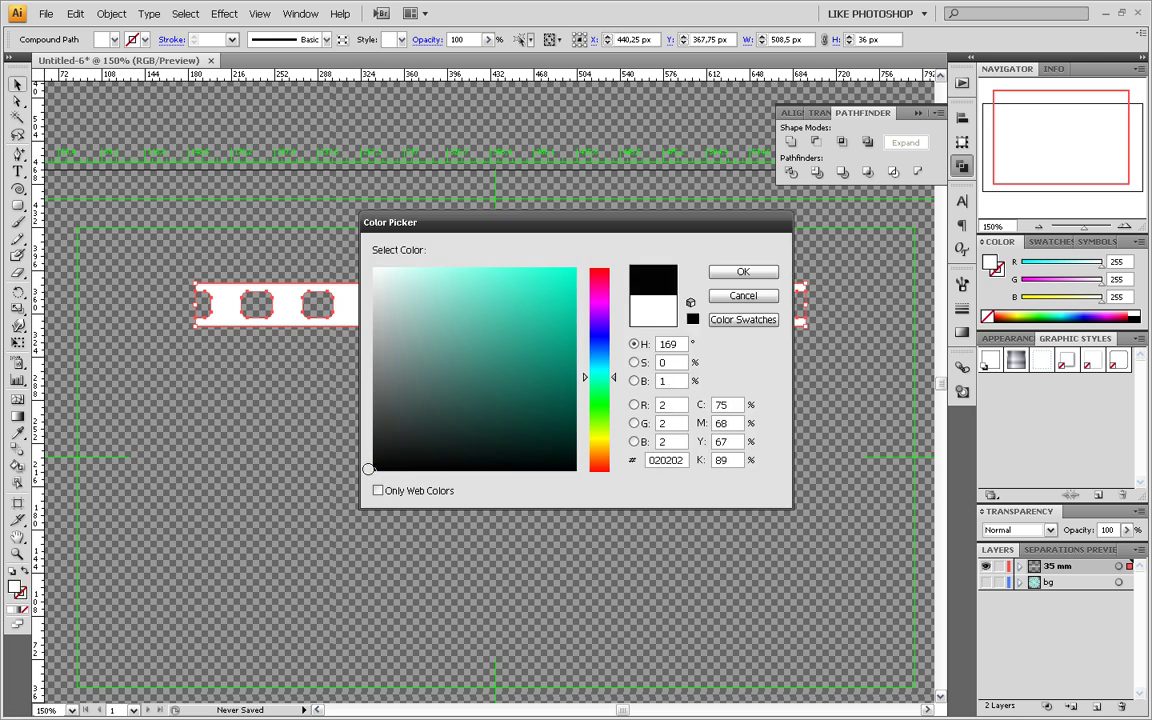
left_click(743, 272)
left_click(563, 532)
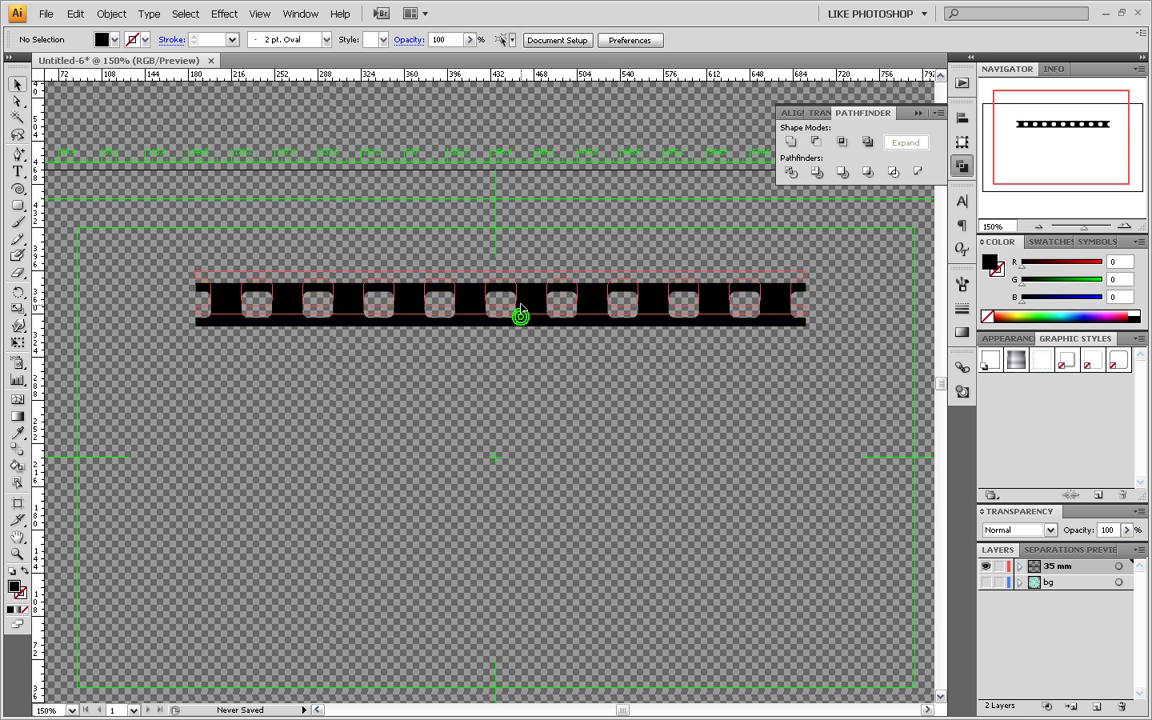
left_click_drag(521, 296, 521, 296)
left_click(486, 440)
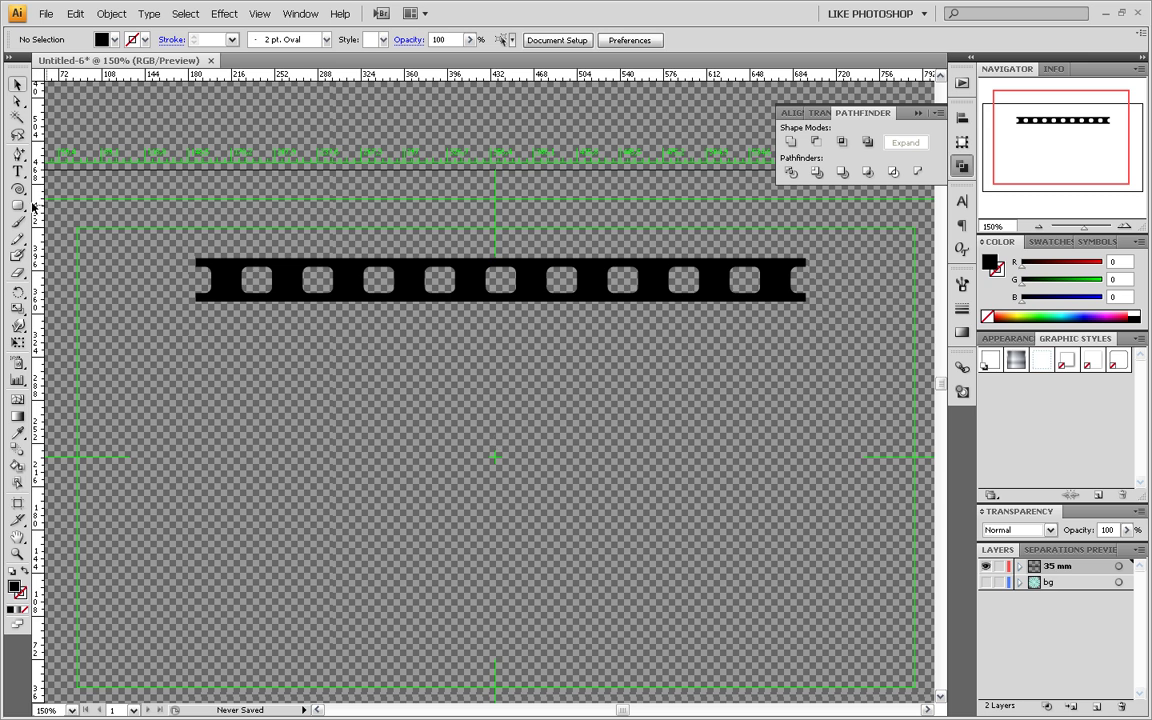
Draw a large black film-body rectangle below the sprocket strip
left_click_drag(25, 210, 44, 198)
left_click_drag(195, 300, 779, 606)
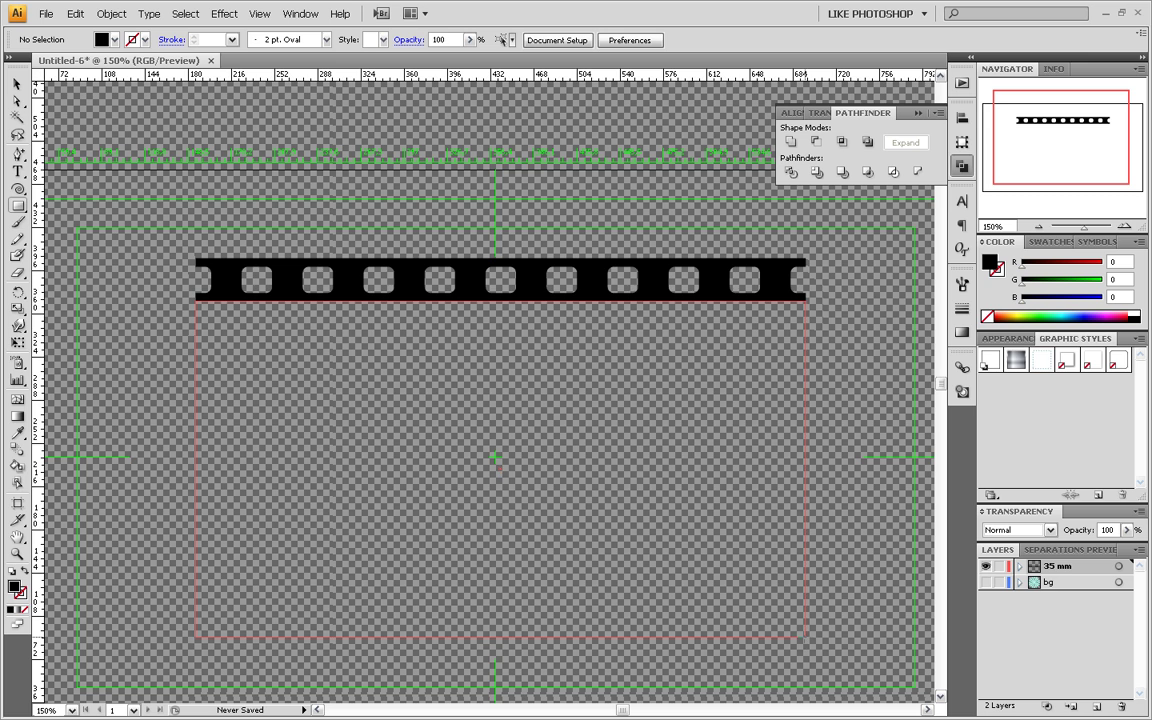
left_click_drag(806, 637, 806, 637)
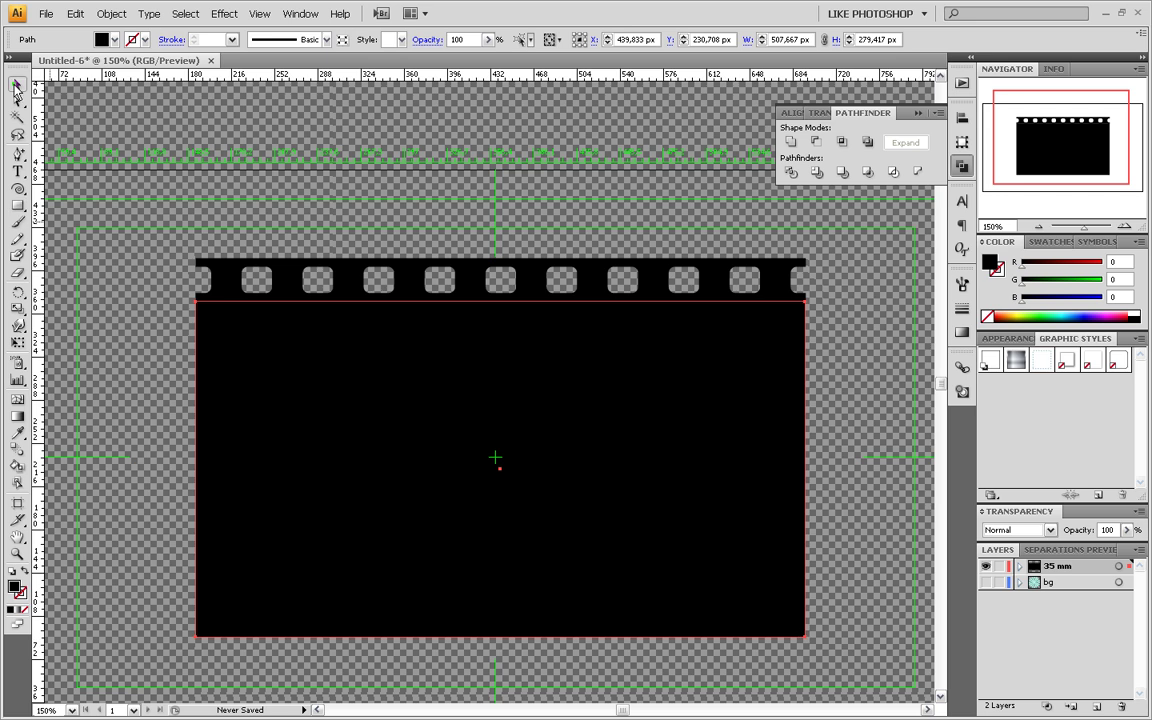
left_click(112, 345)
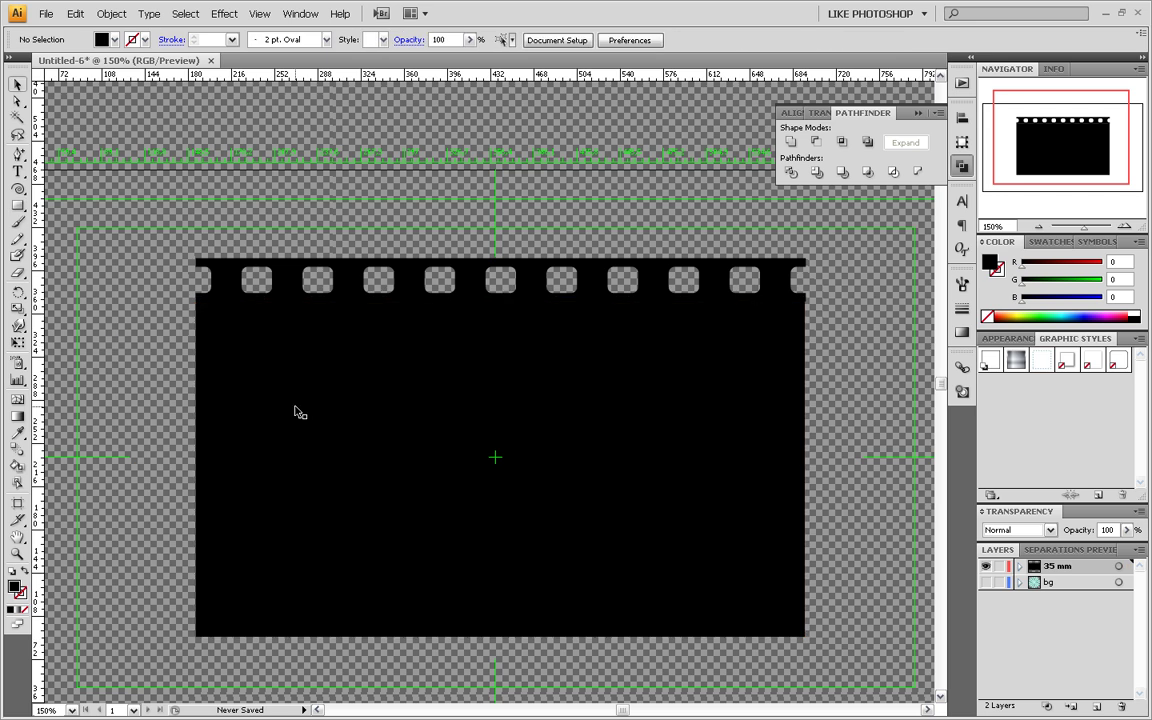
Alt-drag a copy of the sprocket strip down to the film body's bottom edge
left_click(349, 276)
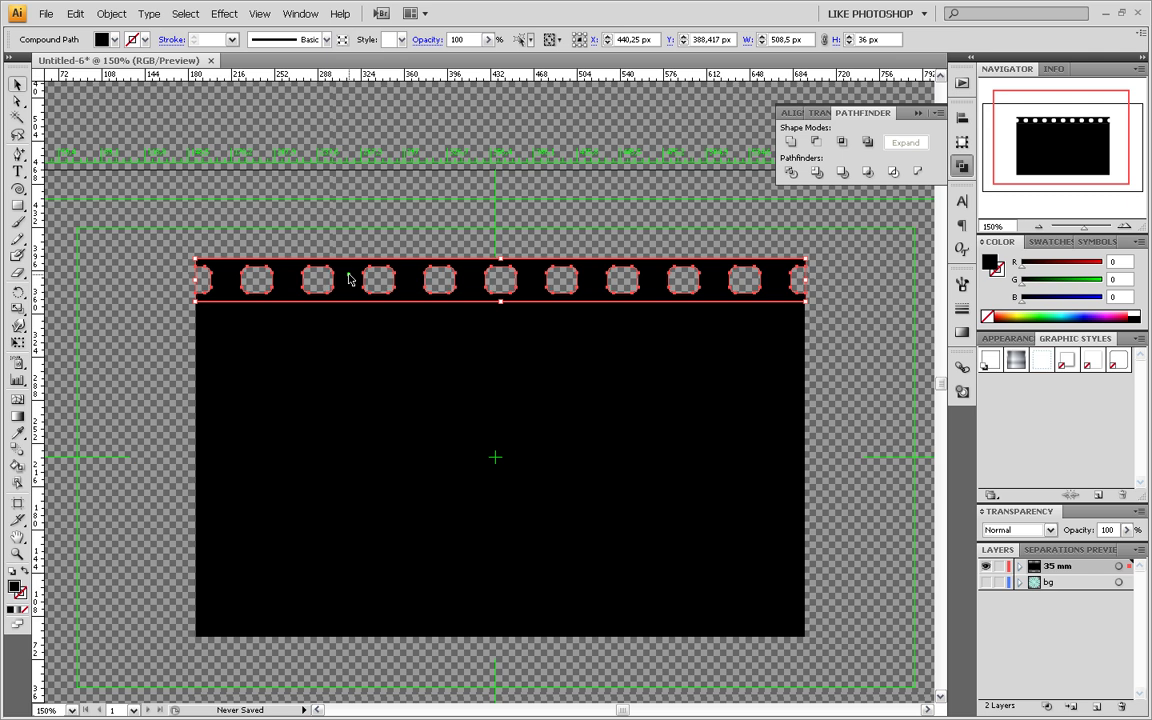
left_click_drag(349, 279, 349, 598)
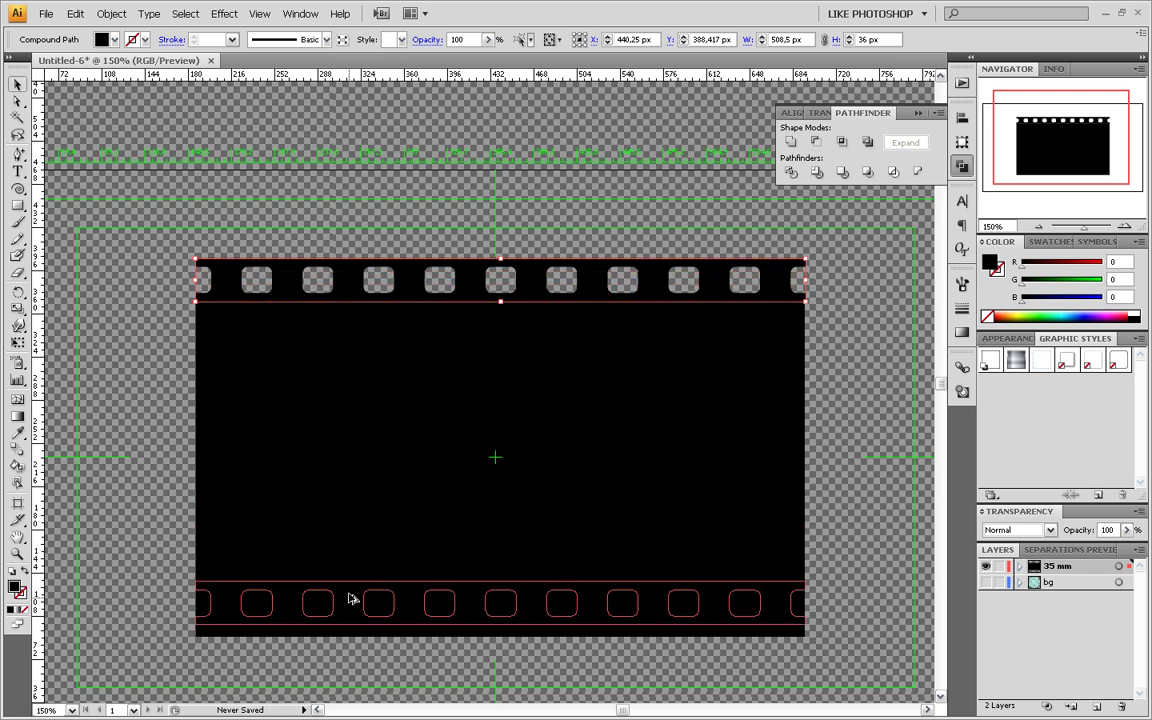
left_click_drag(349, 598, 349, 657)
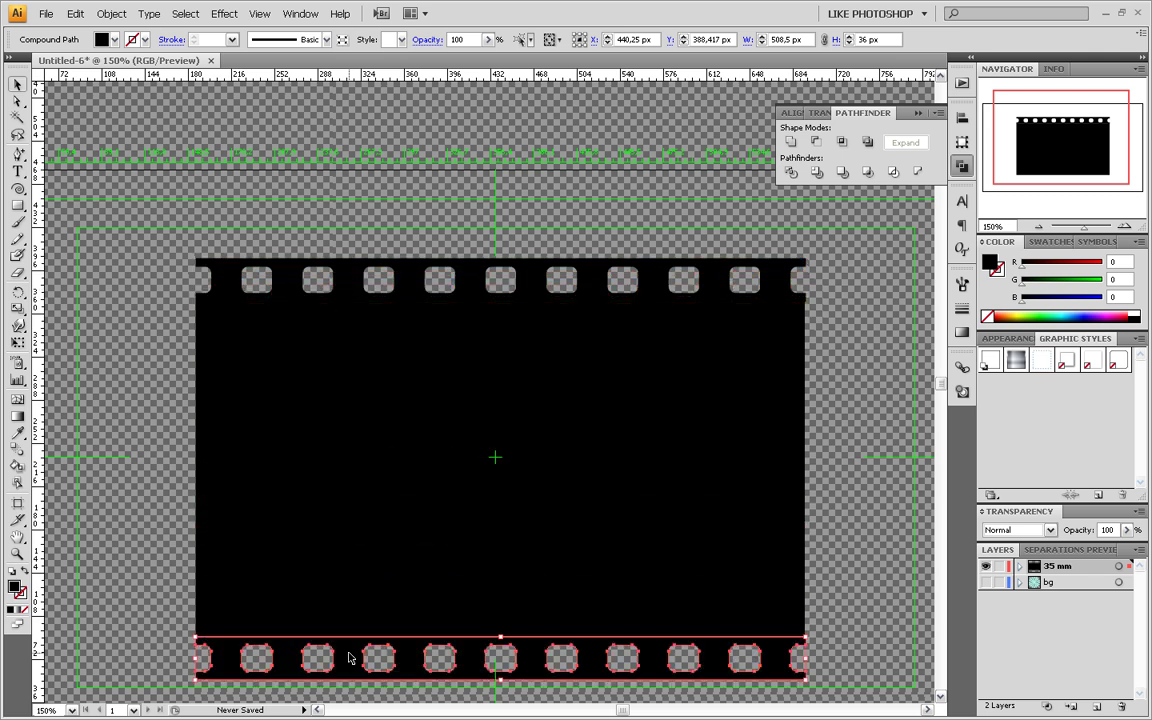
left_click(153, 448)
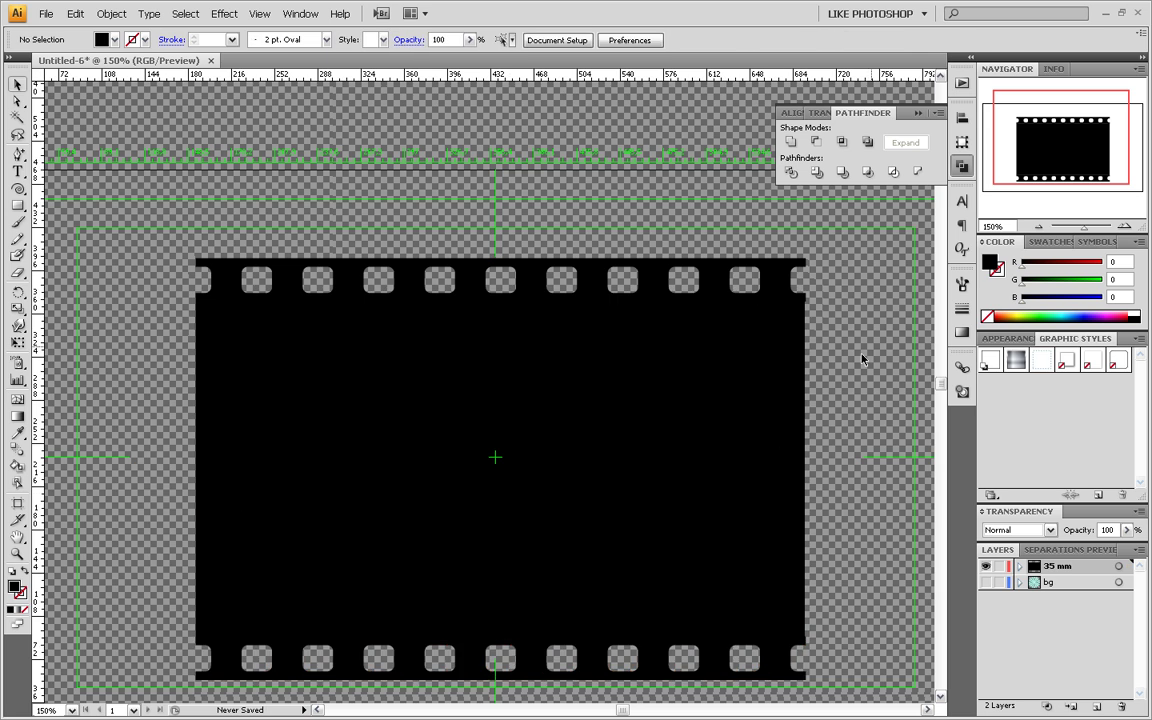
left_click_drag(848, 237, 644, 557)
Widen the black body's right edge toward the sprocket strips' right ends
scroll(830, 380, "up", 2)
scroll(815, 310, "up", 2)
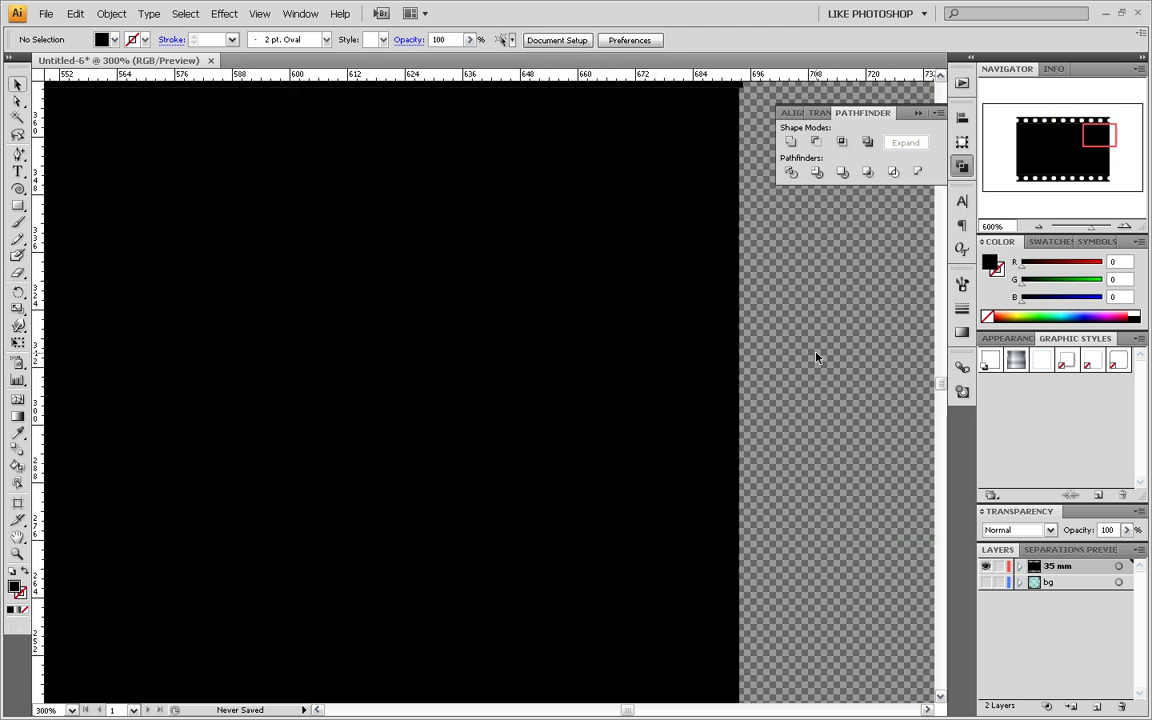
mouse_move(813, 297)
left_mouse_down()
mouse_move(730, 563)
mouse_move(666, 350)
left_mouse_up()
left_click(599, 483)
left_click_drag(617, 481, 615, 463)
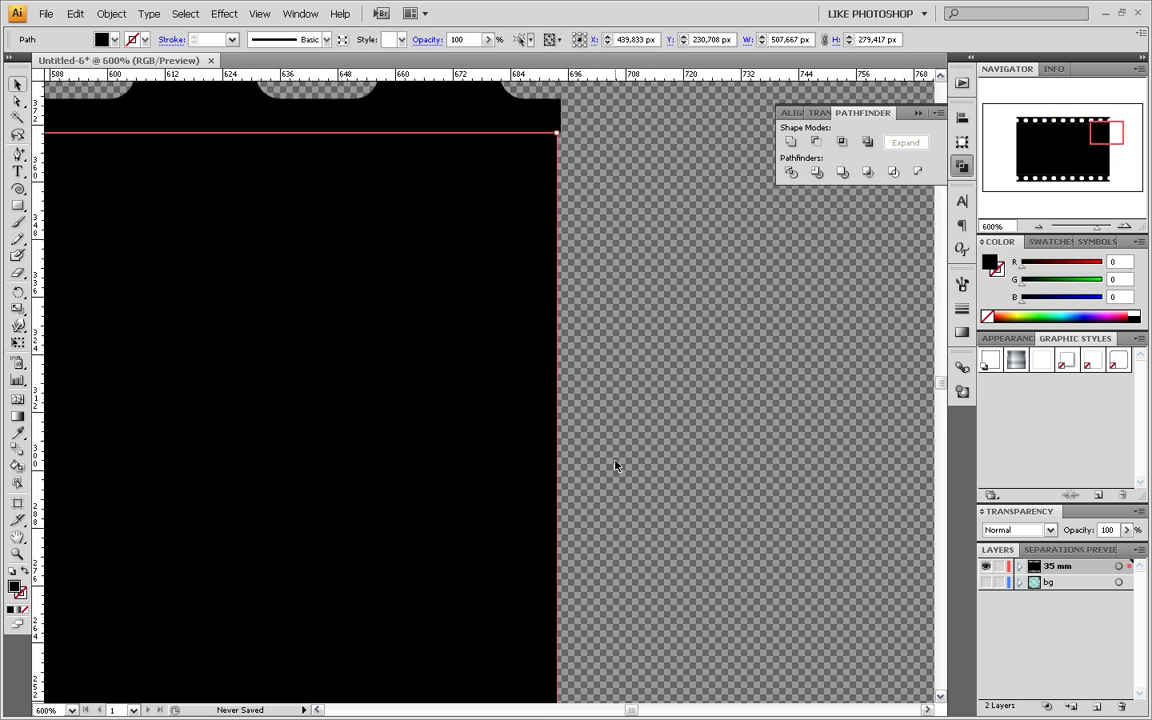
scroll(616, 465, "down", 2)
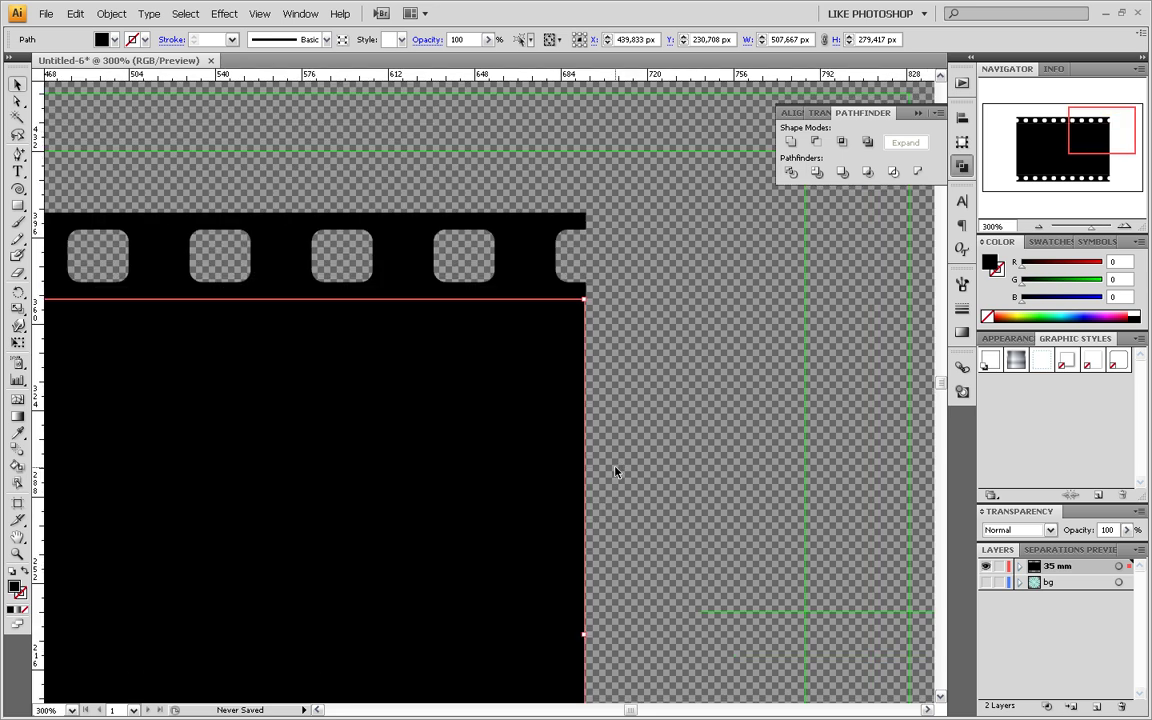
scroll(622, 545, "up", 1)
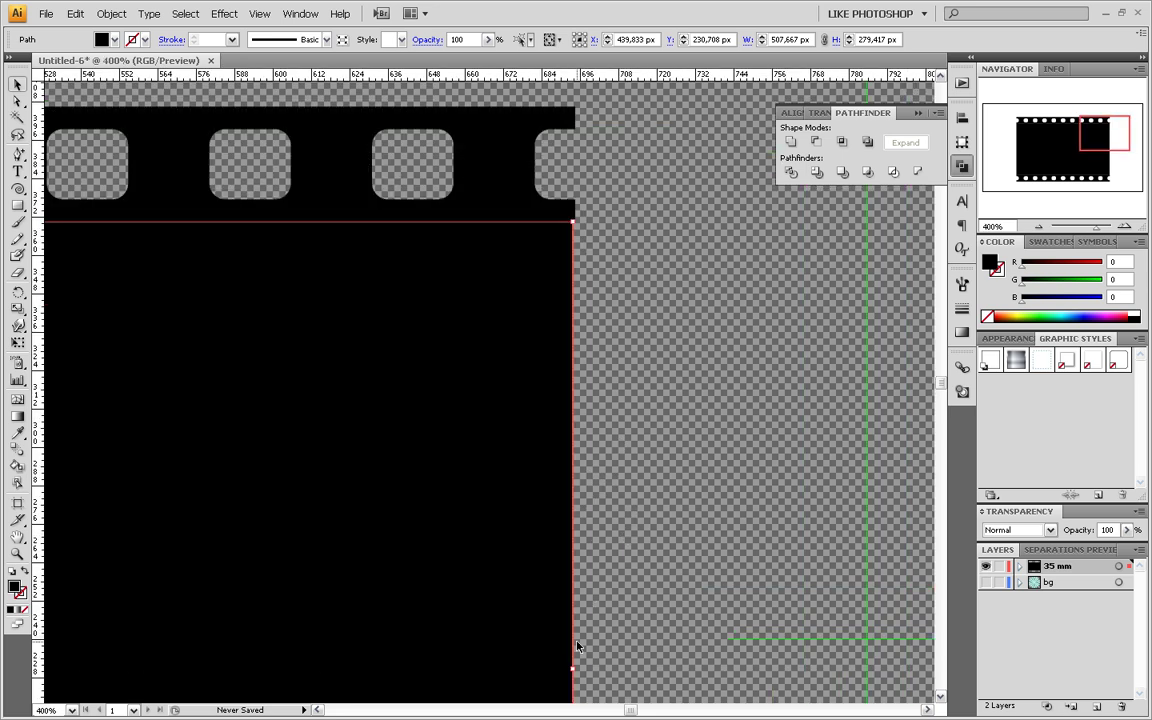
left_click_drag(571, 669, 578, 669)
left_click(662, 565)
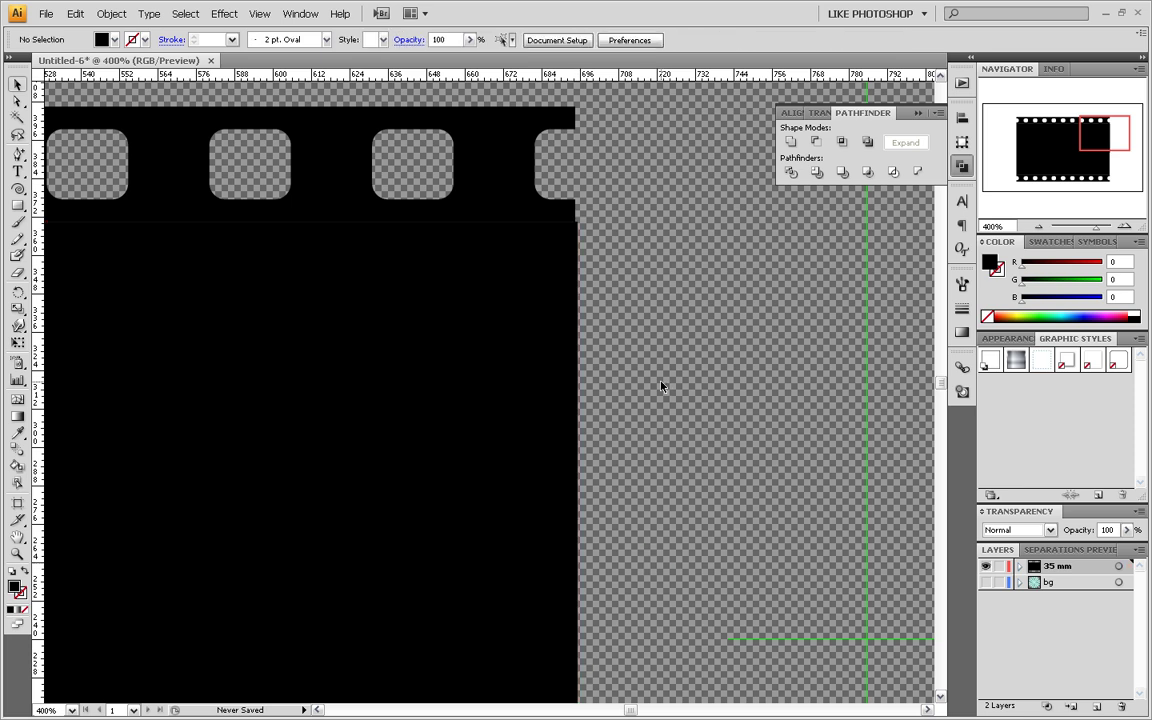
Enable Snap to Point and snap the body's right edge flush with the strip ends
left_click(258, 14)
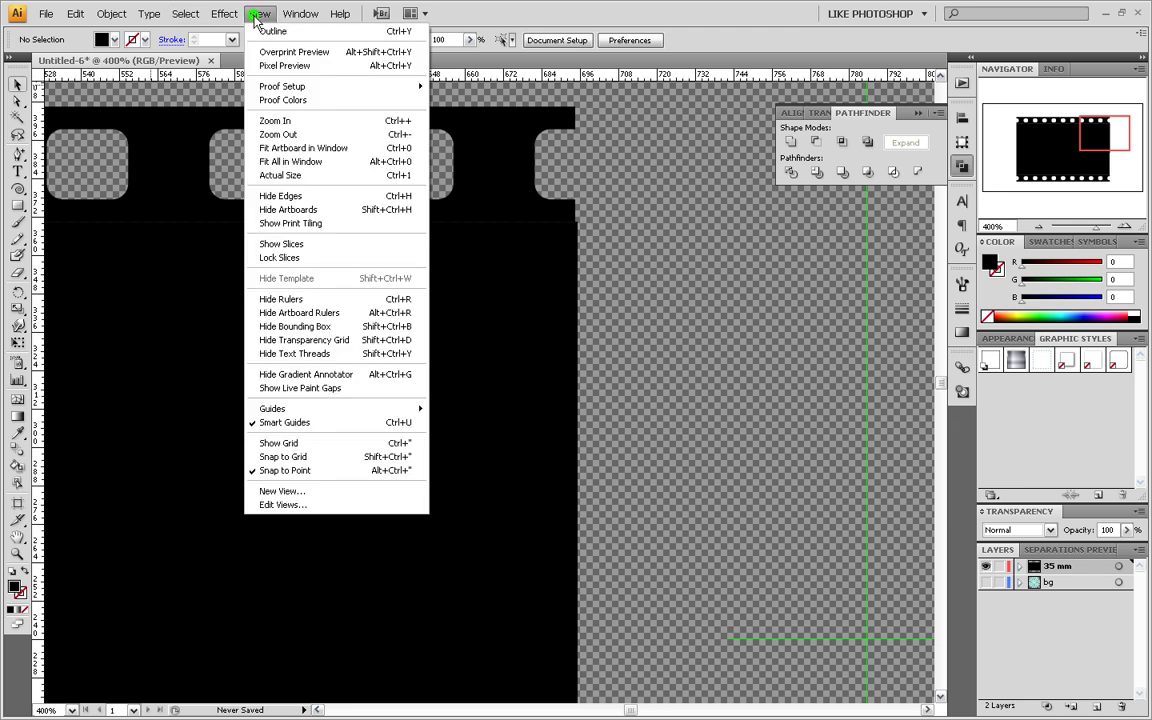
left_click(309, 470)
left_click(556, 470)
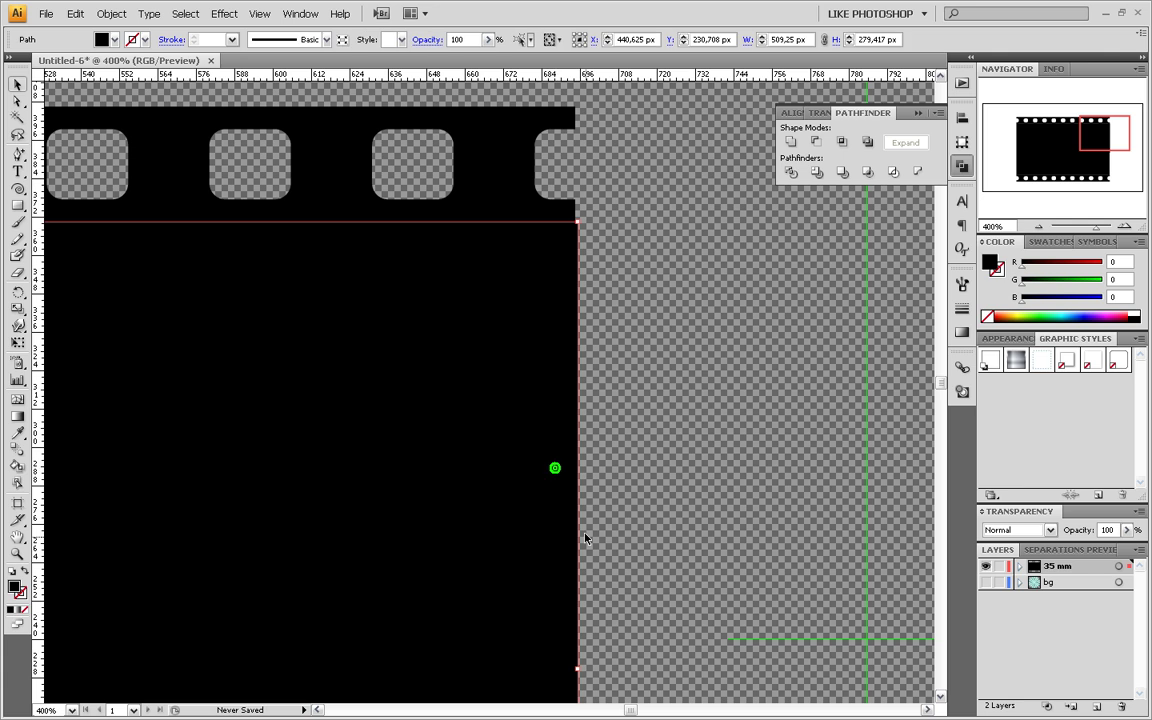
mouse_move(576, 670)
left_mouse_down()
mouse_move(548, 677)
mouse_move(573, 669)
left_mouse_up()
left_click(666, 537)
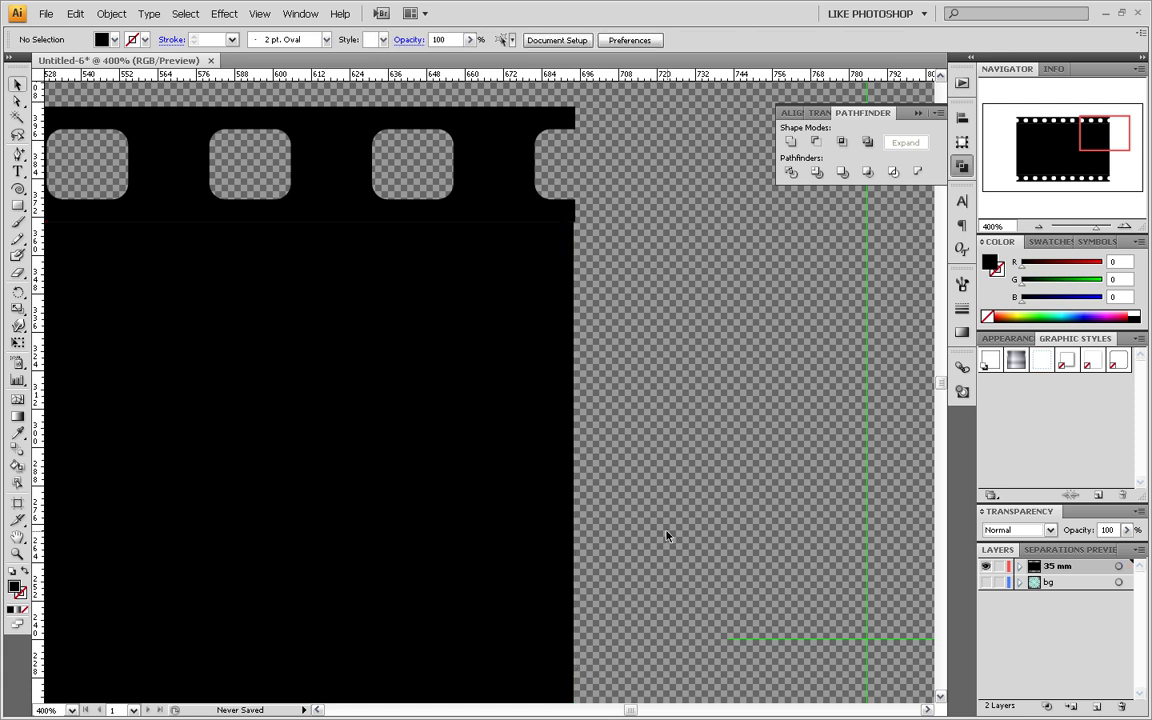
scroll(665, 535, "down", 2, "alt")
Select the whole film frame and Unite it into one compound path
left_click_drag(605, 571, 574, 199)
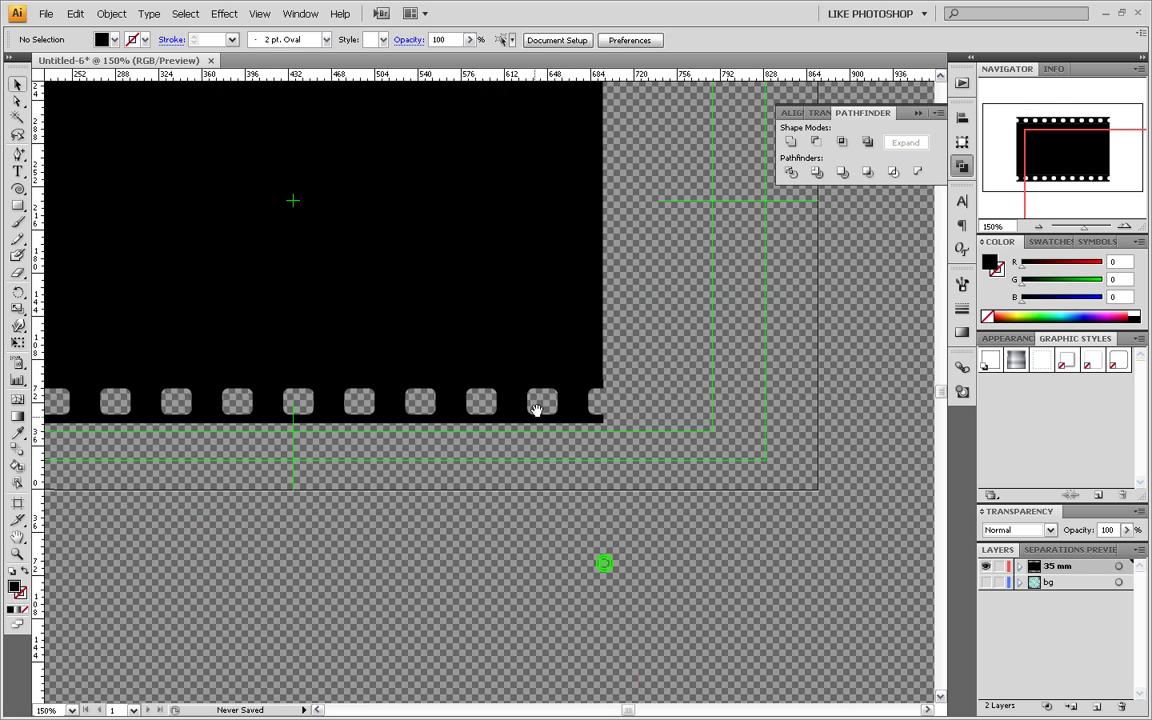
left_click_drag(545, 458, 555, 478)
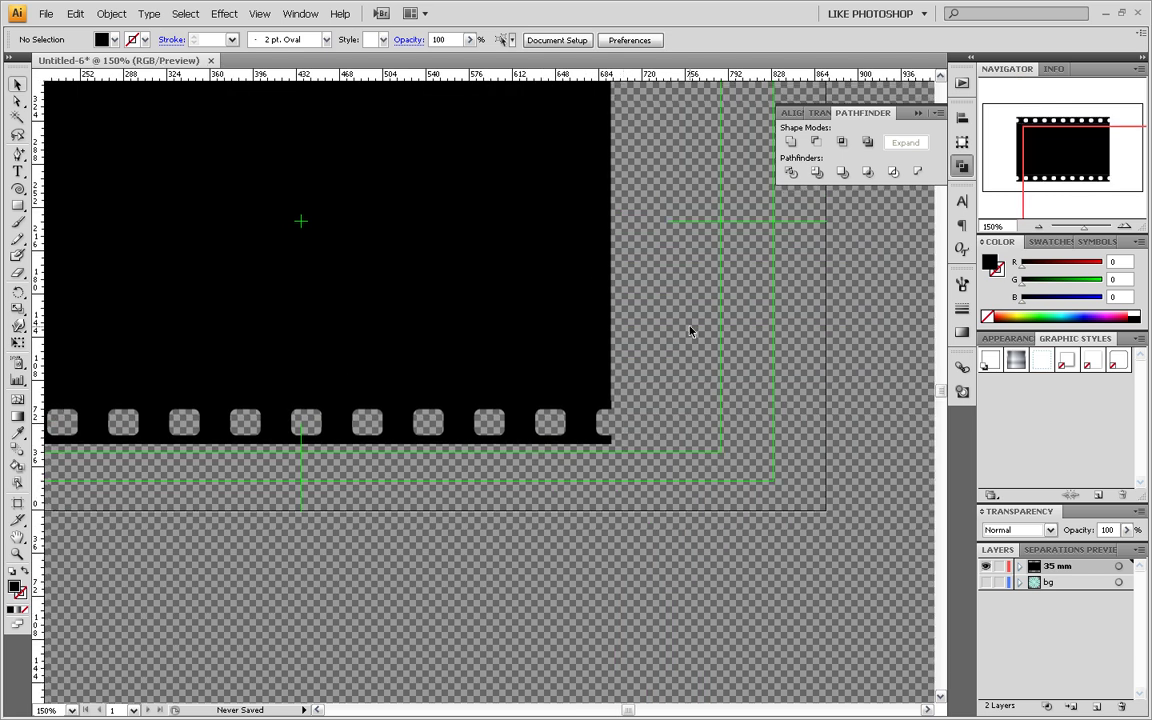
scroll(689, 331, "down", 1)
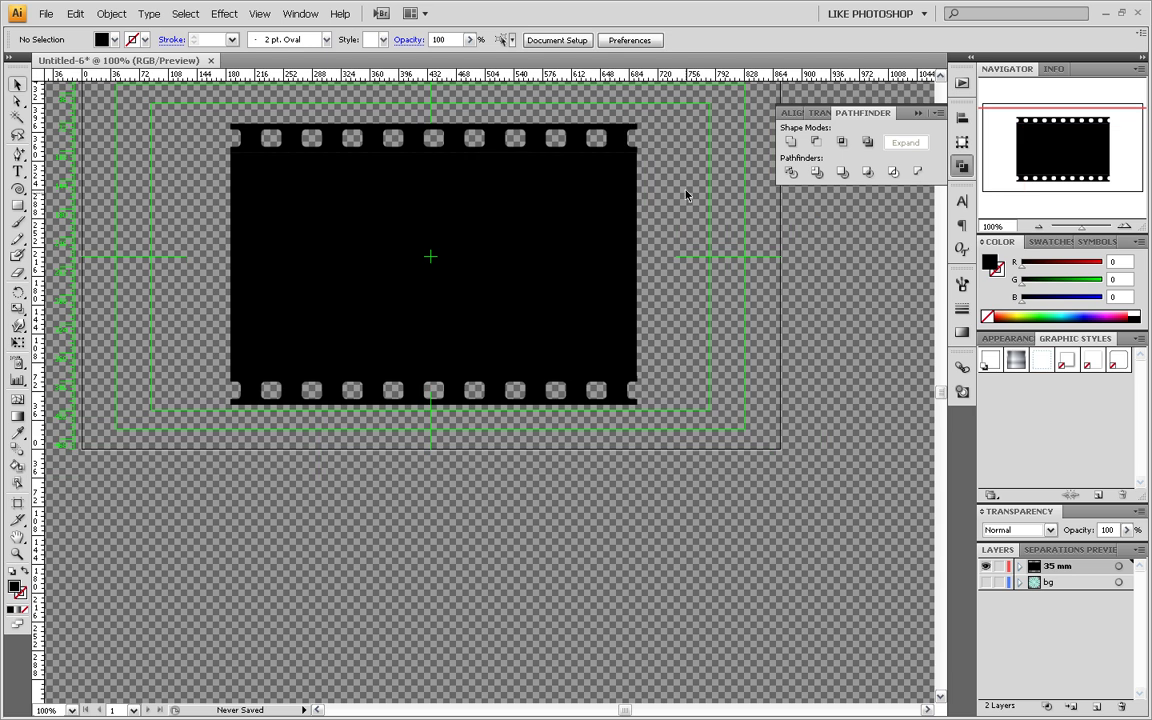
left_click_drag(657, 130, 530, 420)
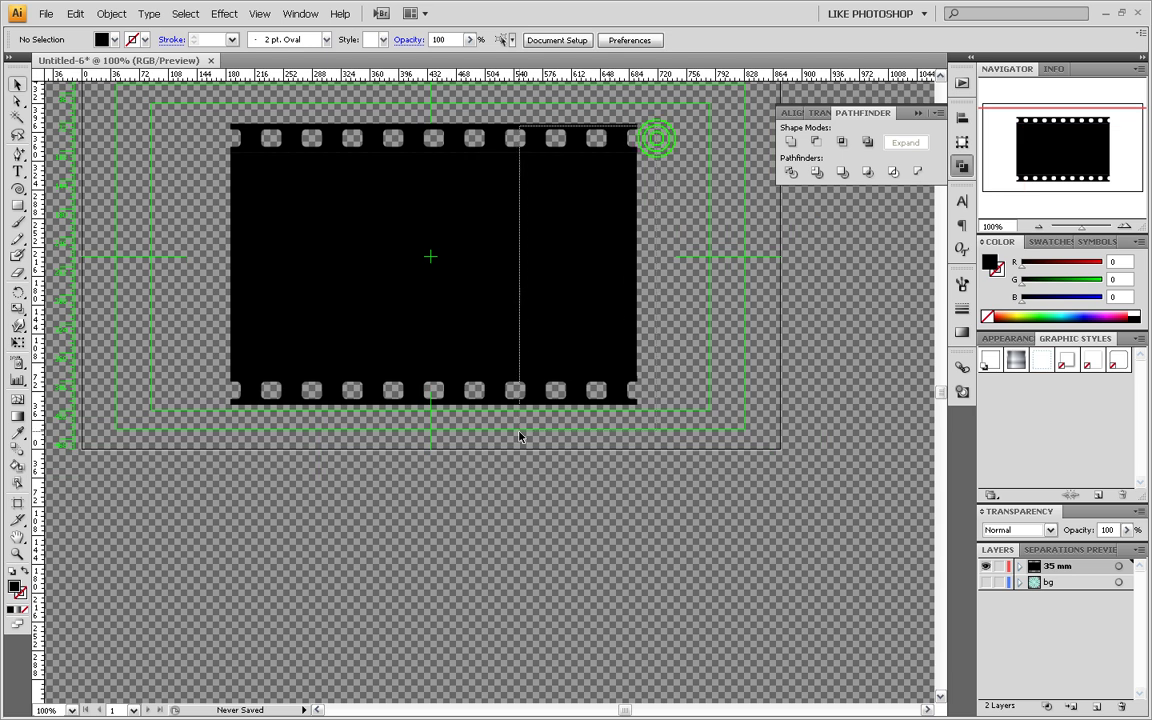
left_click(790, 145)
Select and deselect the merged film strip to inspect the compound path
left_click(656, 224)
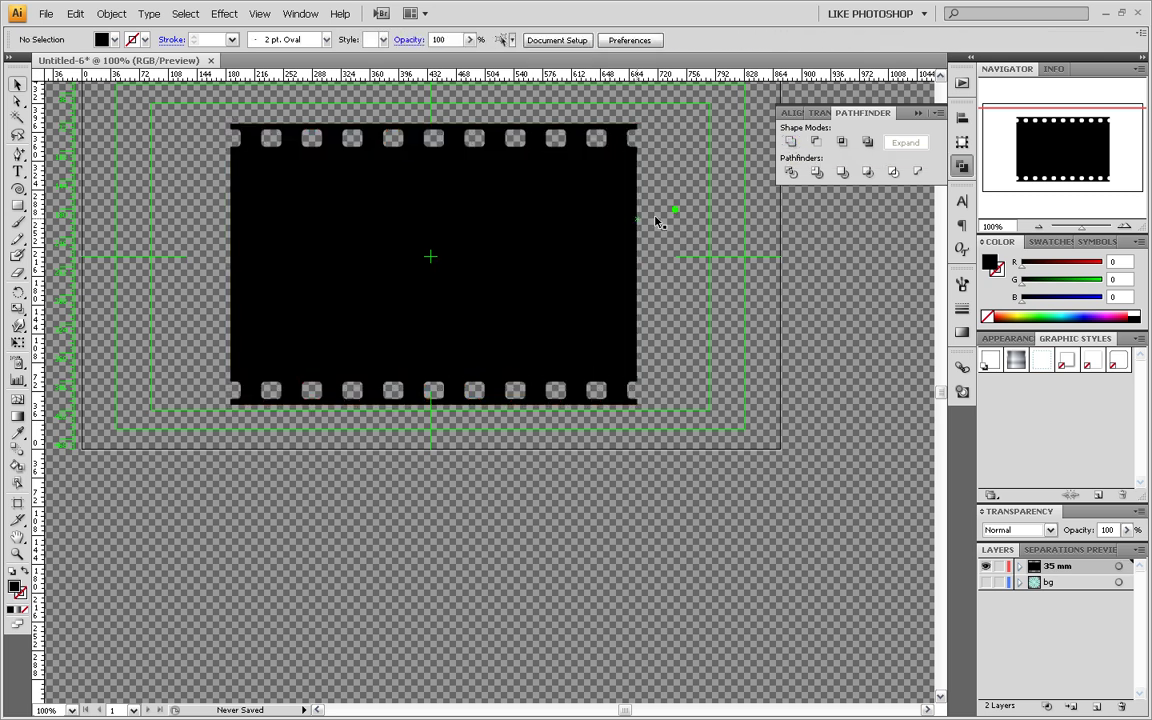
left_click(516, 243)
left_click(471, 253)
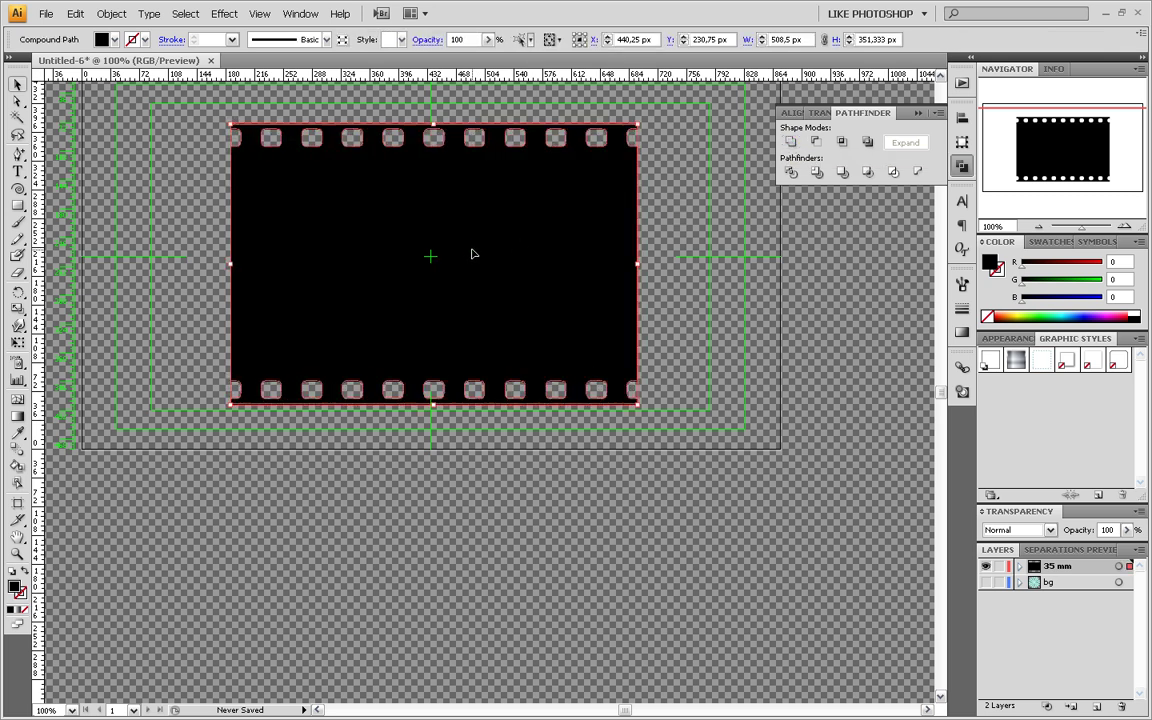
left_click(676, 193)
left_click(532, 208)
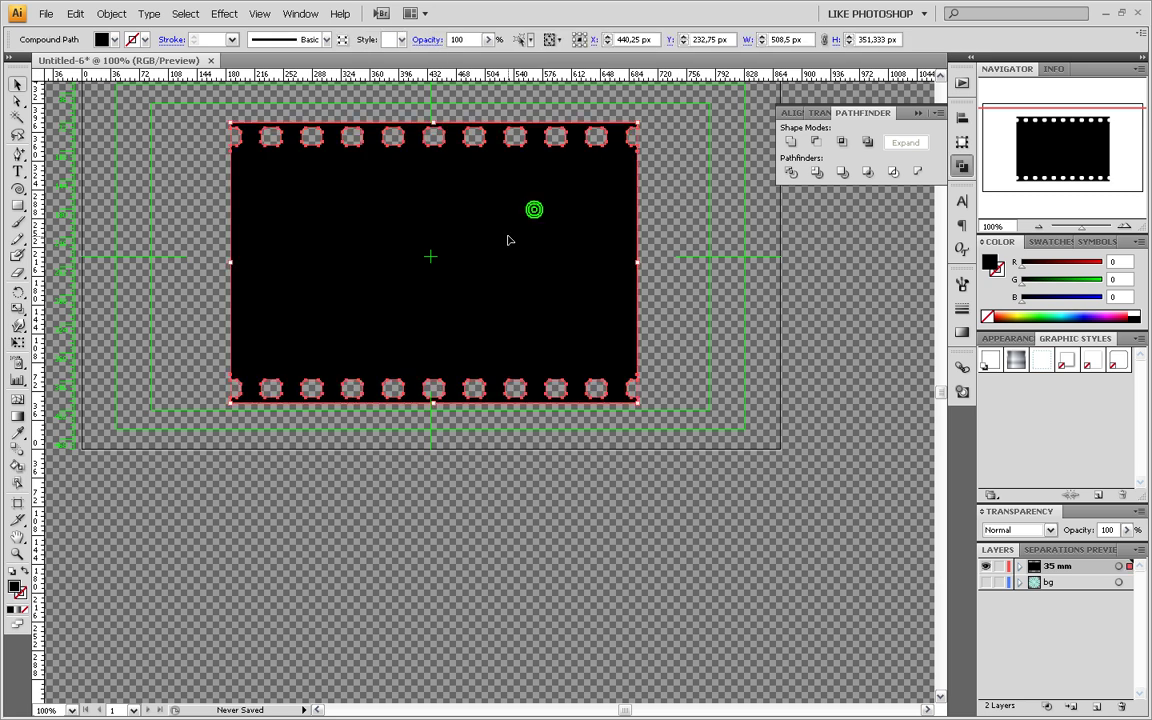
left_click(674, 208)
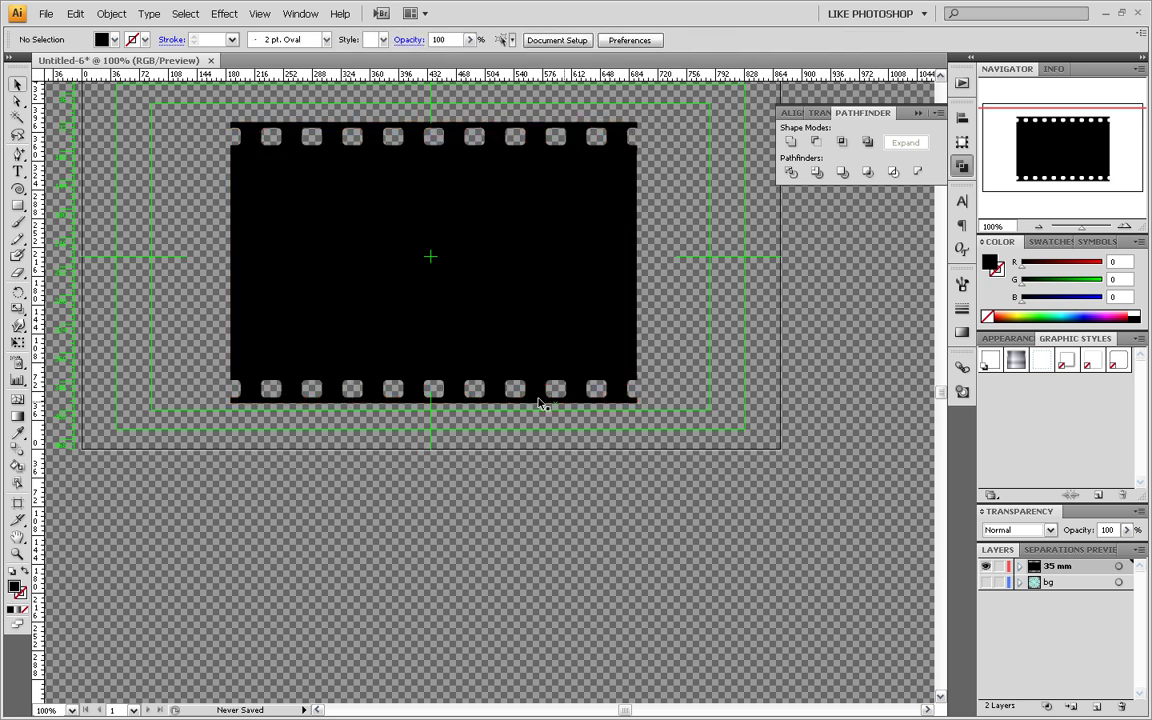
left_click(458, 245)
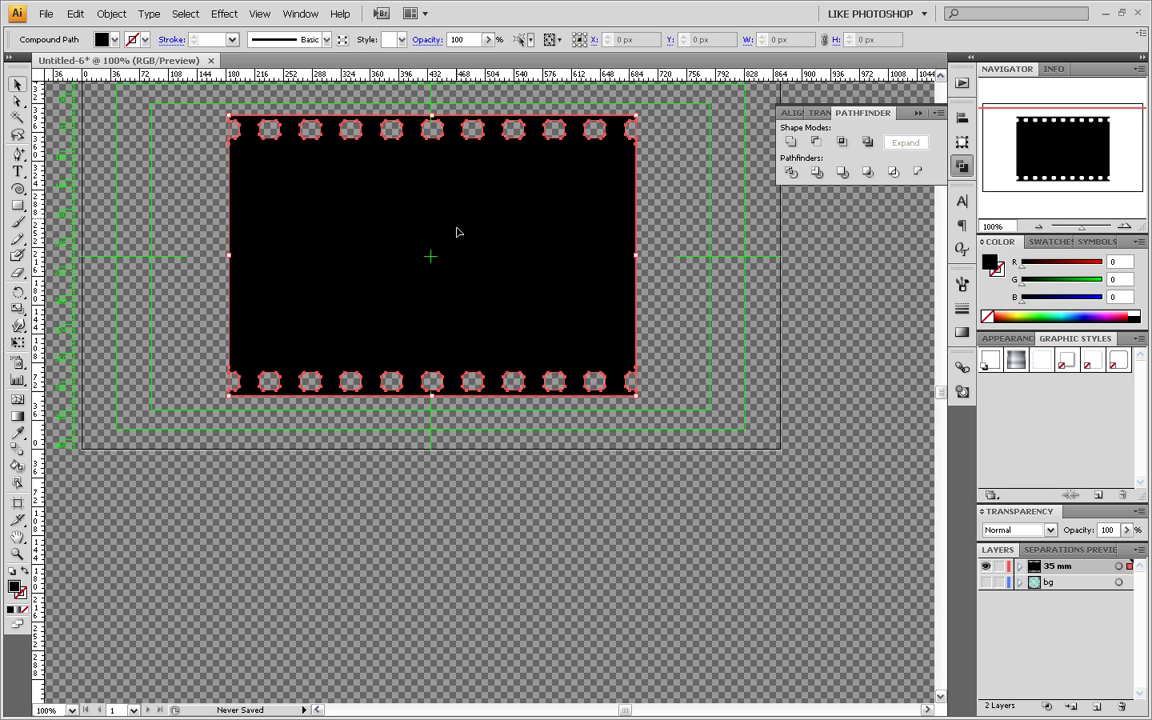
left_click(671, 224)
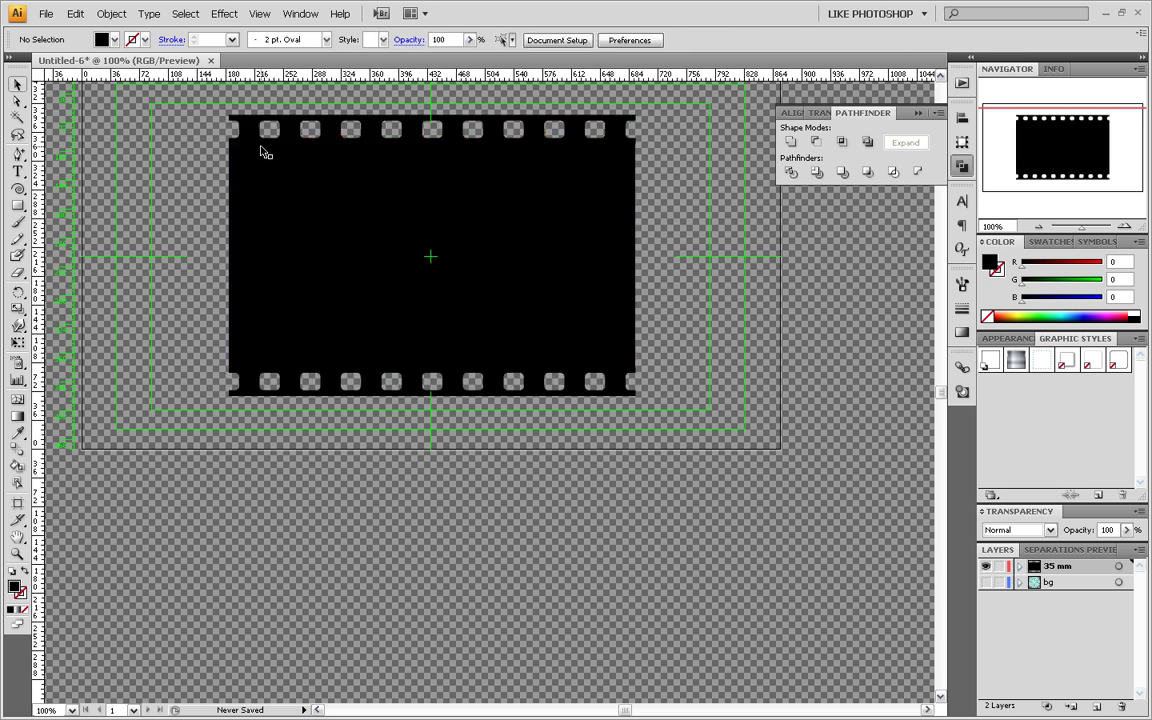
Draw a rectangle inside the film strip and centre it horizontally and vertically on the strip
left_click(17, 207)
left_click_drag(258, 147, 611, 369)
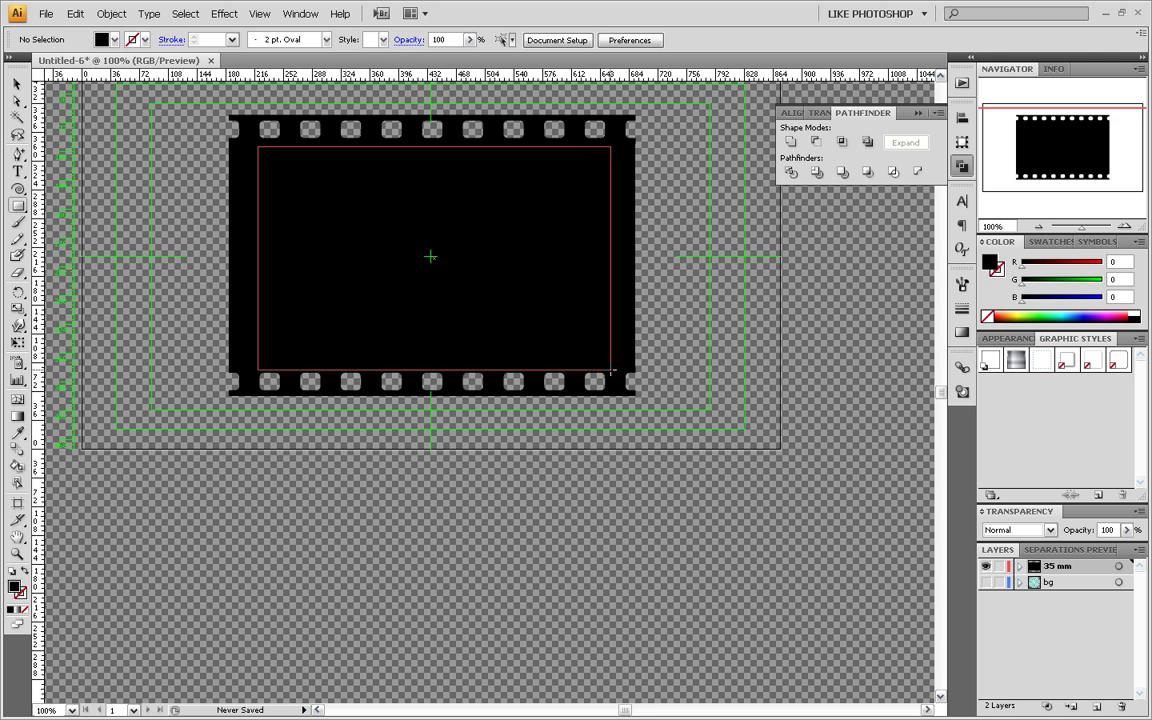
left_click_drag(611, 369, 607, 364)
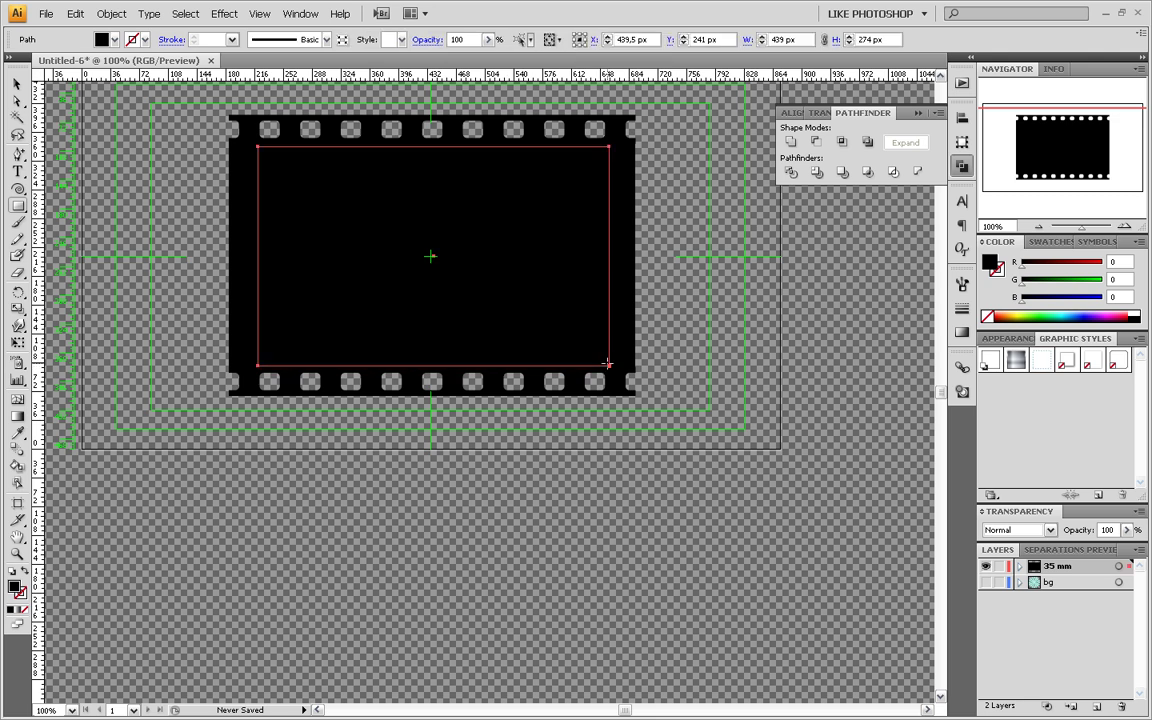
left_click(17, 84)
left_click(236, 241, "shift")
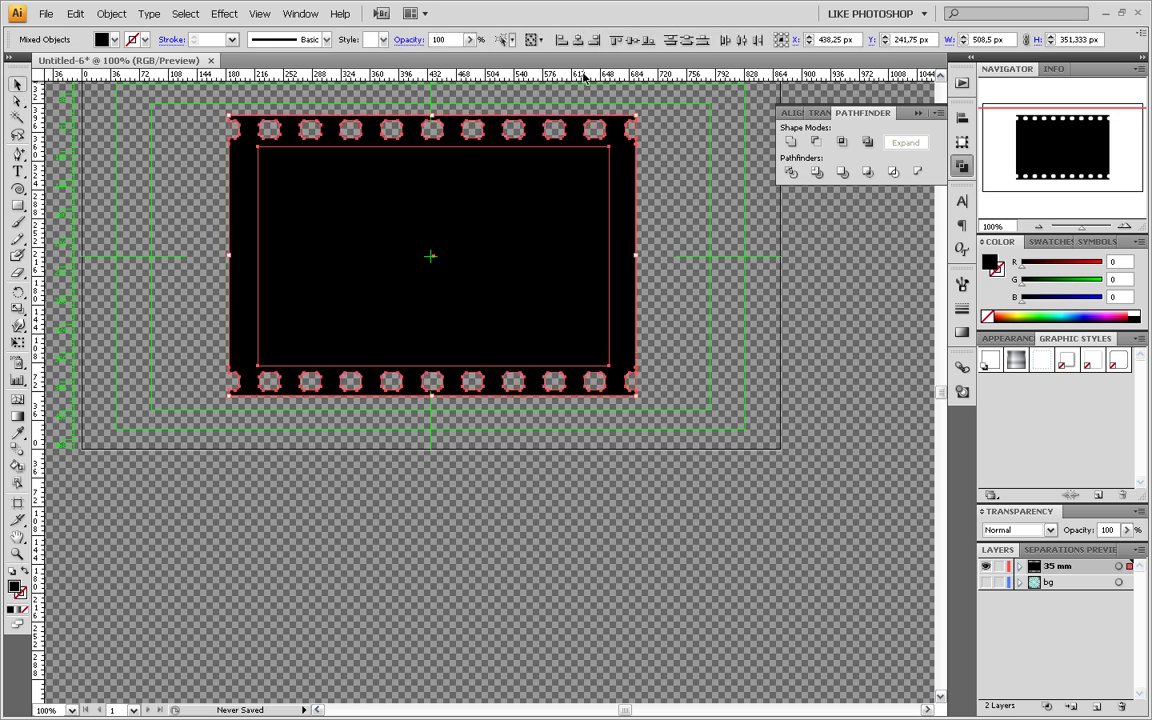
left_click(578, 40)
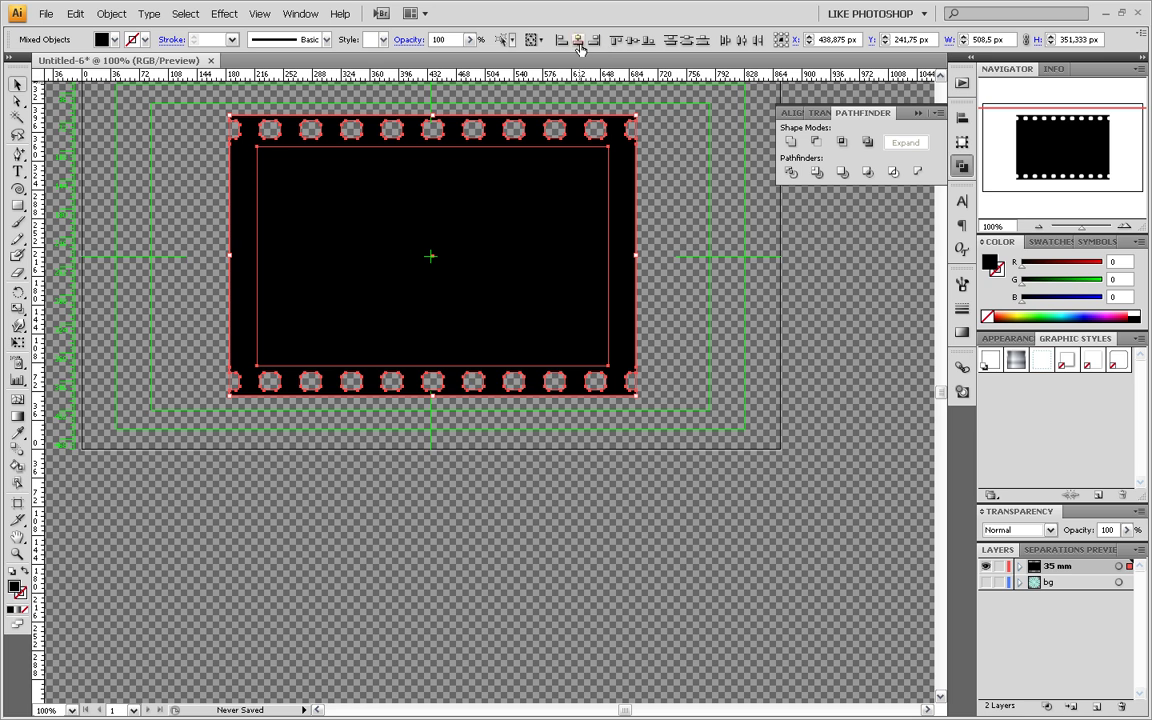
left_click(631, 41)
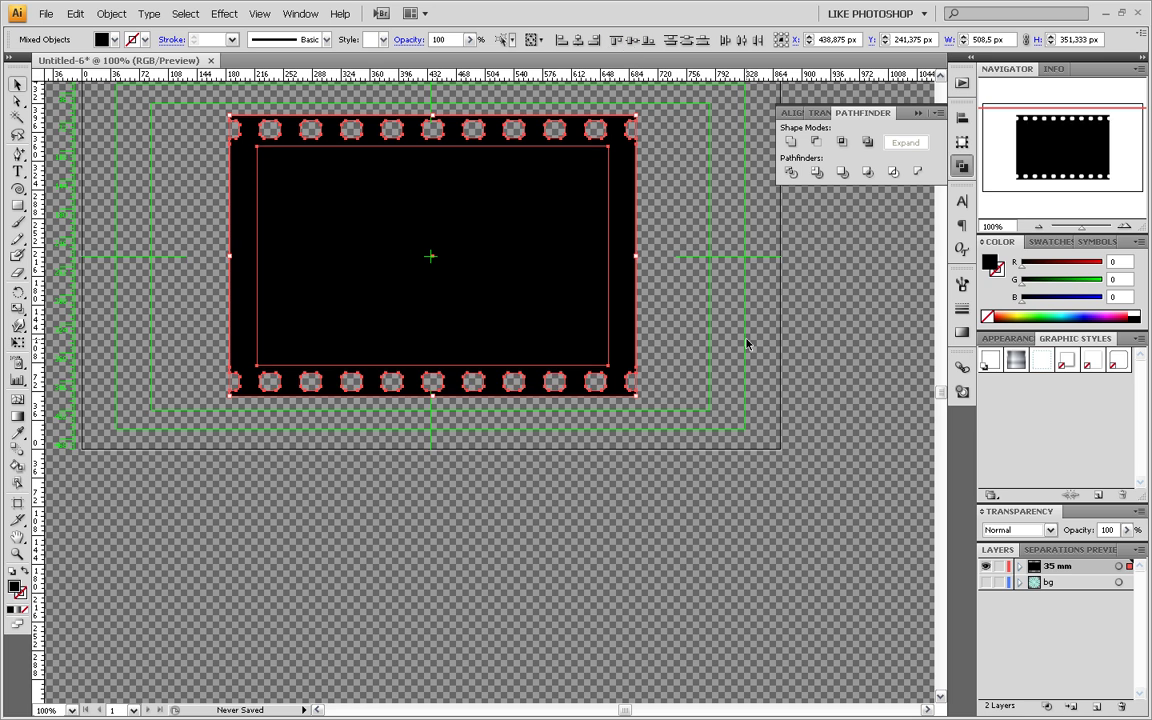
left_click(810, 380)
Fill the inner rectangle with dark brown (about R107 G86 B48)
left_click(448, 304)
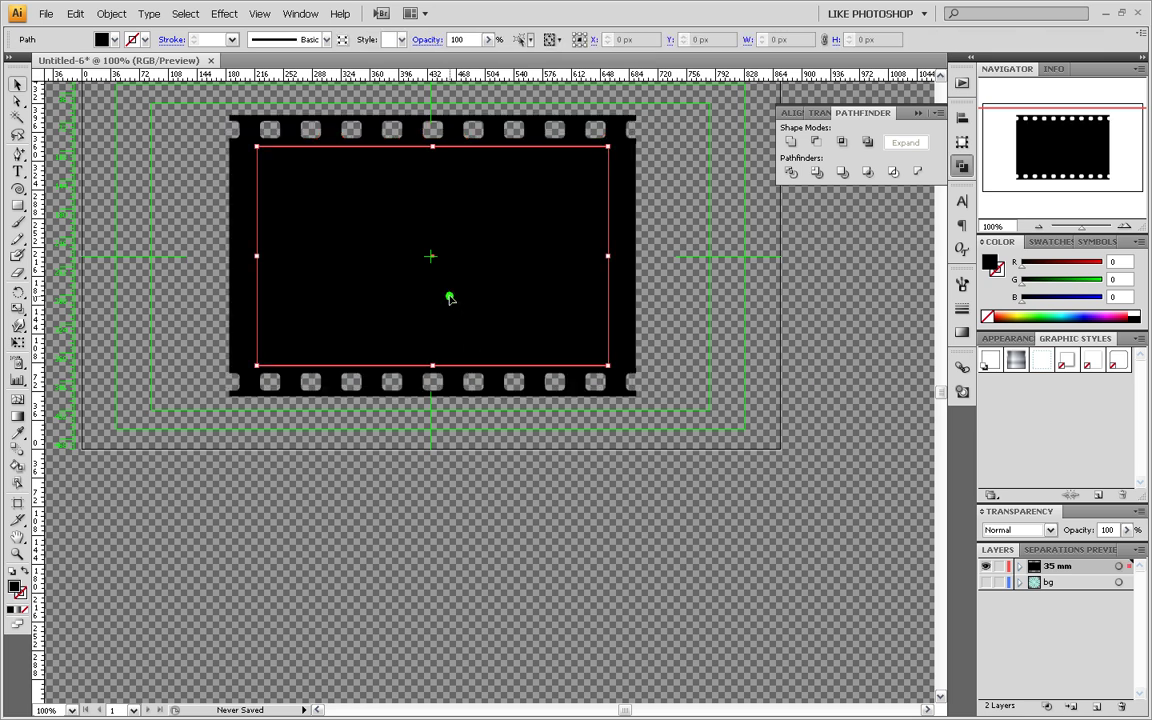
double_click(15, 587)
left_click(610, 450)
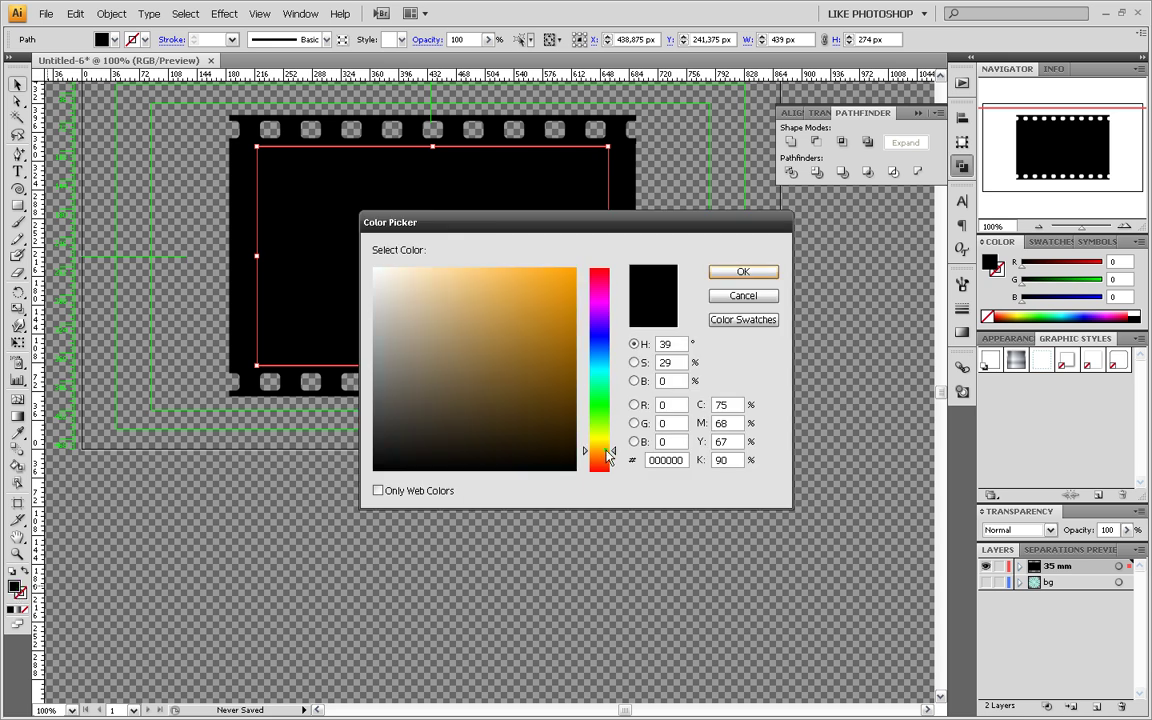
mouse_move(507, 408)
left_mouse_down()
mouse_move(511, 424)
mouse_move(520, 402)
mouse_move(485, 386)
left_mouse_up()
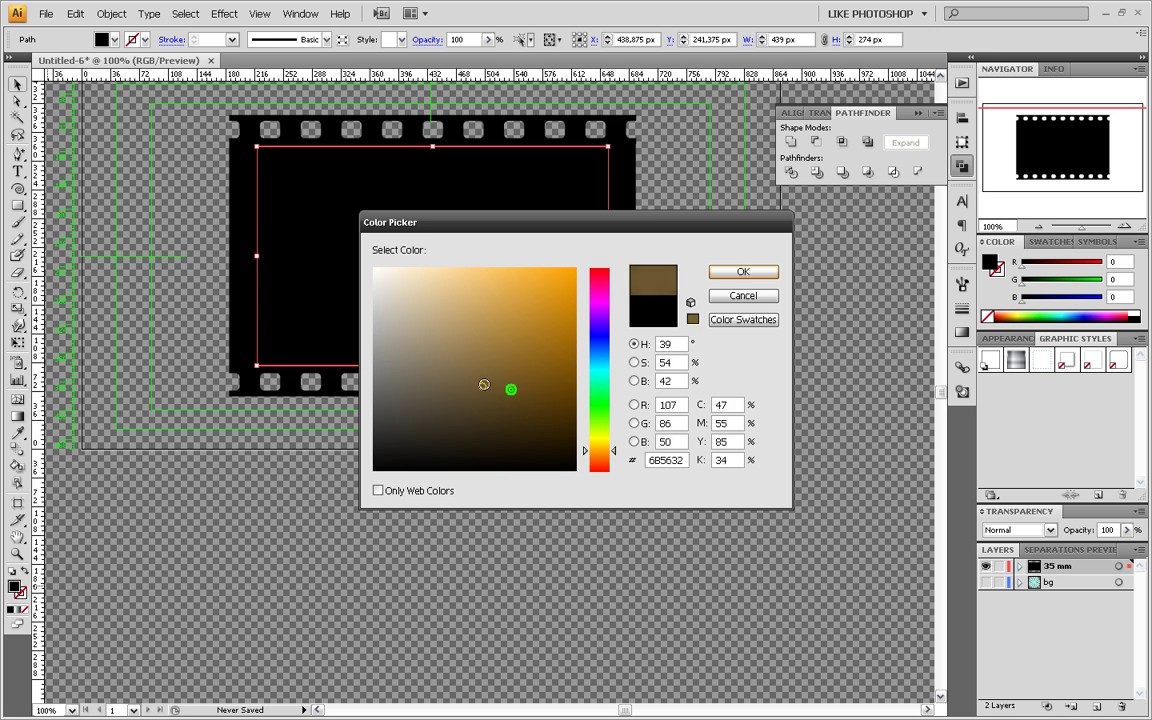
left_click(743, 272)
Marquee-select the black film strip and brown frame and group them with Object > Group
left_click(766, 452)
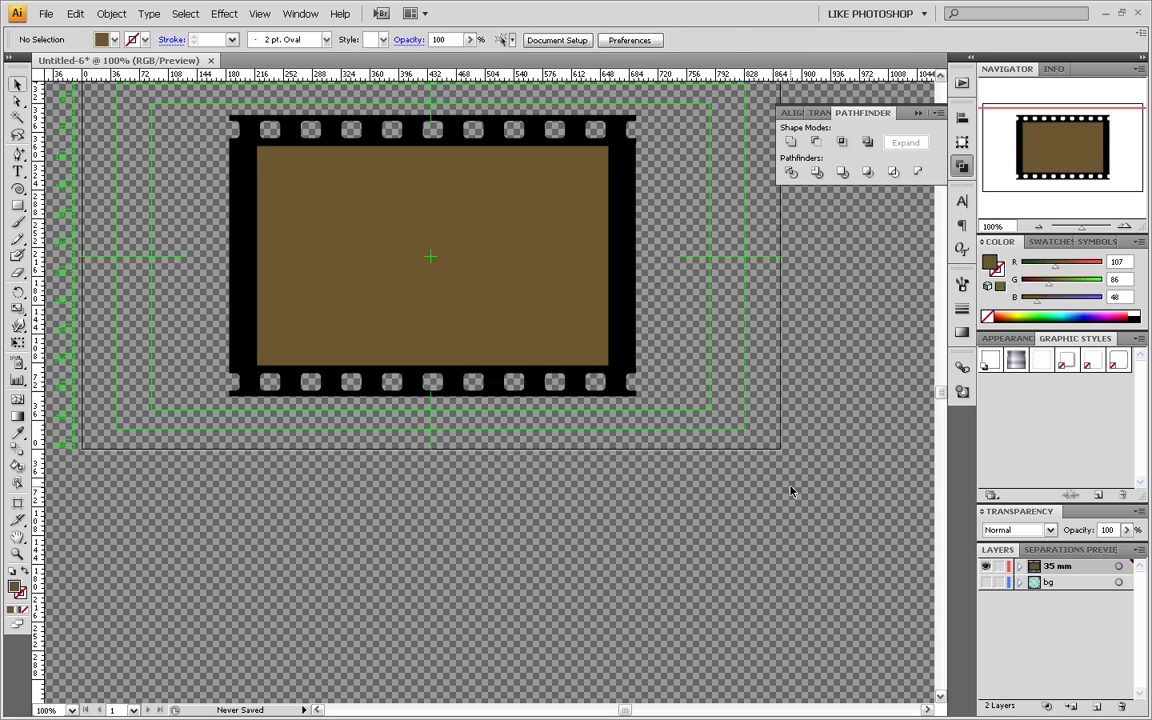
scroll(776, 450, "up", 3)
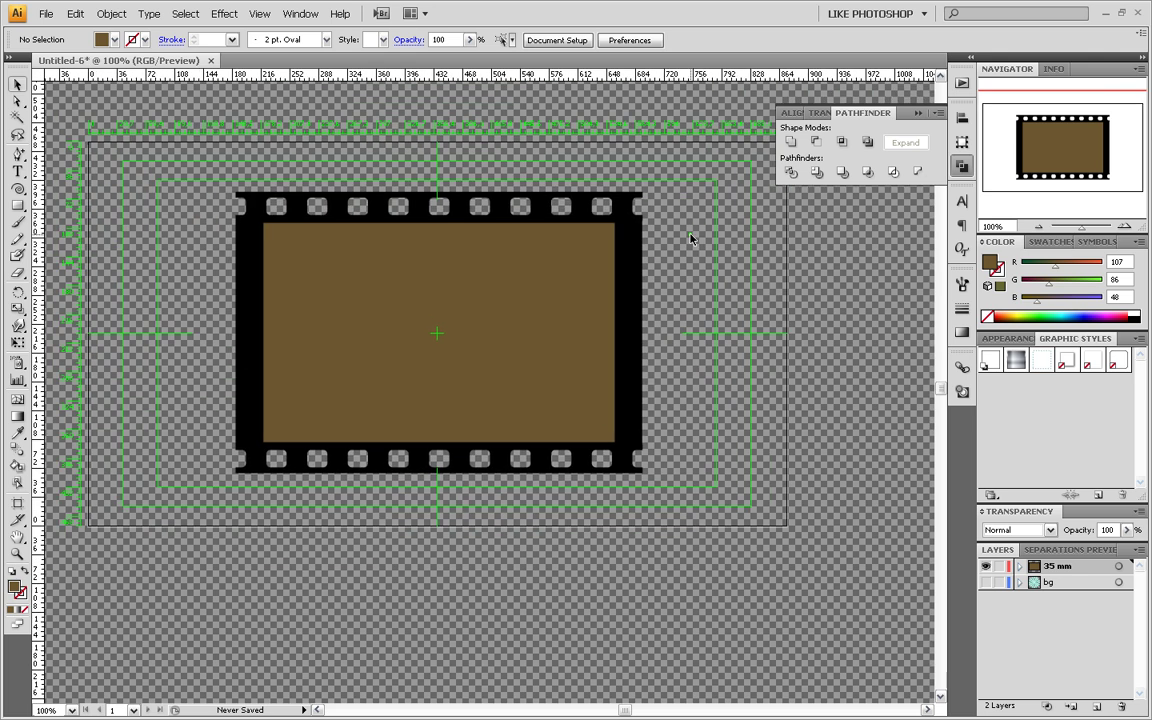
left_click_drag(690, 238, 502, 407)
left_click(111, 13)
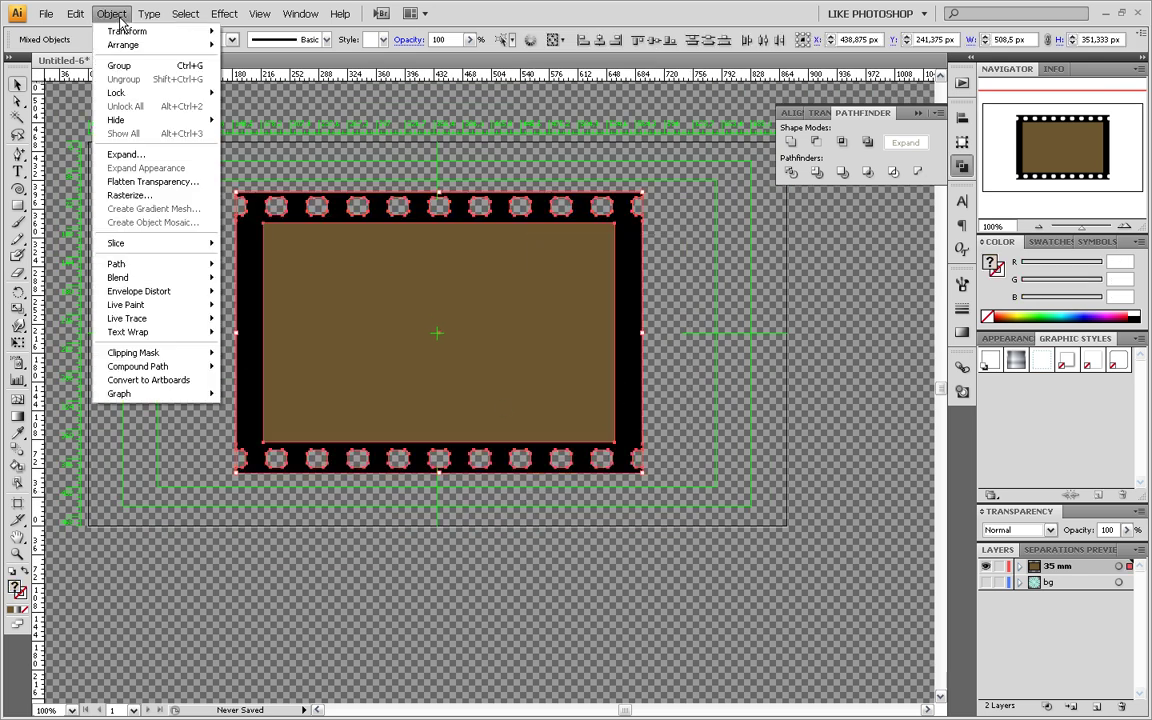
left_click(115, 64)
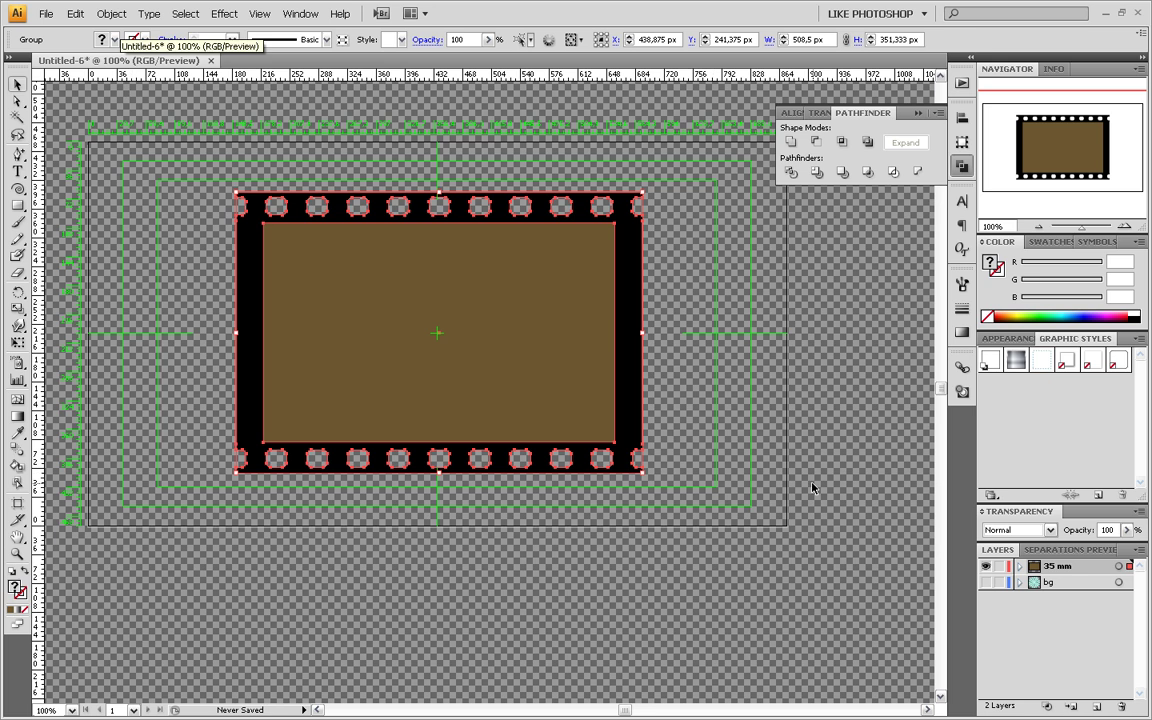
left_click(733, 432)
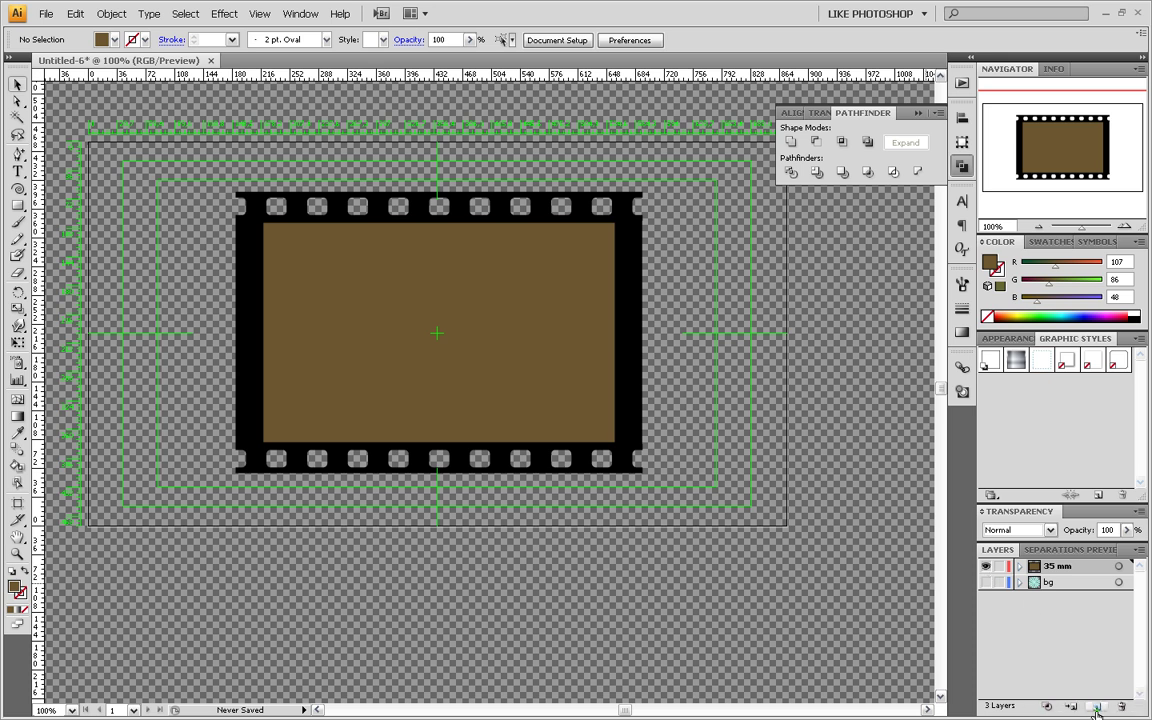
Create a new top layer named concurso and place a text insertion point in the brown frame
left_click(1097, 706)
double_click(1057, 570)
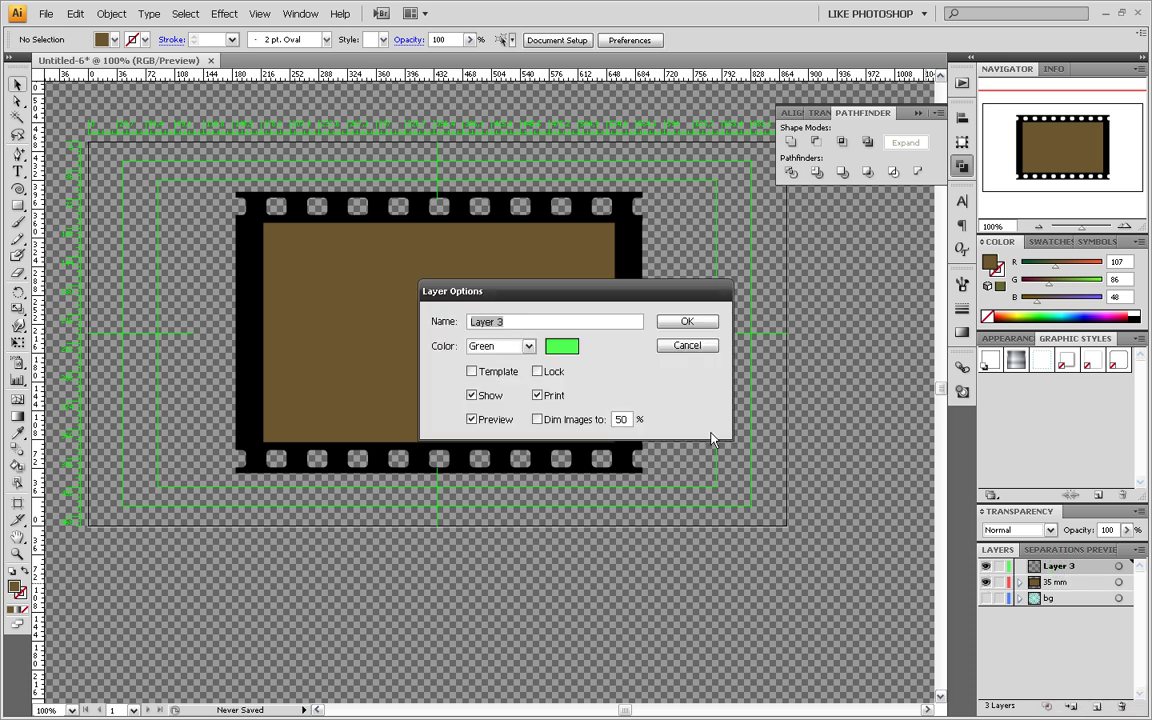
type("concurso")
key("Return")
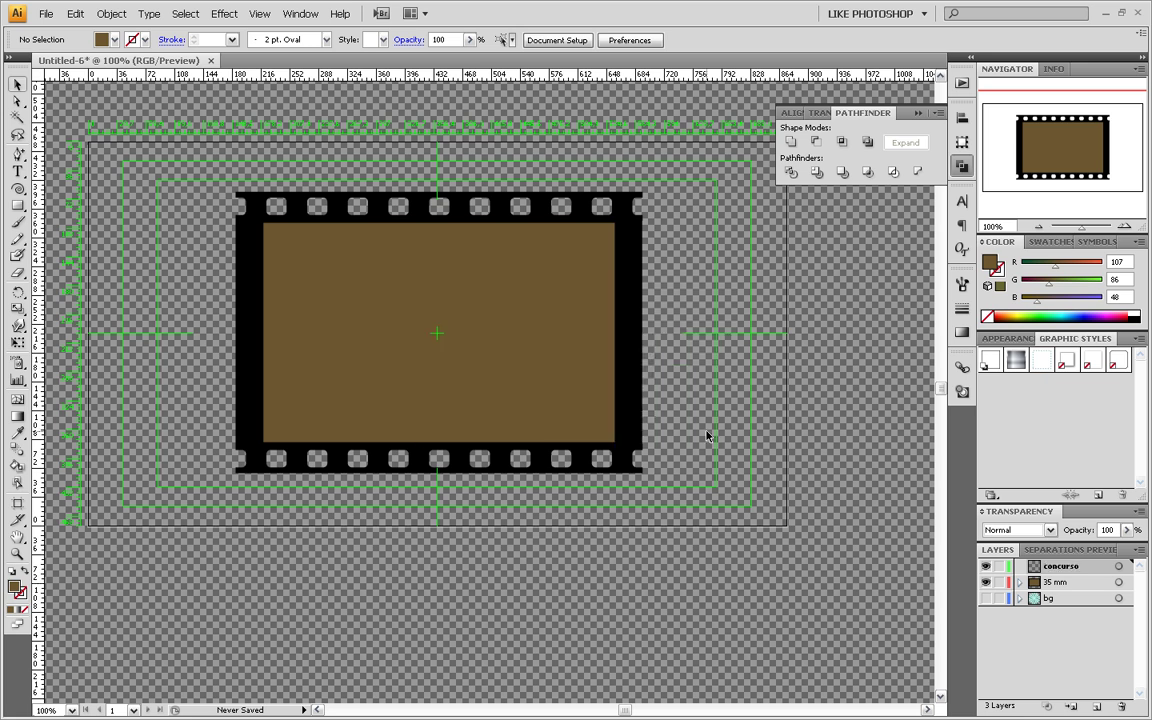
left_click(18, 171)
left_click(342, 309)
type("1er")
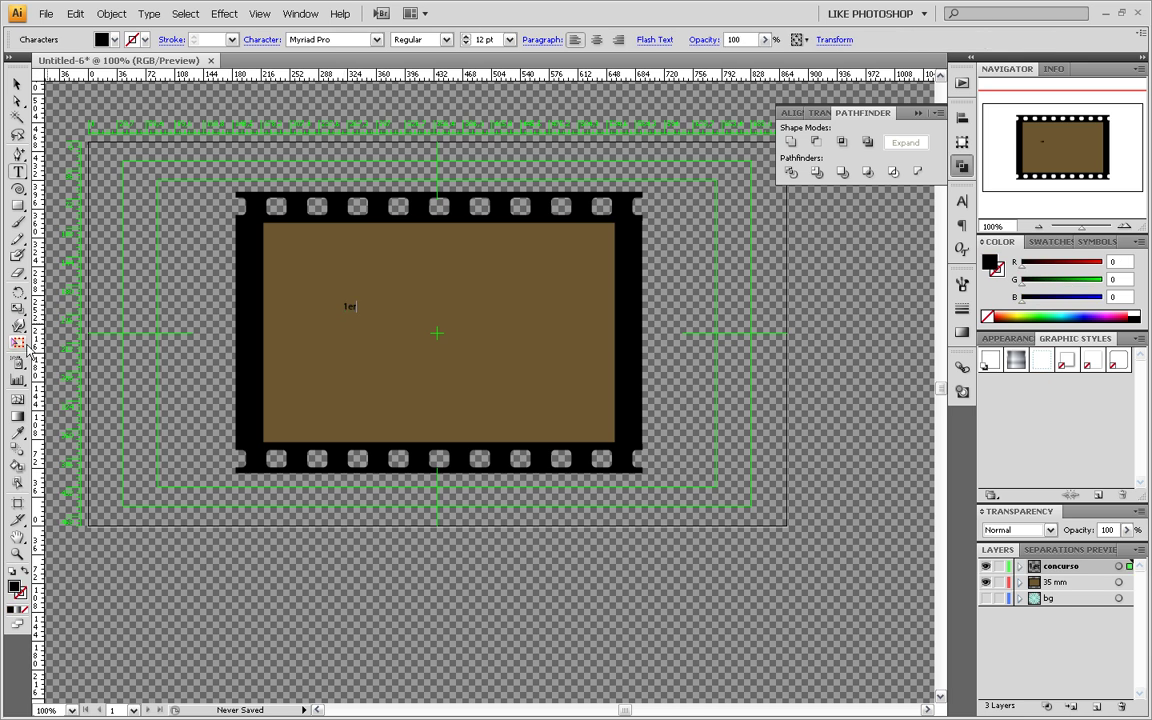
Enlarge the 1er text to 60 pt and apply the Poor Richard font
key("Escape")
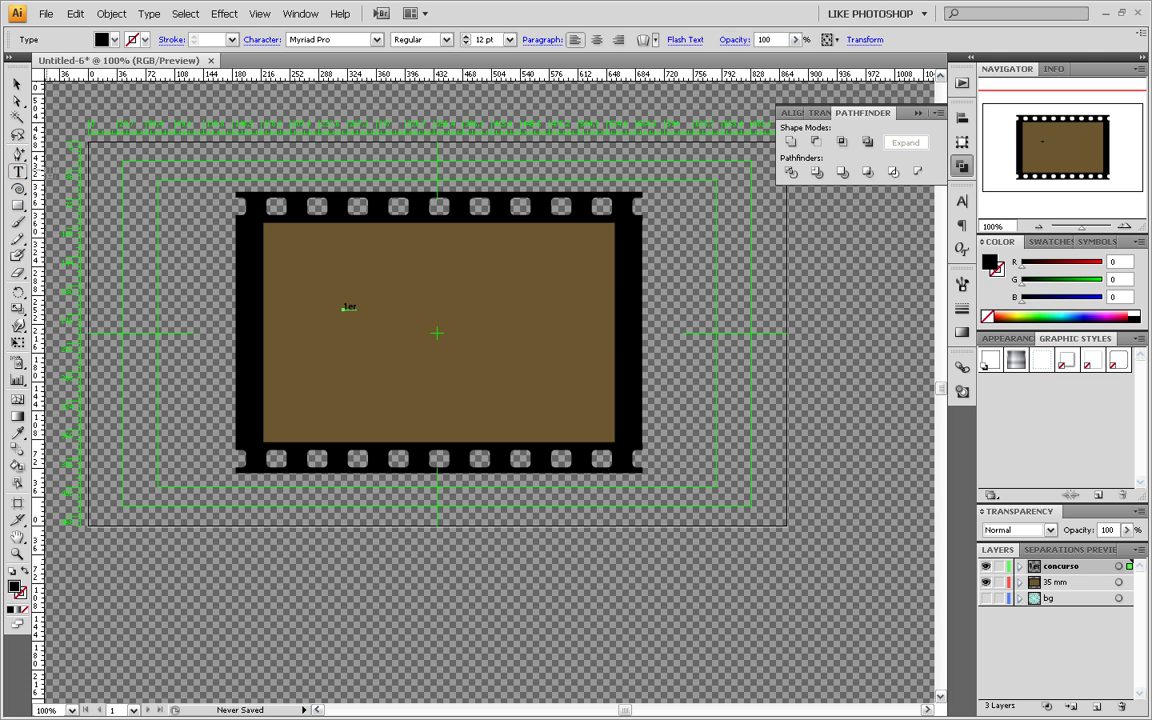
left_click(17, 84)
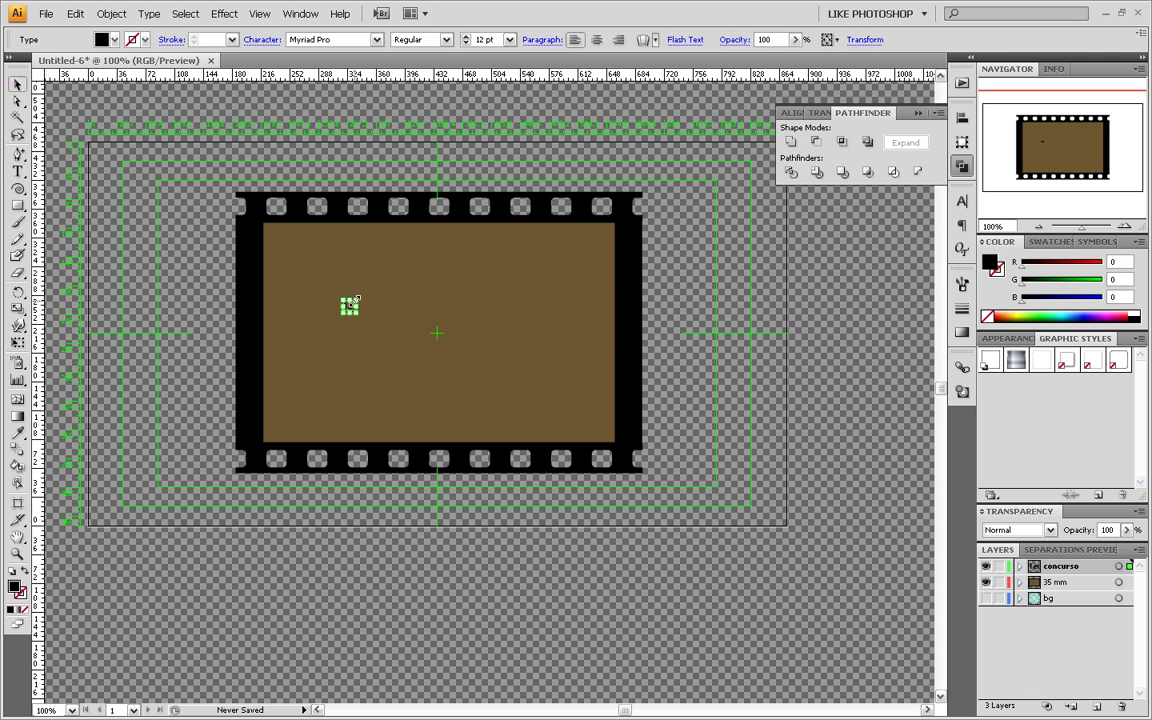
left_click_drag(355, 300, 440, 232)
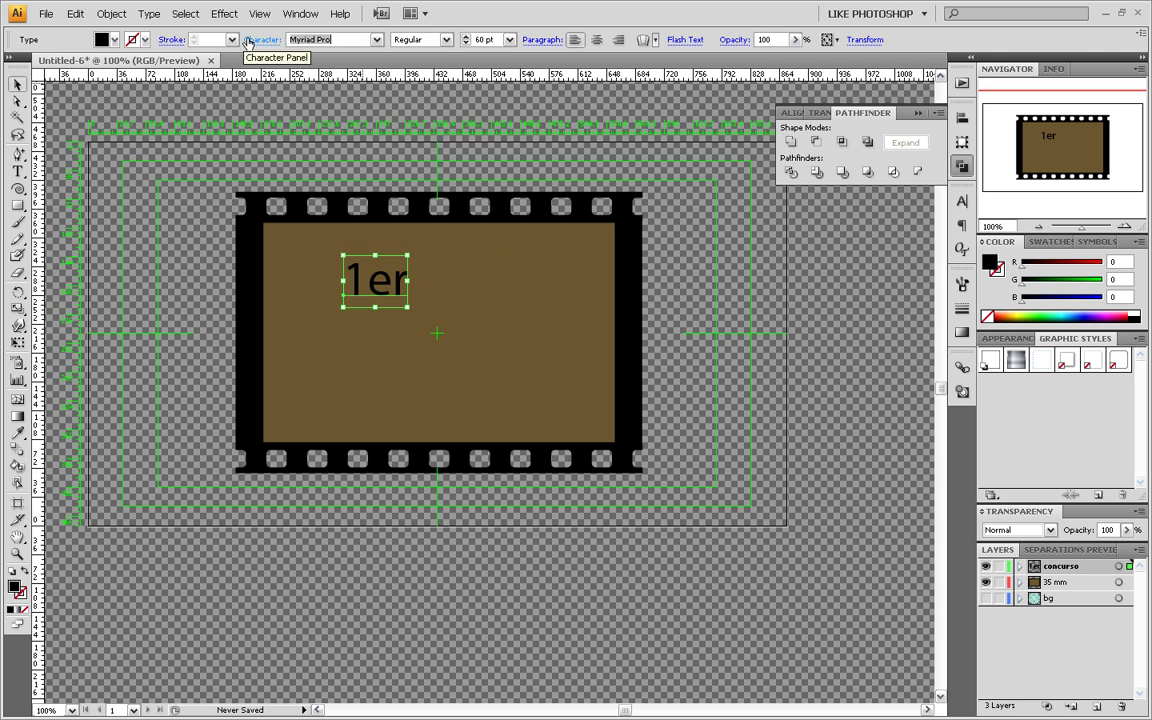
type("Pop")
type("lar Std")
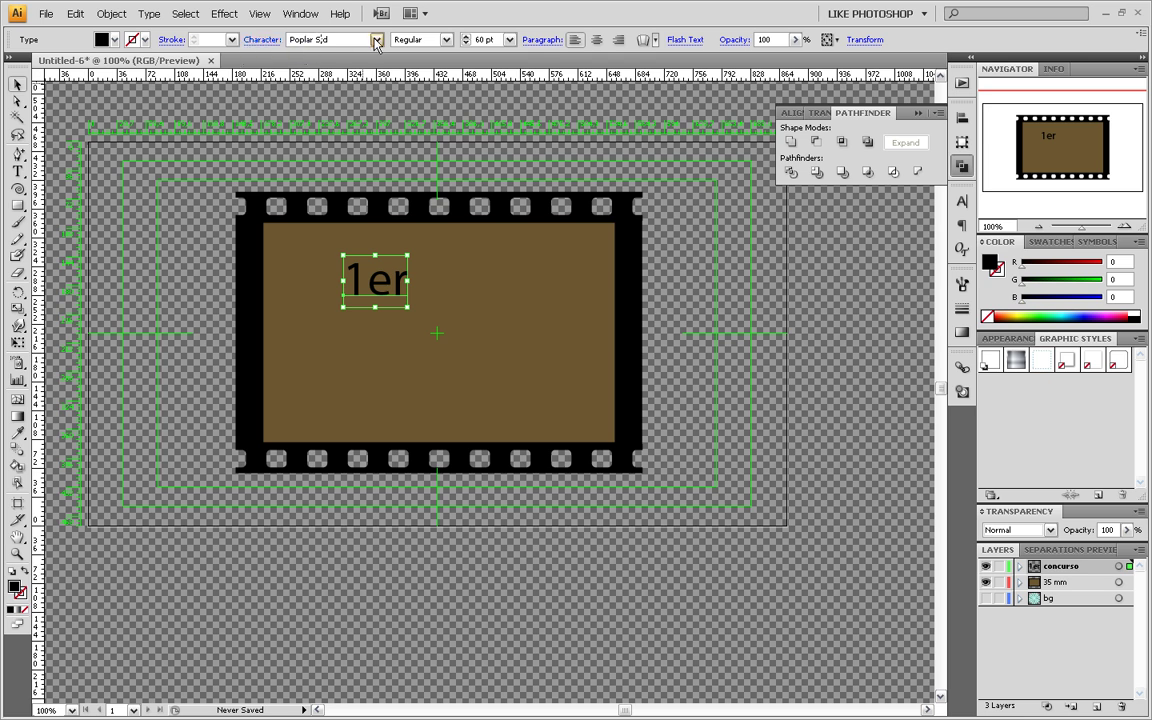
left_click(376, 40)
left_click(352, 35)
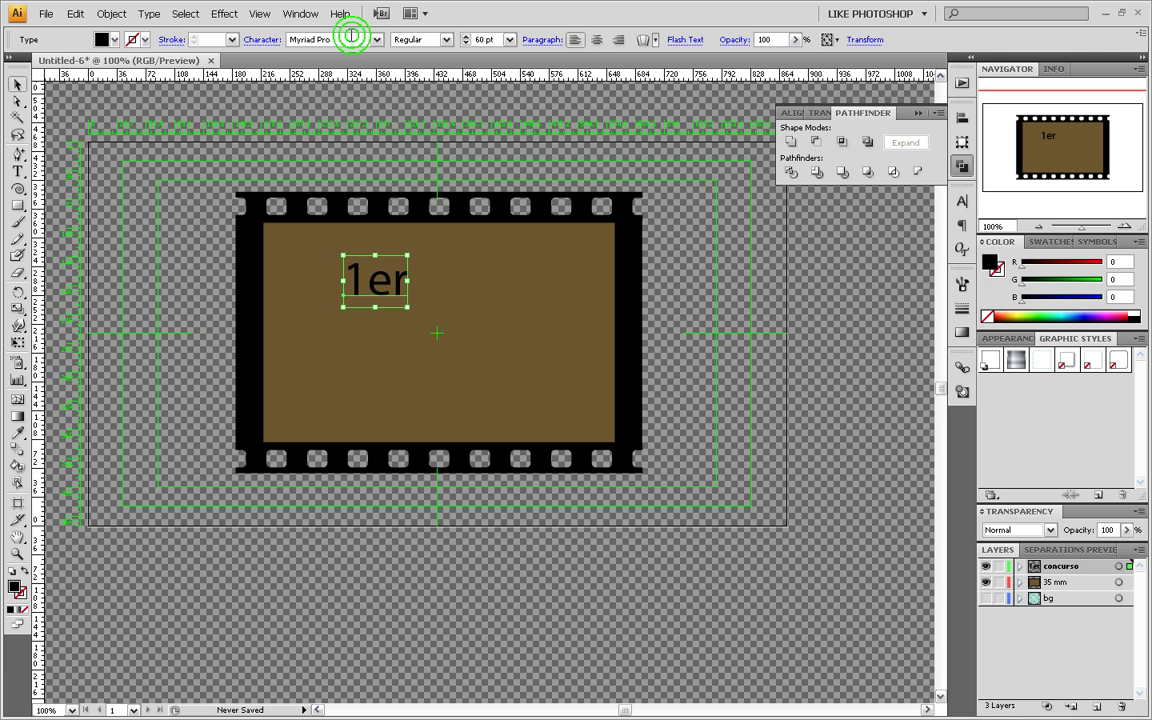
type("Poor Richard")
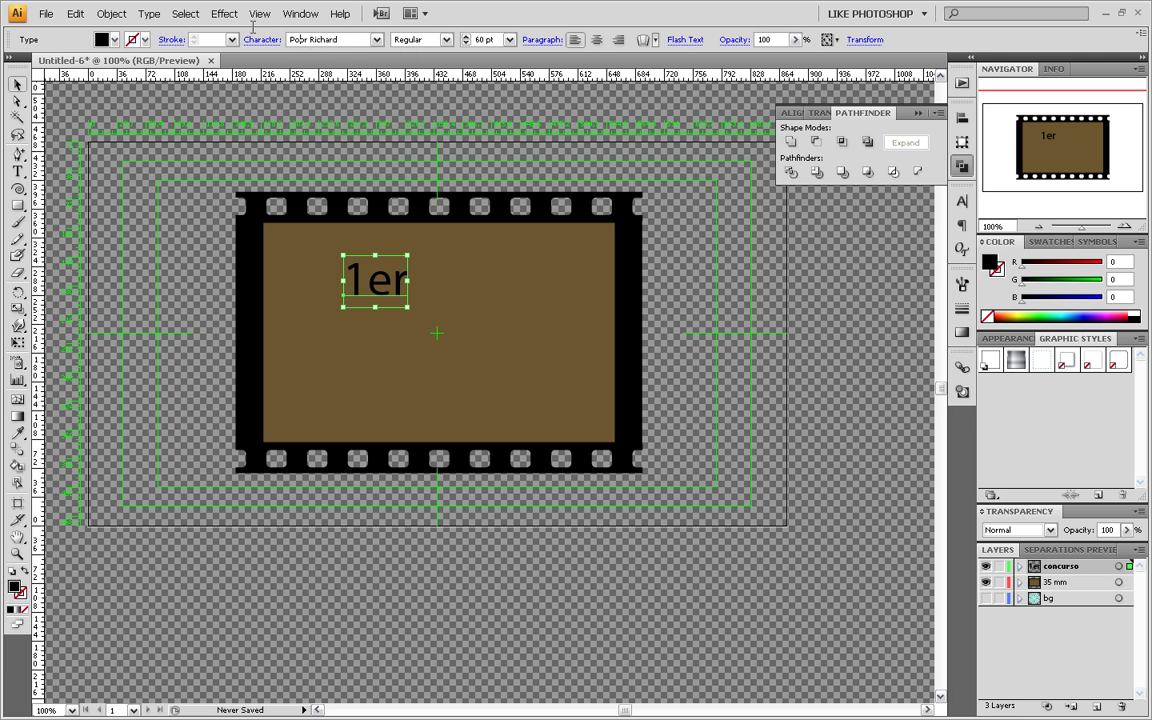
key("Return")
Set 1er to Poplar Std Black at about 147 pt in the frame's upper-left
left_click(290, 39)
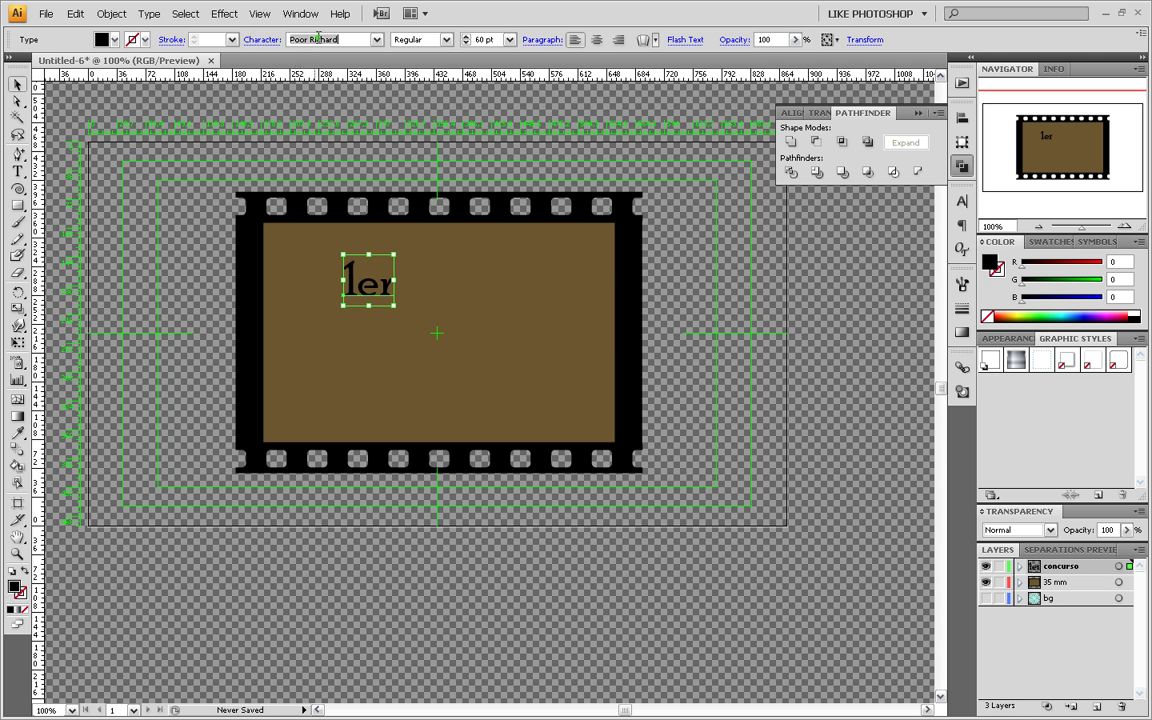
type("Po")
left_click(377, 40)
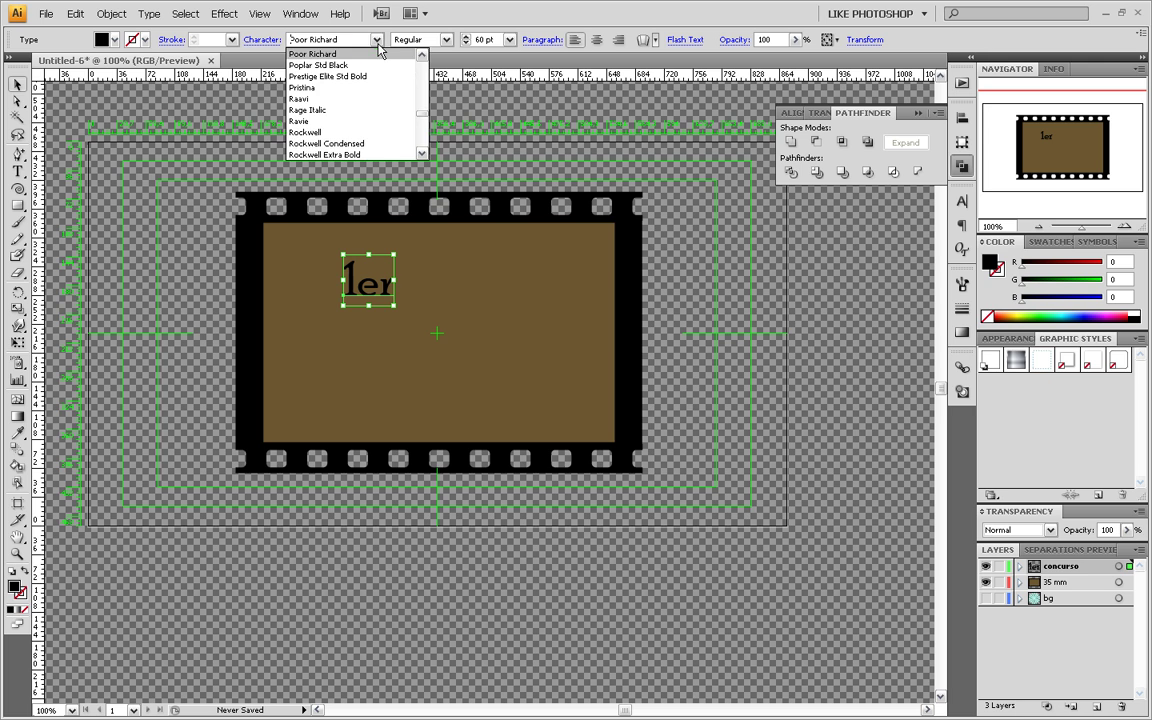
left_click(360, 62)
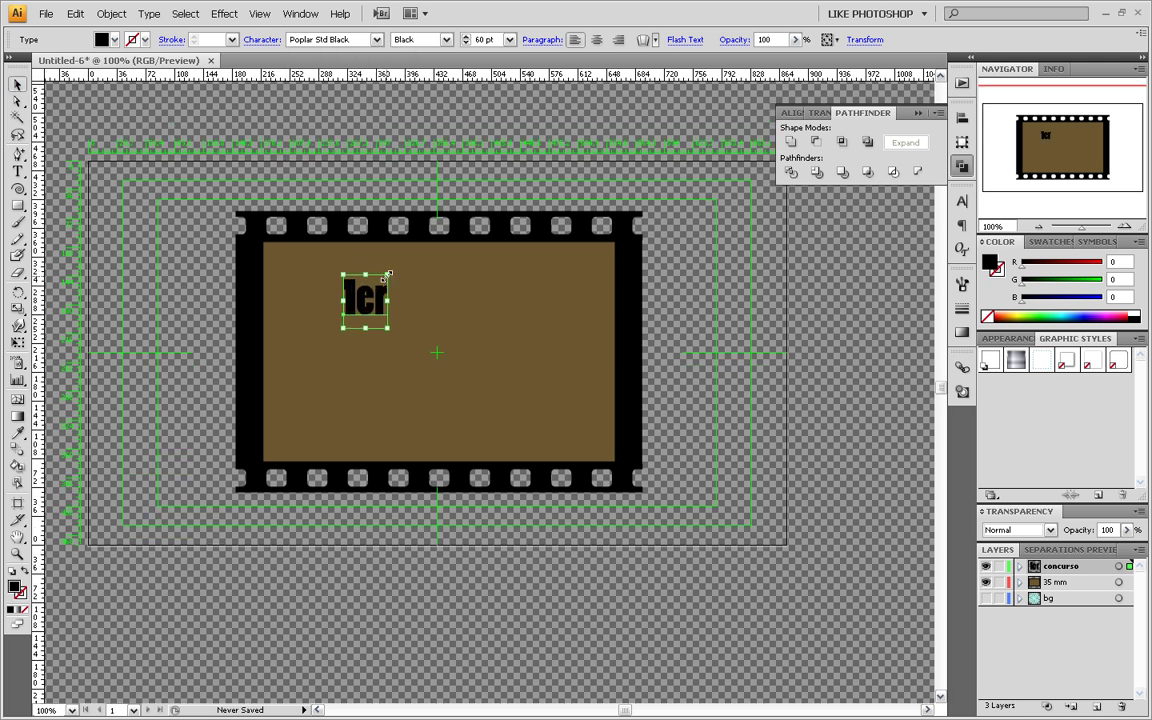
left_click_drag(388, 273, 451, 199)
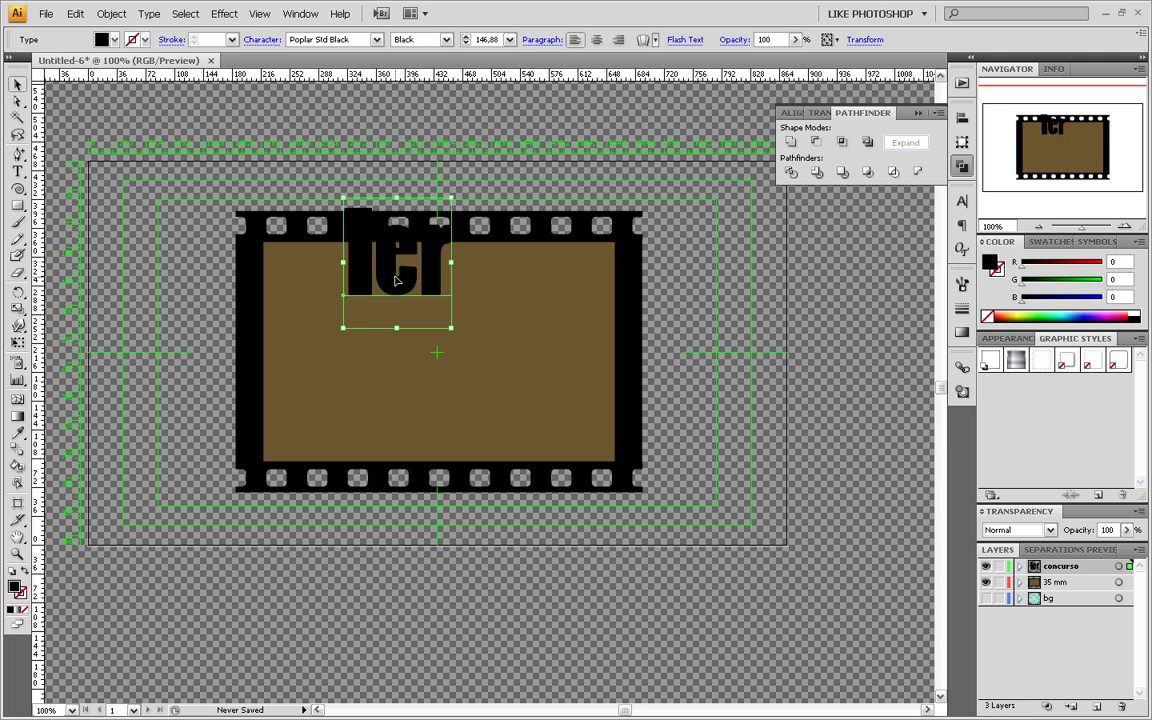
left_click_drag(396, 281, 347, 334)
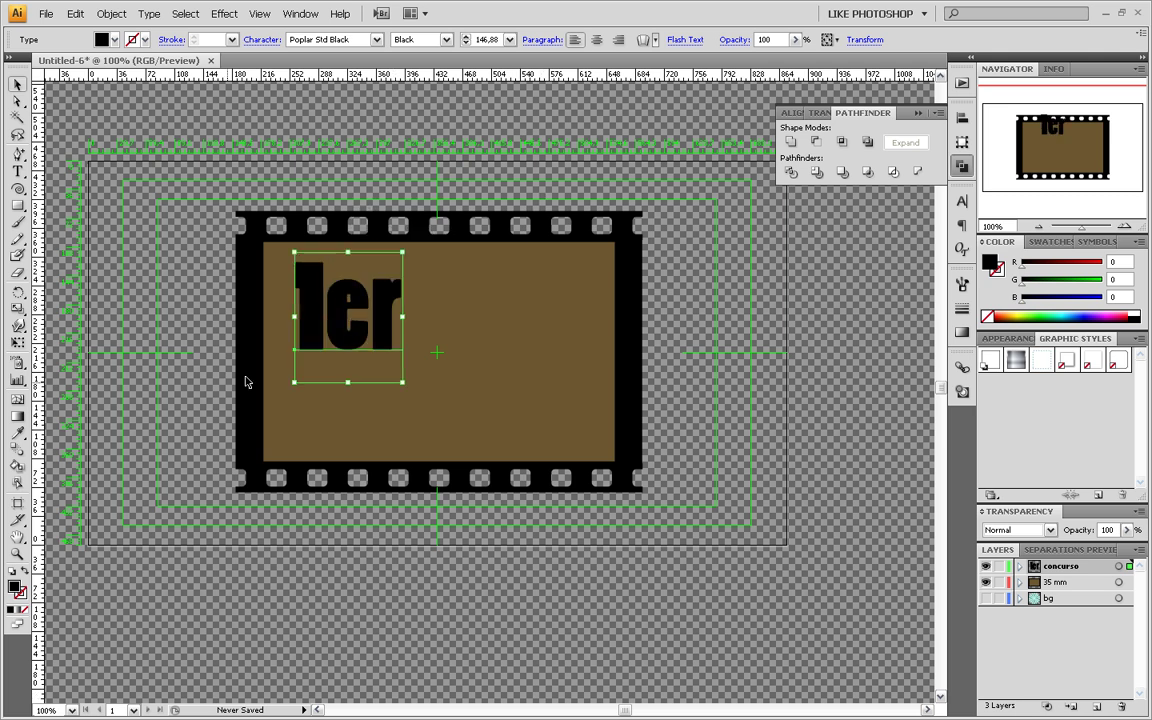
left_click(148, 372)
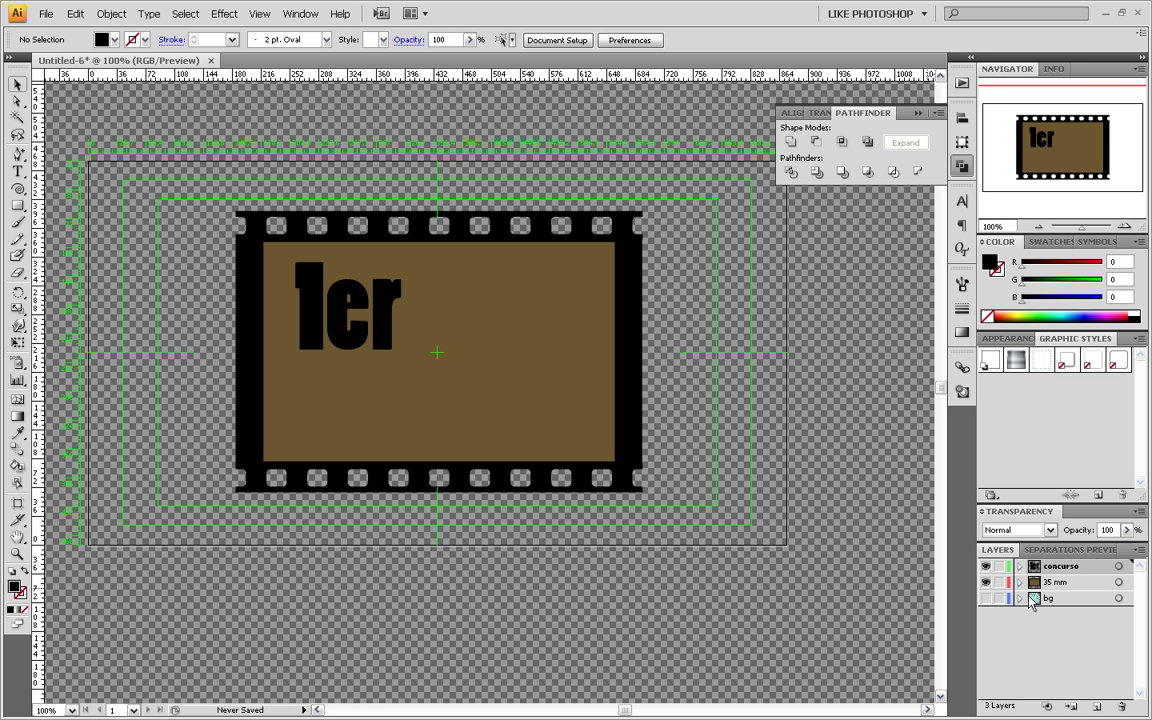
Add the concurso text, scale it up, and place it below 1er in the frame
left_click(18, 171)
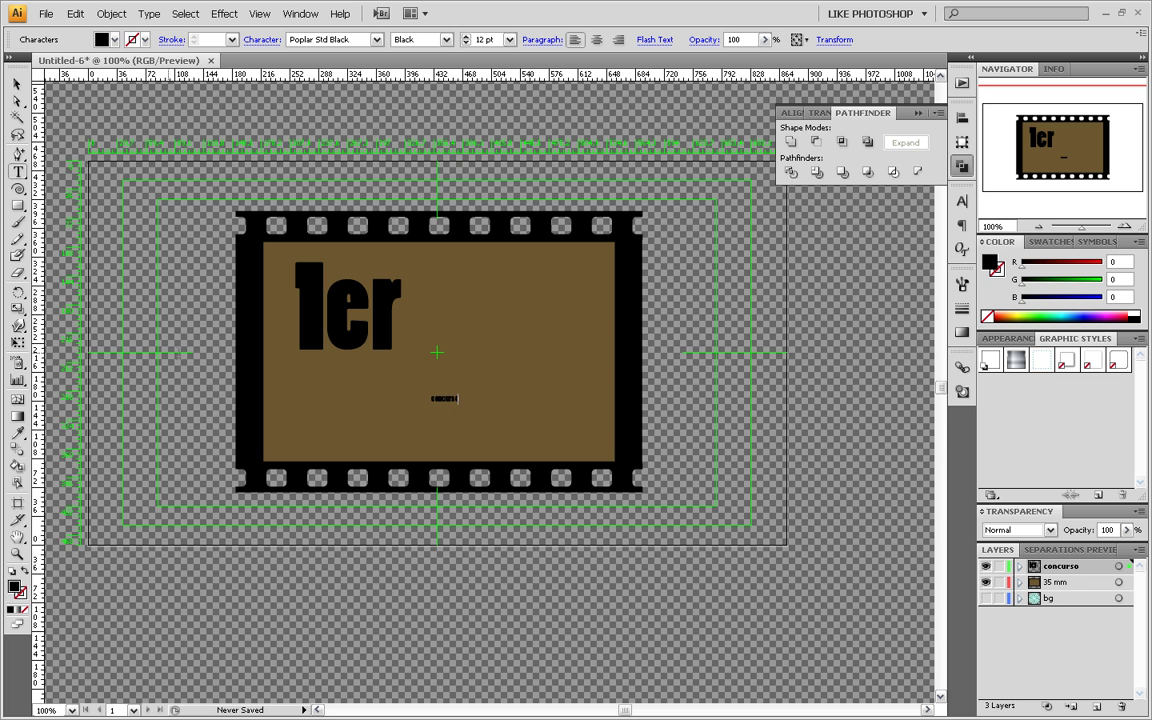
left_click(17, 84)
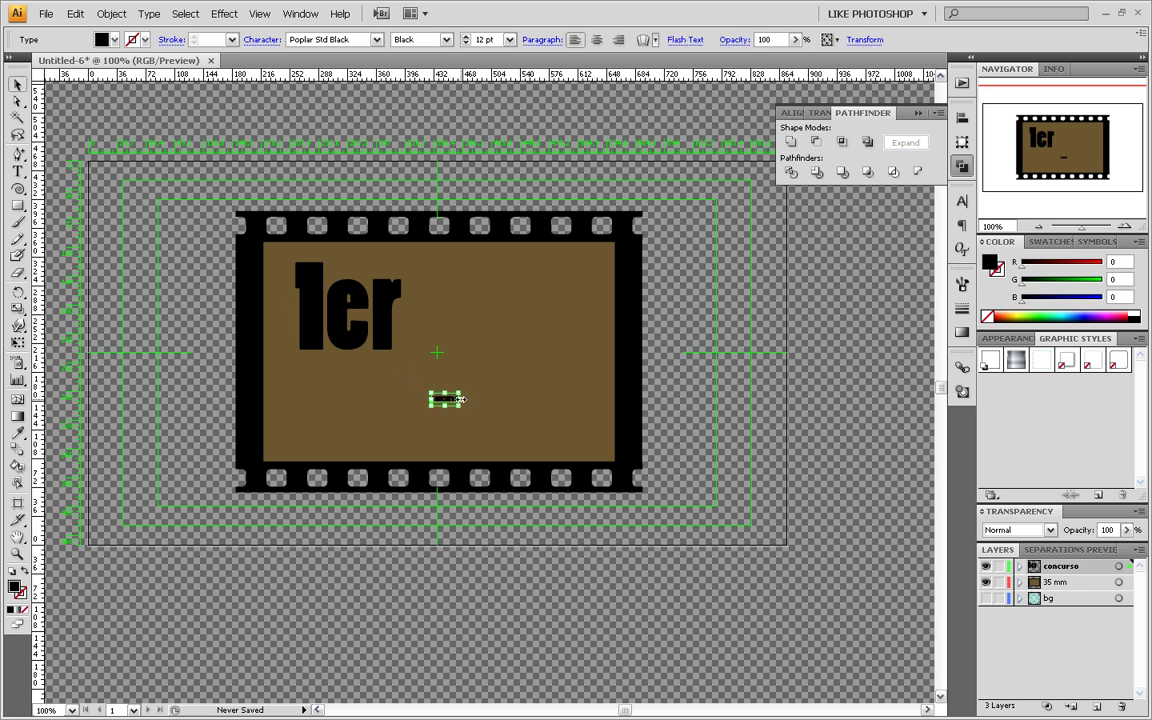
left_click_drag(459, 392, 769, 260)
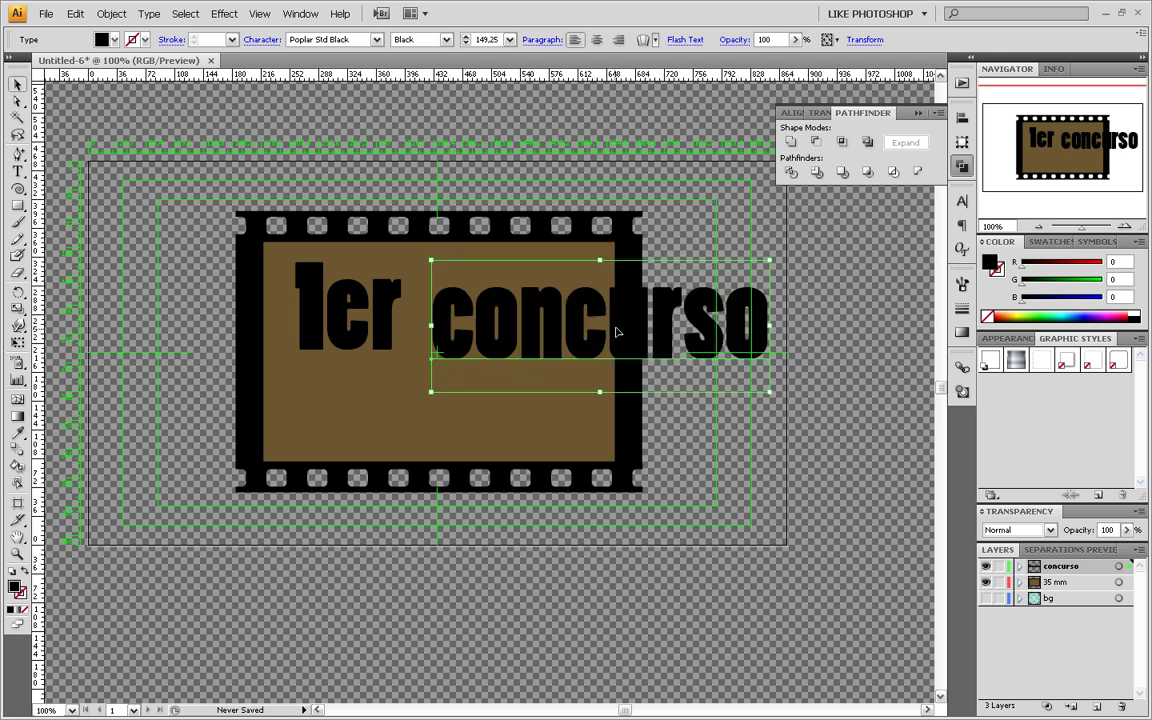
left_click_drag(573, 334, 411, 415)
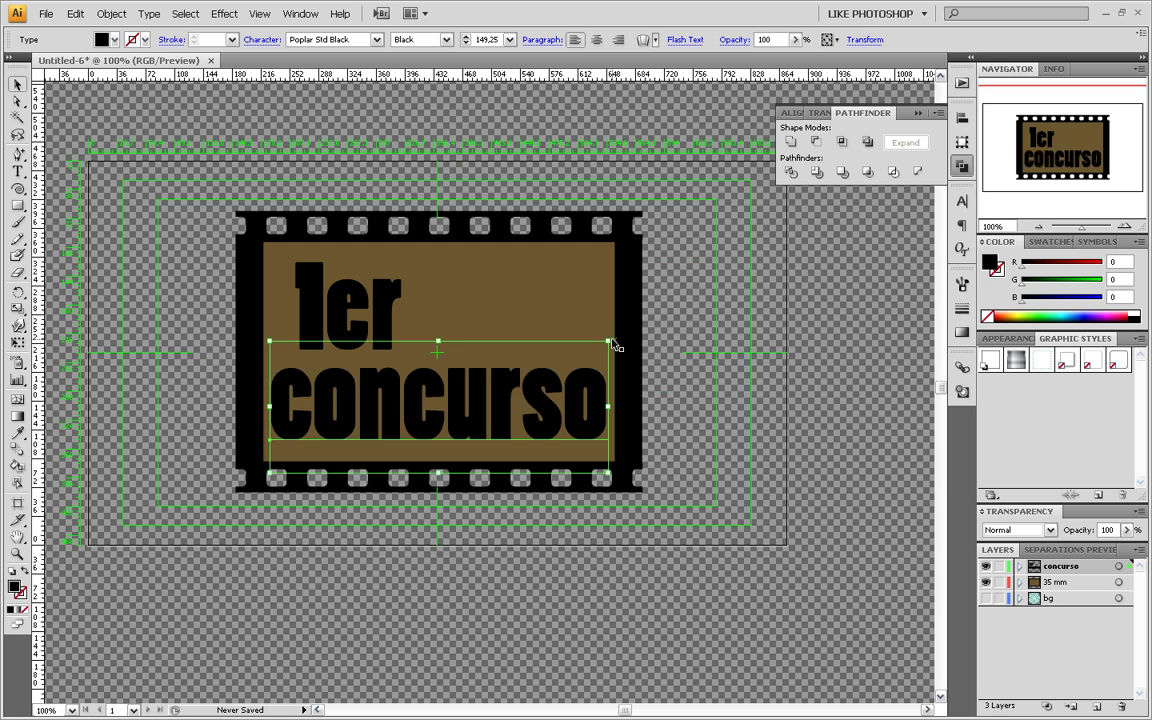
left_click_drag(607, 342, 583, 351)
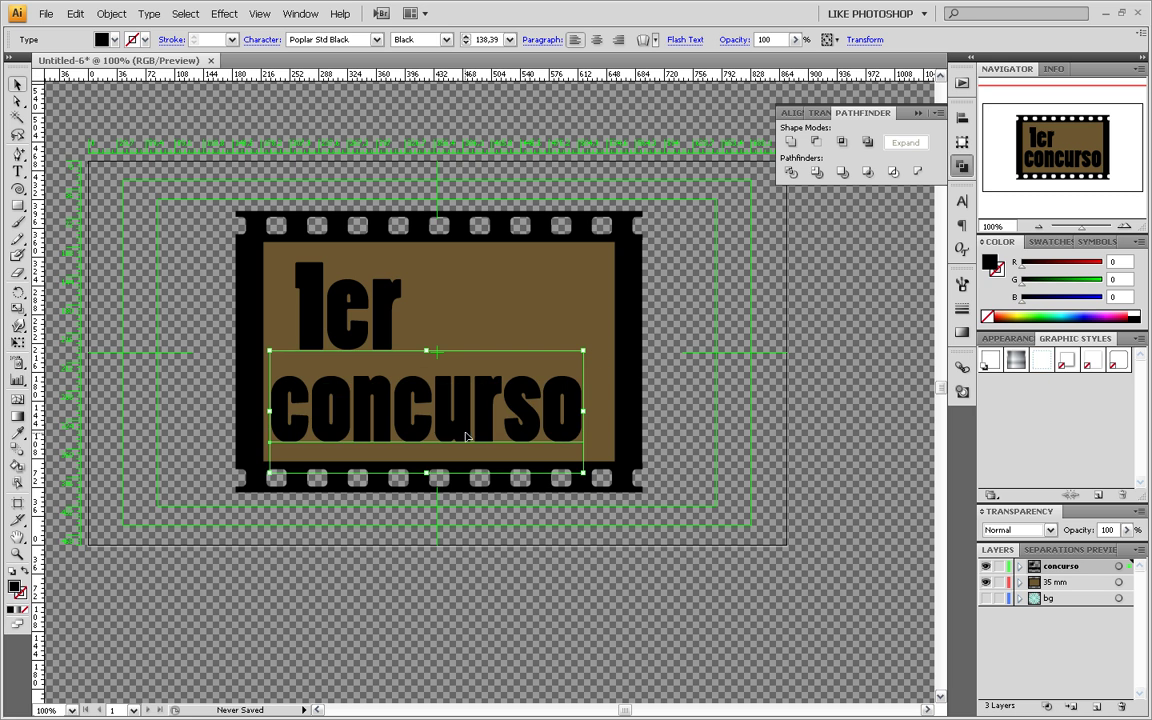
left_click_drag(470, 437, 479, 440)
left_click(465, 585)
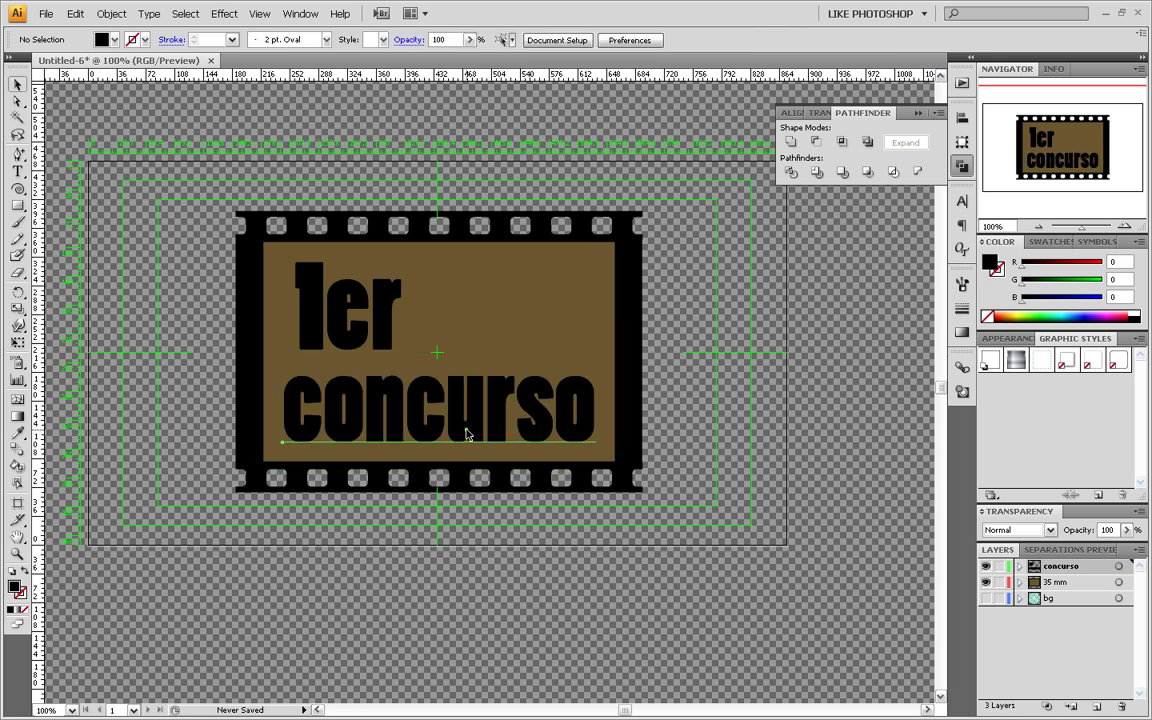
Nudge concurso into position and shrink 1er to about 123 pt above it
left_click(418, 392)
left_click(463, 636)
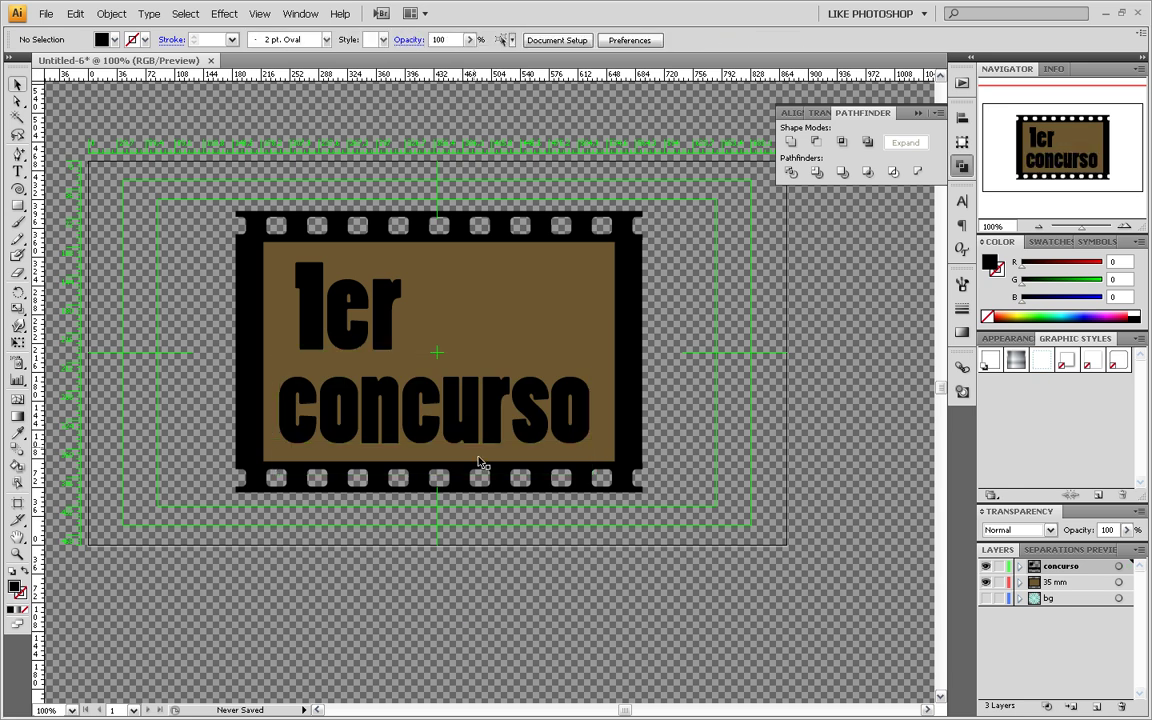
left_click_drag(460, 437, 463, 437)
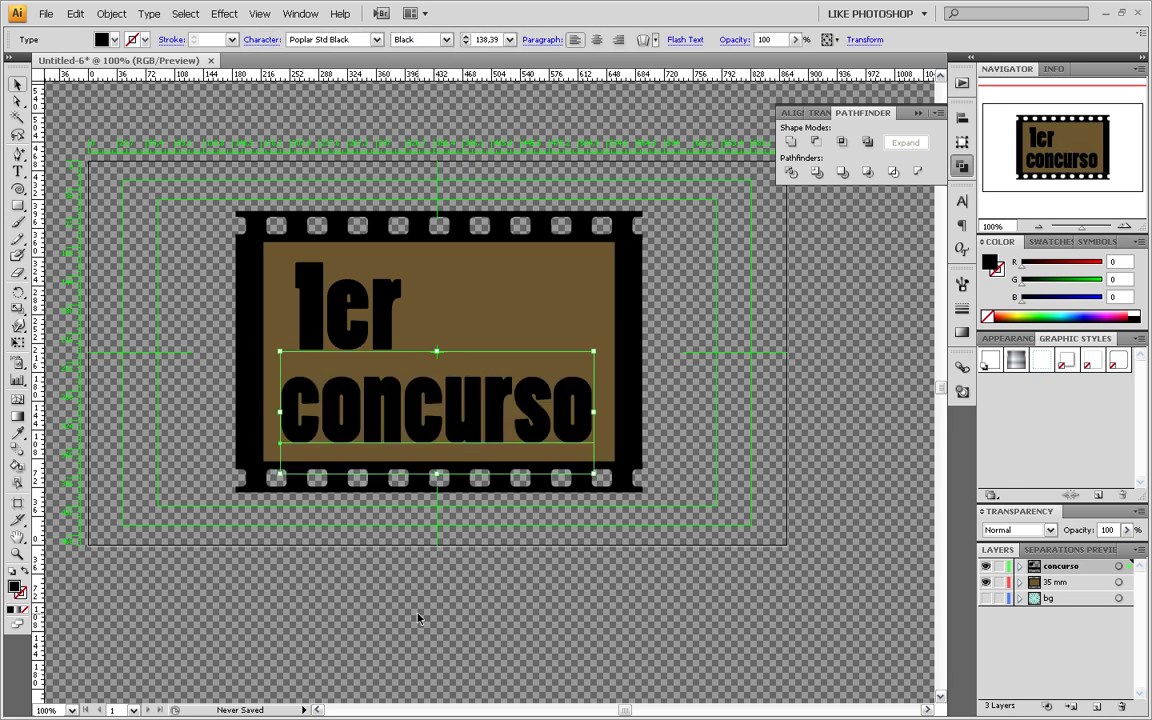
left_click(376, 555)
left_click(311, 295)
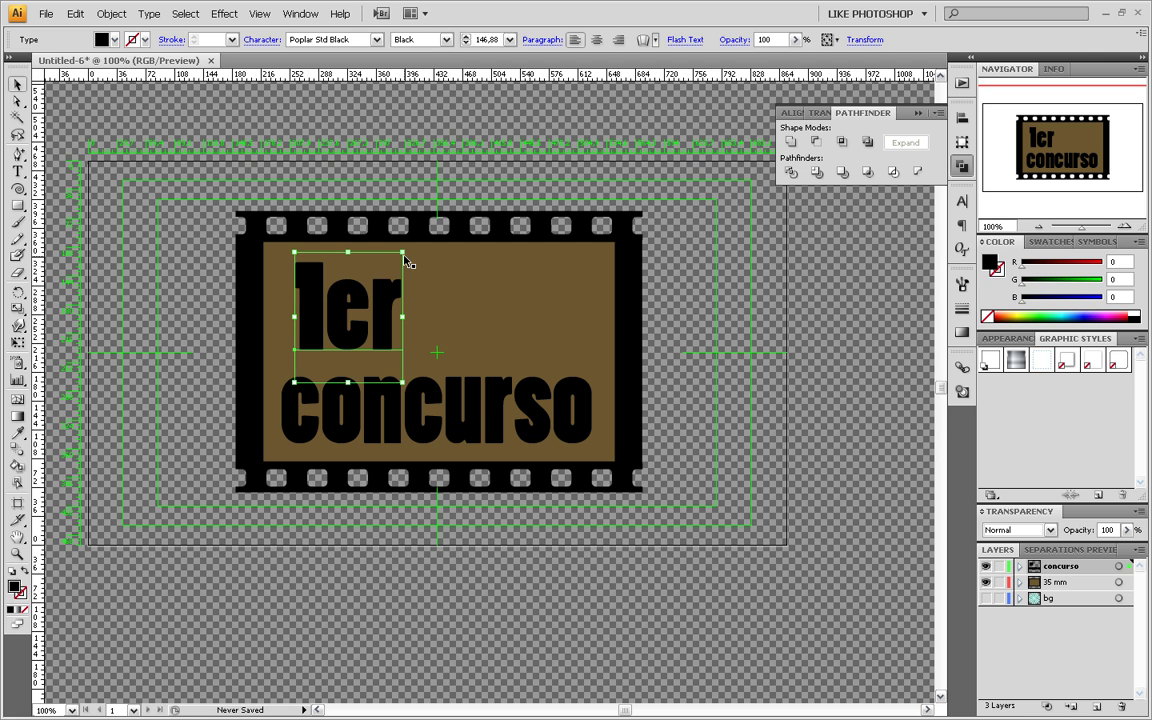
left_click_drag(404, 250, 385, 273)
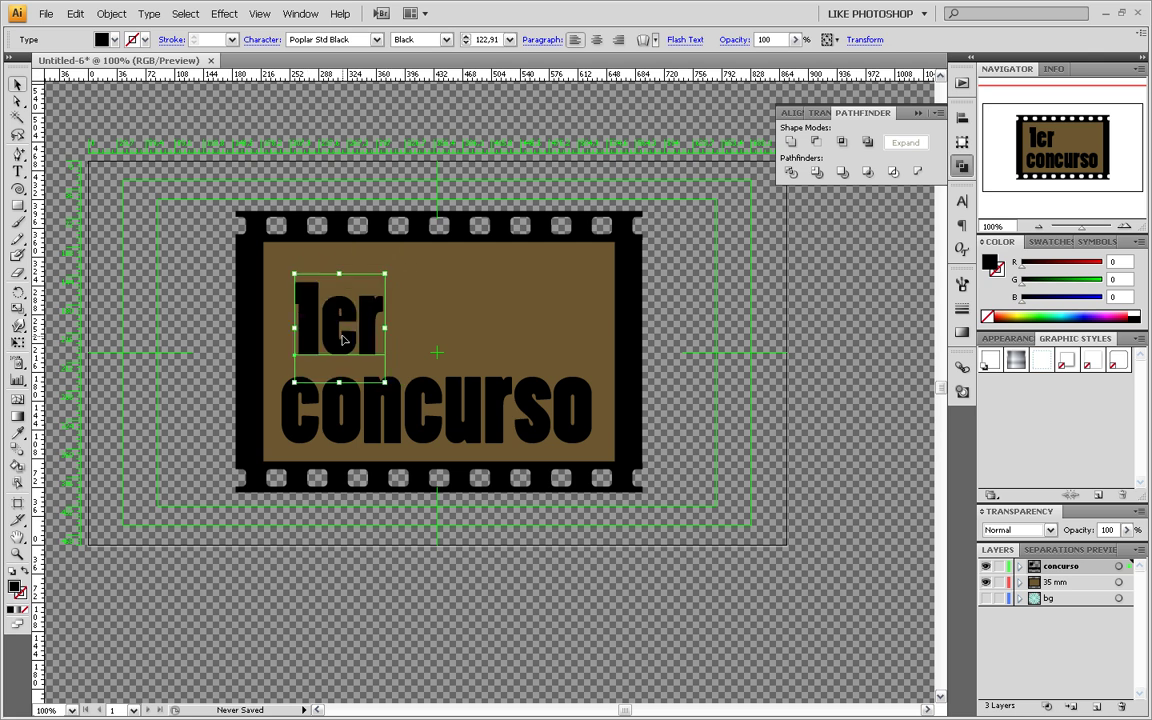
left_click_drag(336, 336, 329, 343)
left_click(347, 571)
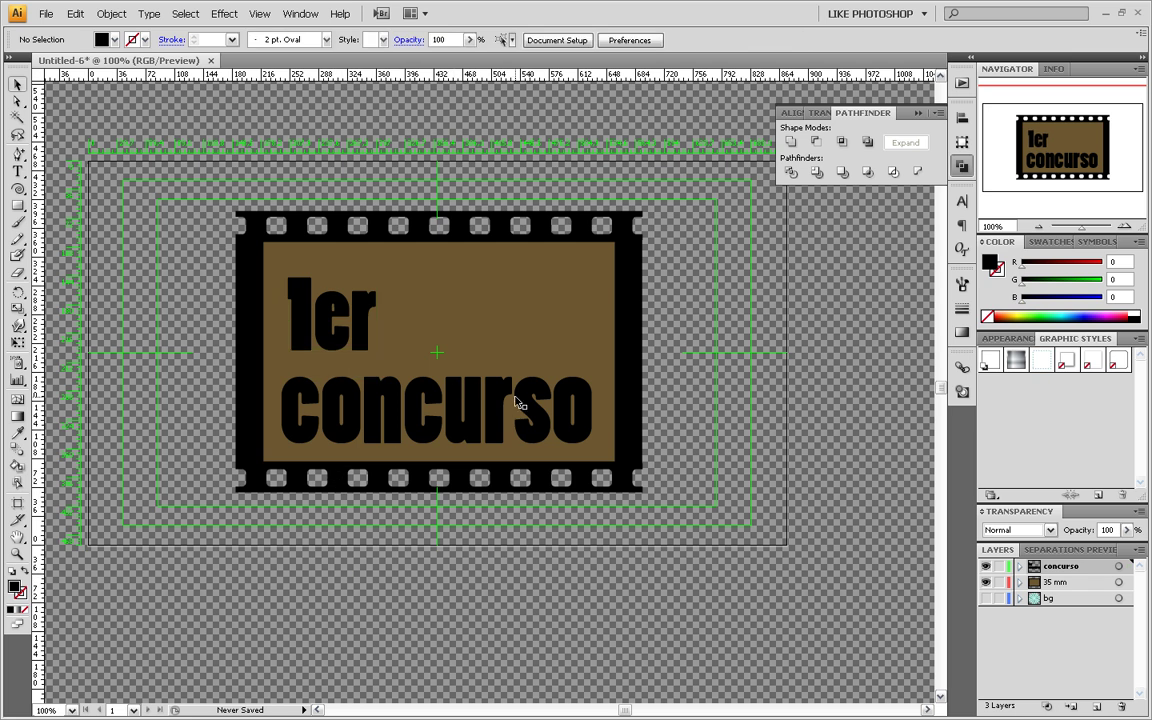
Stretch concurso to about 160 pt so it spans the frame width beneath 1er
scroll(499, 429, "up", 1, "alt")
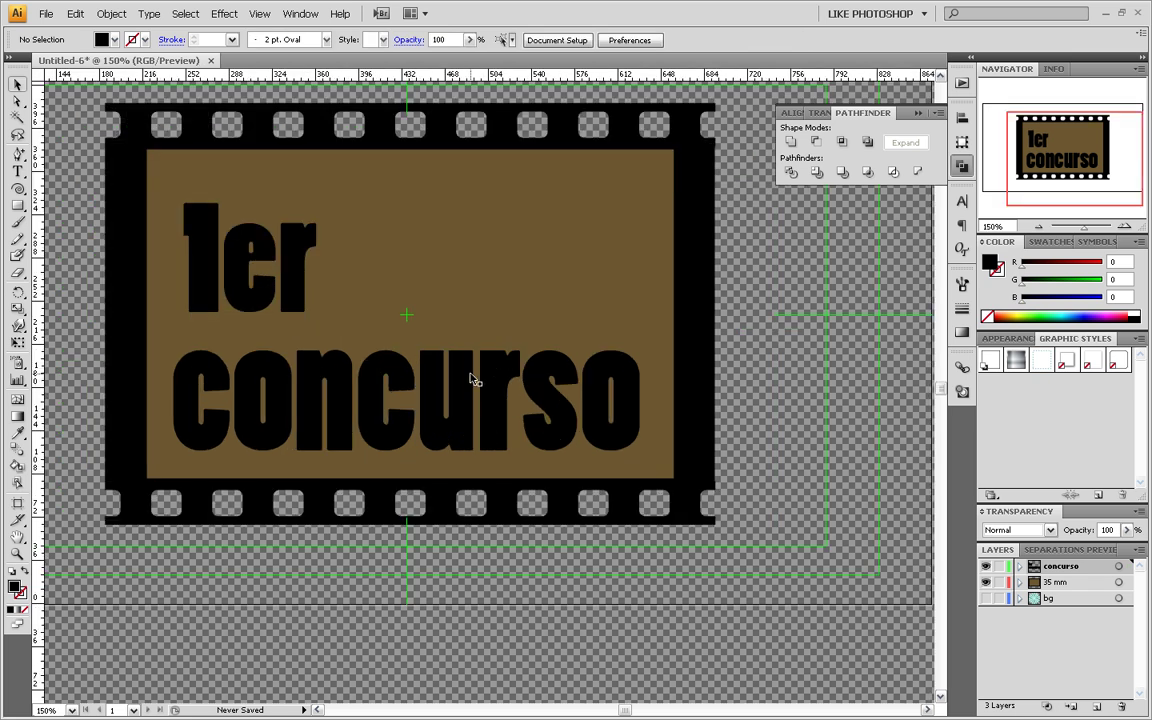
left_click(438, 347)
left_click_drag(406, 313, 406, 284)
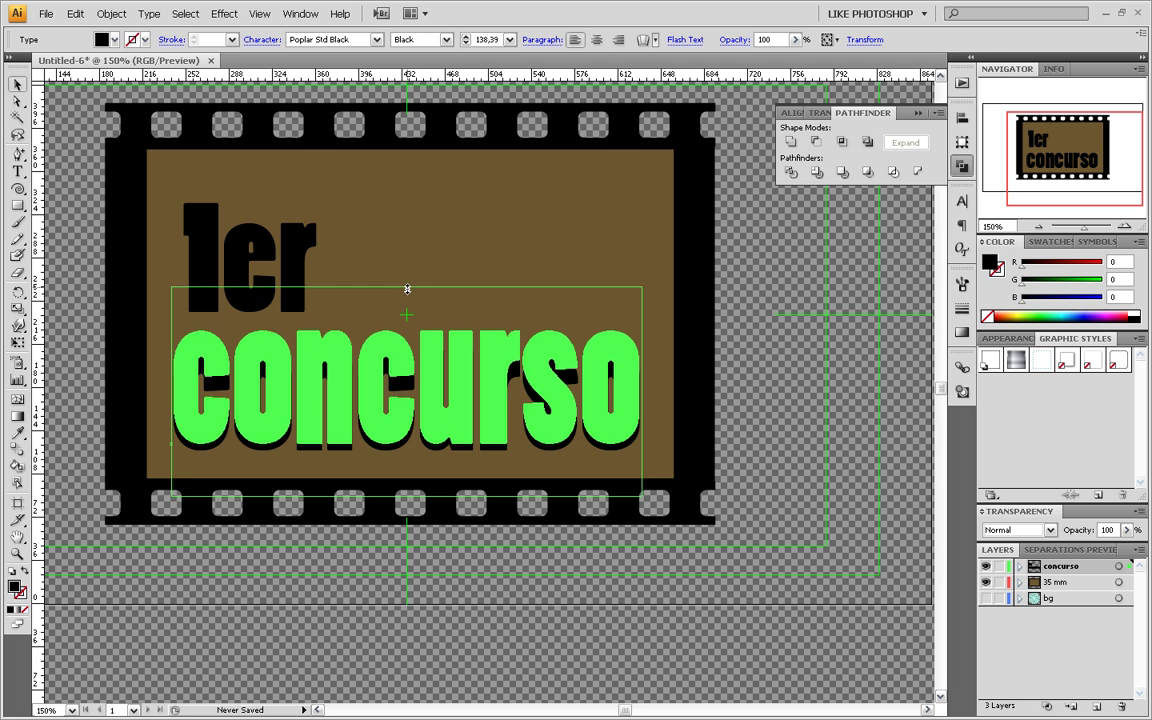
left_click(437, 607)
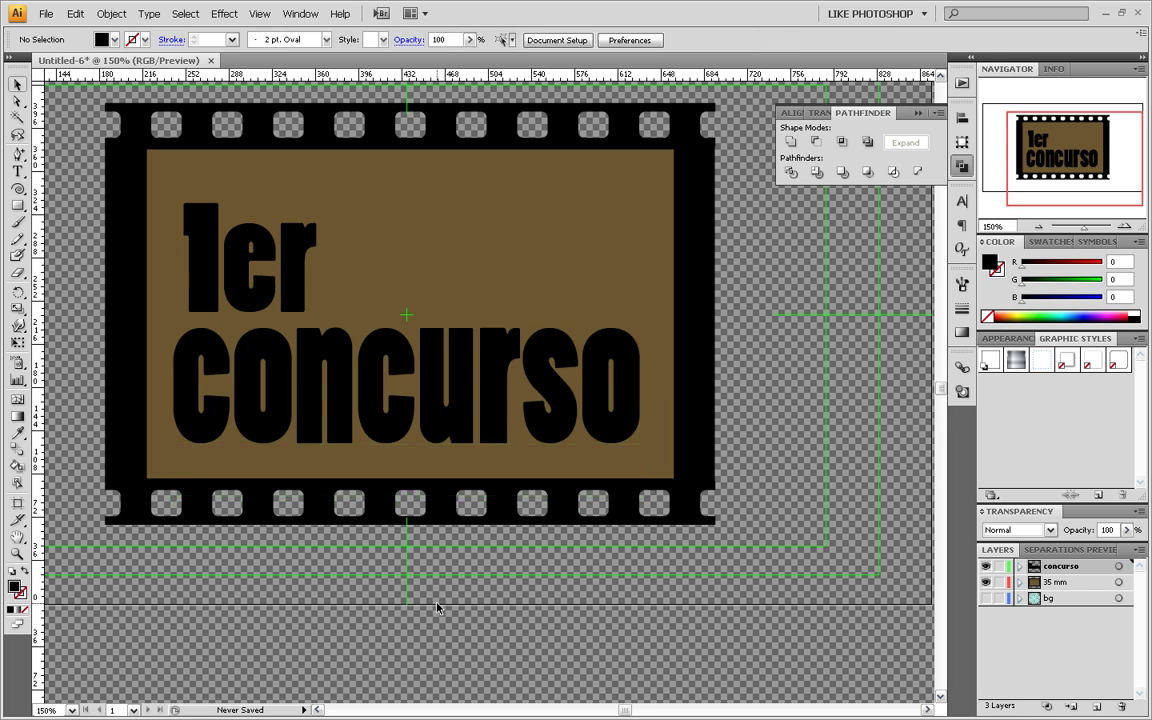
left_click(375, 408)
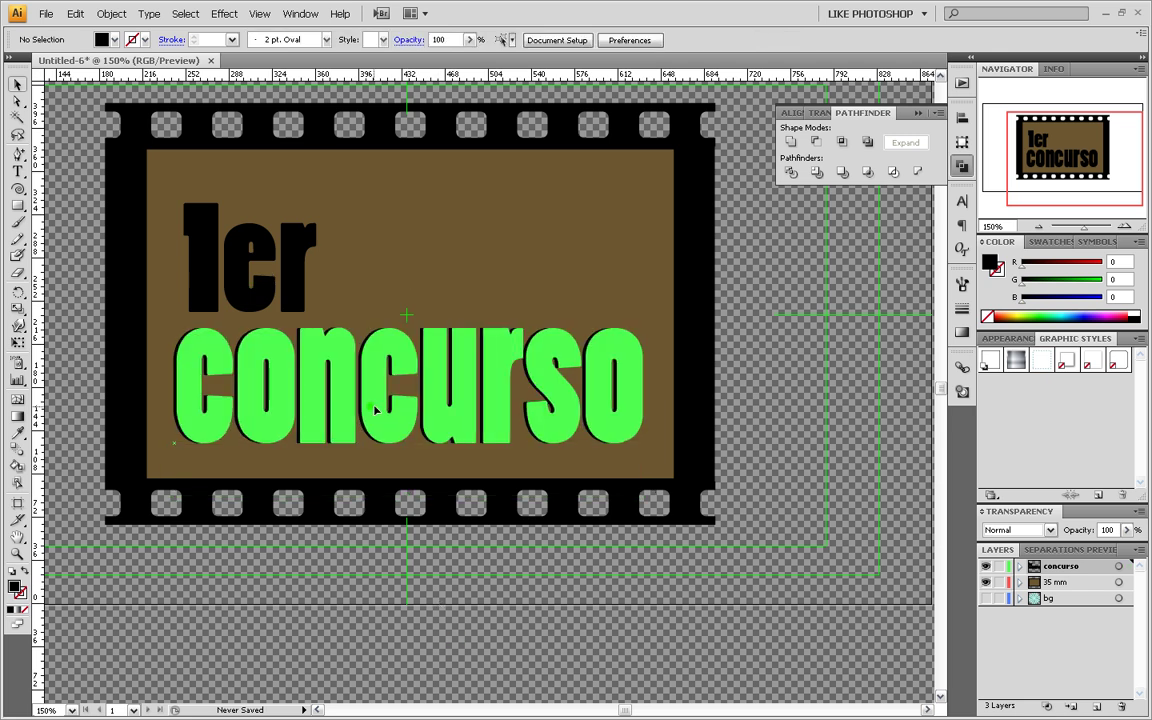
left_click(208, 260)
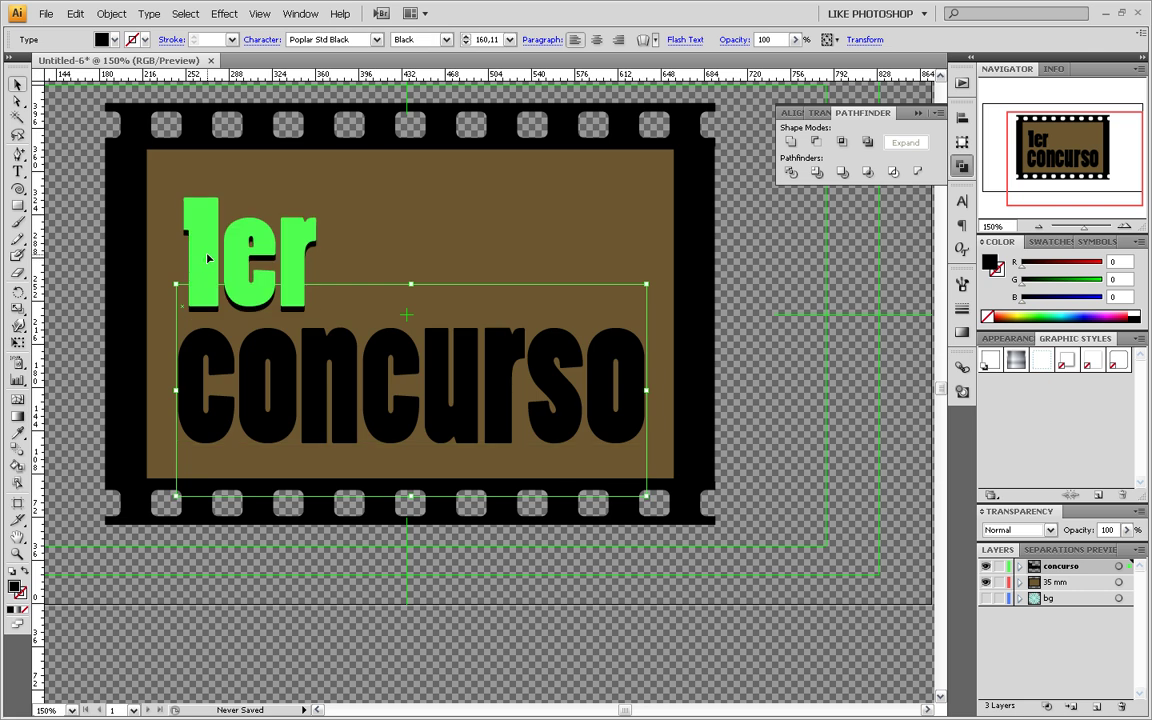
left_click(257, 637)
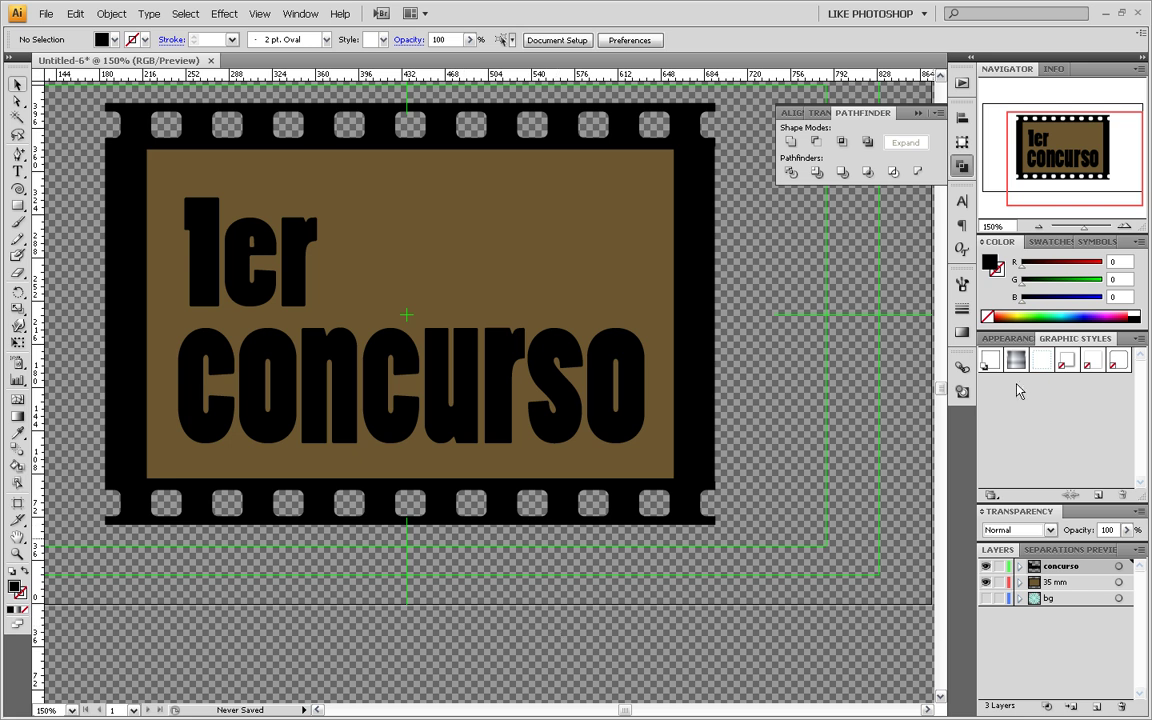
Open the Illuminate Styles graphic style library and enlarge its panel
left_click(991, 495)
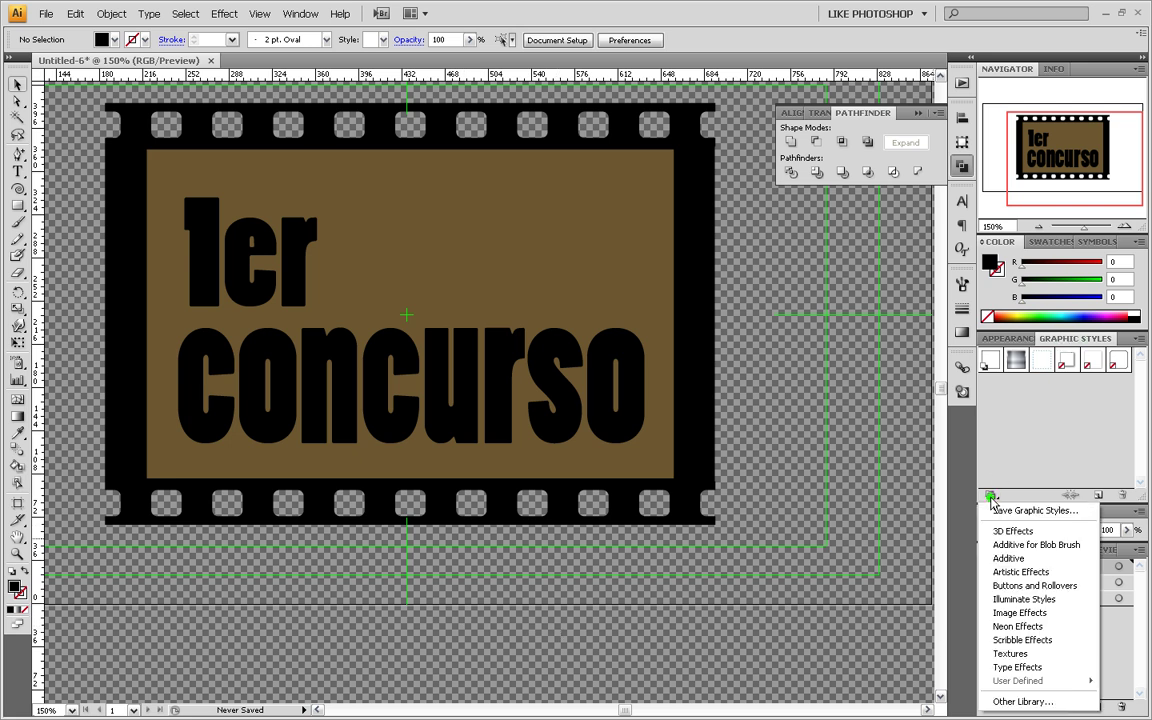
left_click(1025, 598)
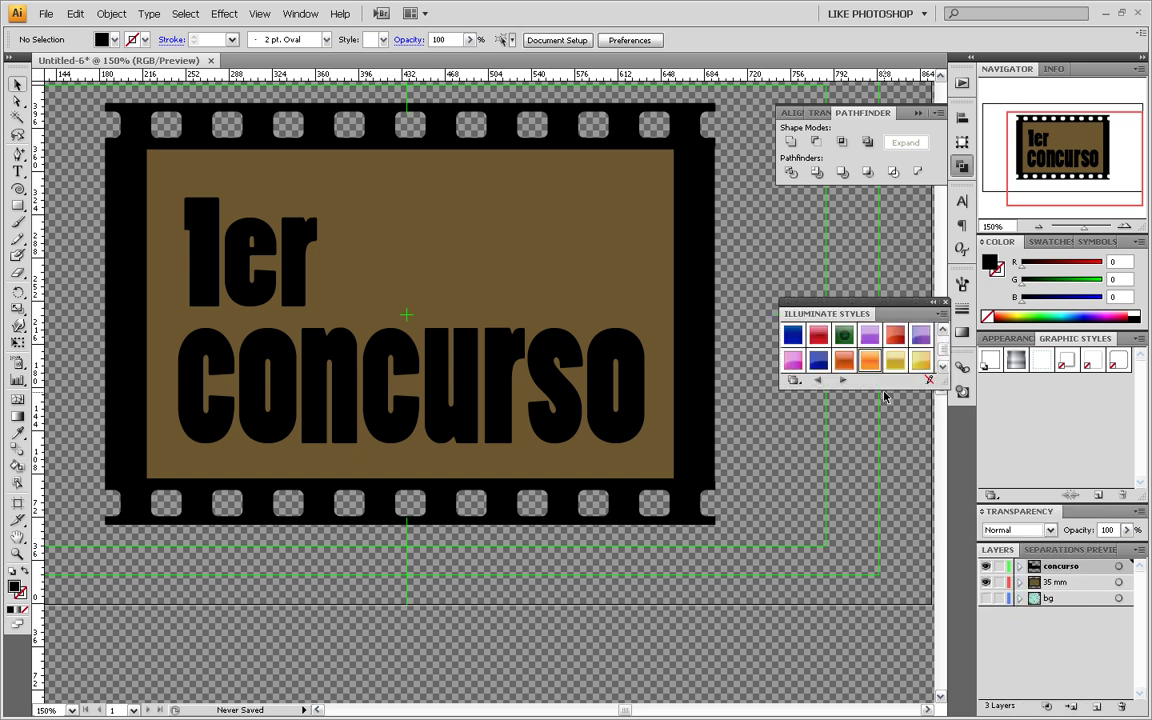
left_click_drag(889, 390, 889, 562)
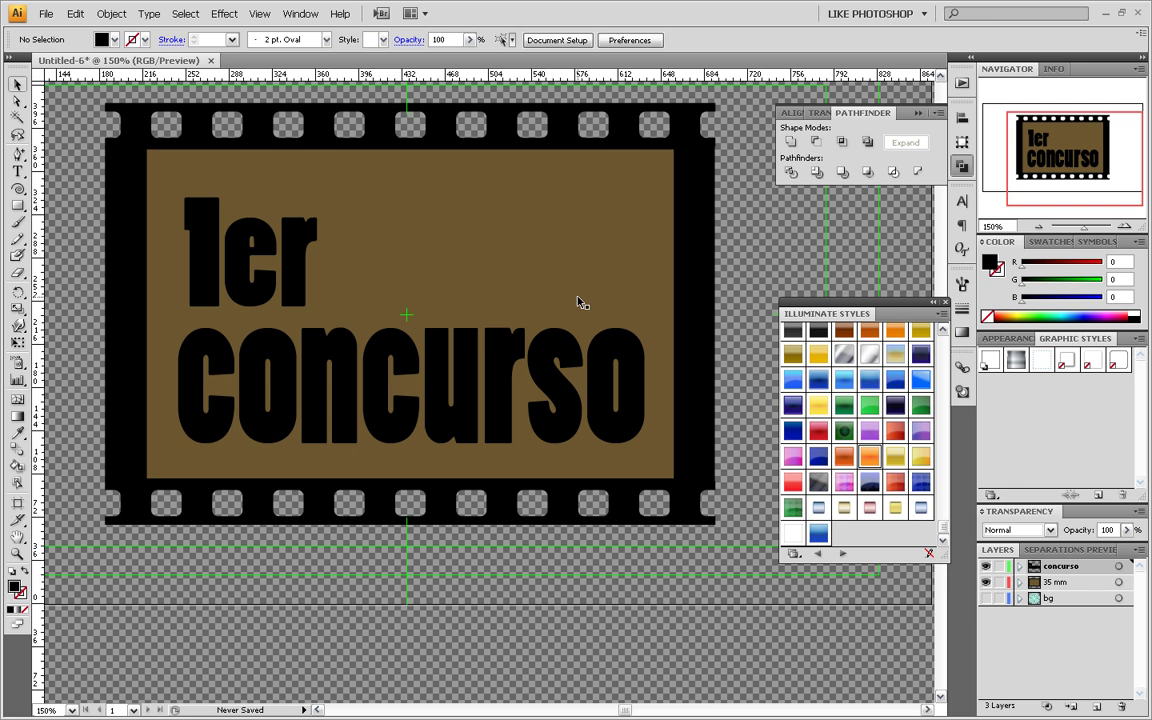
Apply the orange illuminate style to concurso and 1er
left_click(551, 364)
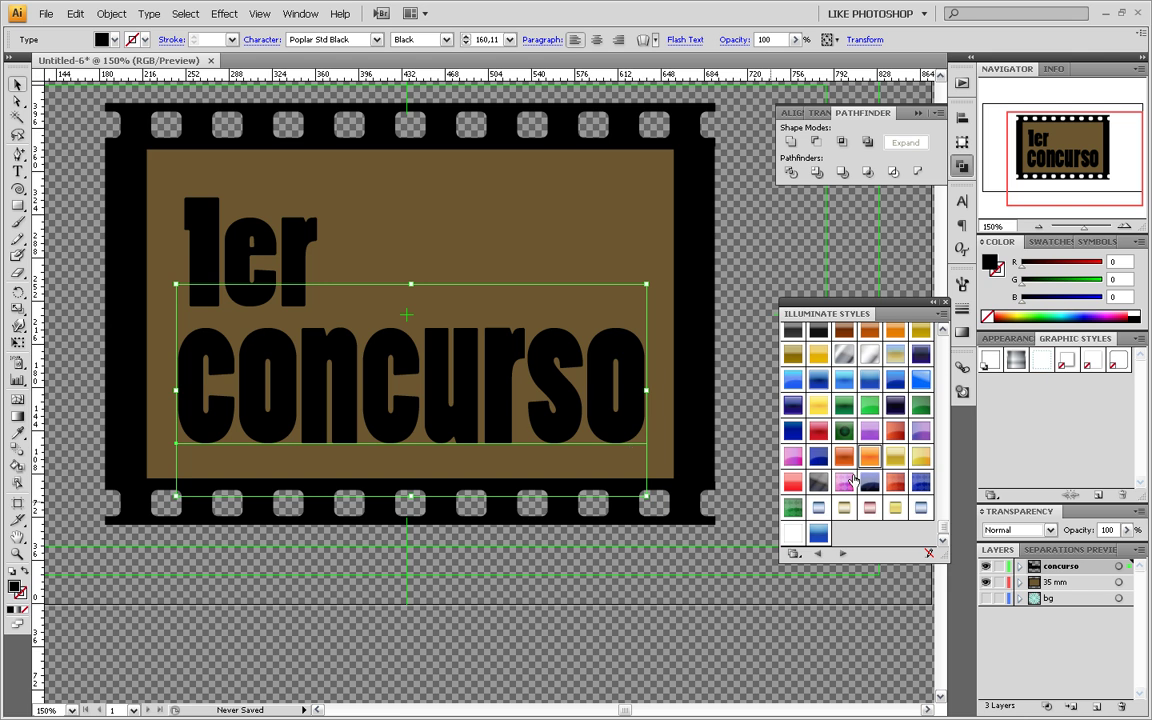
left_click(869, 460)
left_click(285, 222)
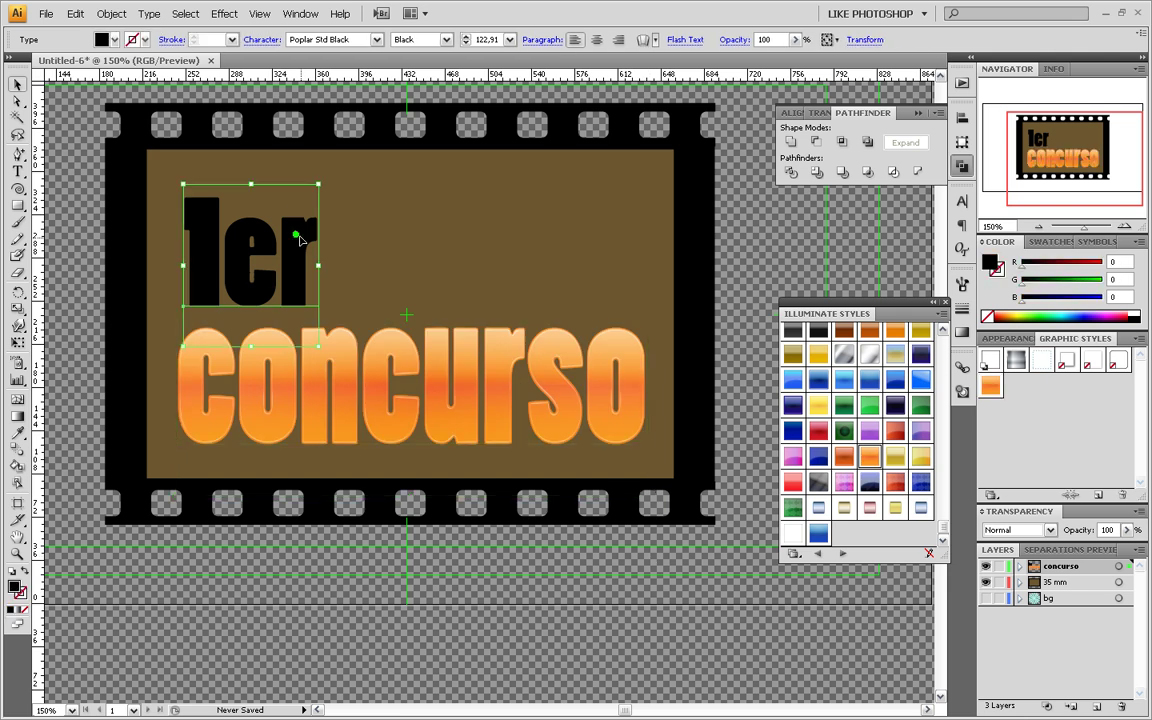
left_click(869, 456)
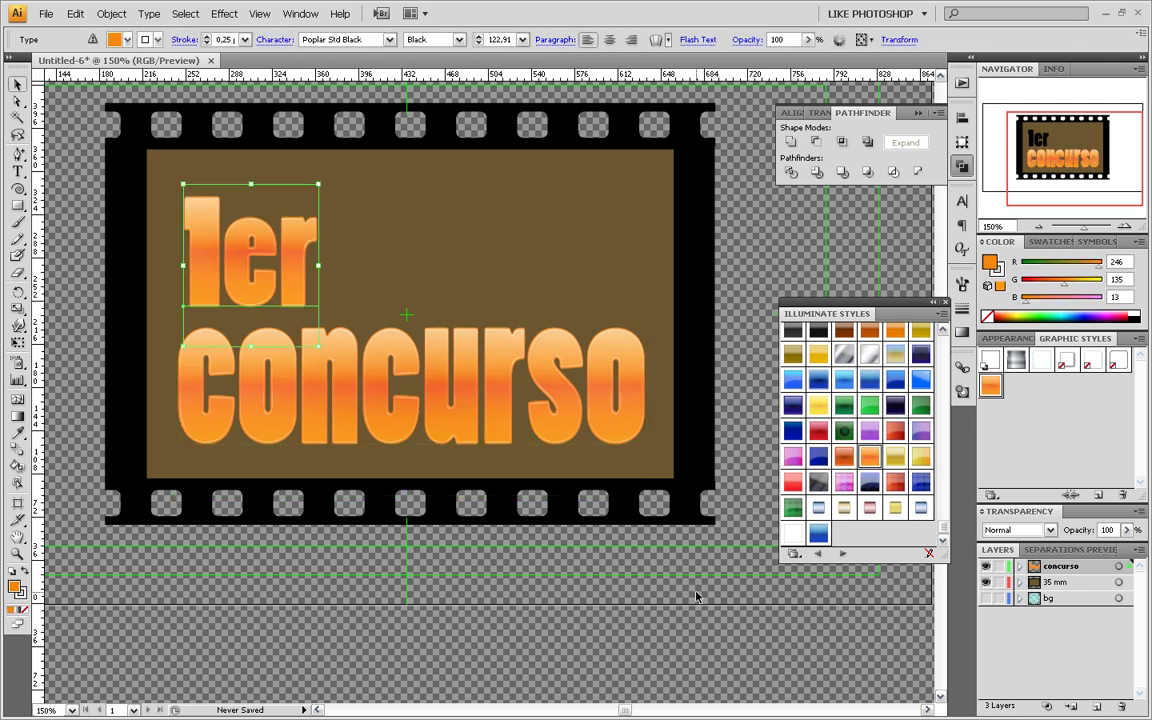
left_click(688, 626)
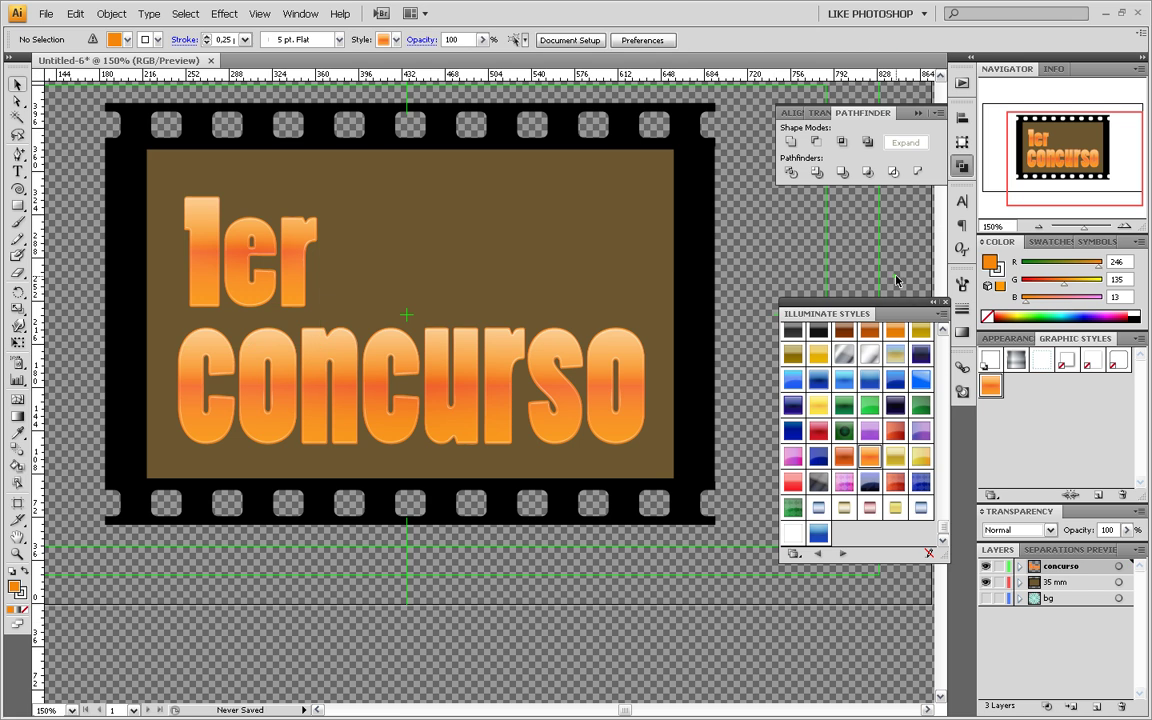
left_click_drag(916, 308, 916, 196)
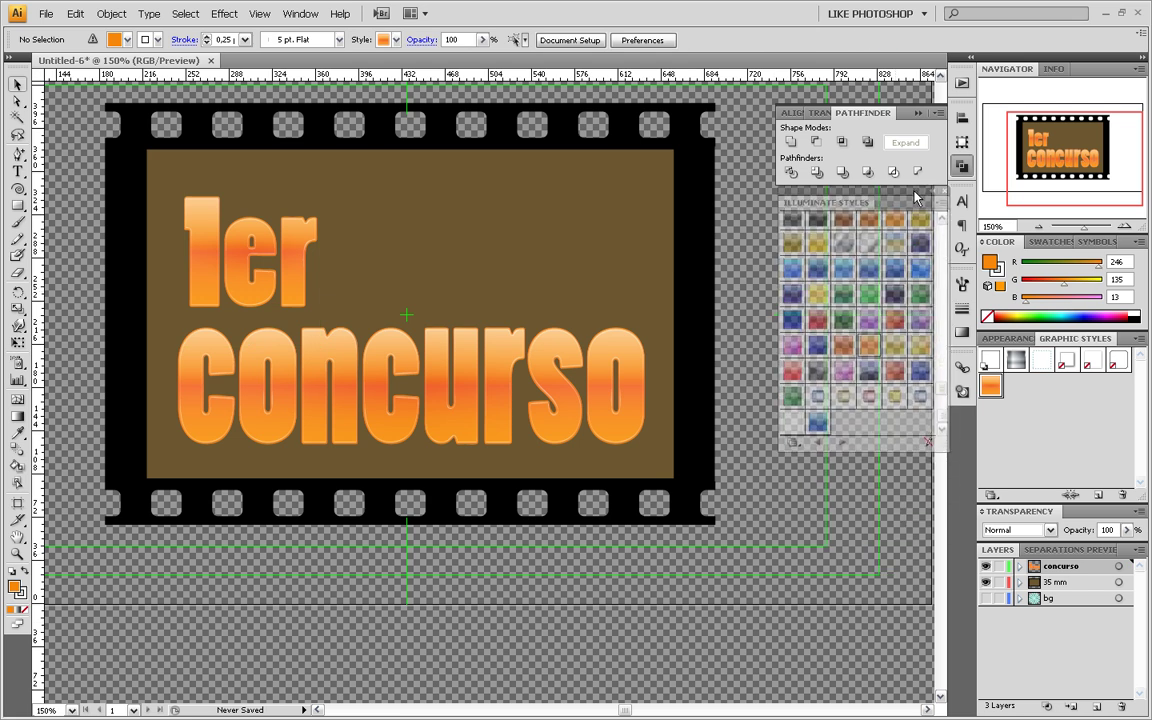
Add a new layer named intro and hide the concurso layer
left_click(1097, 706)
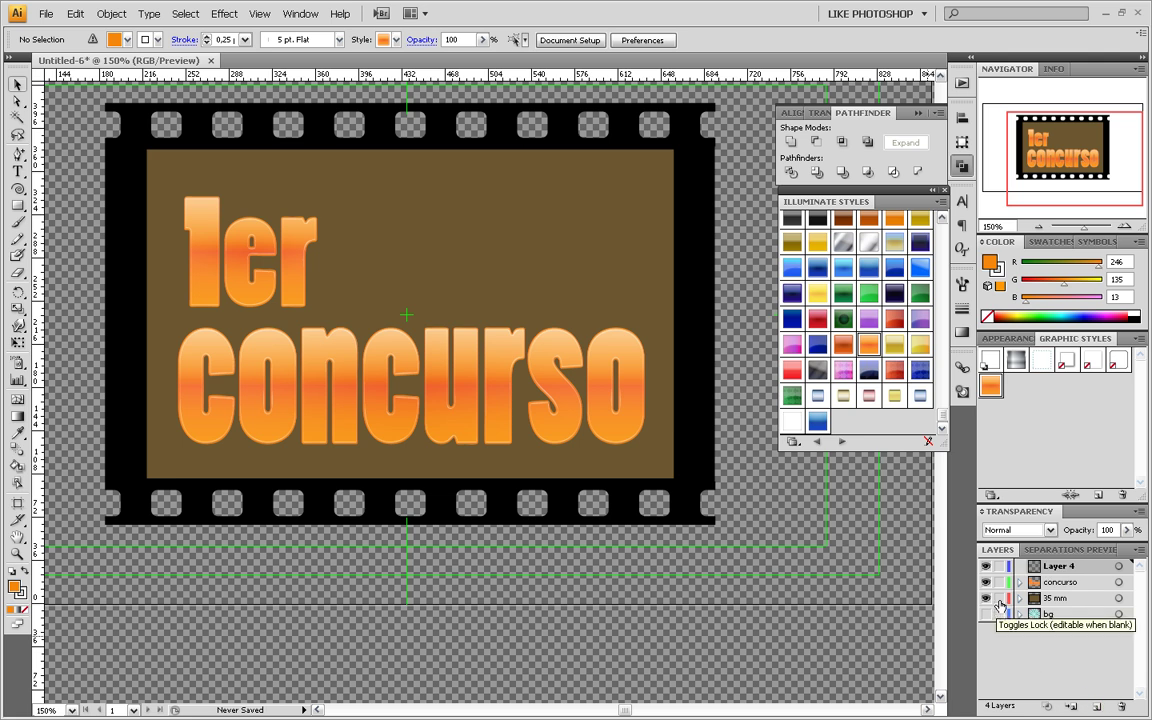
left_click(987, 584)
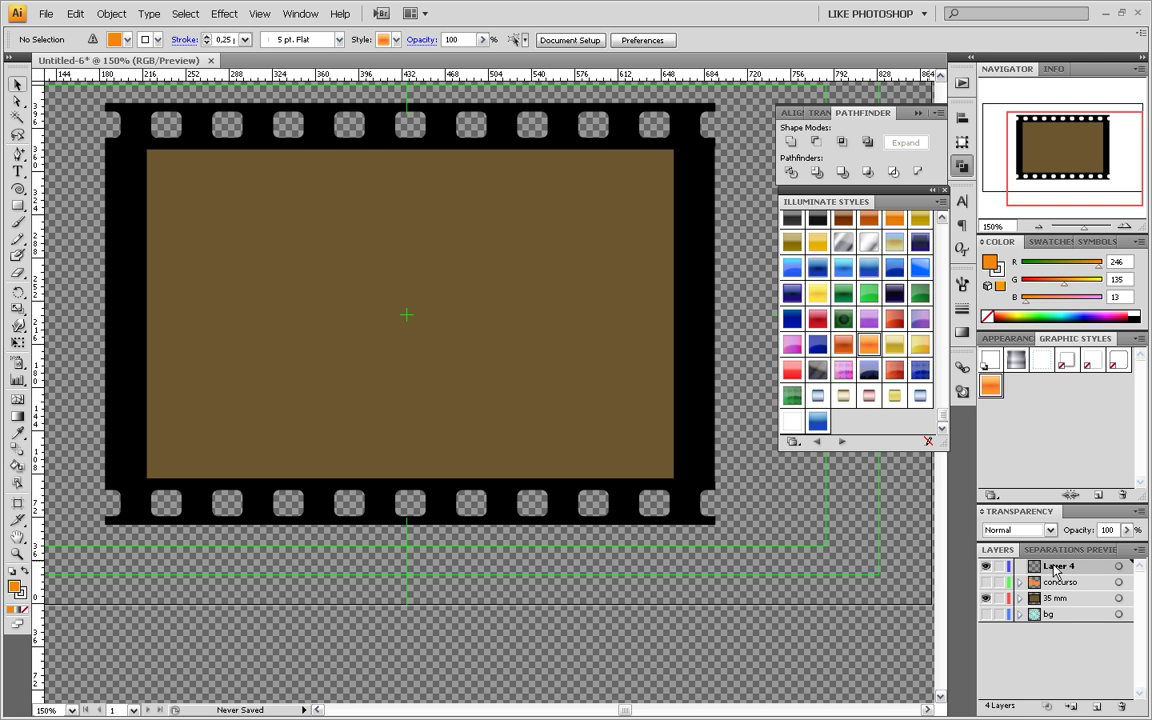
double_click(1057, 568)
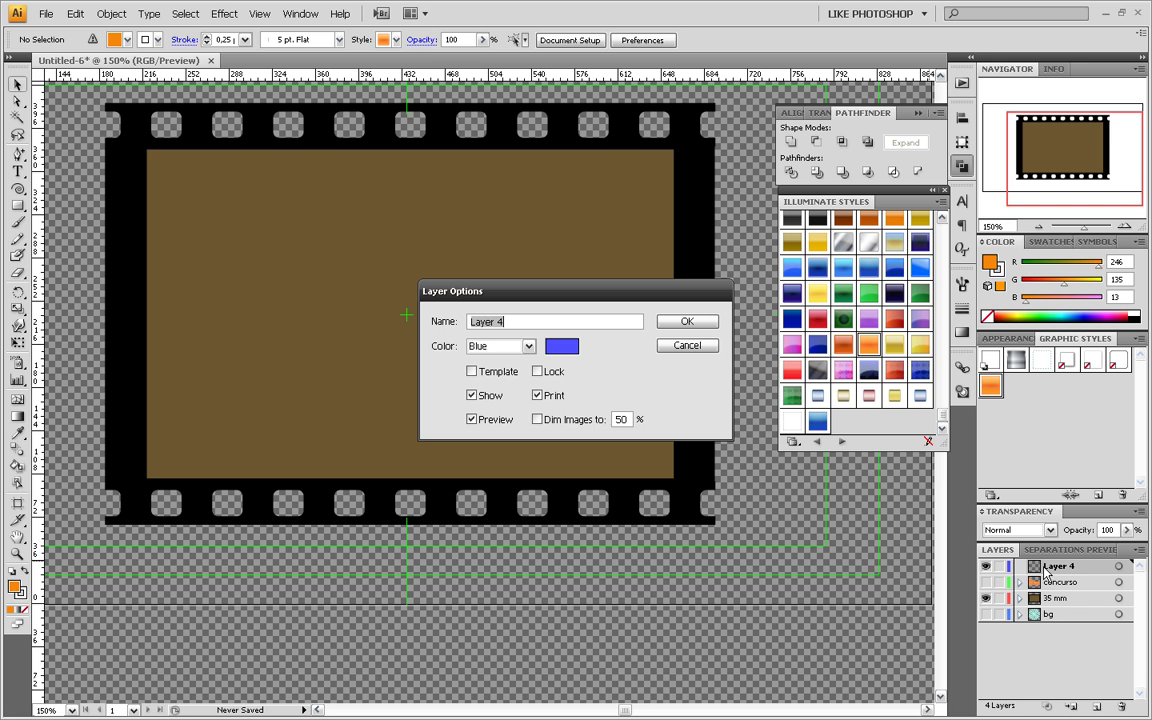
type("intro")
key("Return")
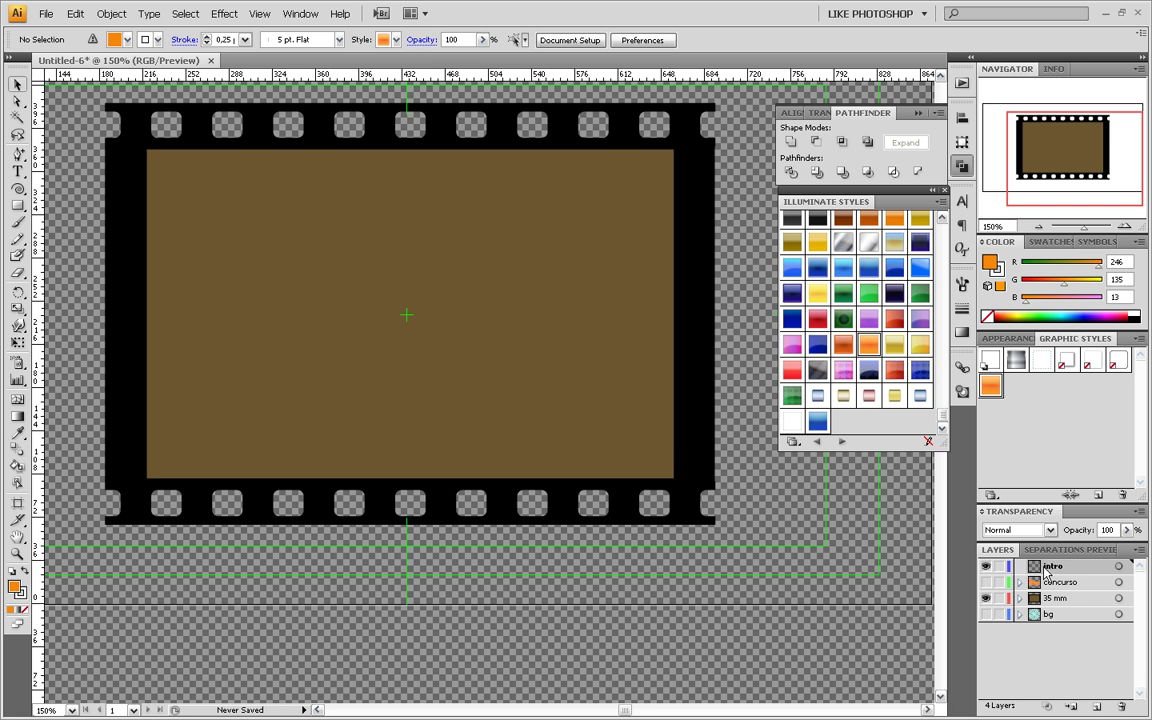
left_click(20, 174)
Type INTRO in the film frame and 2009 below it
left_click(220, 240)
type("INTRO")
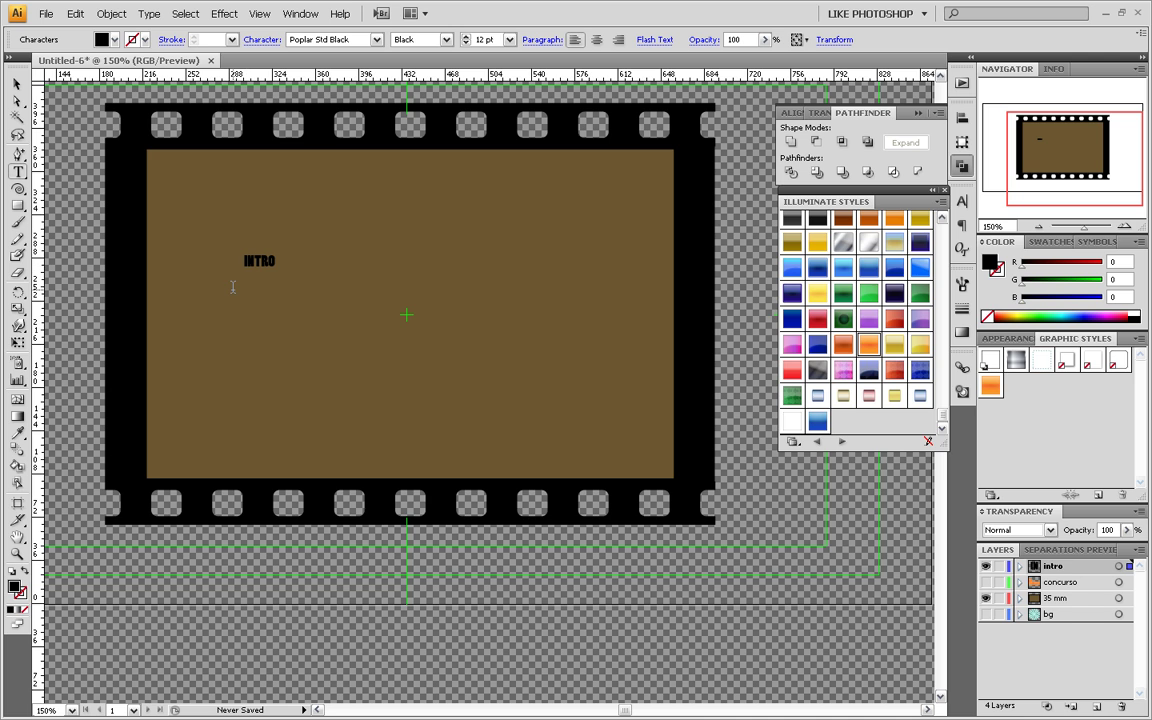
left_click(20, 170)
left_click(312, 336)
type("2009")
left_click(17, 82)
Enlarge INTRO across the upper frame and 2009 to about 70 pt beneath it
left_click(263, 262)
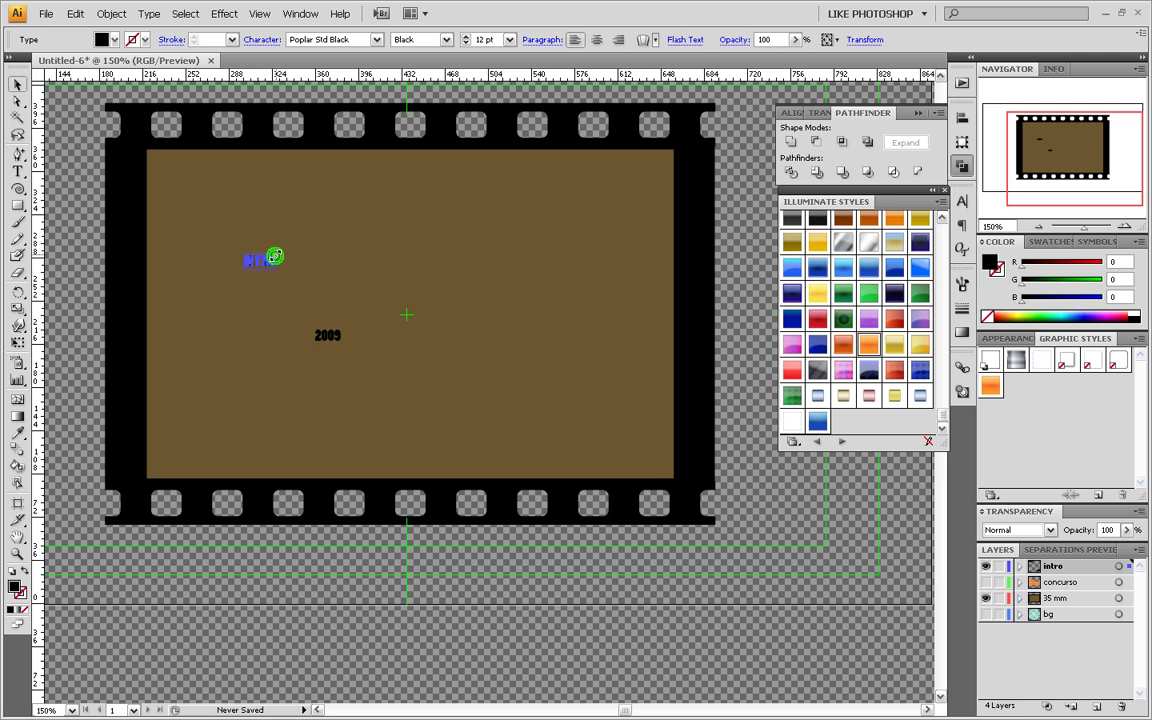
mouse_move(278, 255)
left_mouse_down()
mouse_move(447, 199)
mouse_move(428, 279)
left_mouse_up()
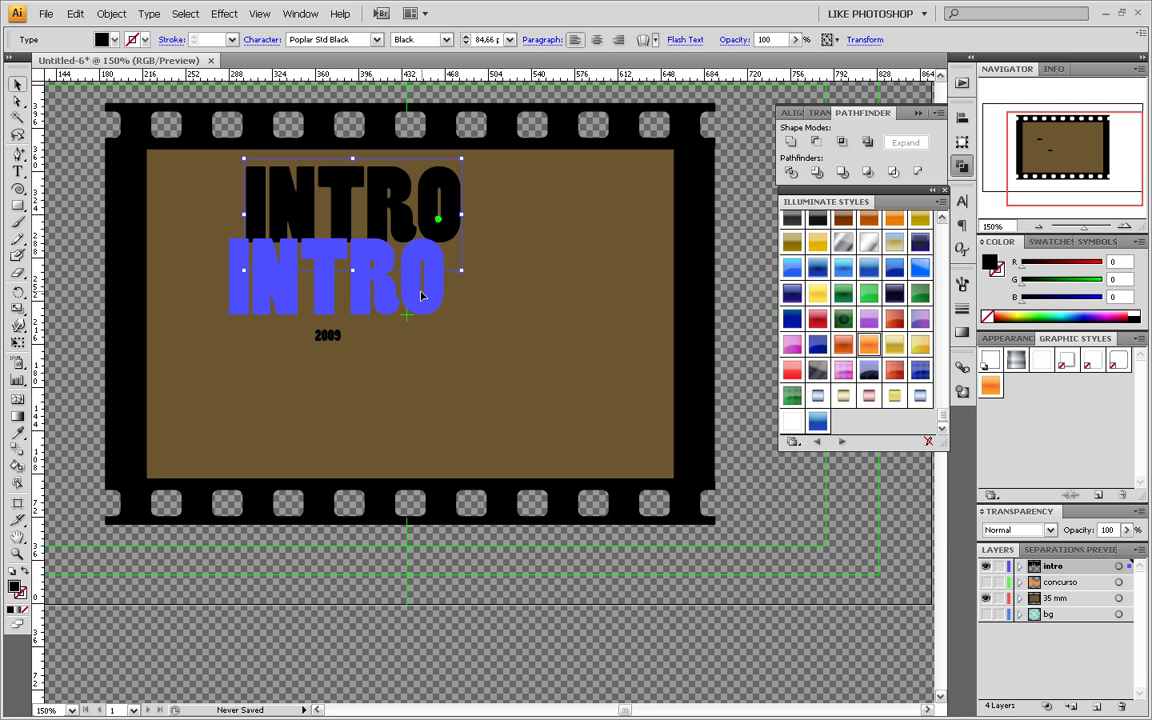
mouse_move(441, 233)
left_mouse_down()
mouse_move(632, 119)
mouse_move(605, 150)
left_mouse_up()
left_click_drag(534, 261, 508, 291)
left_click(332, 337)
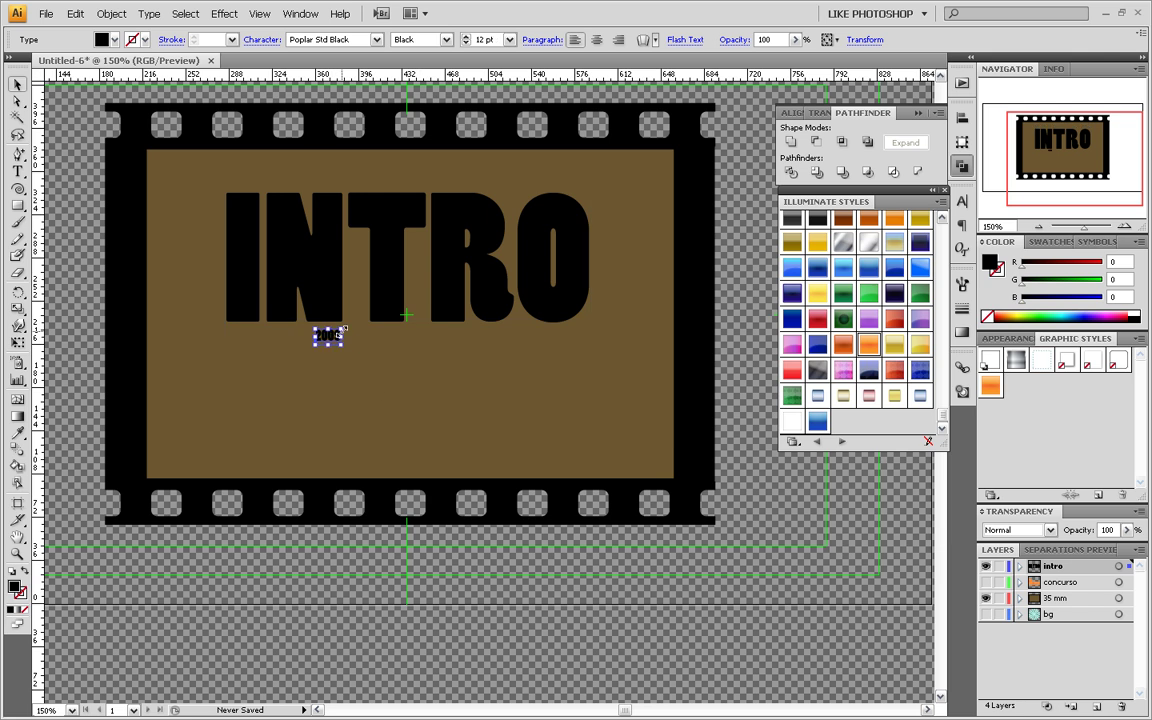
mouse_move(342, 329)
left_mouse_down()
mouse_move(464, 252)
mouse_move(557, 377)
left_mouse_up()
left_click(487, 636)
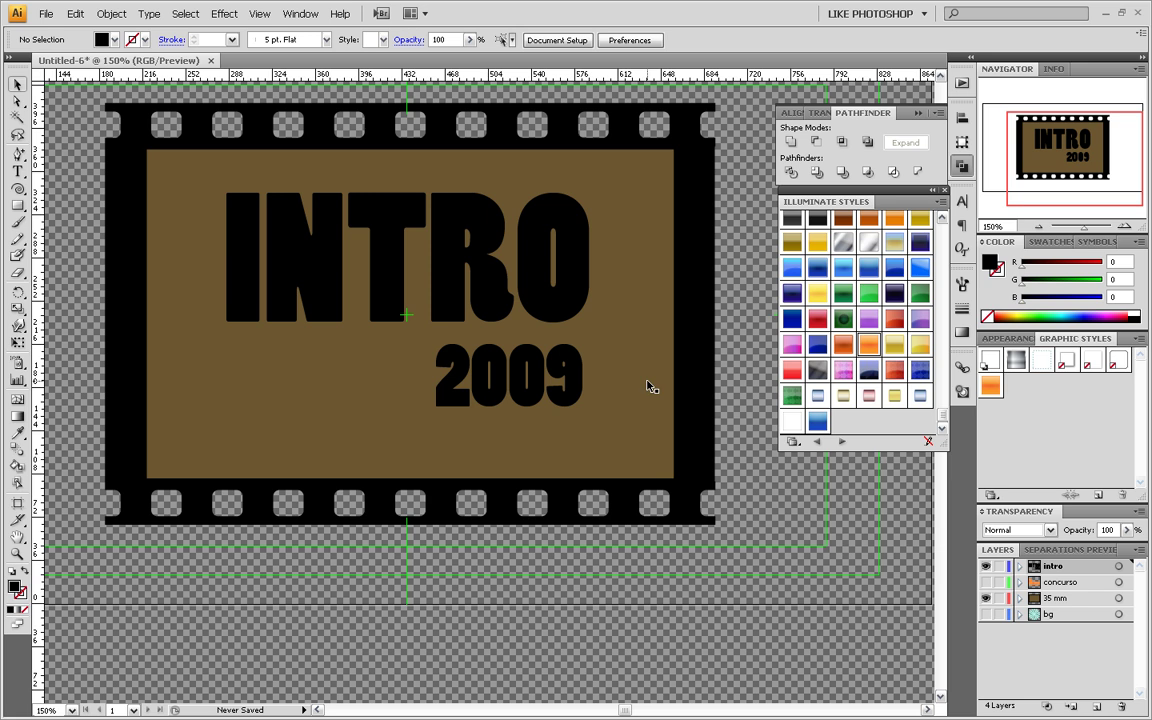
Apply the chrome Illuminate style to INTRO and 2009
left_click(382, 252)
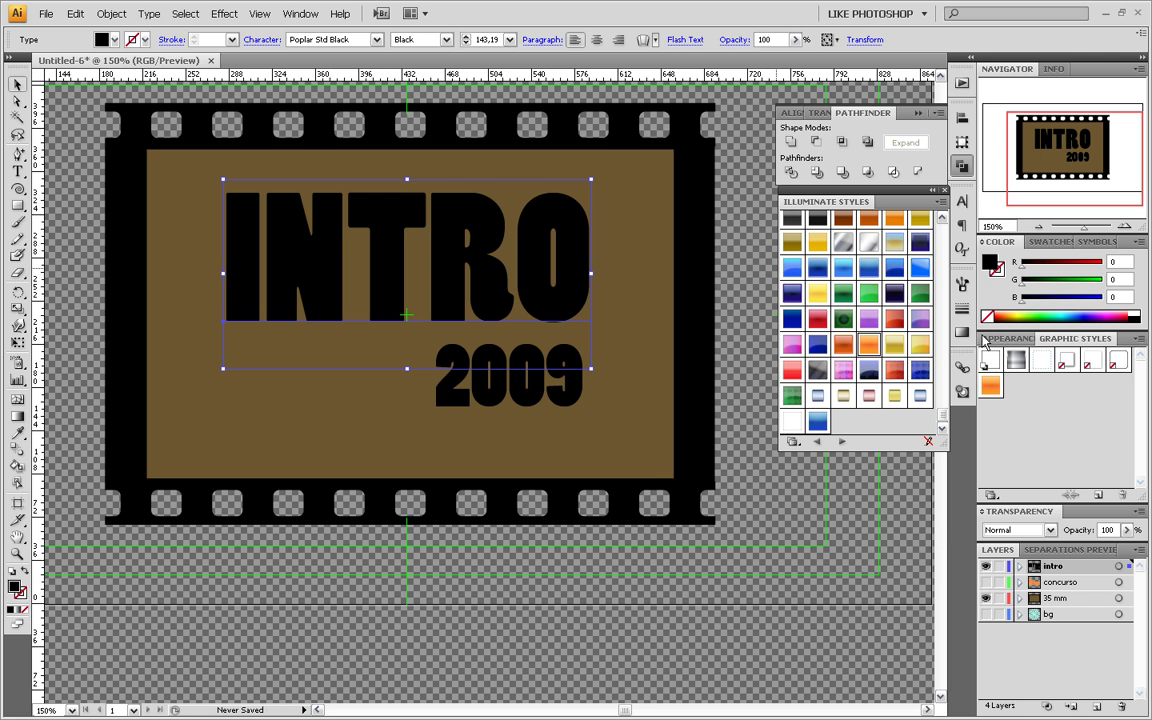
left_click(1015, 361)
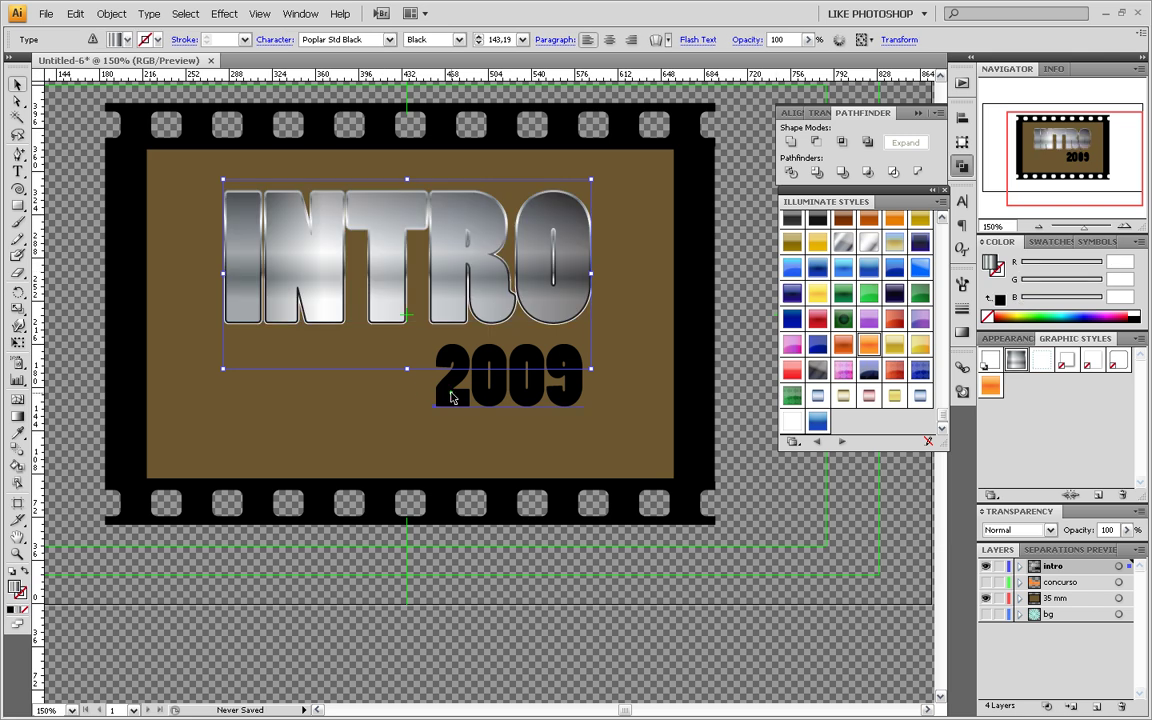
left_click(450, 393)
left_click(1015, 361)
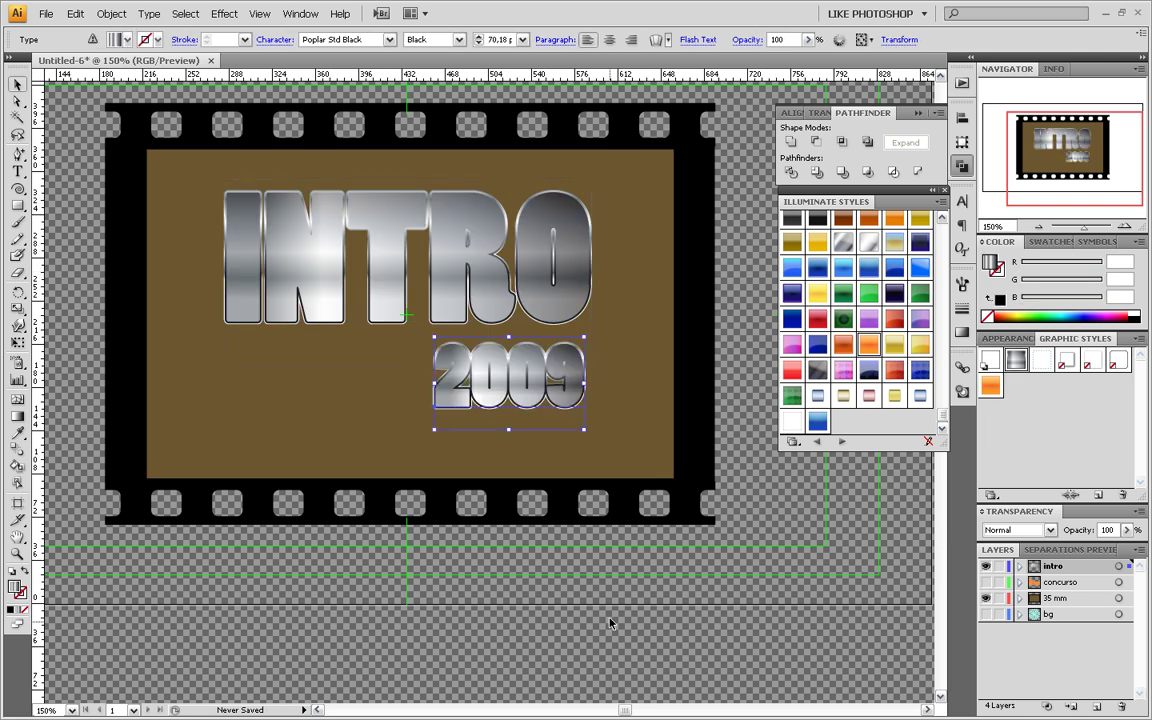
left_click(607, 633)
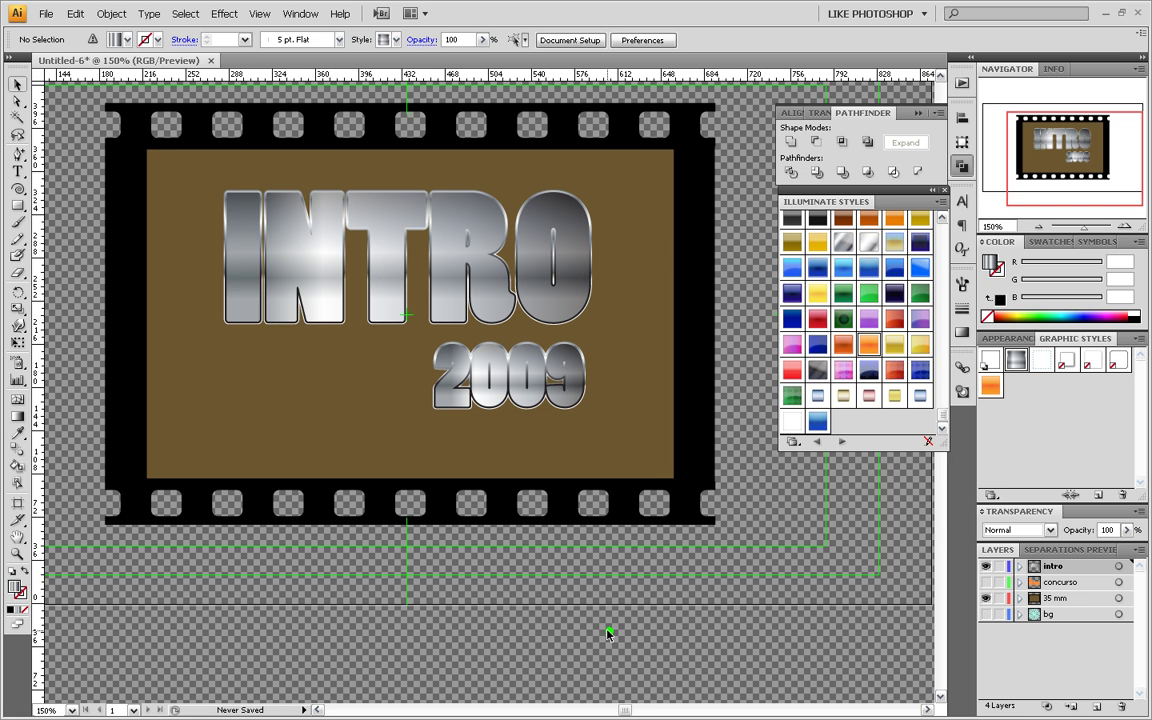
Enter and exit text editing on INTRO and 2009, then deselect
double_click(395, 272)
key("Escape")
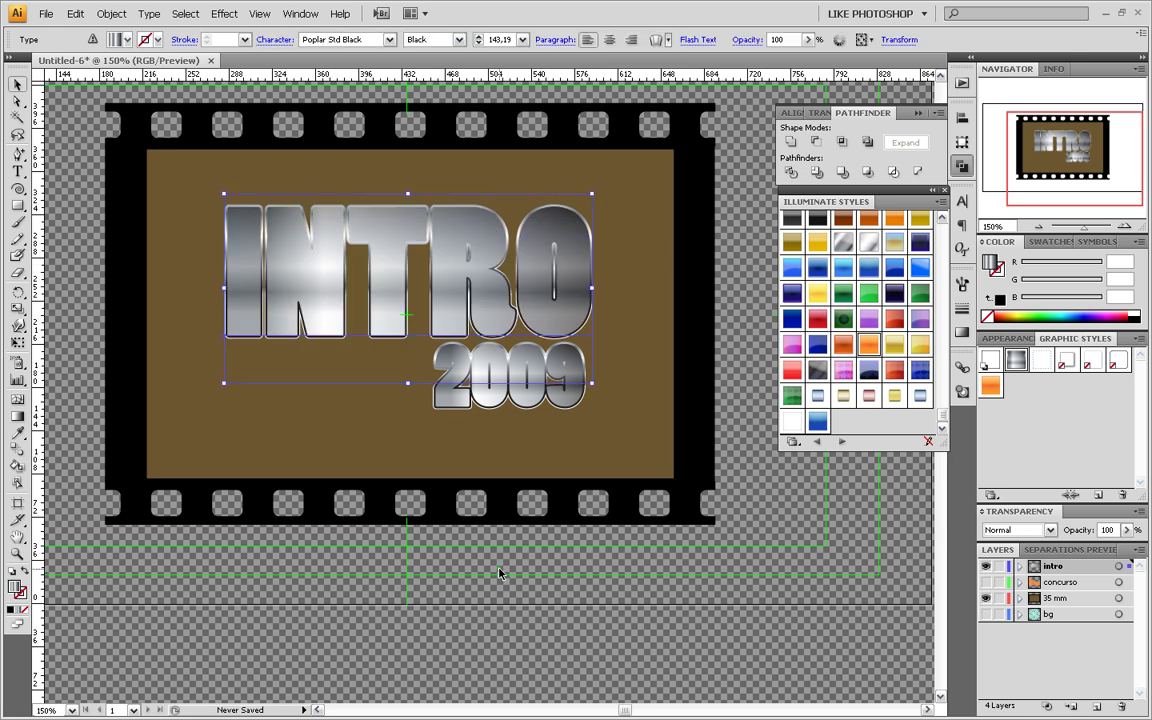
left_click(500, 568)
double_click(513, 392)
key("Escape")
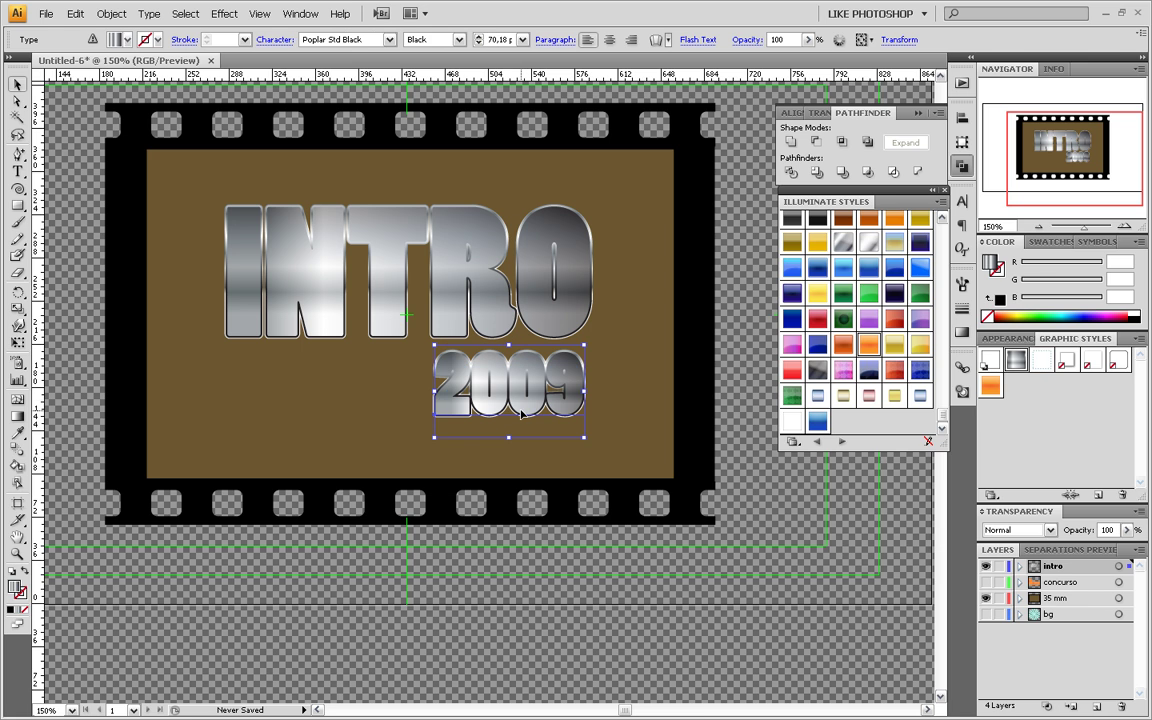
double_click(524, 413)
key("Escape")
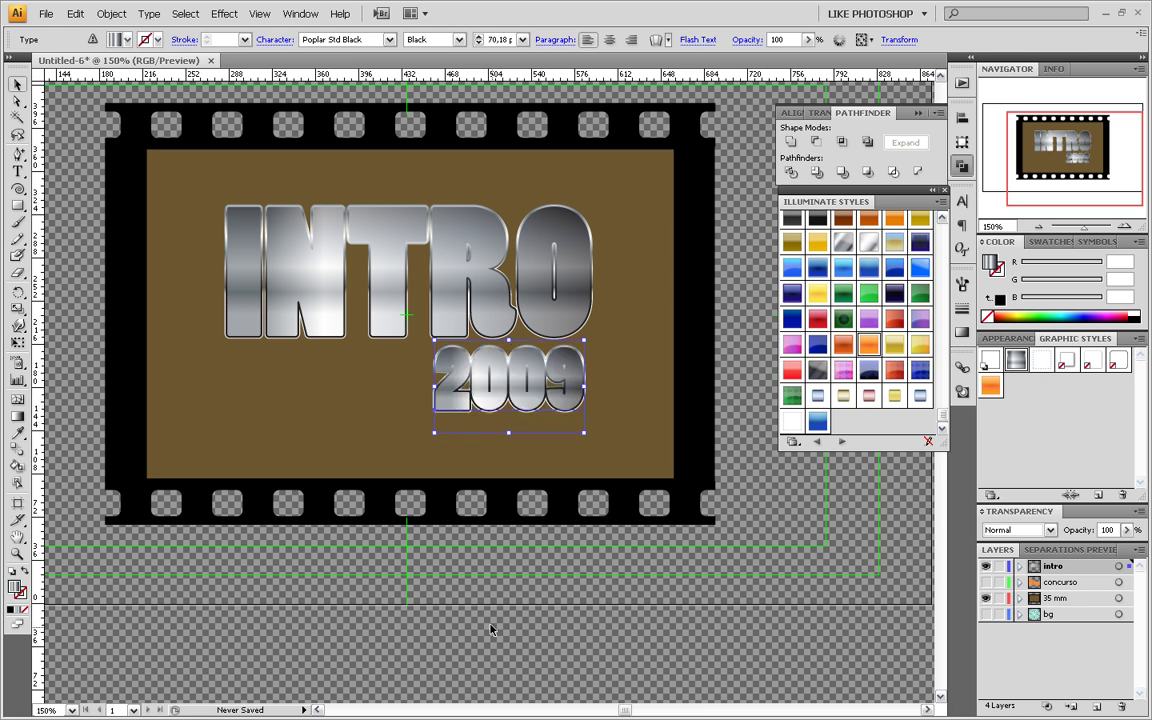
left_click(492, 659)
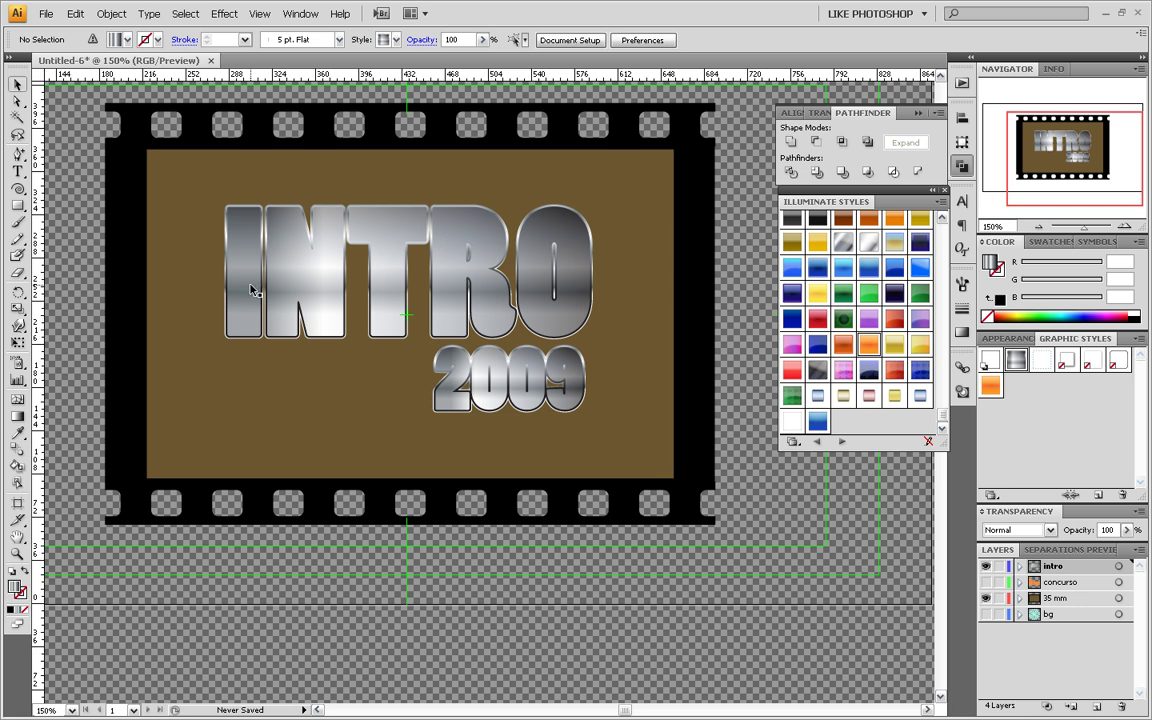
Hide the intro layer and add a new top layer named VIDEOEDICION
left_click(987, 567)
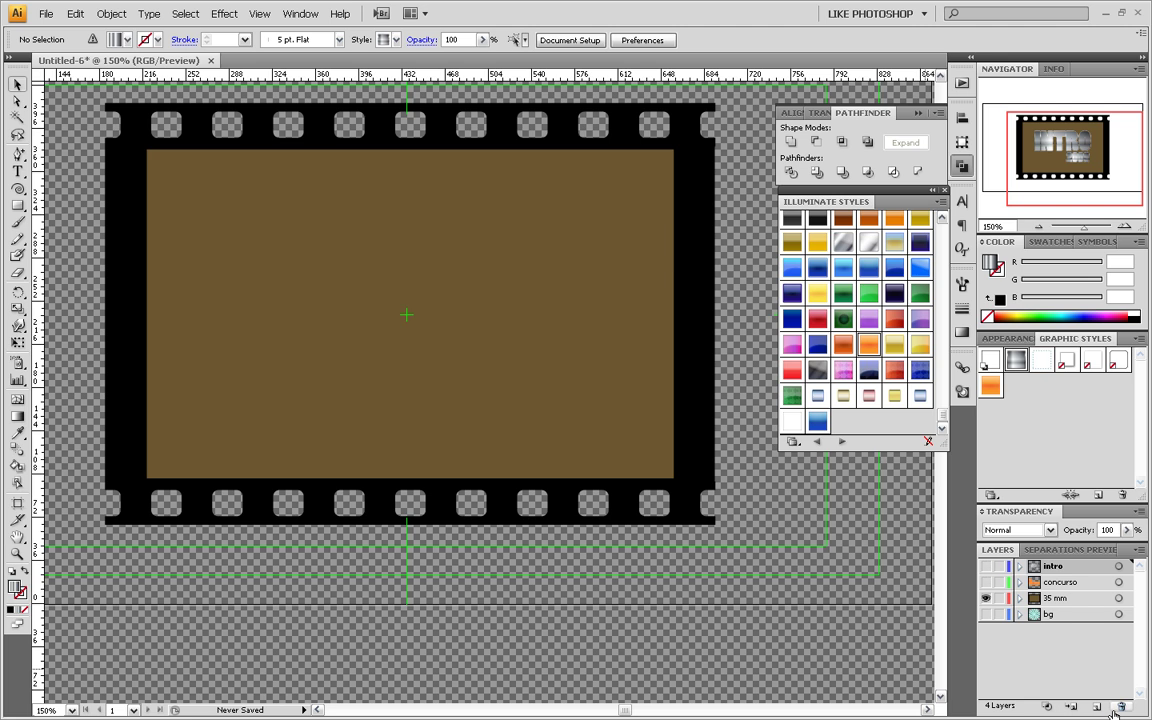
key("ctrl+l")
double_click(1060, 567)
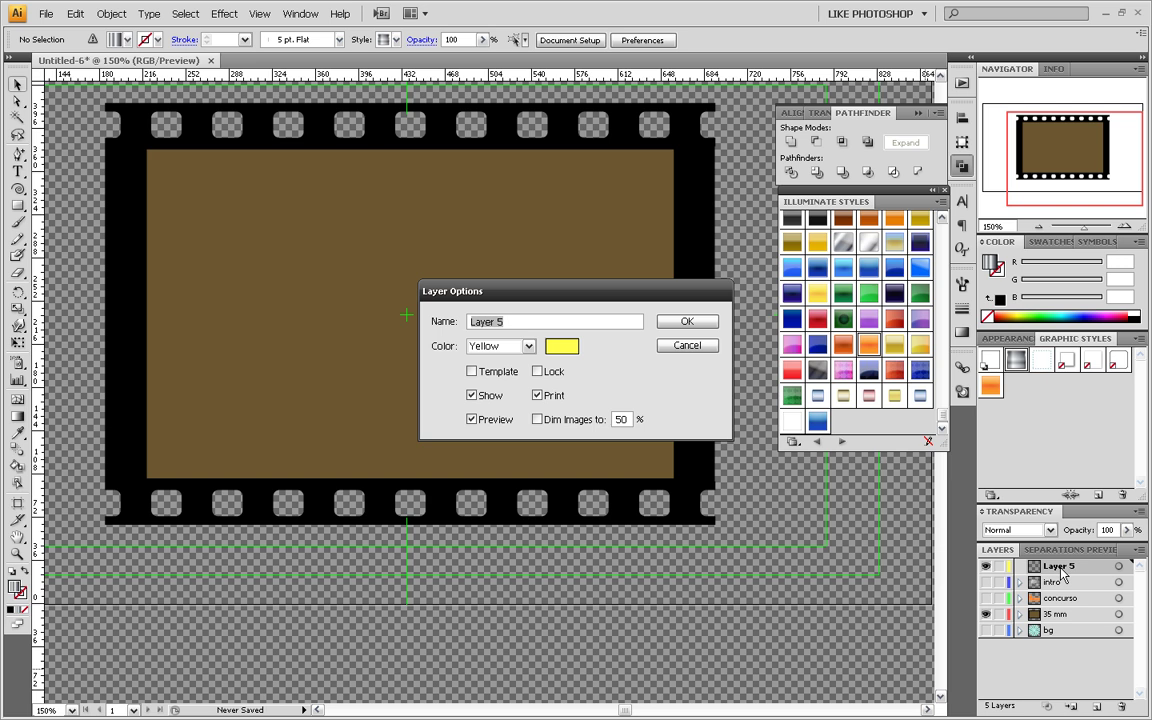
type("VIDEOEDICION")
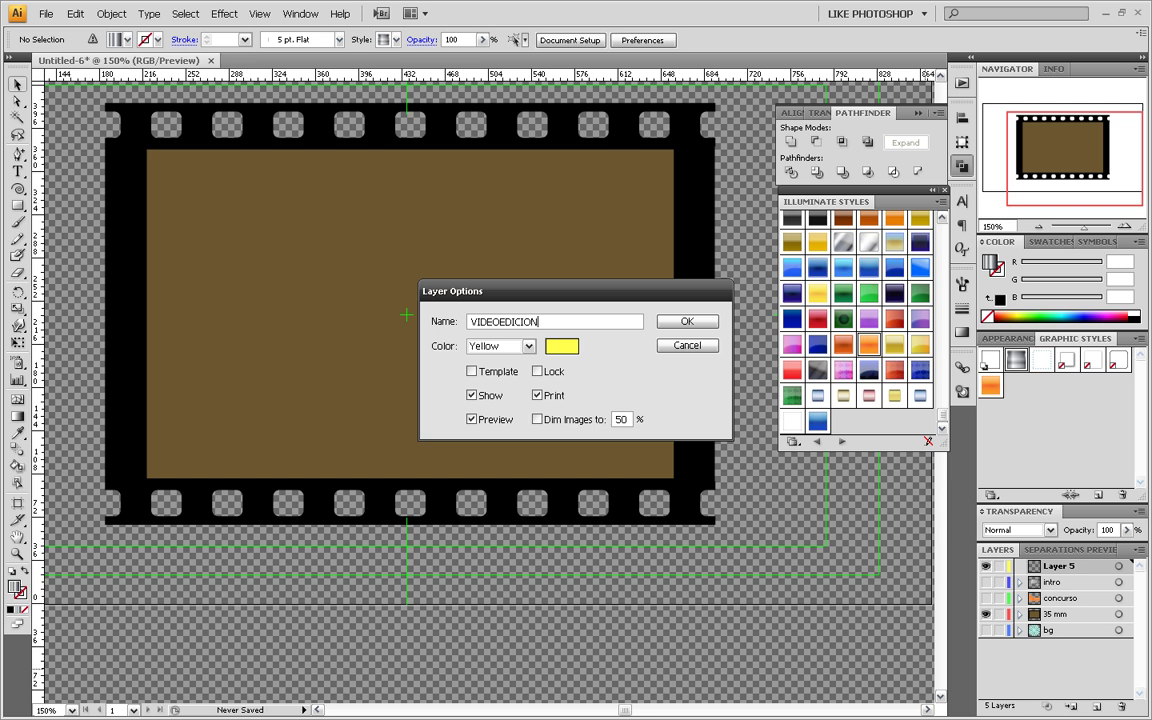
key("Return")
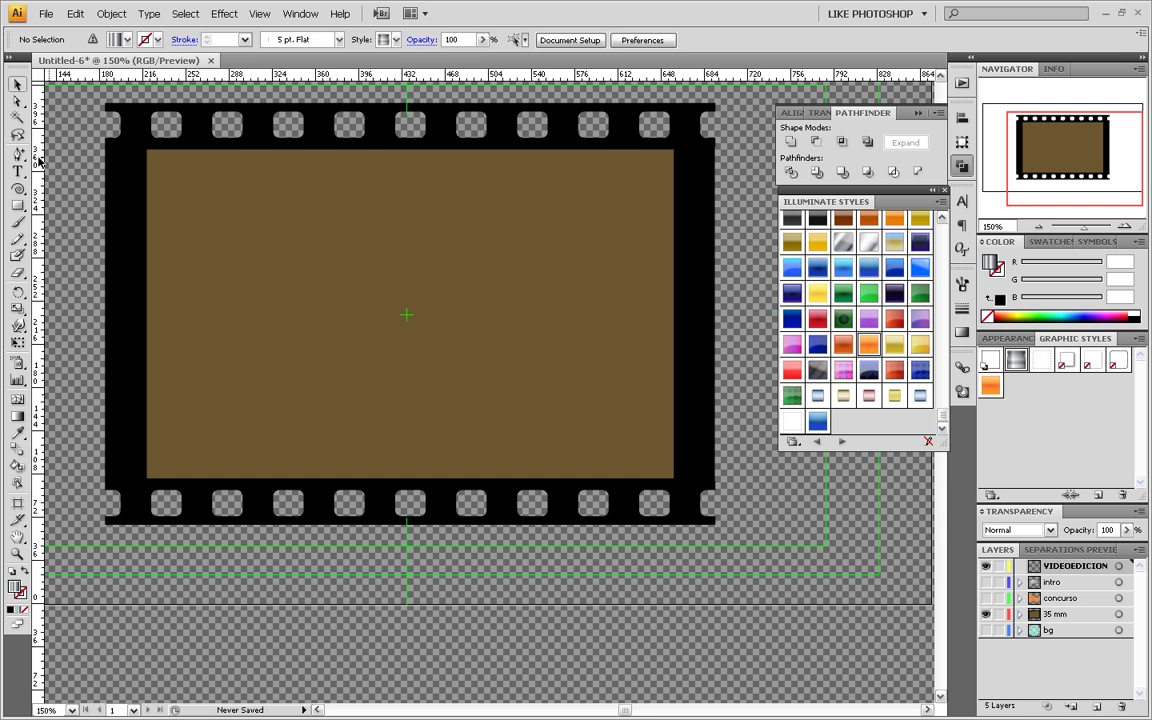
left_click(18, 172)
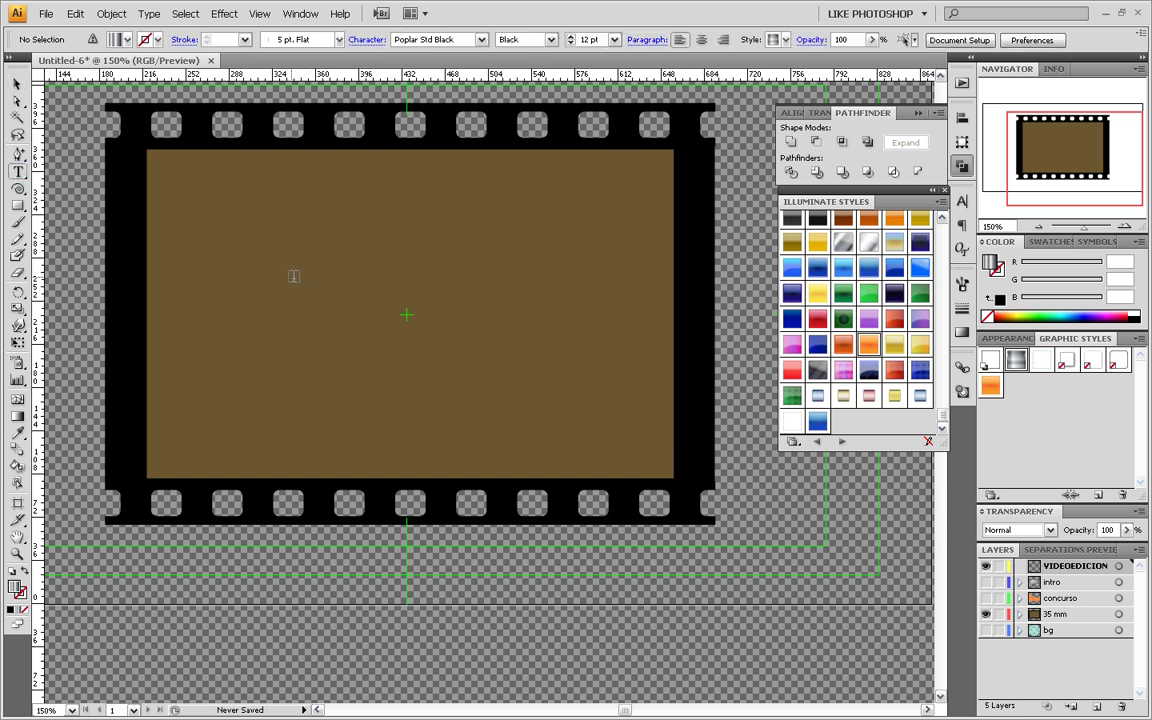
Type SOLO EN and VIDEOEDICION in the frame and enlarge SOLO EN slightly
left_click(286, 273)
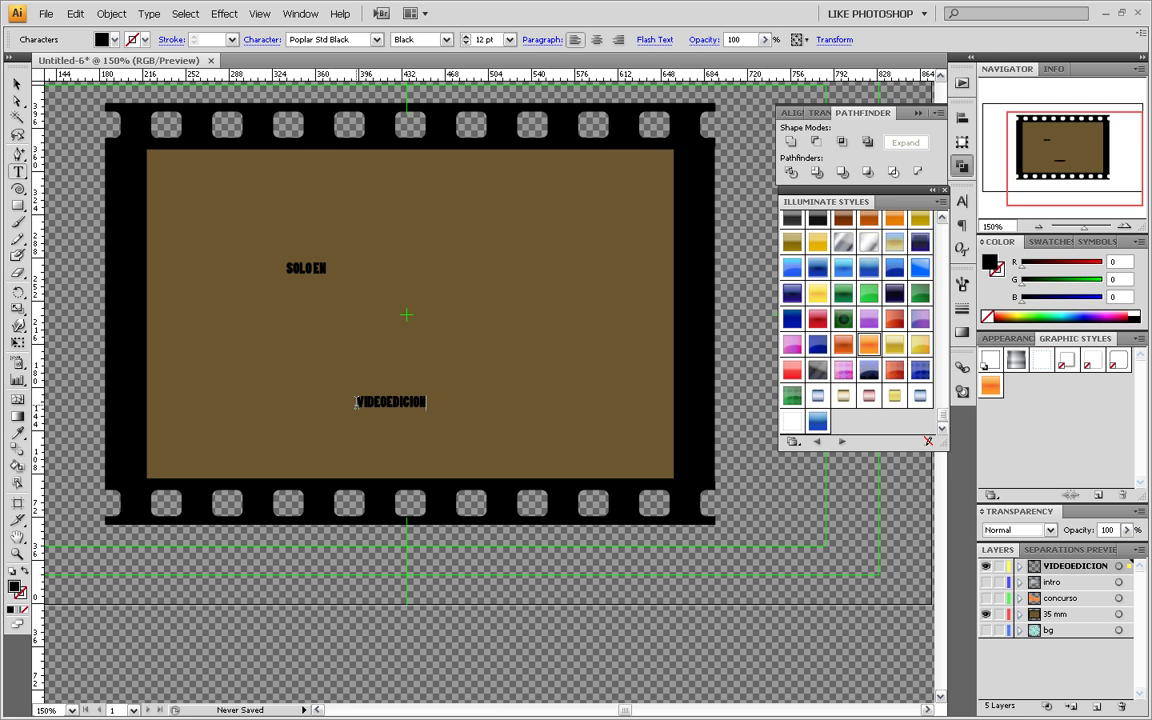
left_click(17, 80)
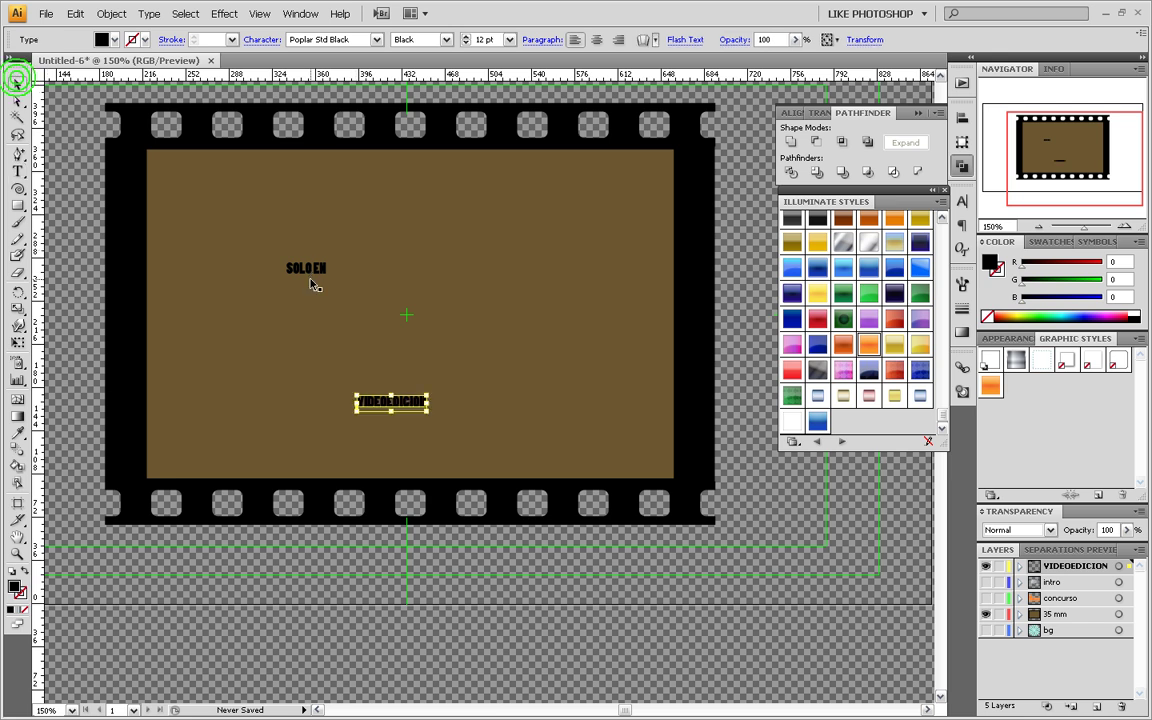
left_click(304, 268)
mouse_move(327, 259)
left_mouse_down()
mouse_move(417, 227)
mouse_move(289, 254)
left_mouse_up()
Enlarge VIDEOEDICION to about 74.61 pt under SOLO EN with tracking 35
left_click(388, 402)
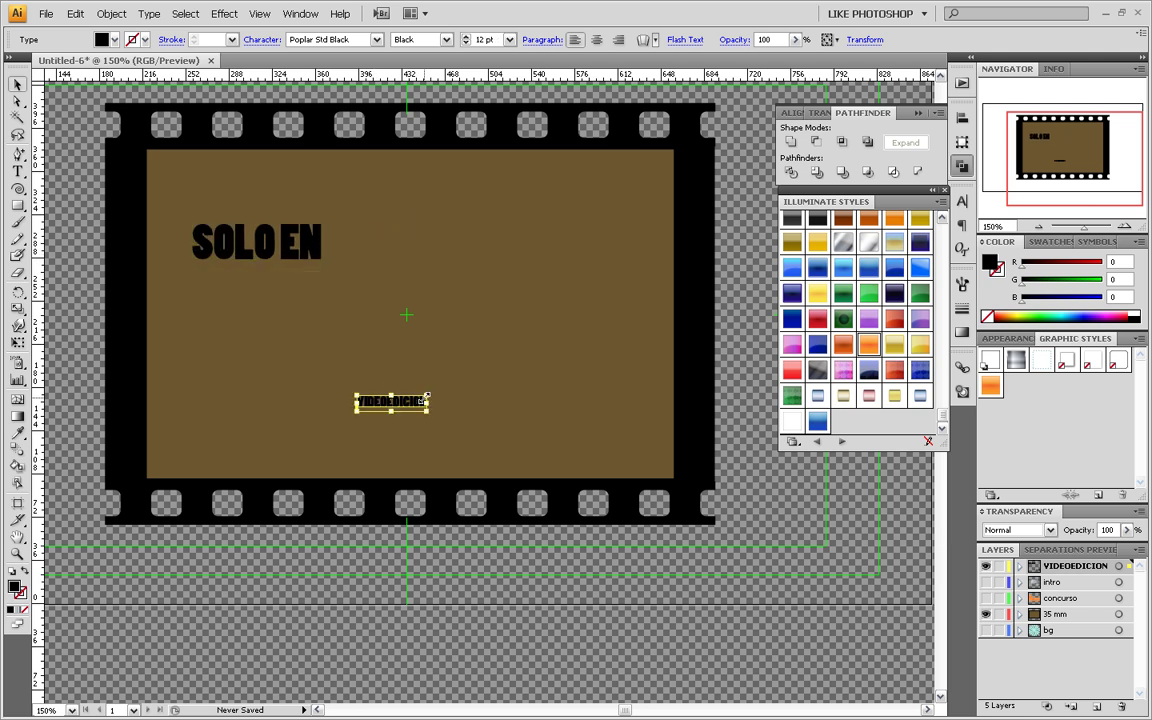
left_click_drag(428, 395, 752, 243)
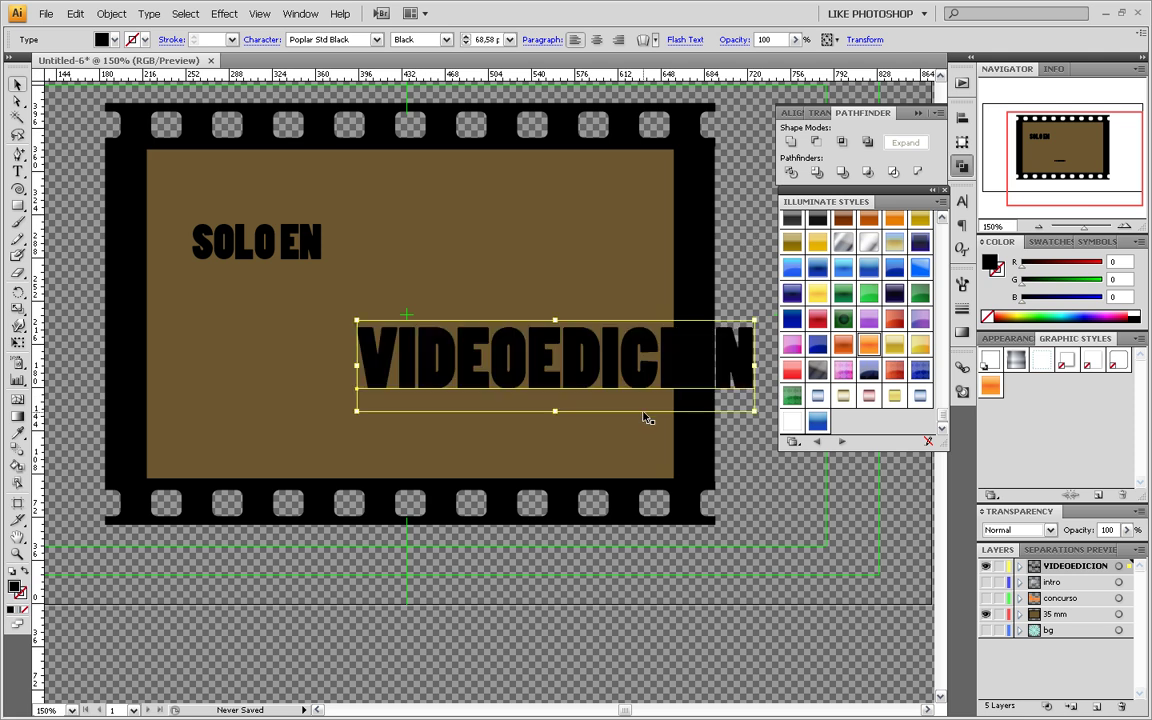
left_click_drag(643, 410, 499, 400)
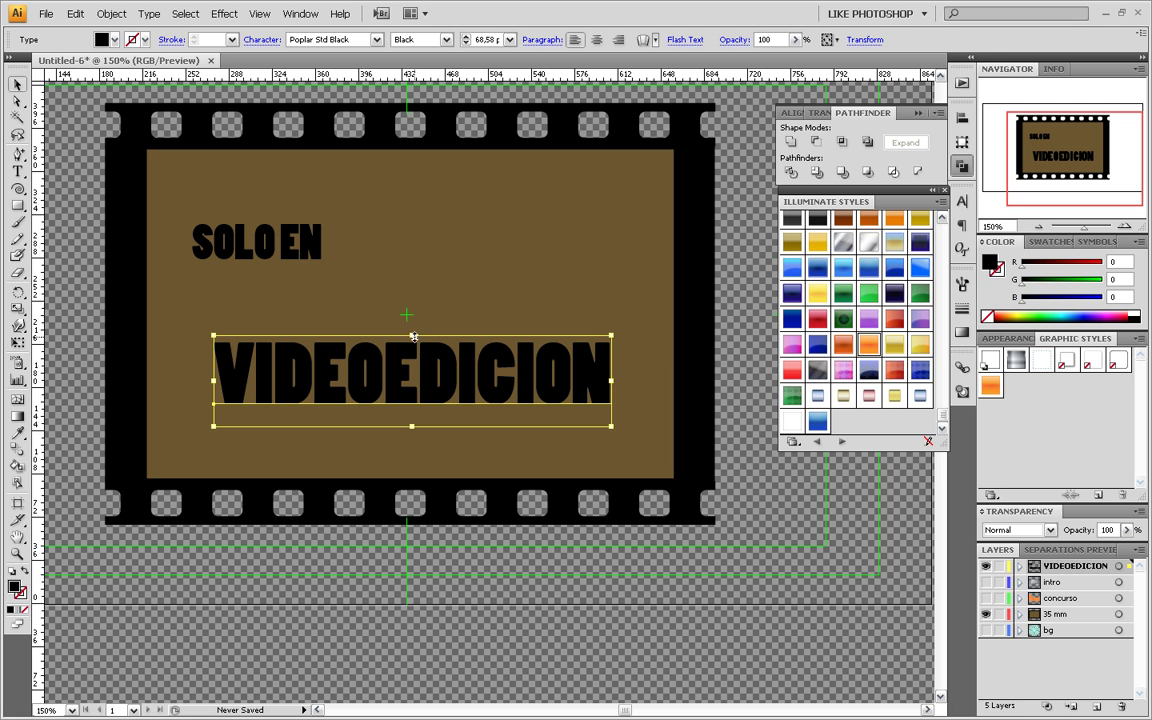
left_click_drag(412, 335, 412, 327)
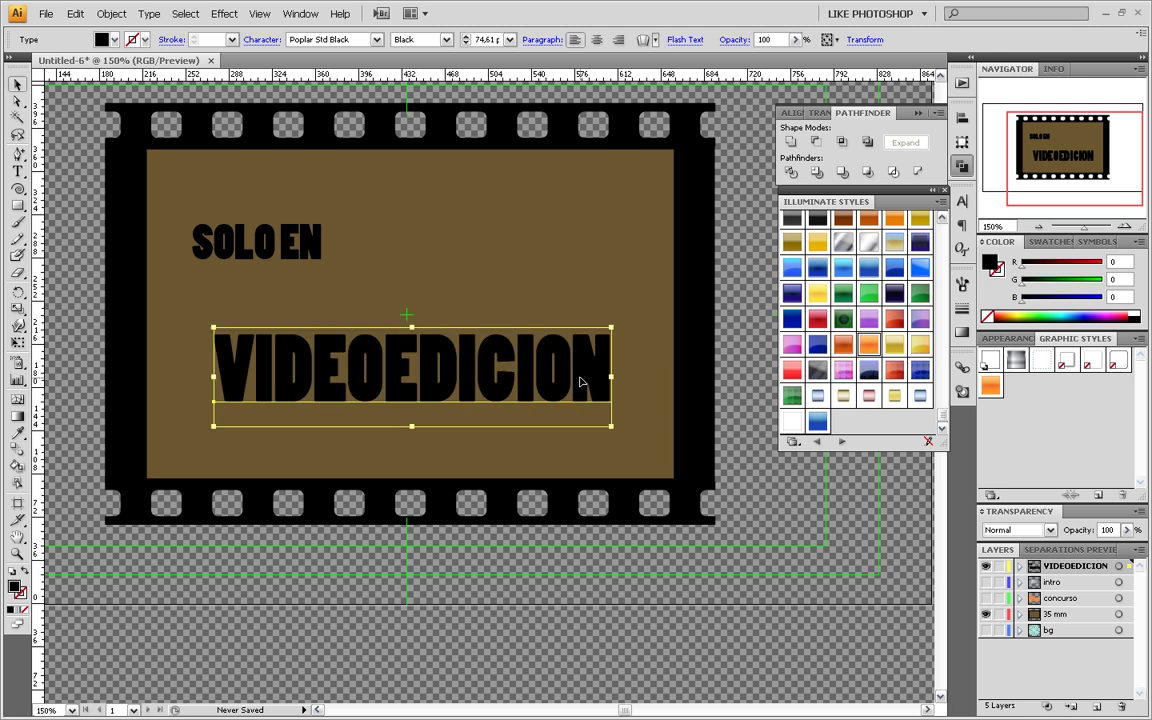
left_click(962, 201)
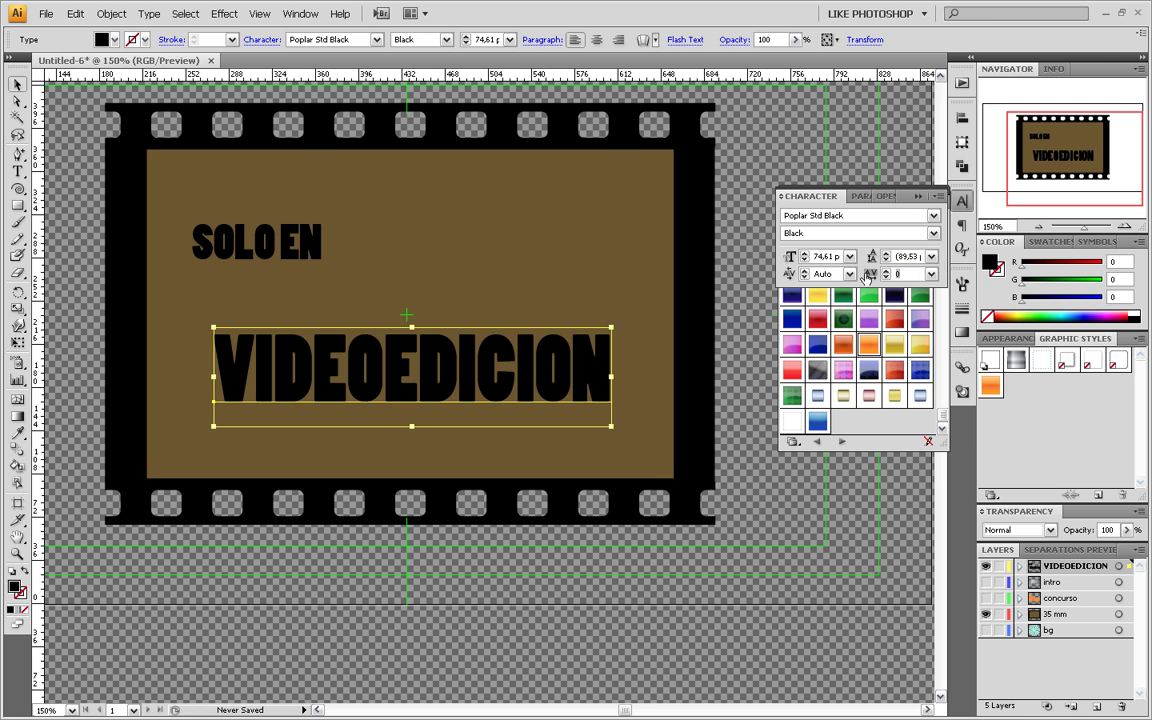
key("Return")
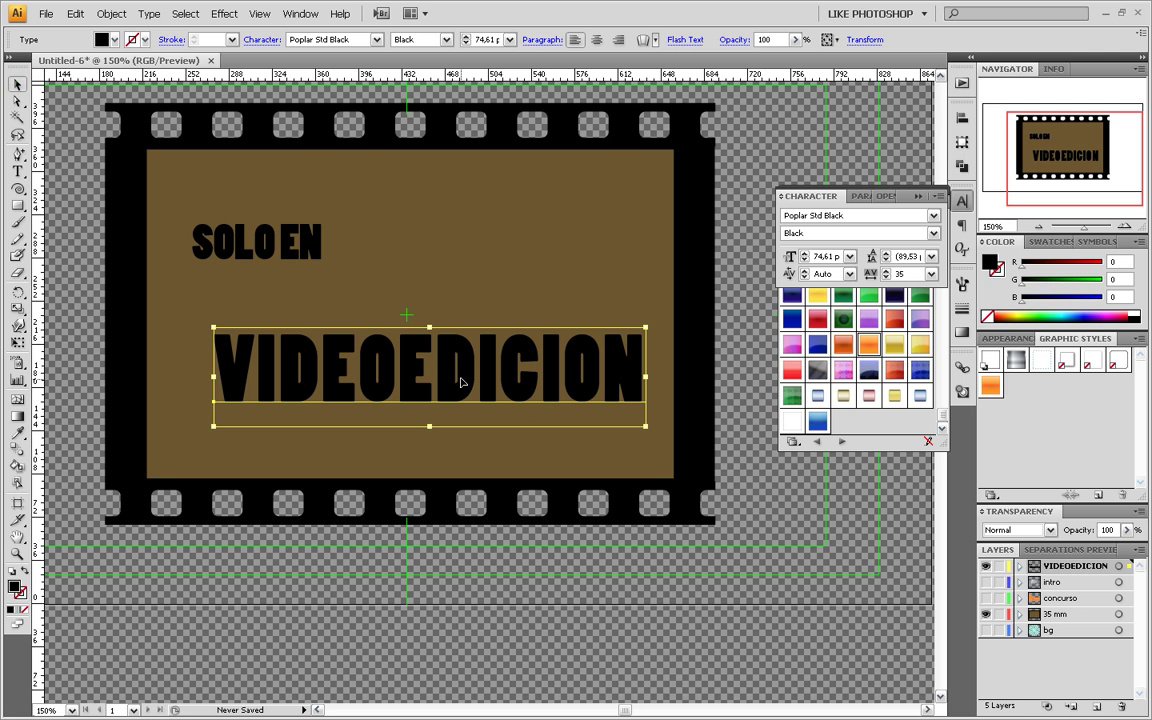
Try duplicating and nudging VIDEOEDICION, then undo back to one copy
left_click_drag(462, 388, 443, 385)
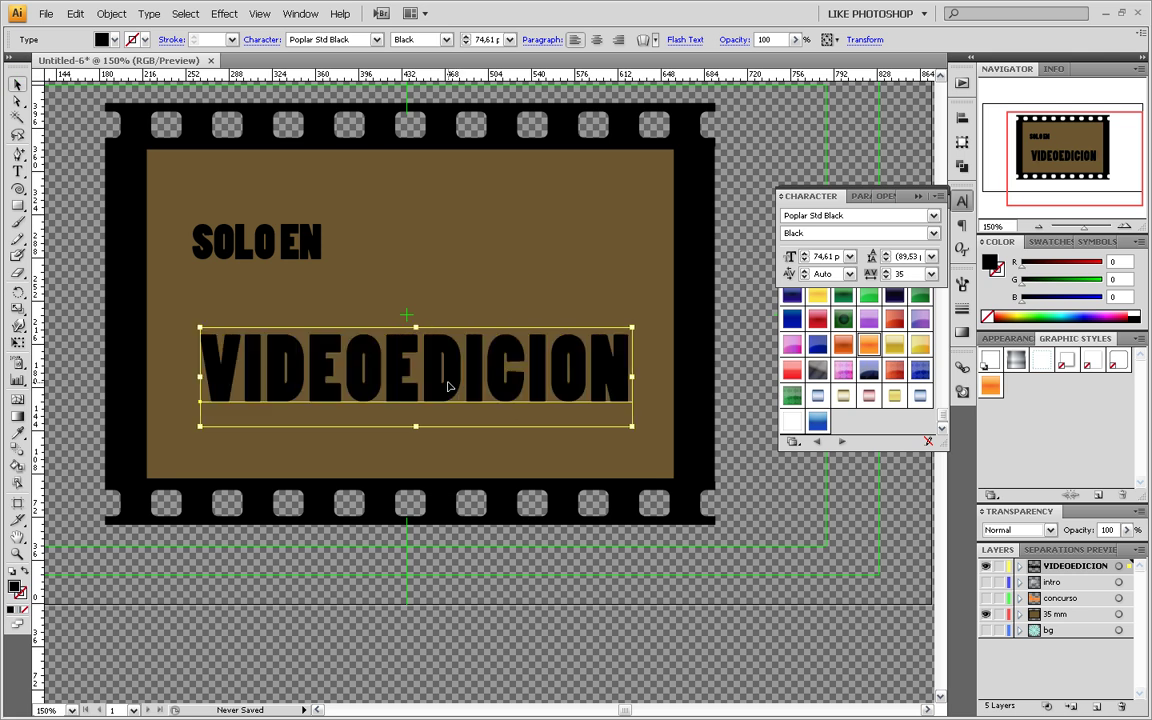
key("ctrl+[")
key("ctrl+z")
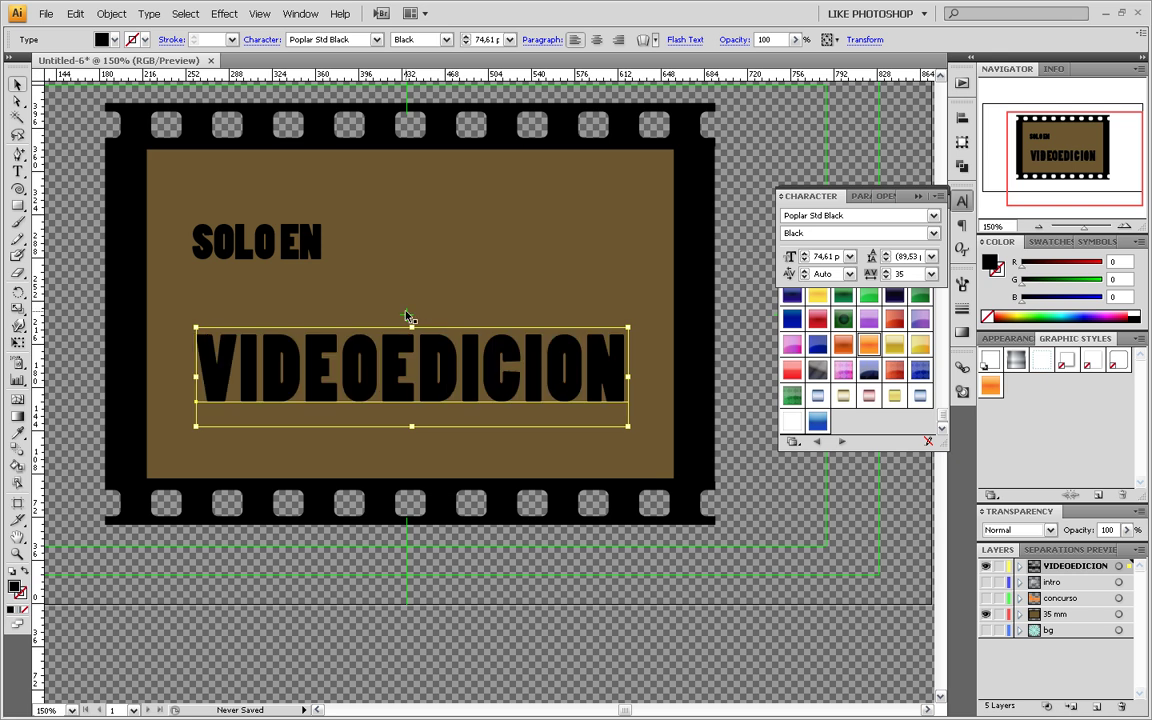
left_click_drag(407, 315, 410, 318)
key("ctrl+z")
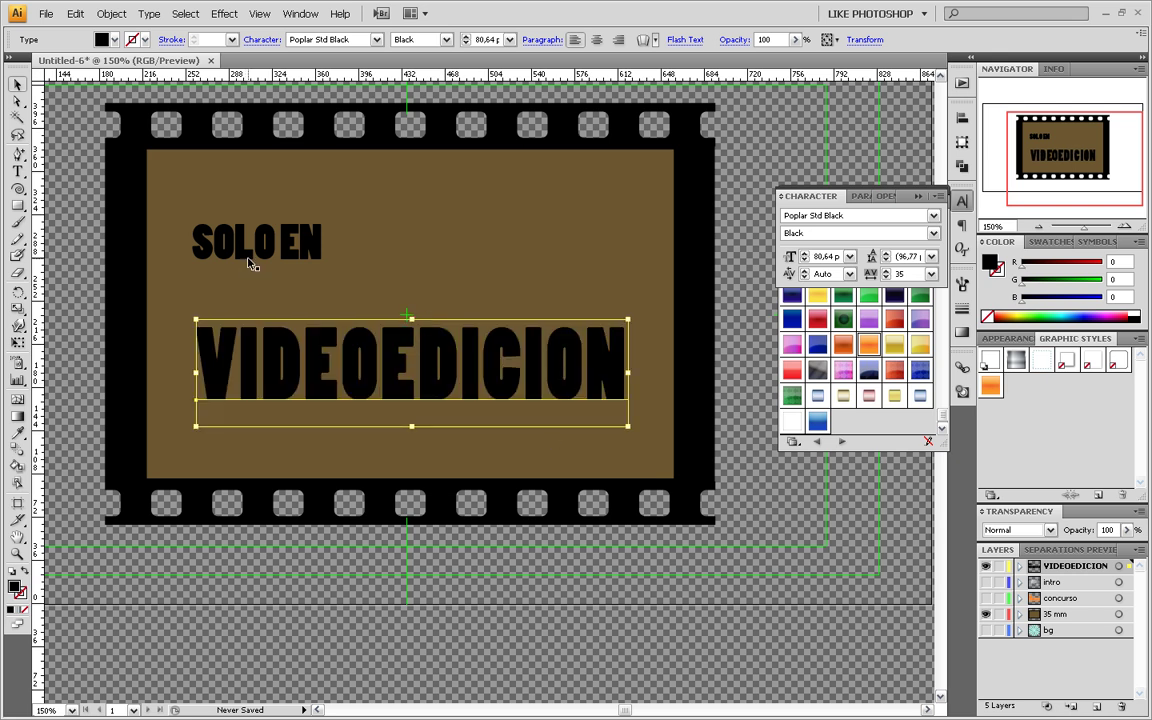
Enlarge SOLO EN to about 58 pt and set it just above VIDEOEDICION
left_click(312, 236)
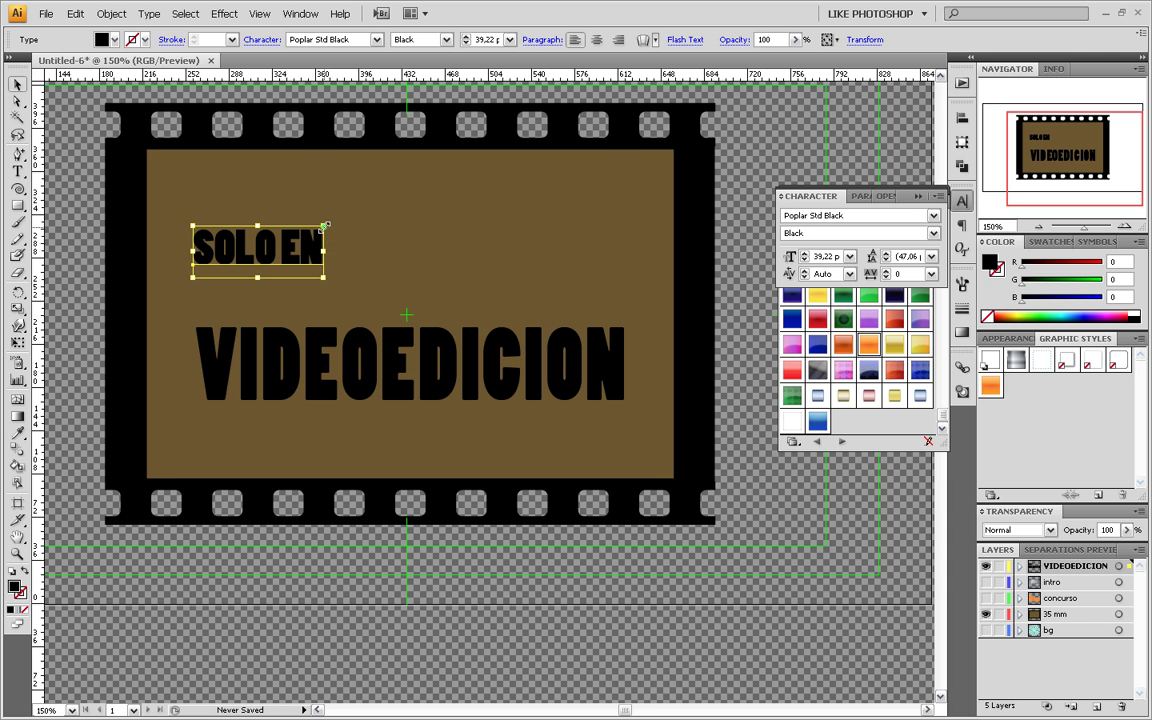
left_click_drag(323, 228, 387, 201)
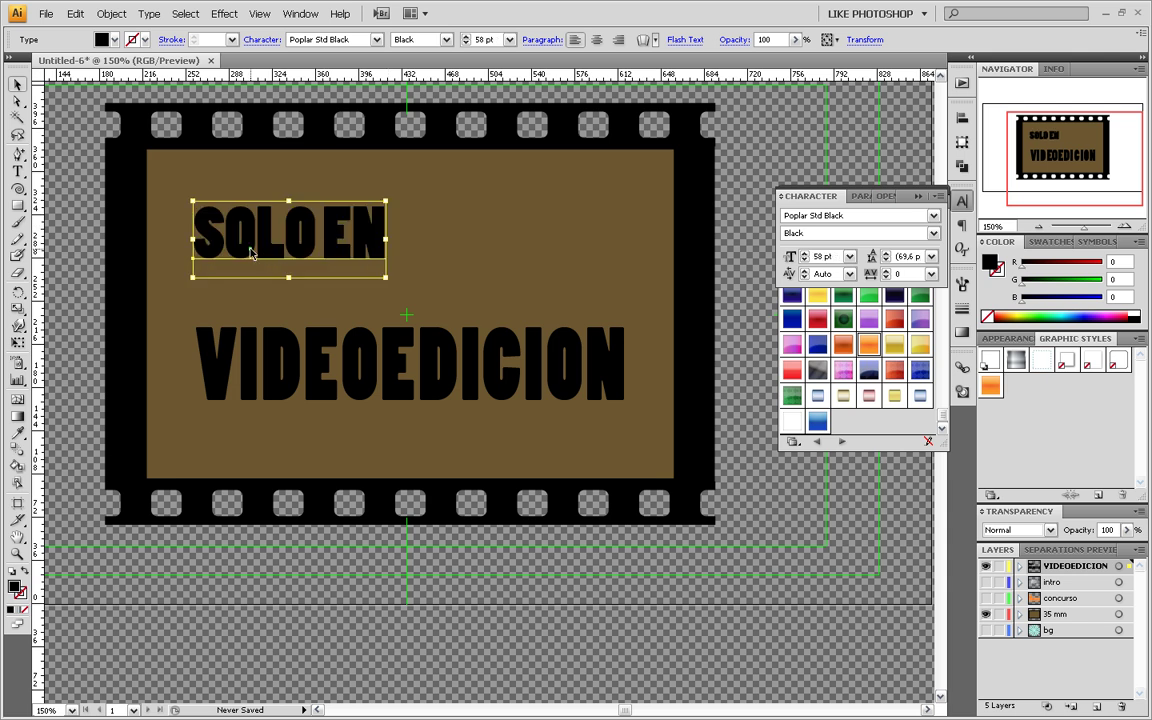
left_click_drag(230, 230, 232, 280)
left_click(226, 337)
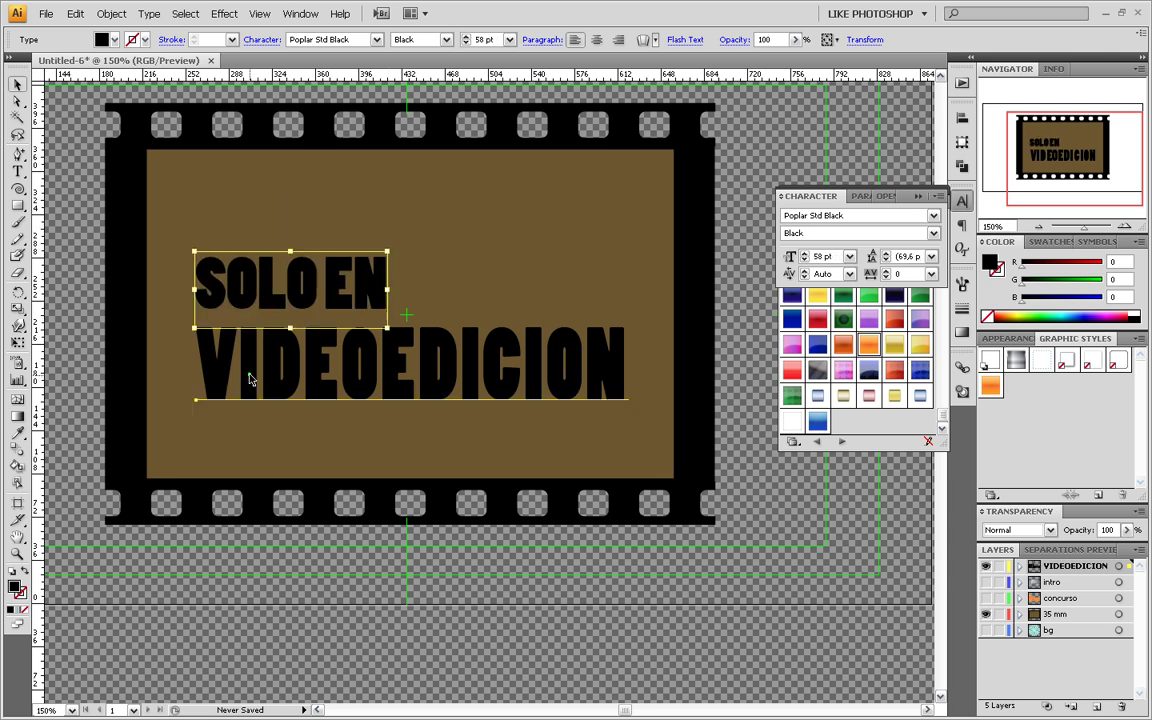
left_click(326, 638)
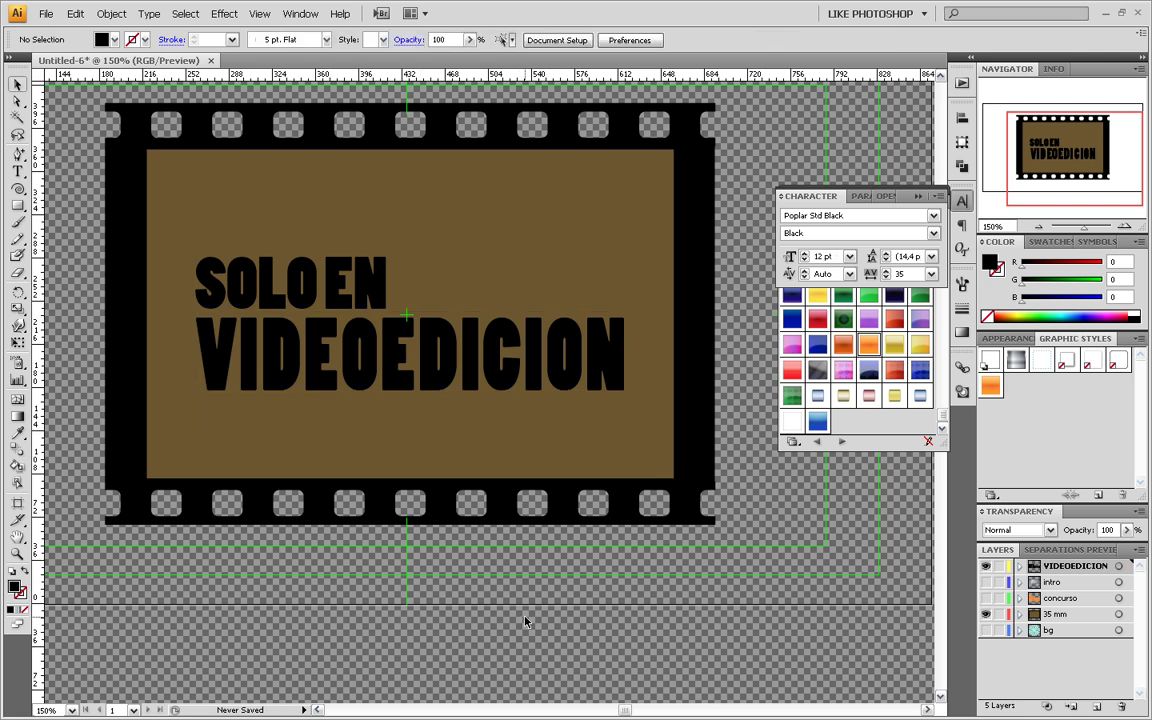
Apply the orange glossy Illuminate style to VIDEOEDICION and SOLO EN
left_click(474, 372)
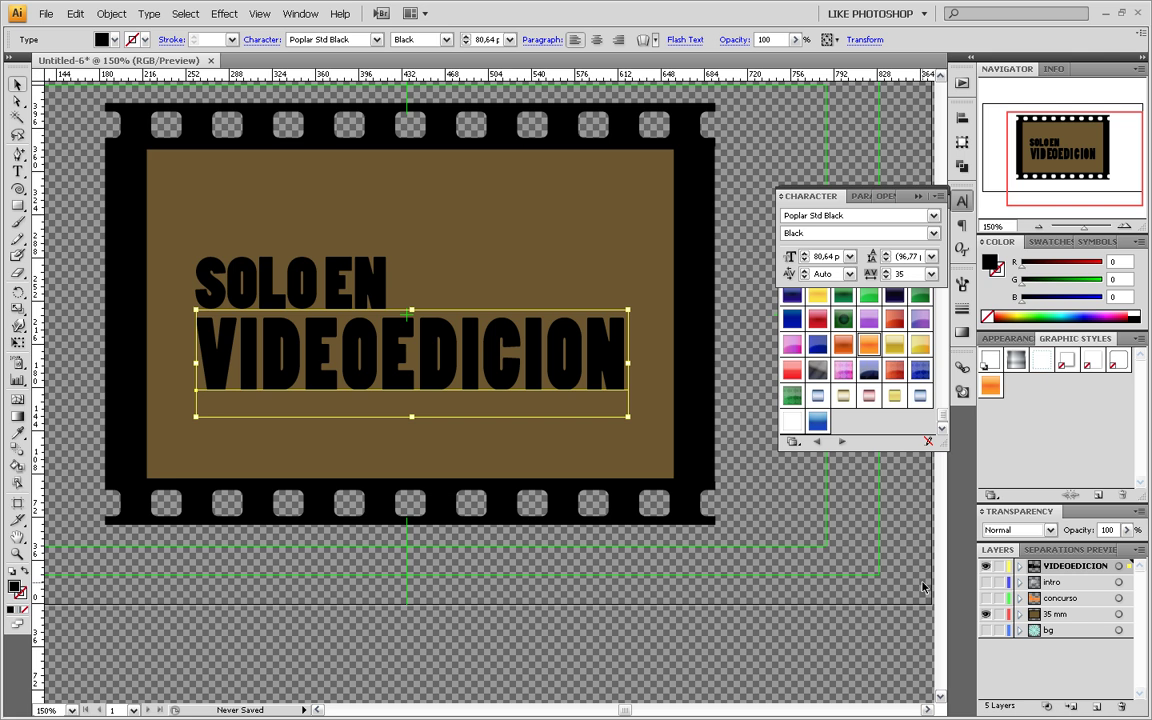
left_click(870, 345)
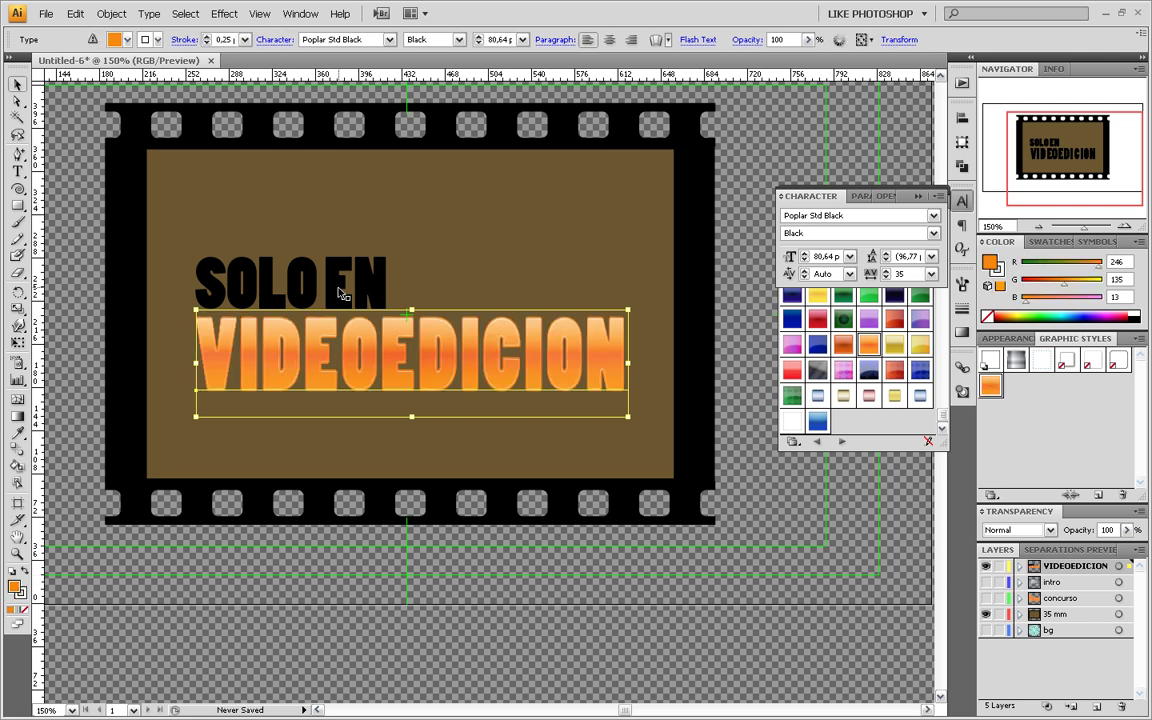
left_click(310, 247)
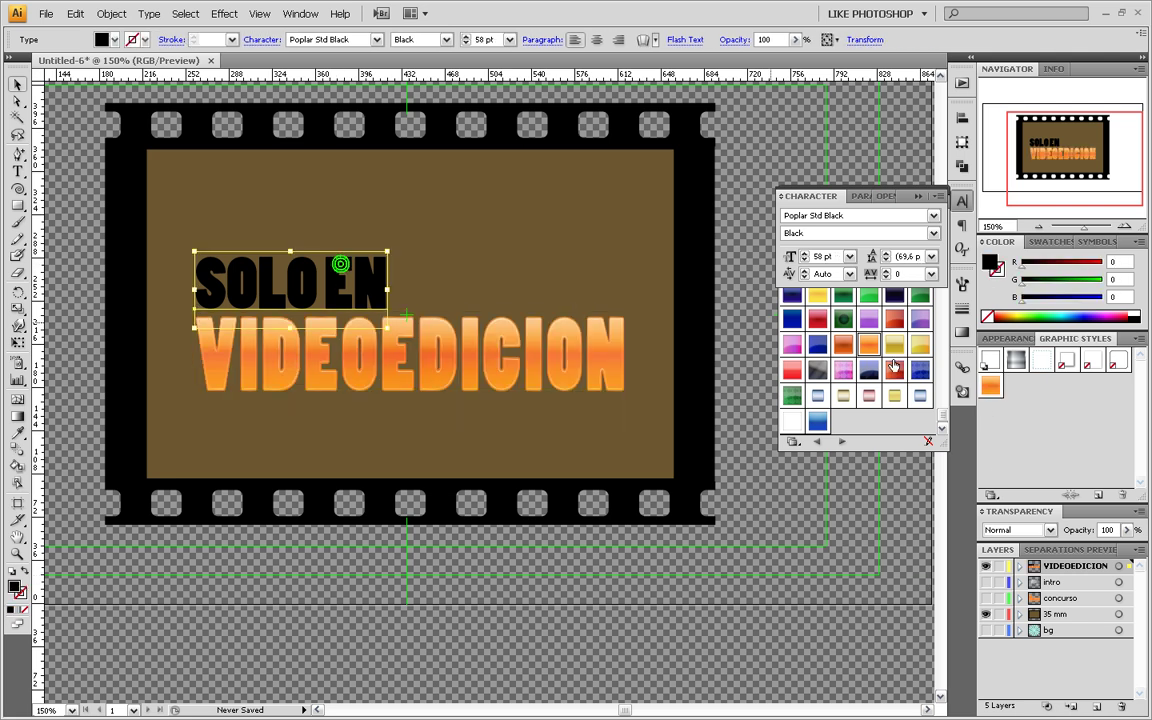
left_click(992, 390)
left_click(656, 641)
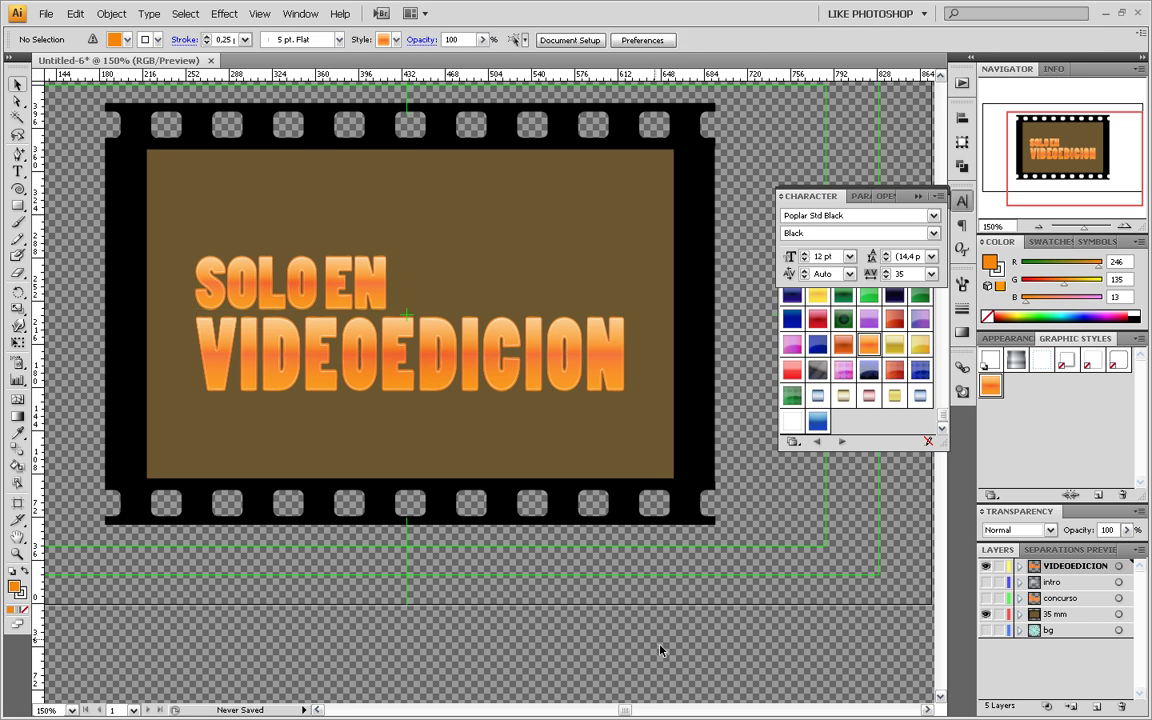
Hide the VIDEOEDICION layer and create a new layer named DIVIERTETE
left_click(986, 566)
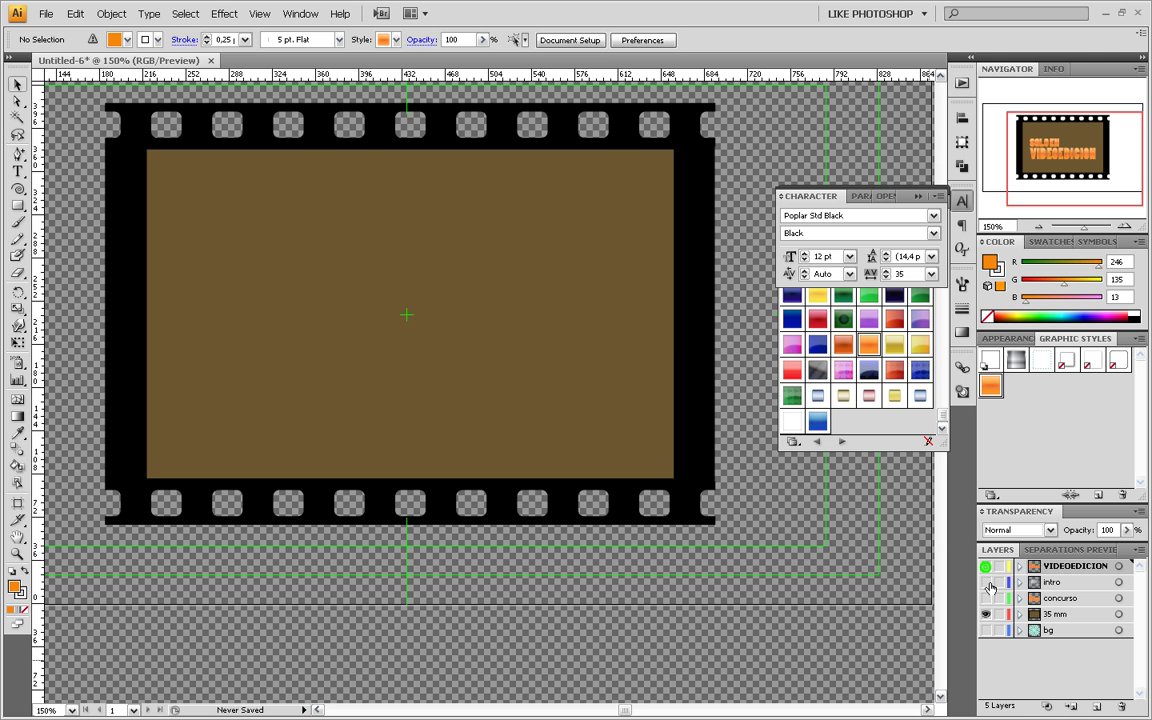
left_click(1098, 706)
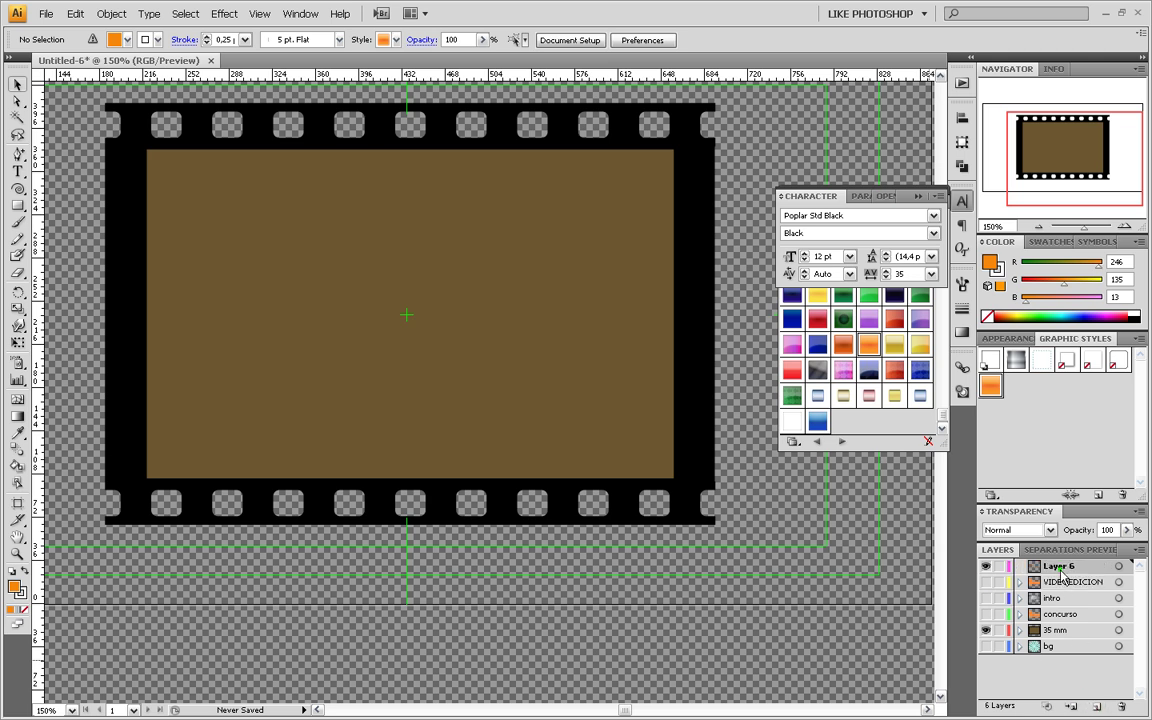
double_click(1061, 572)
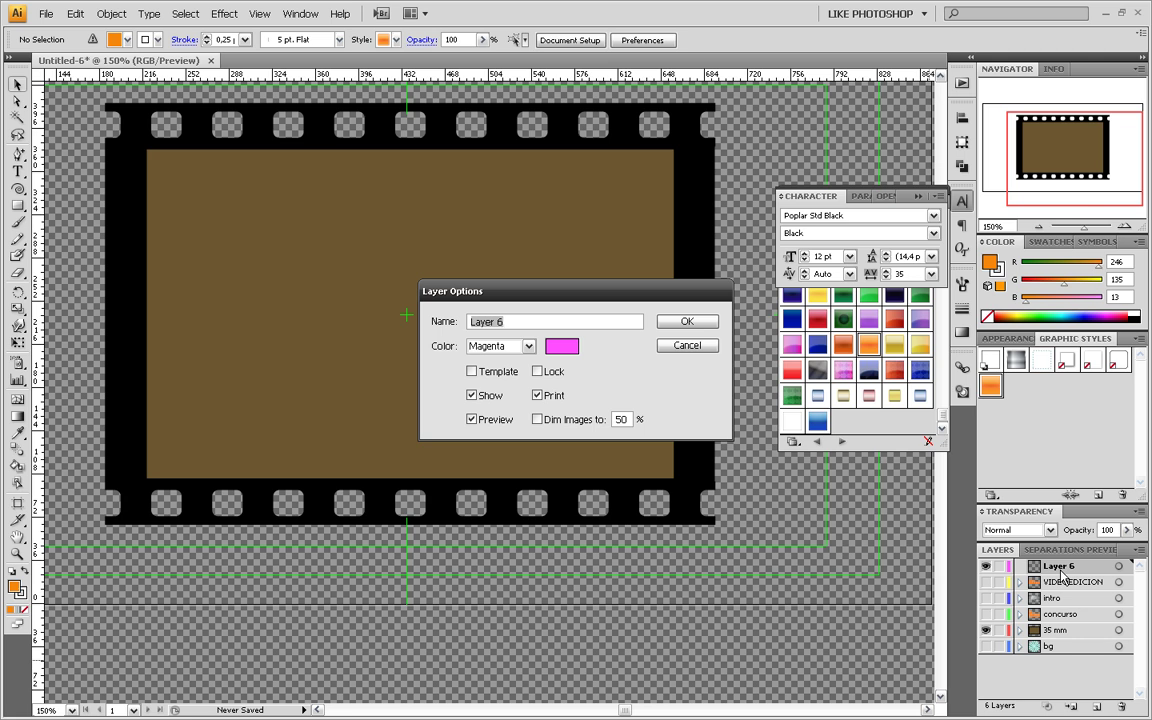
type("DIVIERTETE")
key("Return")
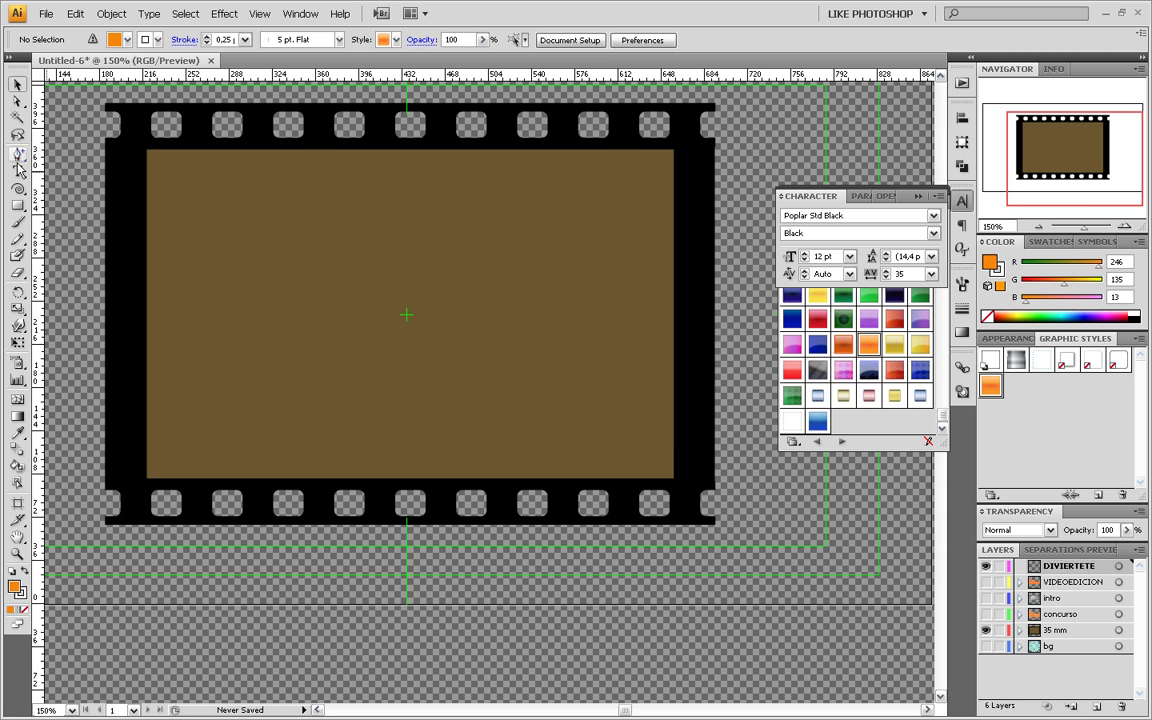
Type DIVIERTETE, enlarge it into a large headline, and centre it in the film frame
left_click(17, 171)
left_click(253, 312)
type("DIVIERTETE")
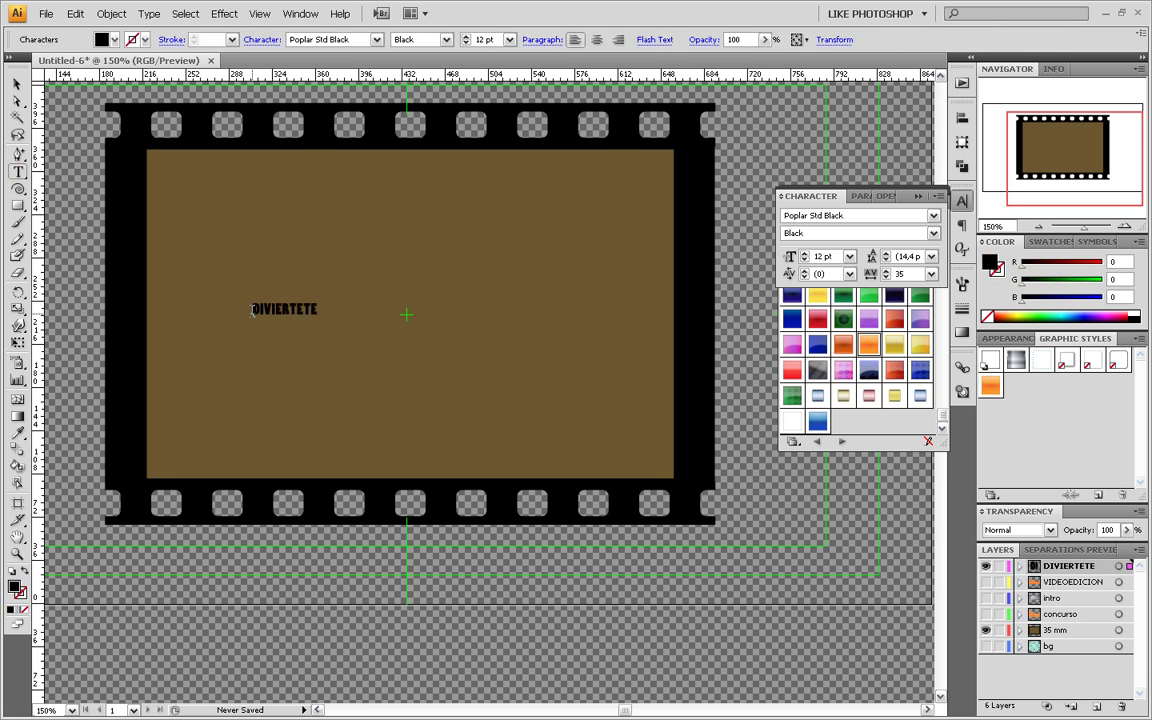
left_click(17, 84)
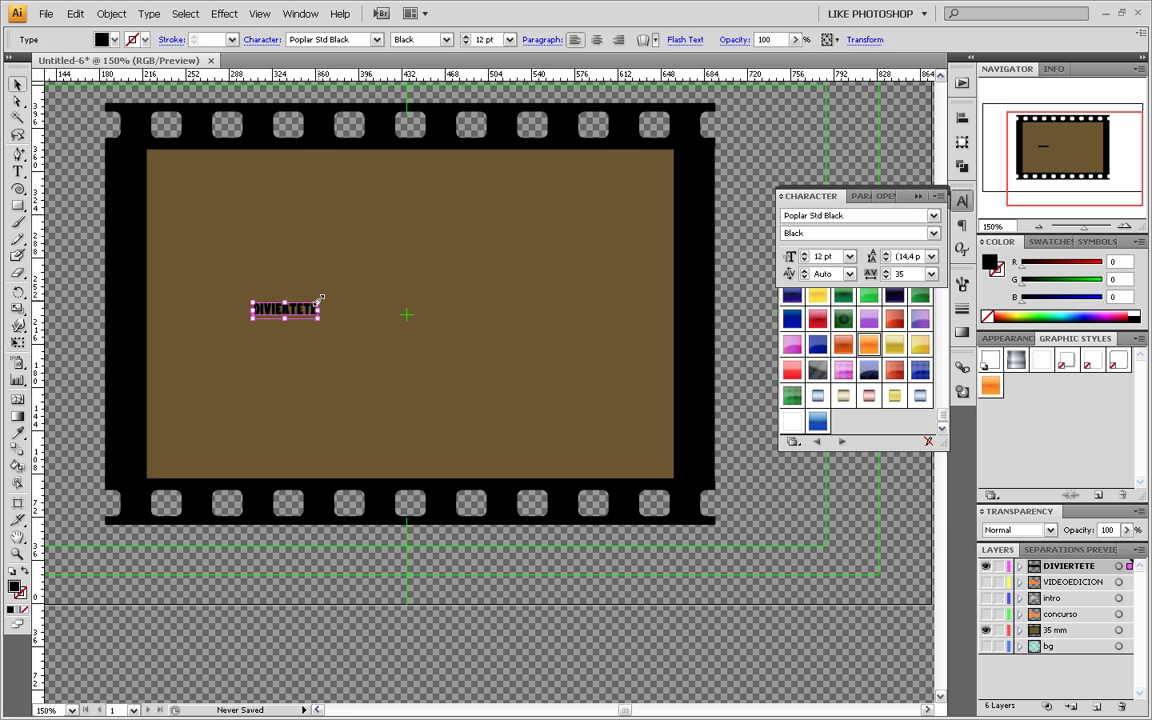
left_click_drag(318, 299, 694, 210)
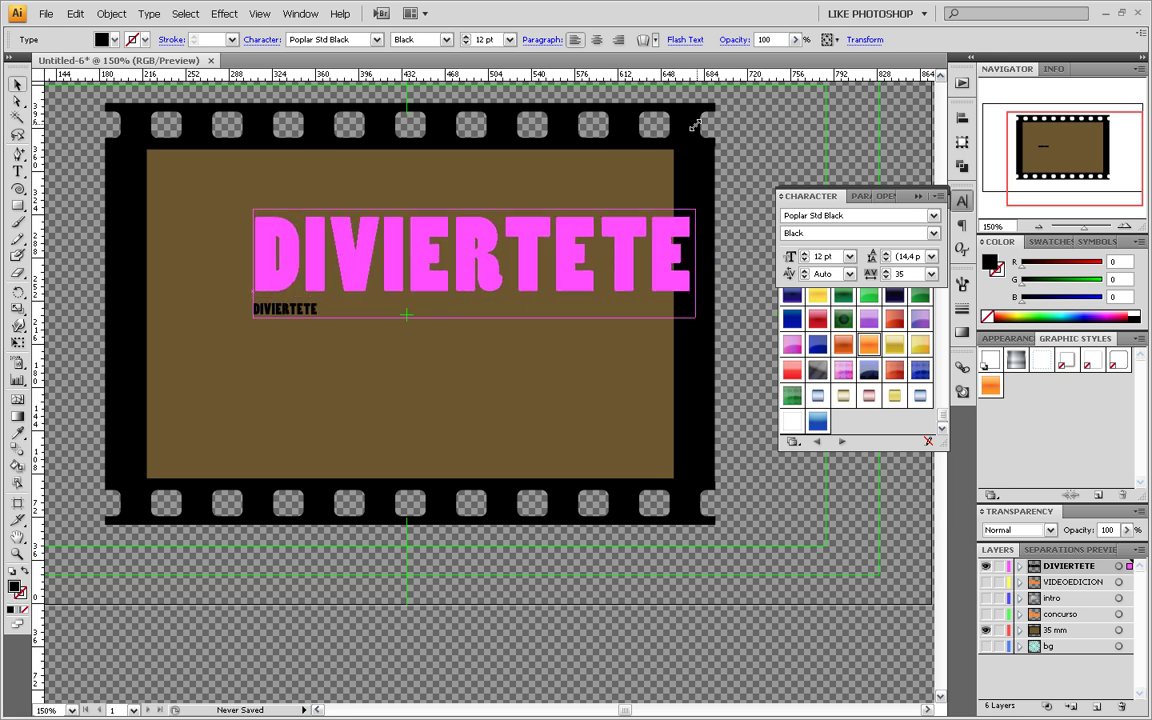
left_click_drag(631, 268, 567, 327)
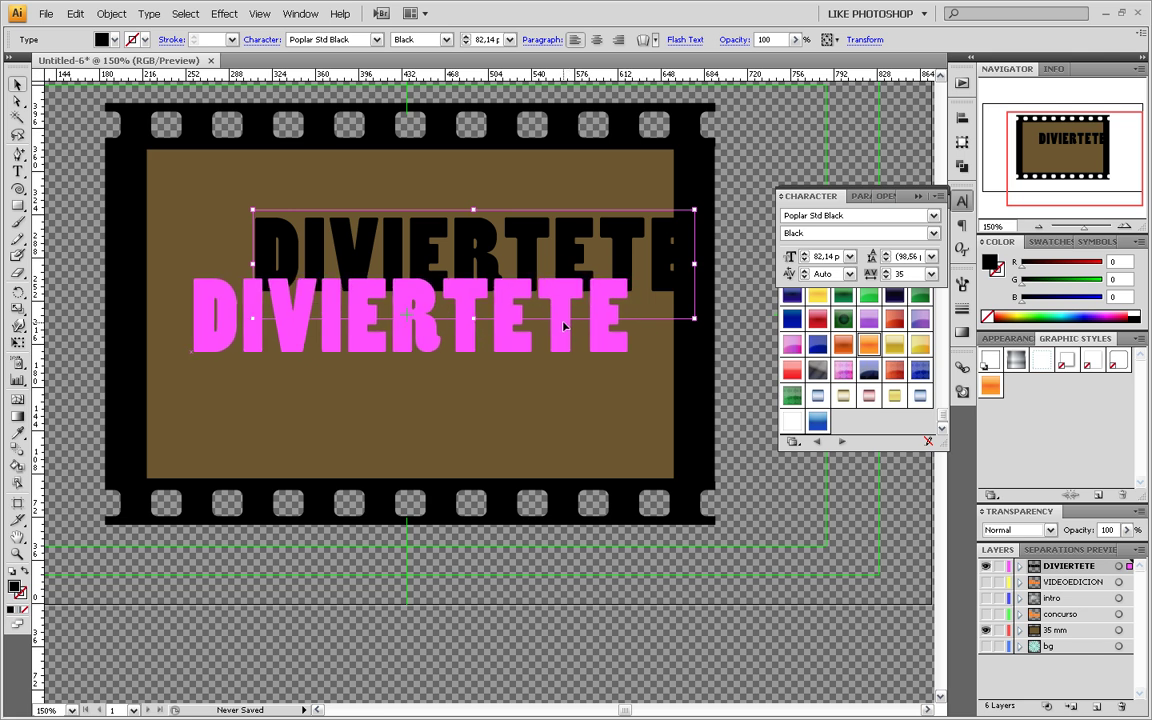
left_click_drag(567, 327, 563, 326)
Apply the orange gradient Graphic Style to the DIVIERTETE headline
left_click(802, 512)
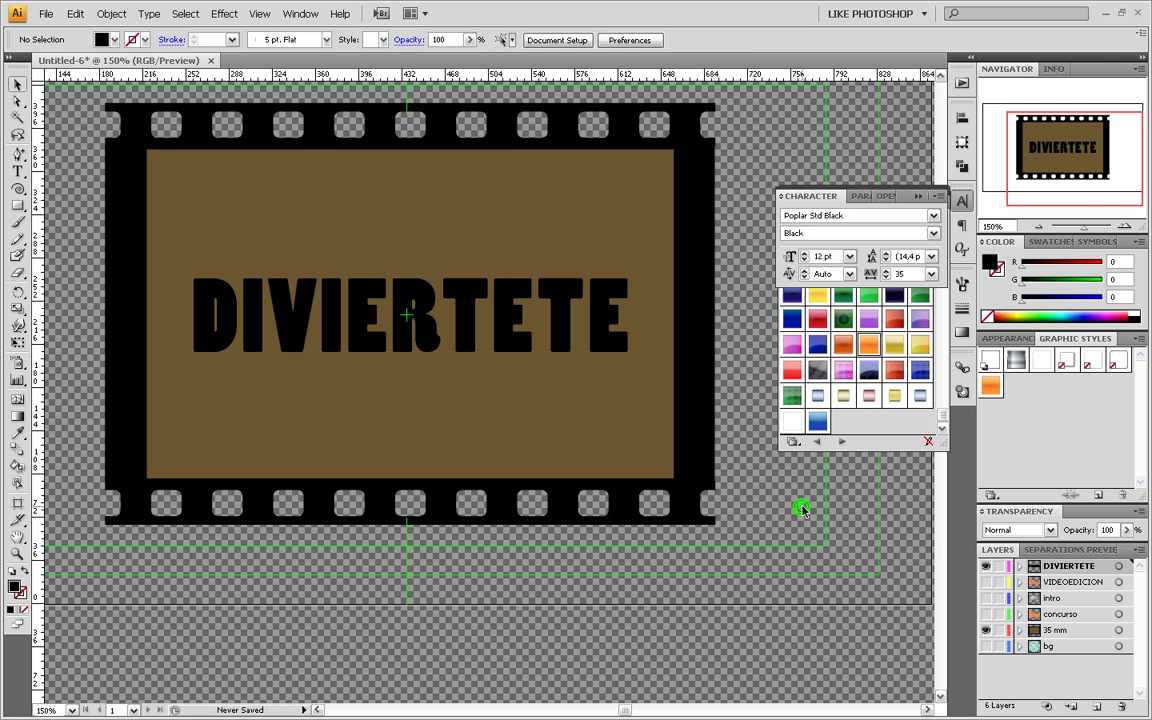
left_click(462, 320)
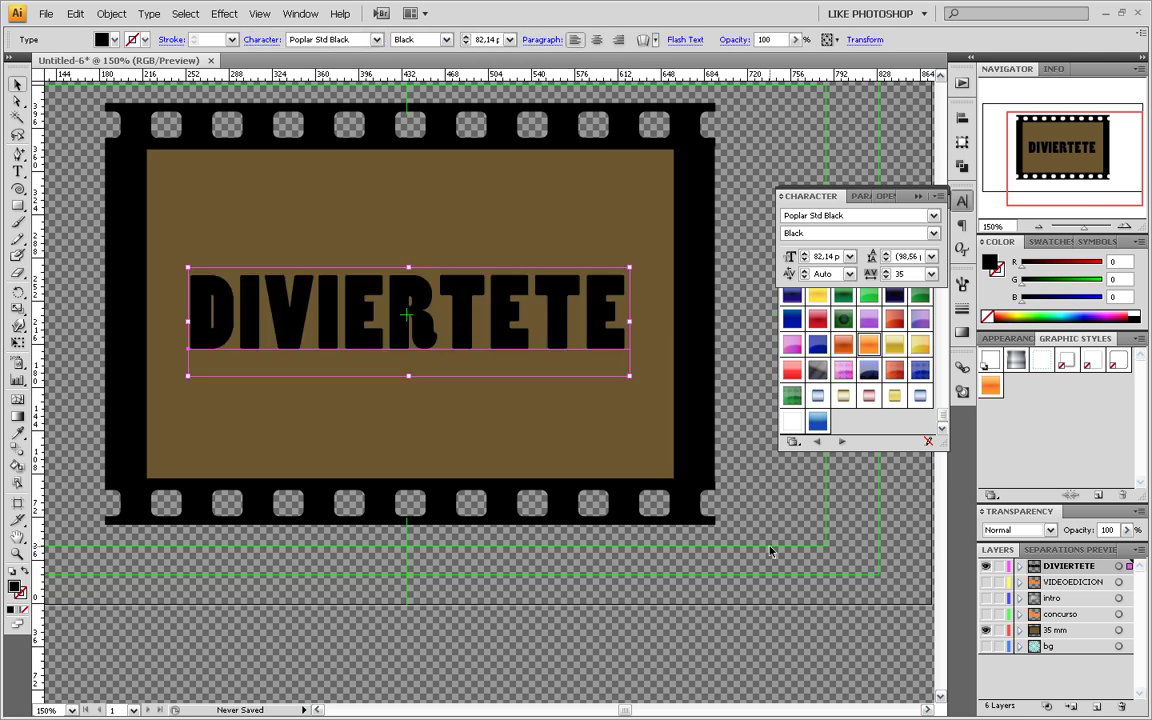
left_click(990, 388)
left_click(832, 540)
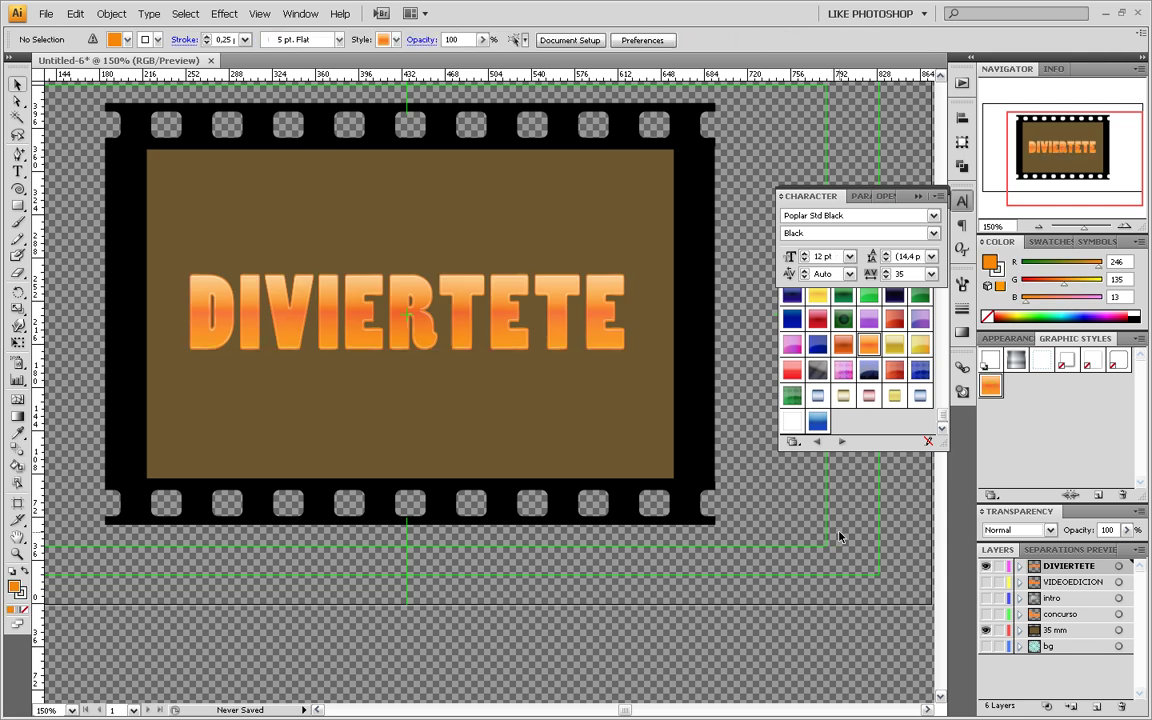
Hide the DIVIERTETE layer and create a new layer named APRENDE
left_click(985, 566)
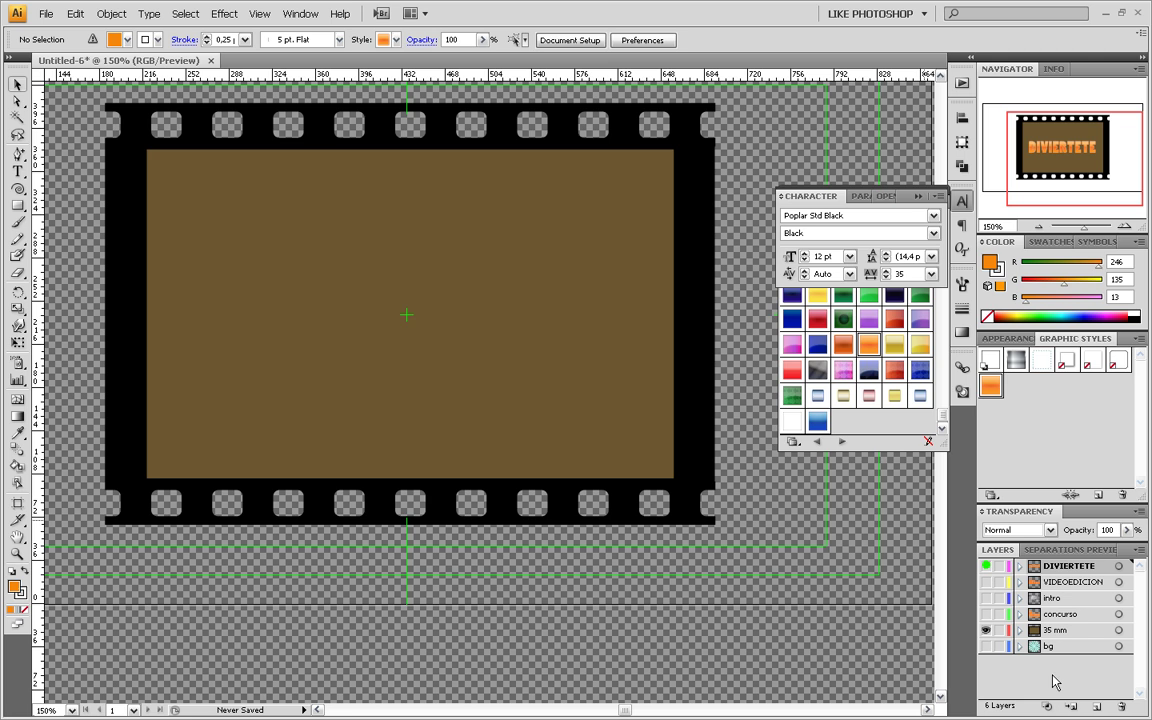
left_click(1097, 706)
double_click(1051, 572)
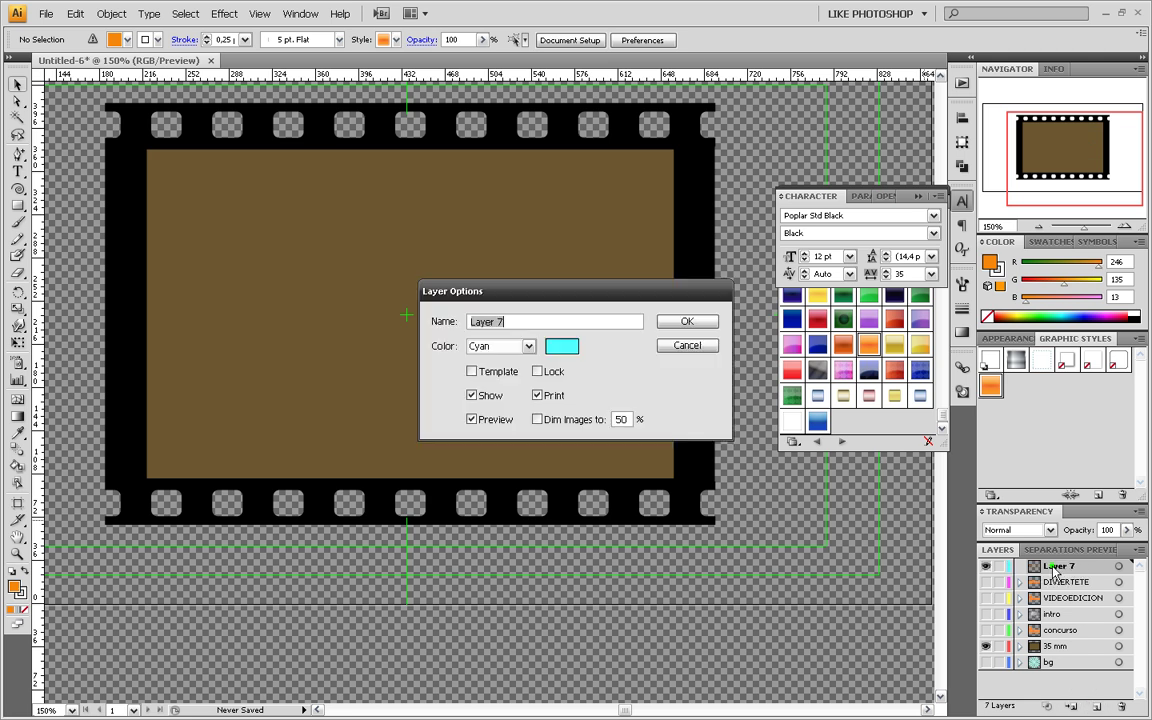
type("APREN")
type("DE")
key("Return")
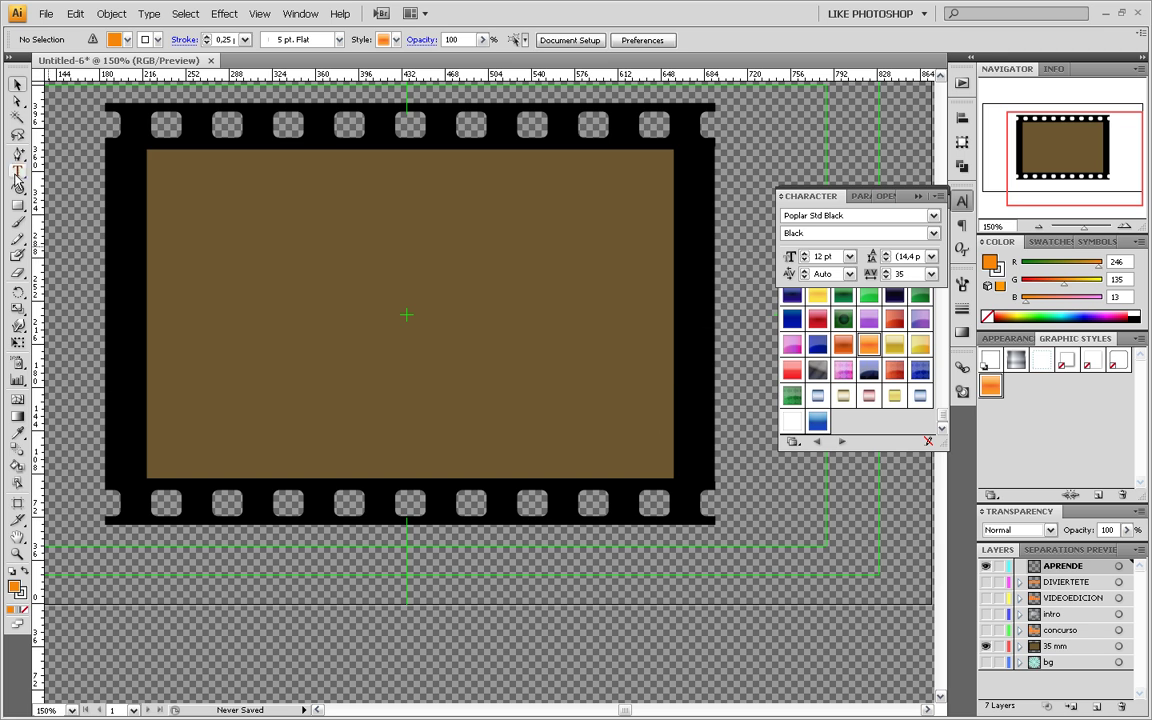
Type APRENDE, enlarge it into a large headline, and centre it in the frame
key("t")
left_click(282, 320)
type("APRE")
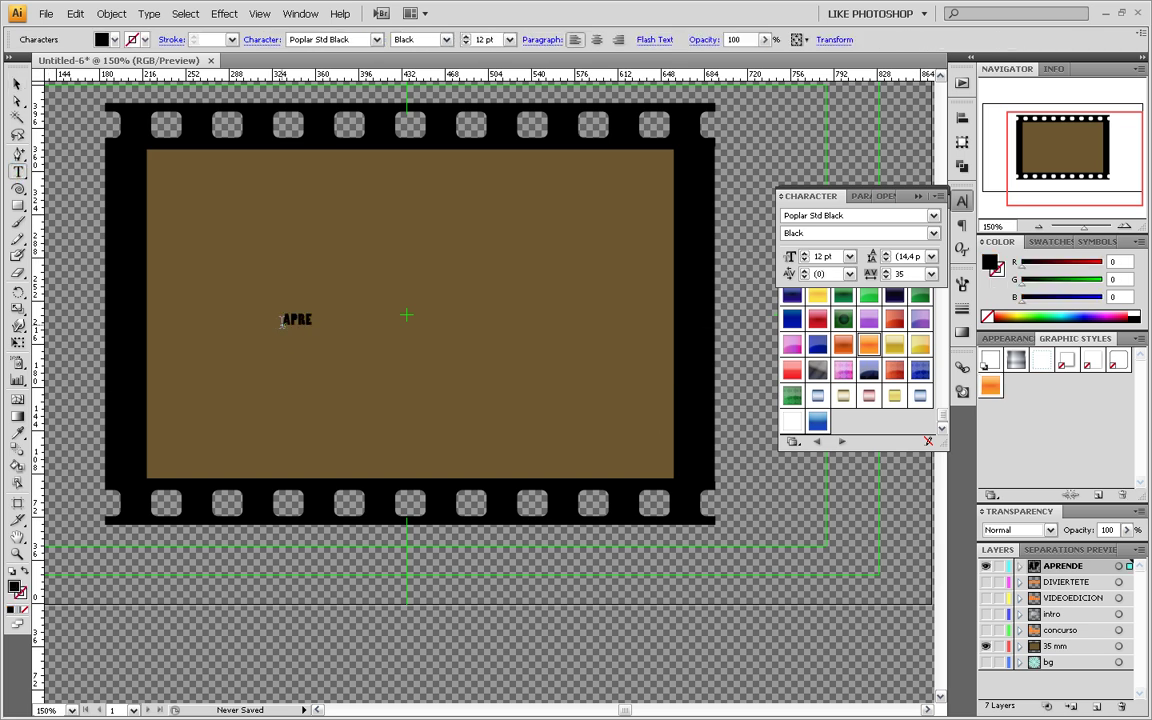
type("NDE")
key("Escape")
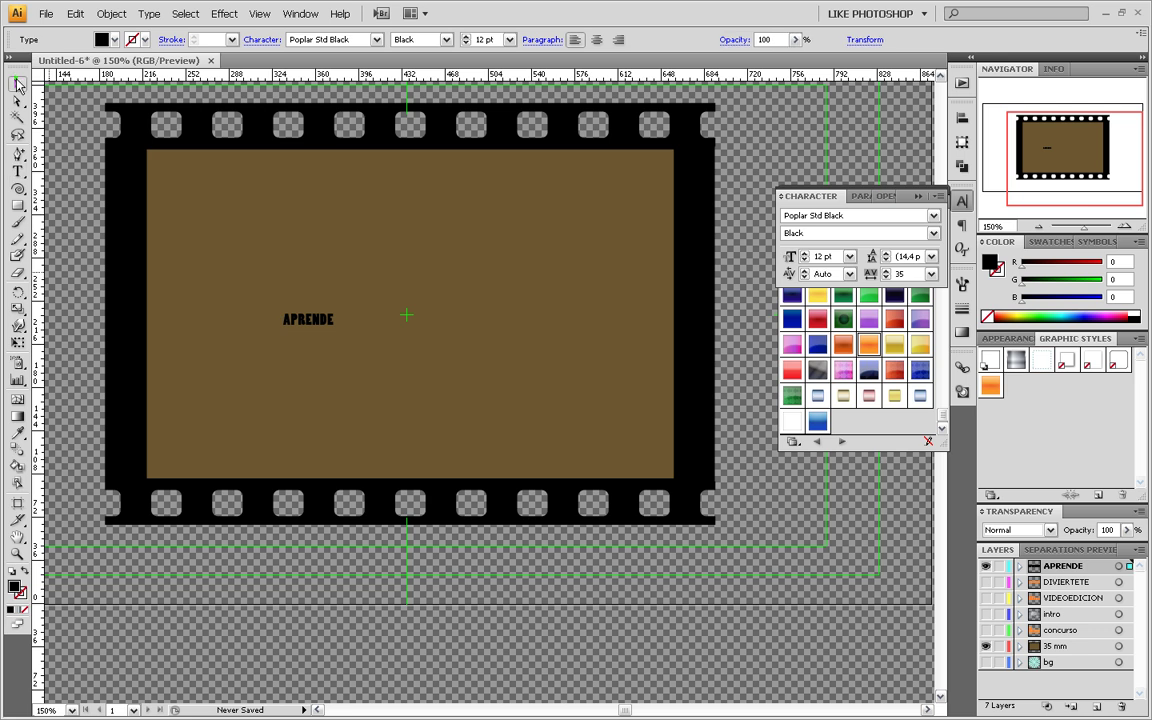
left_click_drag(334, 312, 650, 213)
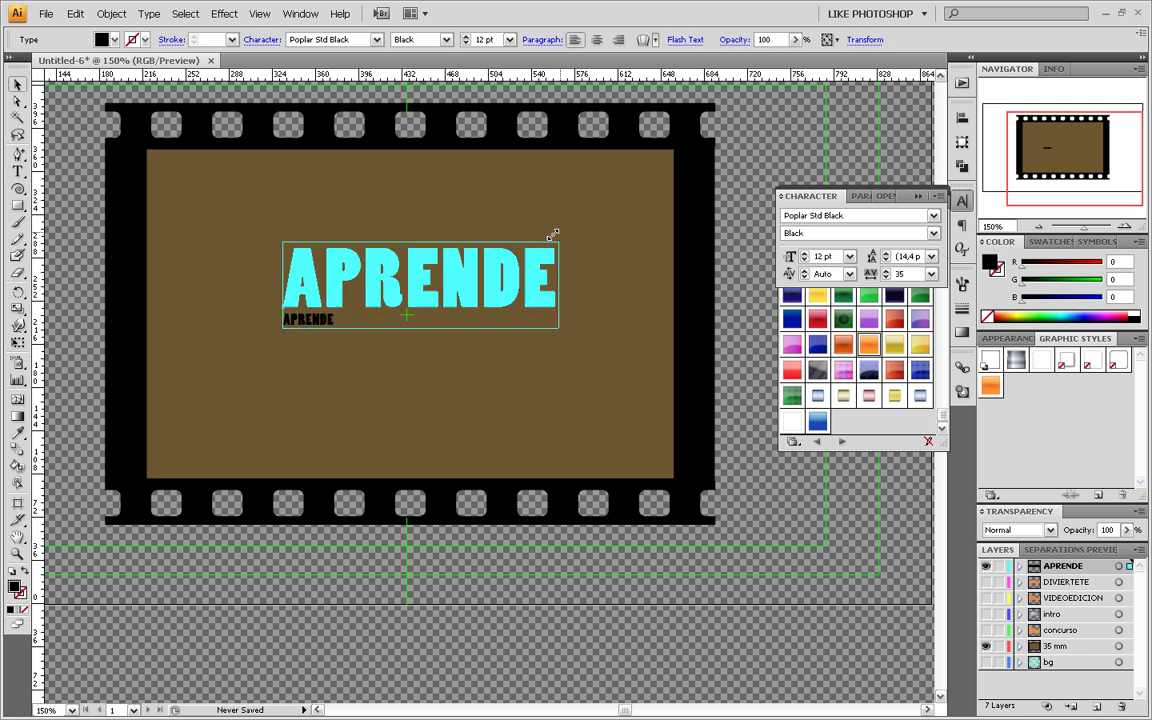
mouse_move(589, 279)
left_mouse_down()
mouse_move(541, 336)
mouse_move(531, 330)
left_mouse_up()
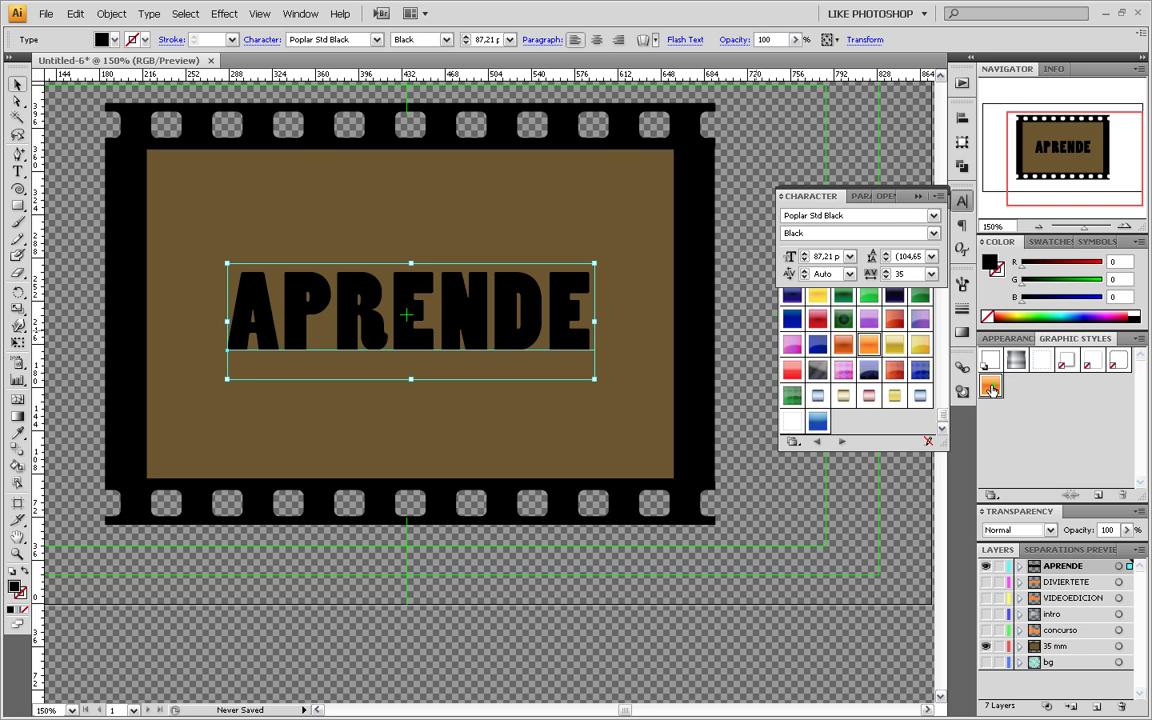
Apply the orange gradient style to APRENDE, then hide the APRENDE layer
left_click(868, 344)
left_click(772, 521)
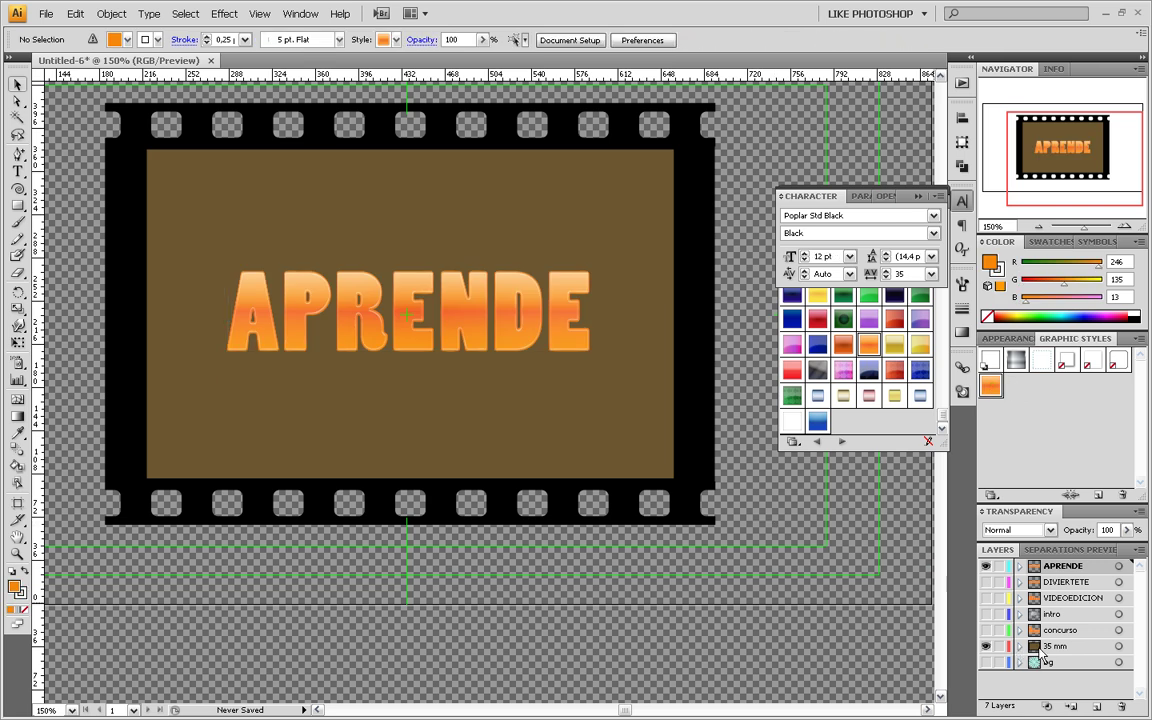
left_click(986, 566)
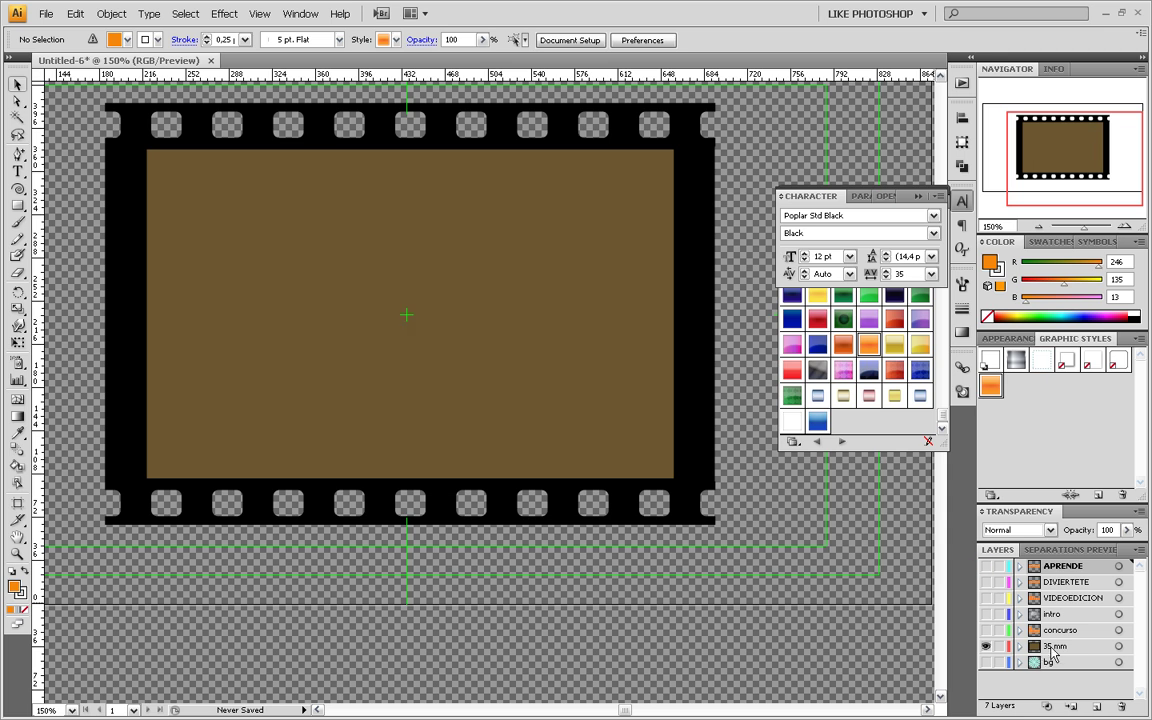
On the 35 mm layer, type a KODAK text label above the frame centre
left_click(1056, 646)
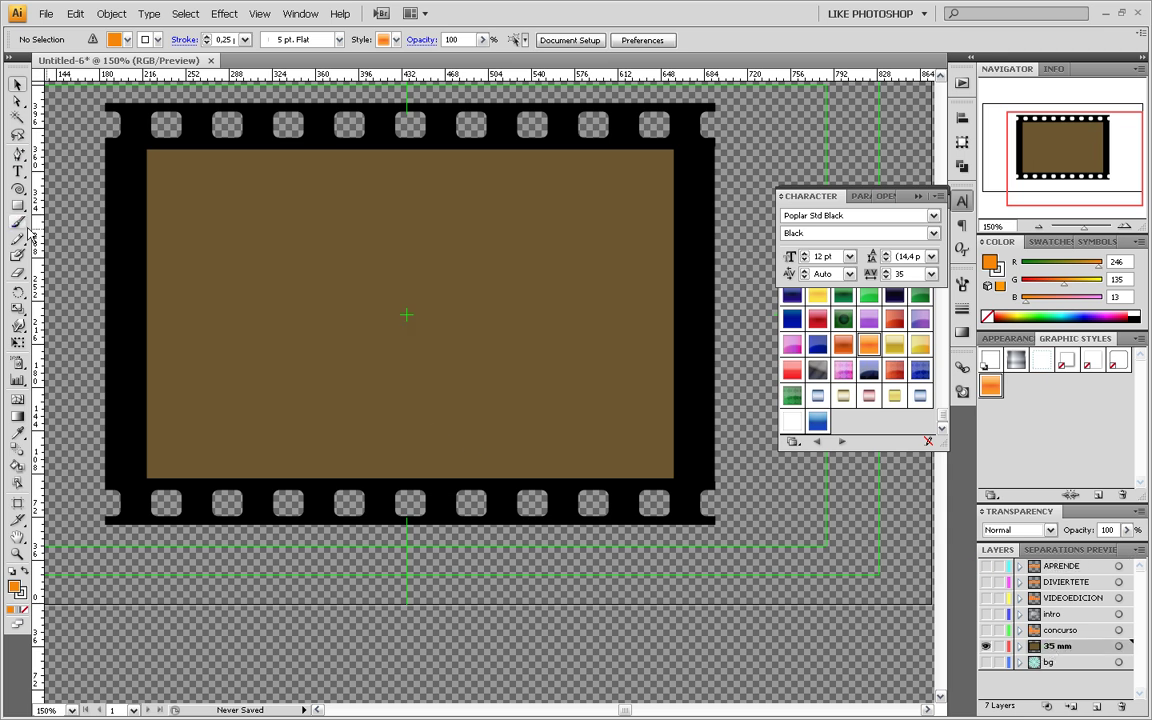
left_click(18, 170)
left_click(341, 257)
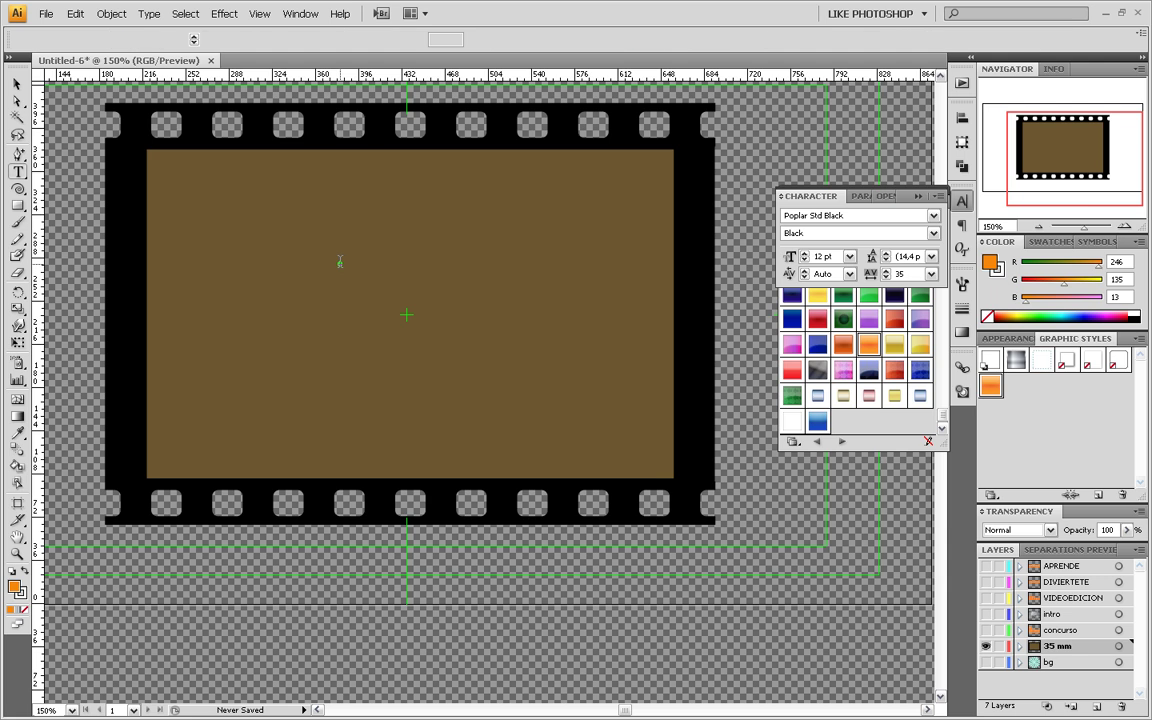
type("RODA")
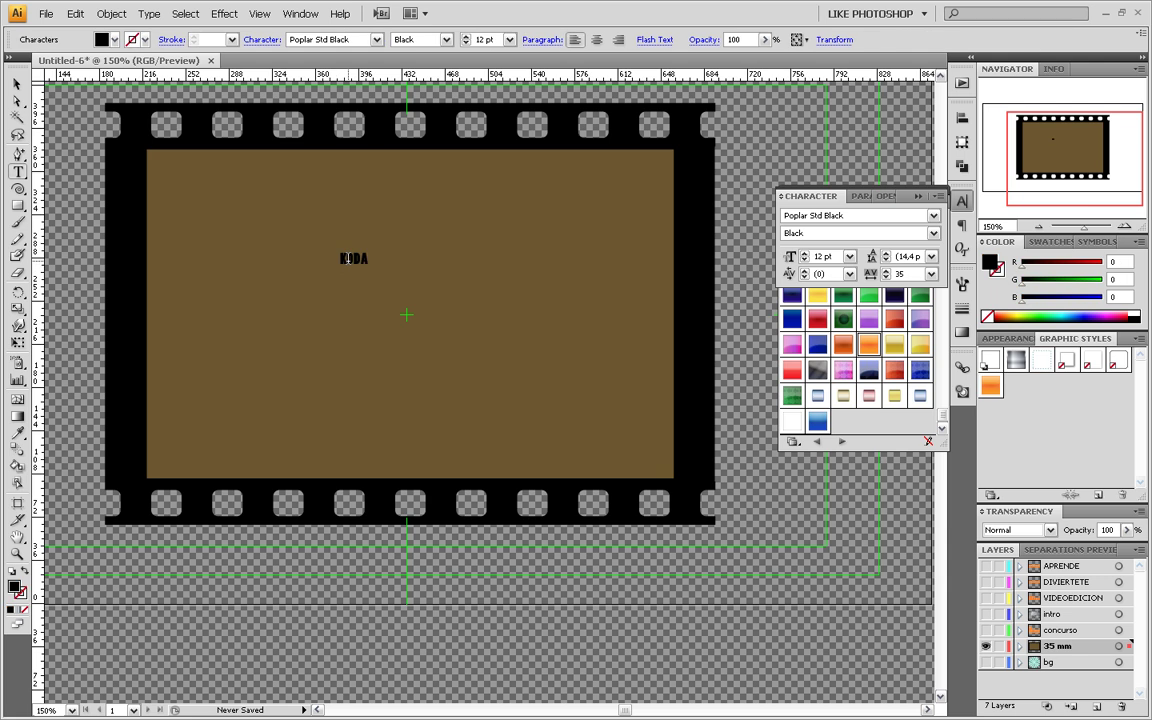
left_click(17, 84)
Set the KODAK label to Arial Narrow with the gold swatch fill
left_click(377, 39)
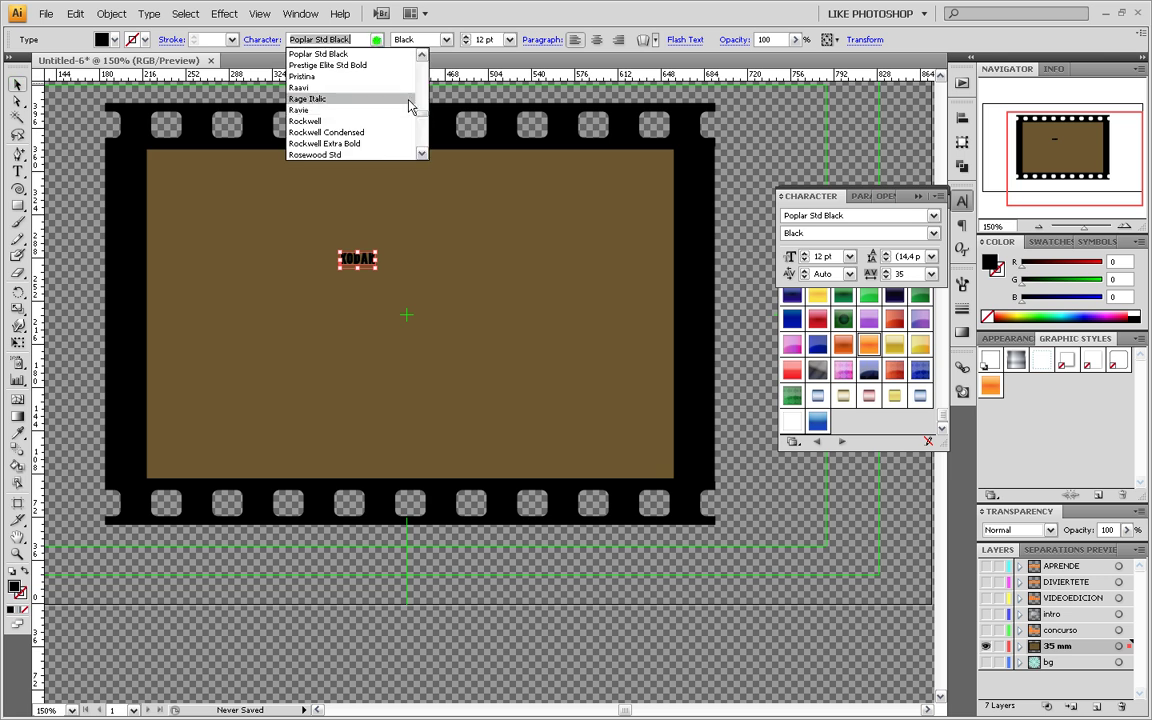
left_click_drag(421, 115, 421, 58)
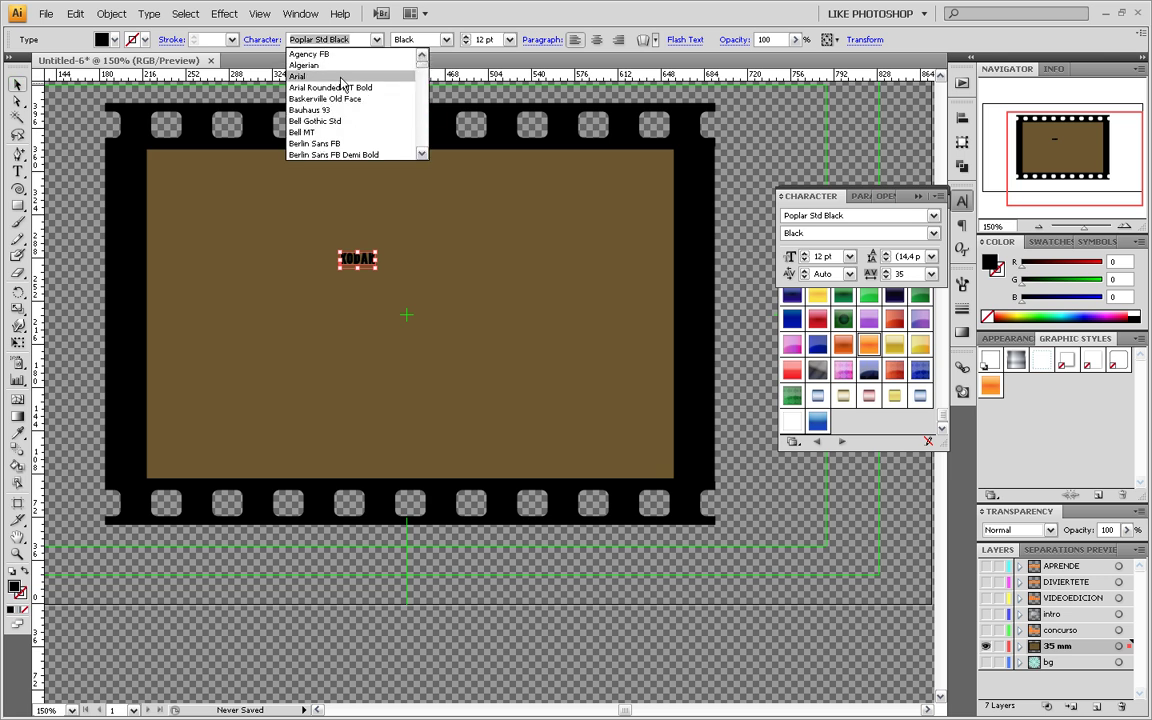
left_click(305, 76)
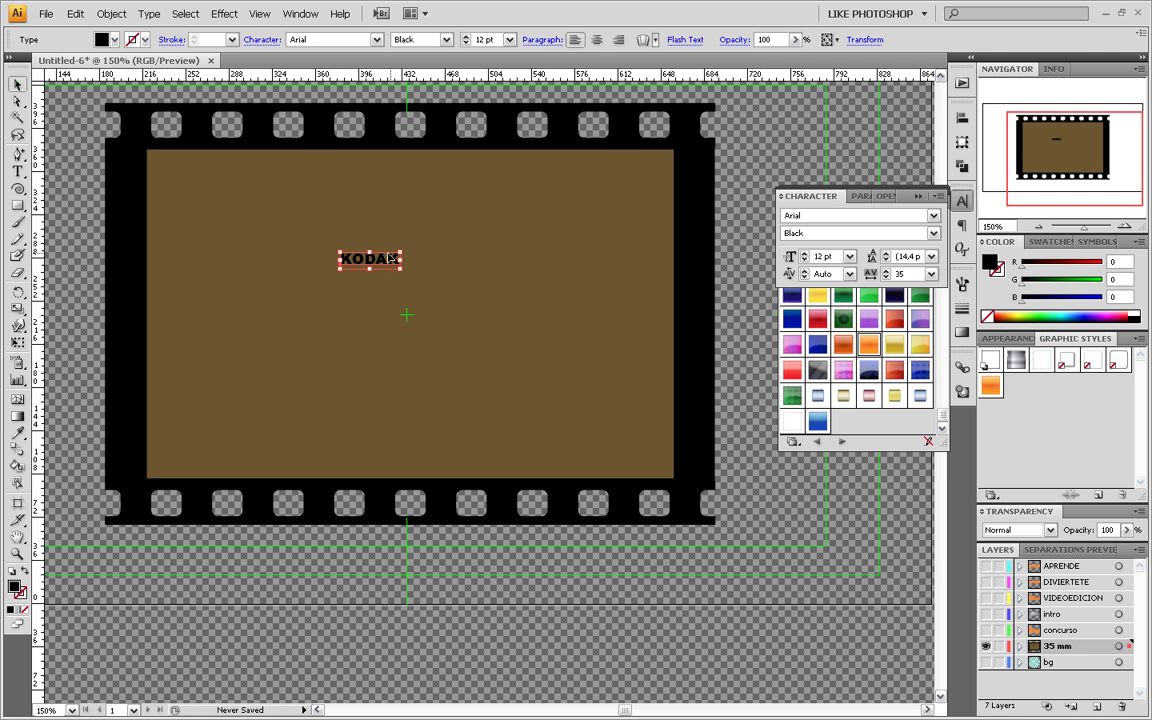
left_click(101, 39)
left_click(17, 111)
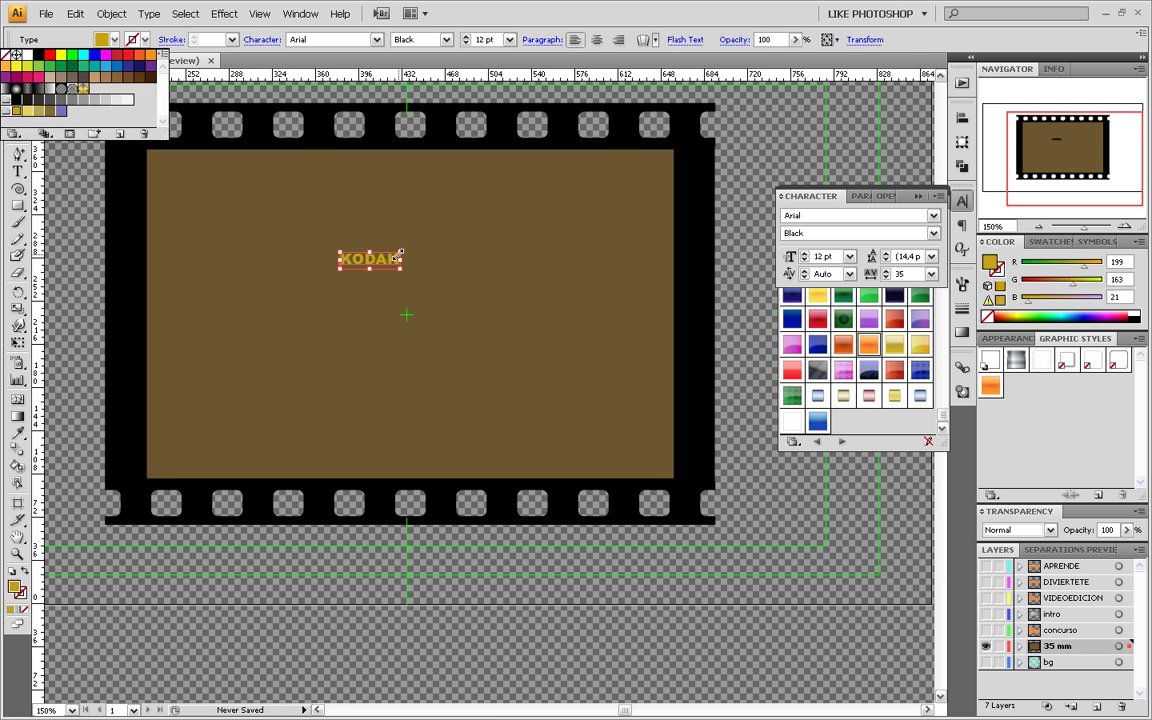
left_click(446, 40)
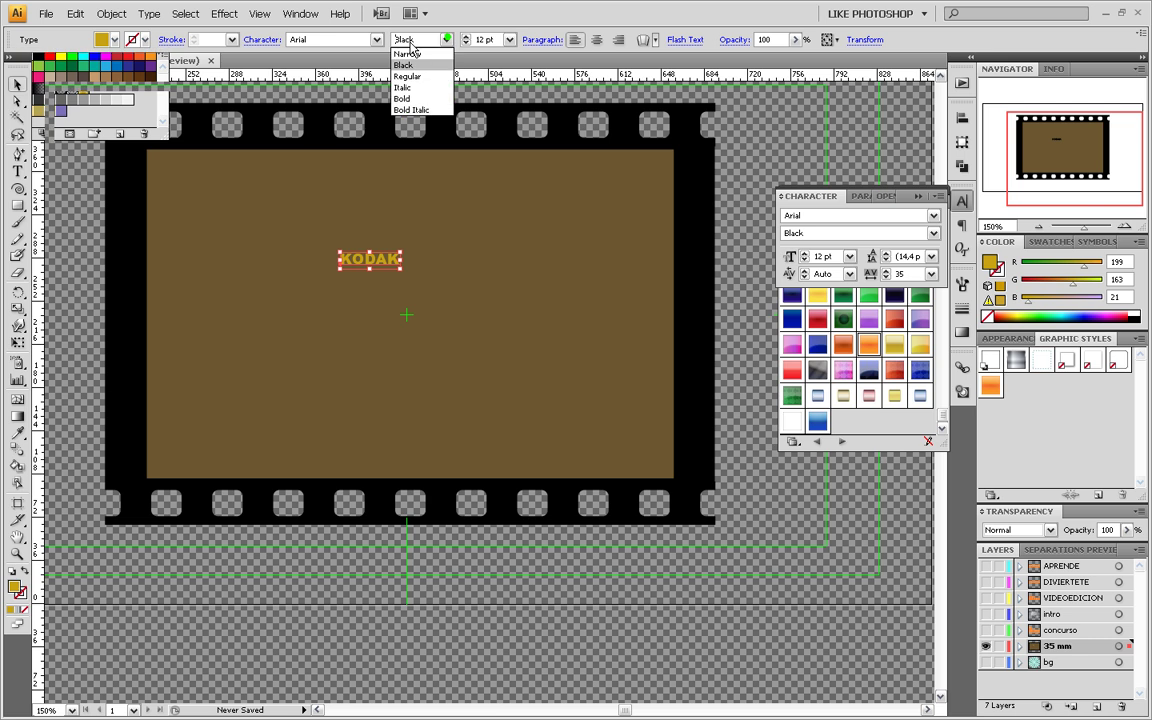
left_click(422, 55)
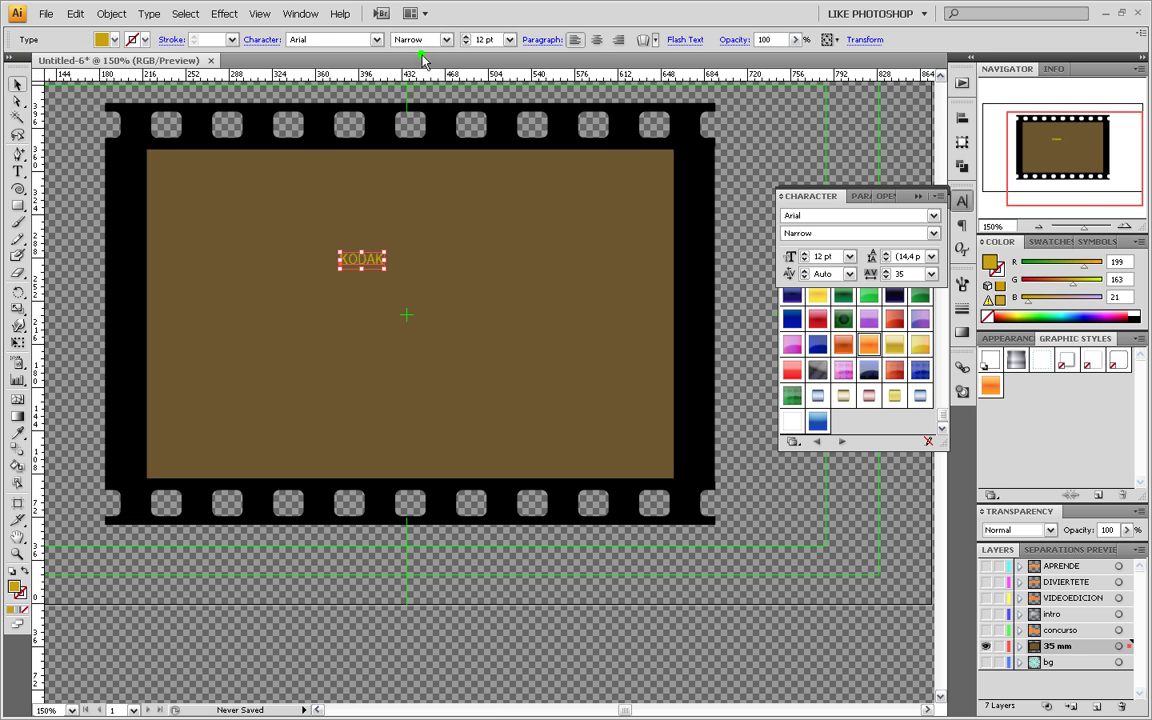
Move the KODAK label onto the film strip's top black edge
left_click_drag(380, 266, 440, 201)
scroll(440, 201, "up", 1)
scroll(442, 206, "up", 1)
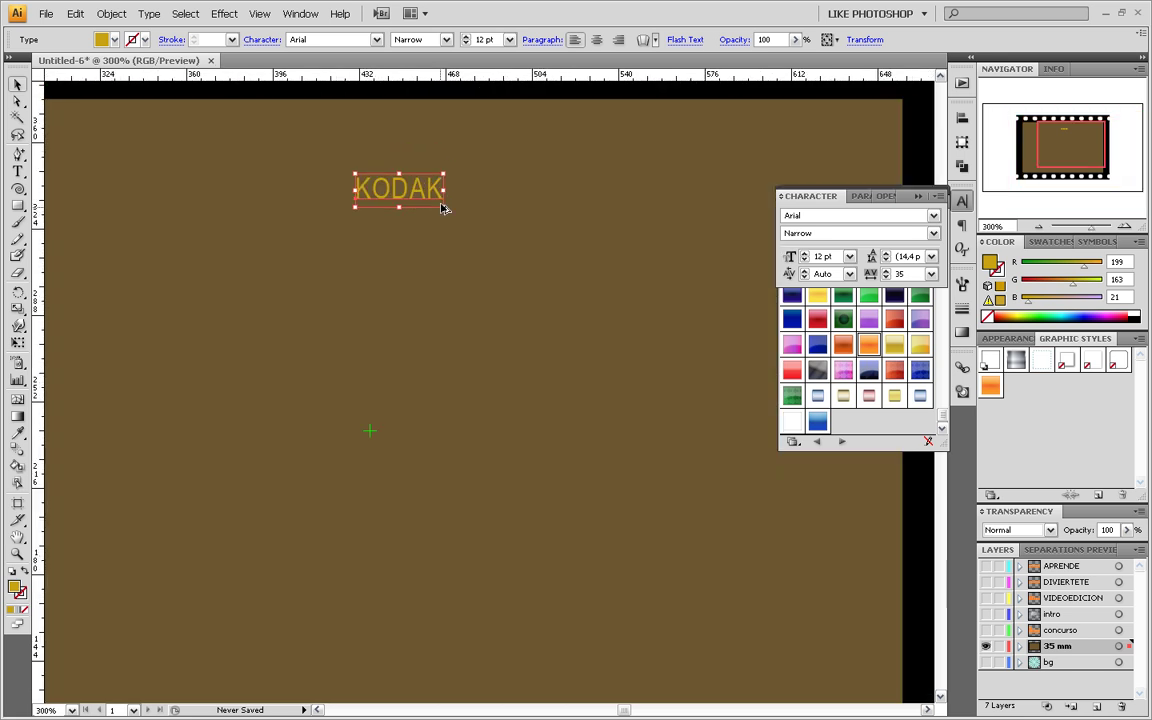
left_click_drag(438, 253, 513, 463)
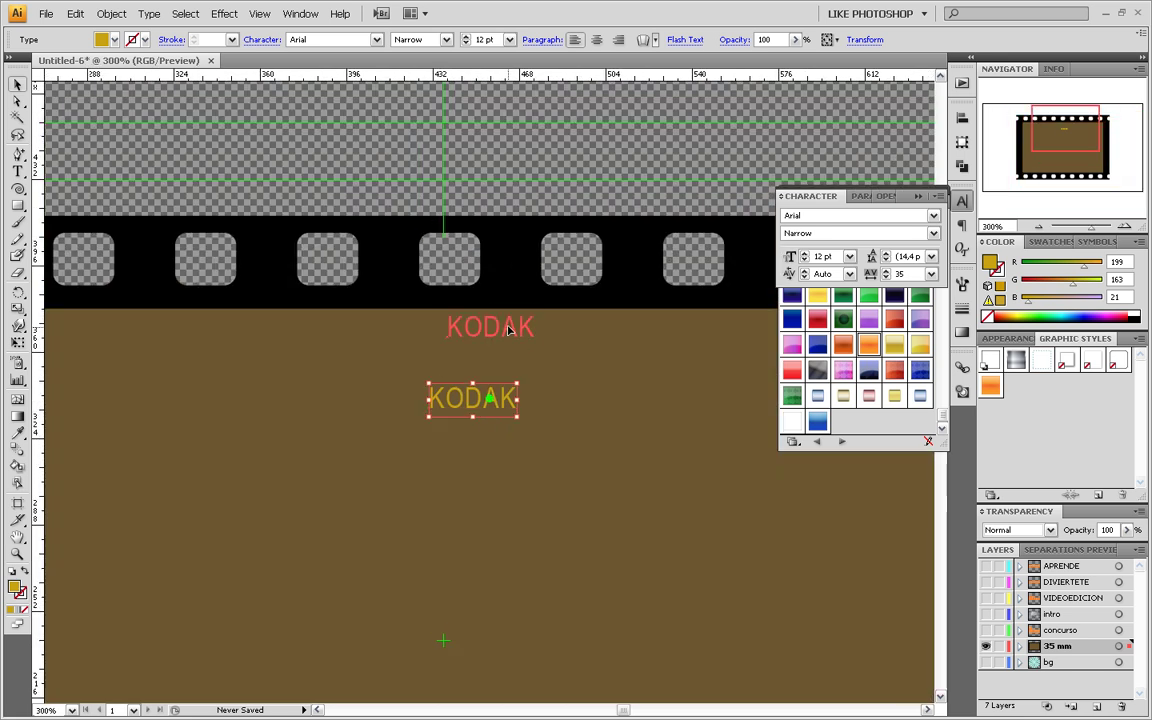
mouse_move(507, 395)
left_mouse_down()
mouse_move(527, 320)
mouse_move(520, 334)
mouse_move(516, 301)
left_mouse_up()
key("ctrl+minus")
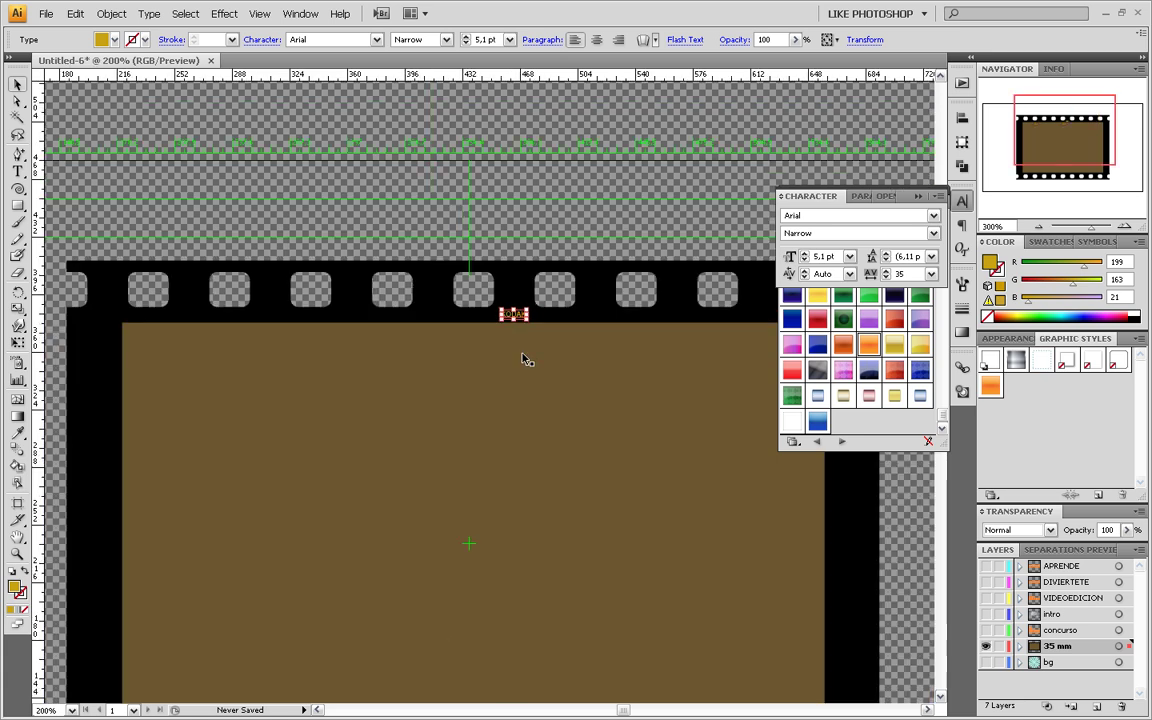
left_click(456, 206)
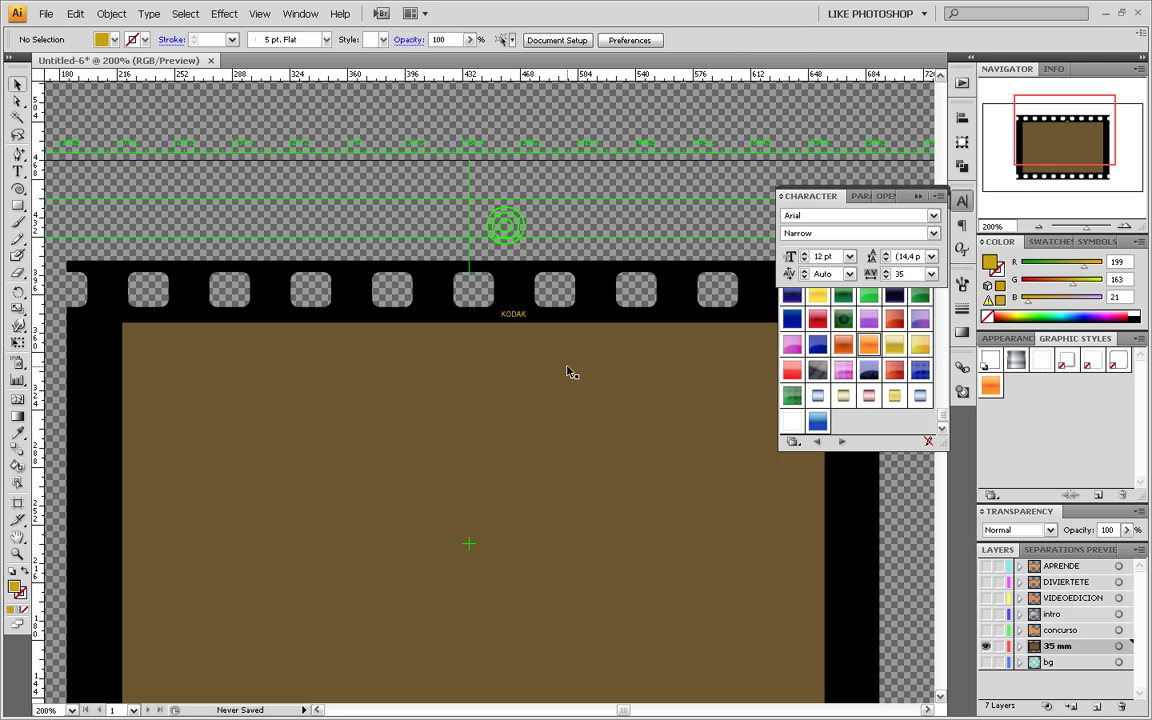
Type 35 MM FILM, shrink it onto the strip's top edge left of KODAK, and fill it gold
left_click(17, 171)
left_click(470, 407)
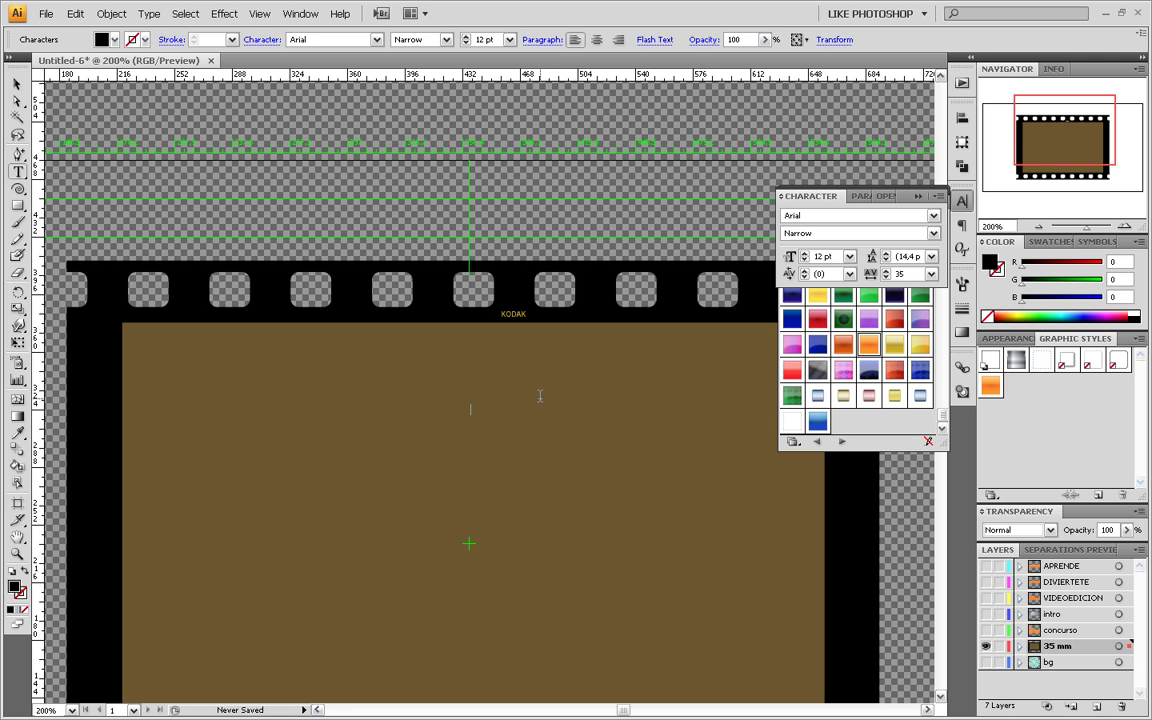
type("35MM FILM")
left_click(17, 83)
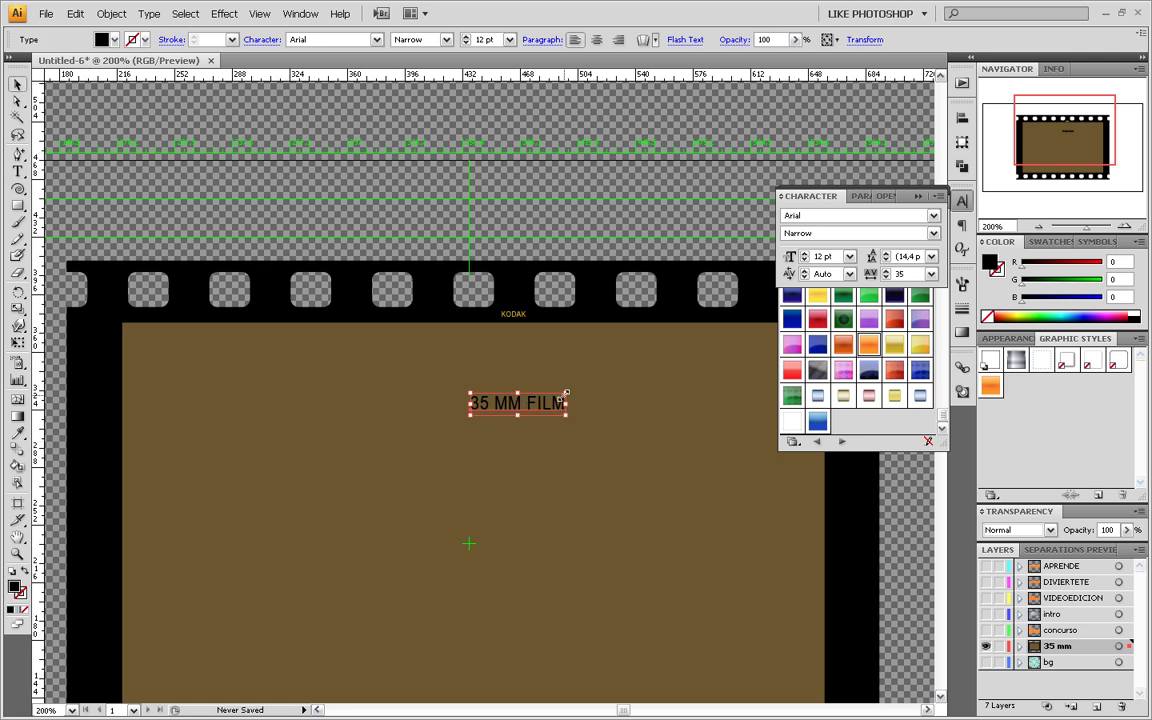
mouse_move(565, 393)
left_mouse_down()
mouse_move(382, 425)
mouse_move(352, 318)
left_mouse_up()
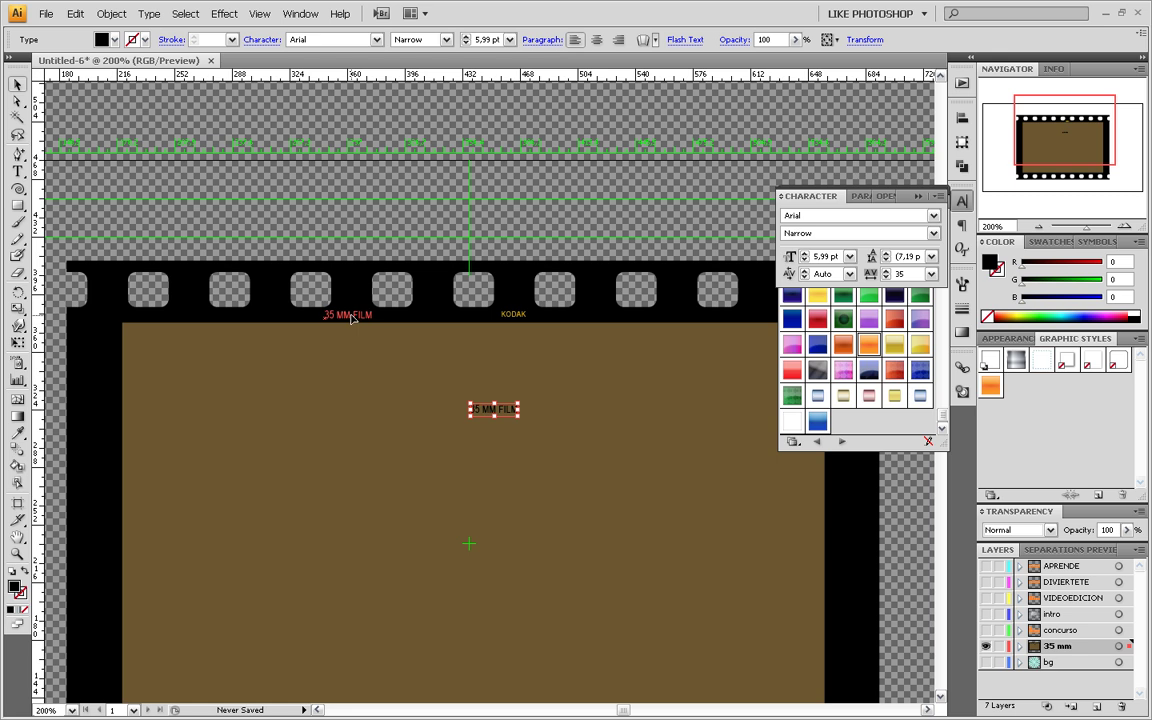
left_click_drag(352, 318, 352, 318)
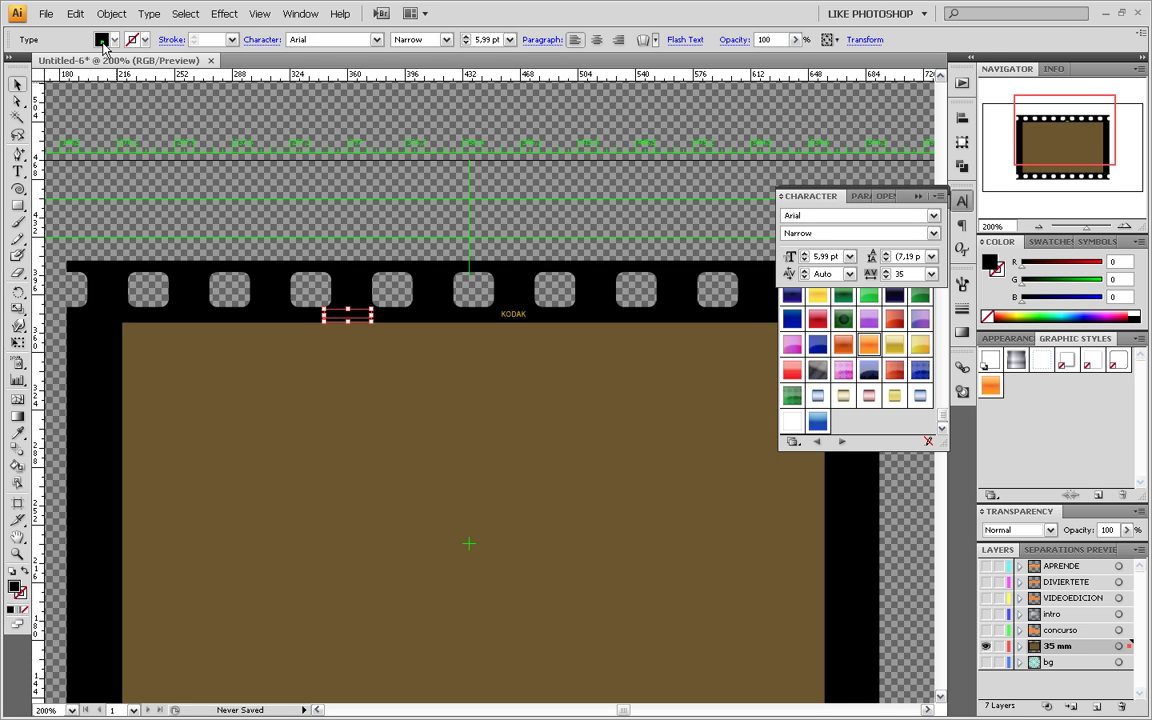
left_click(105, 40)
left_click(28, 110)
left_click(72, 227)
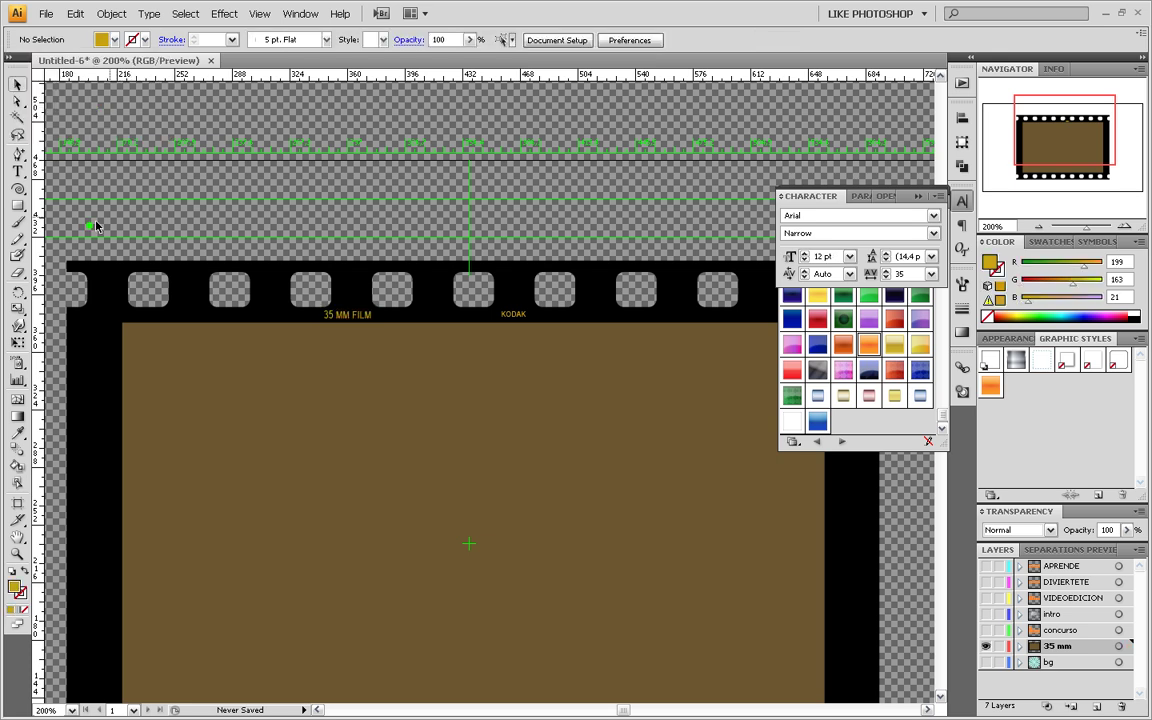
Zoom to 100%, make all seven layers visible, and close the Character and Illuminate Styles panels
key("ctrl+1")
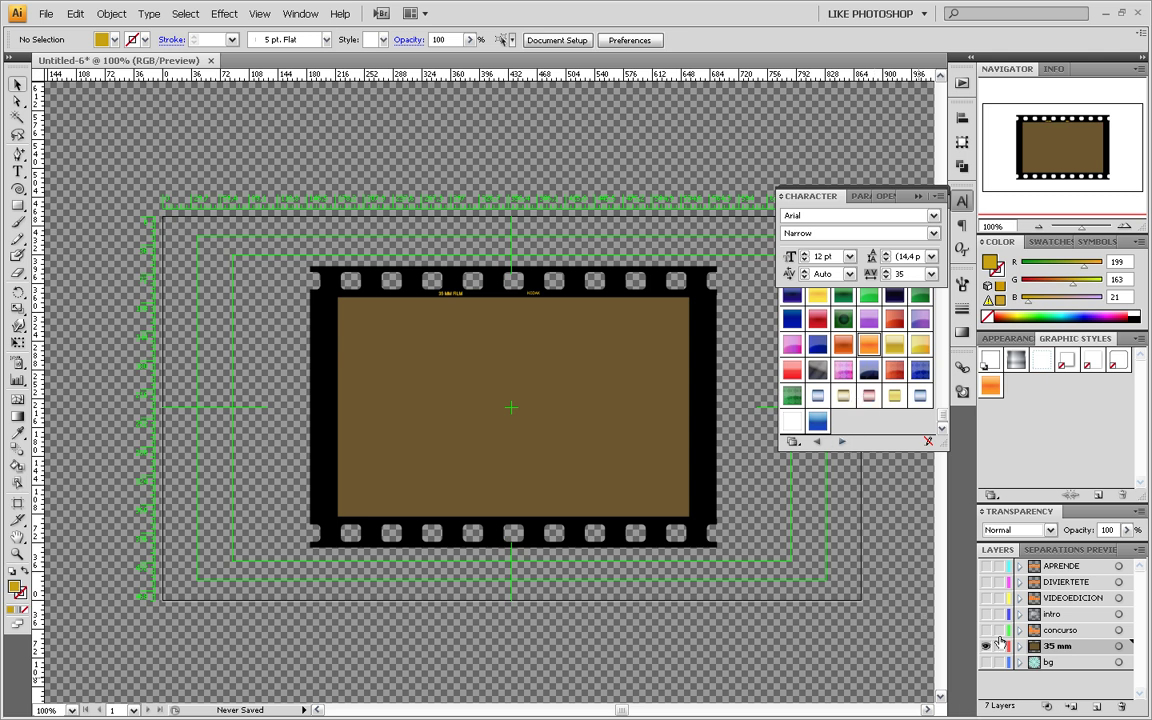
left_click_drag(985, 566, 987, 678)
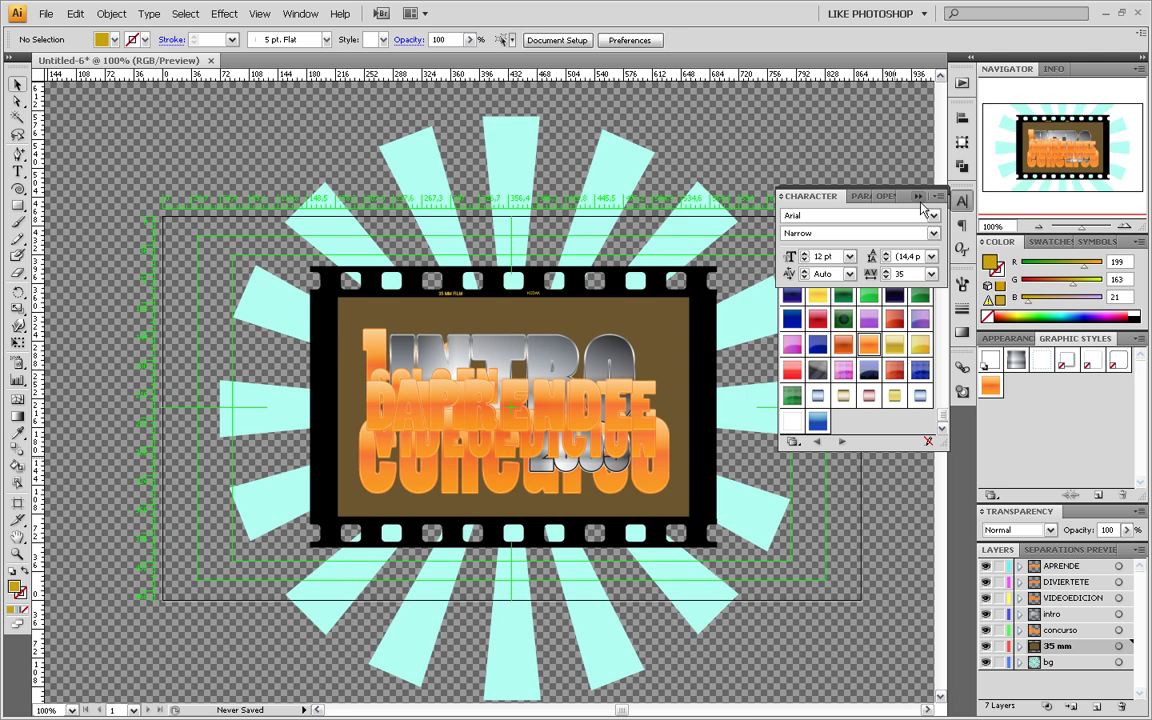
left_click(816, 196)
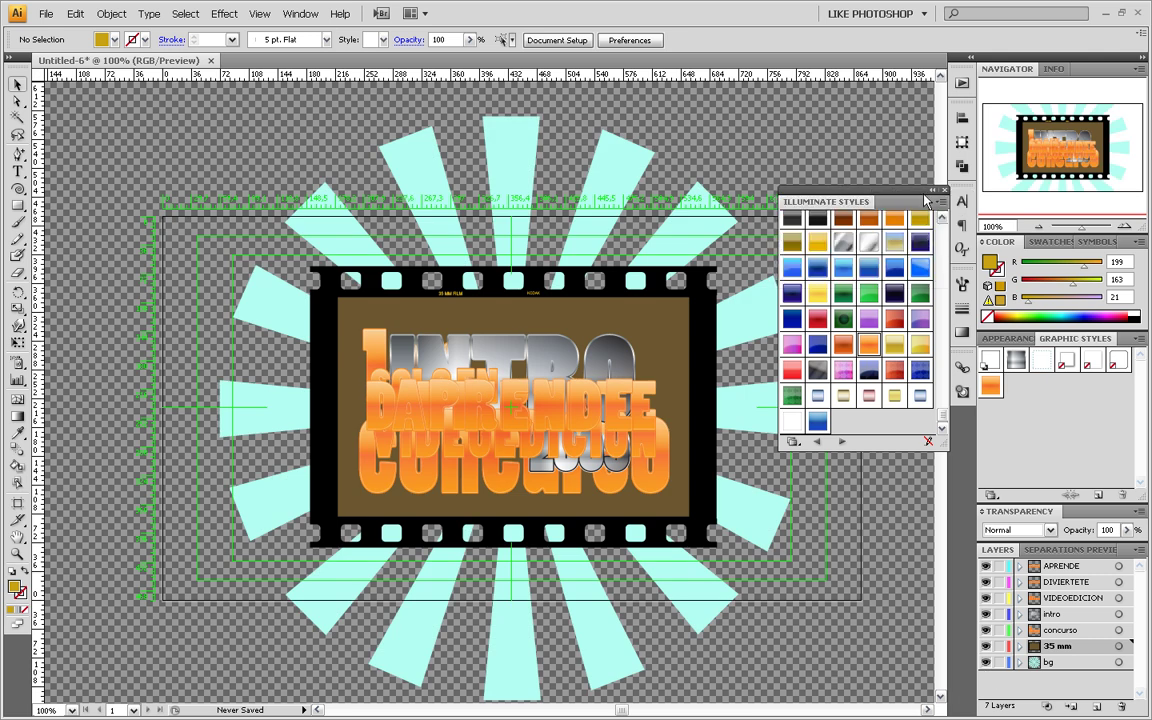
left_click(943, 190)
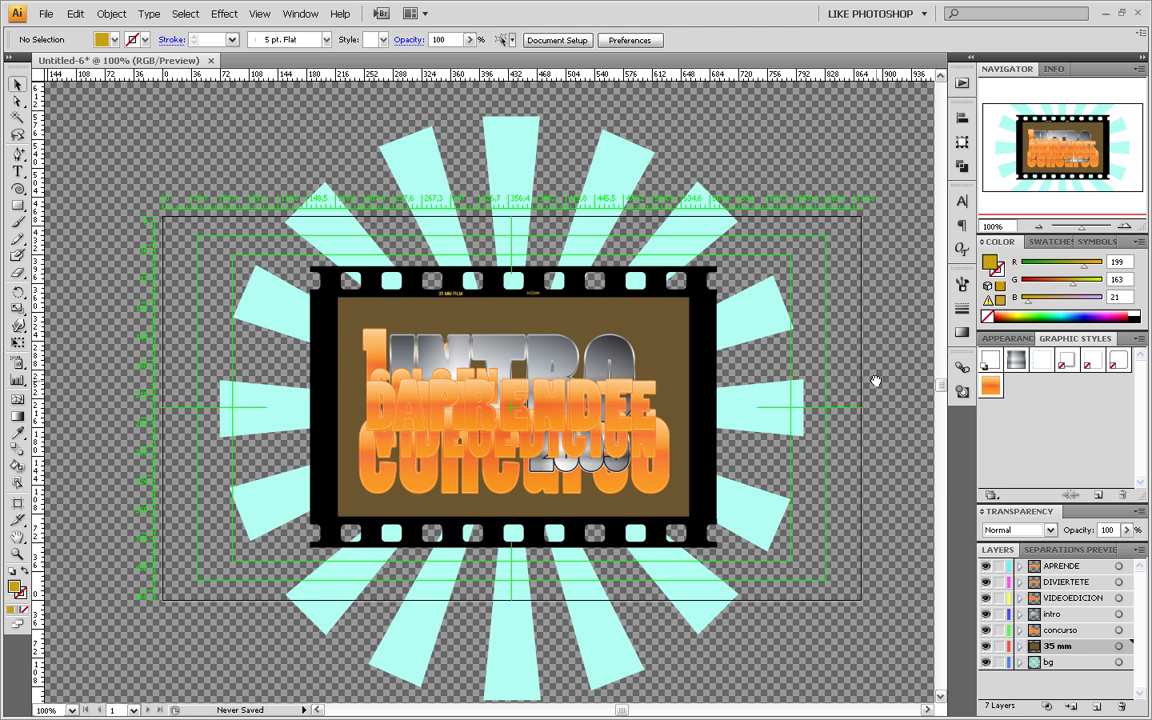
mouse_move(876, 381)
left_mouse_down()
mouse_move(876, 363)
mouse_move(877, 375)
left_mouse_up()
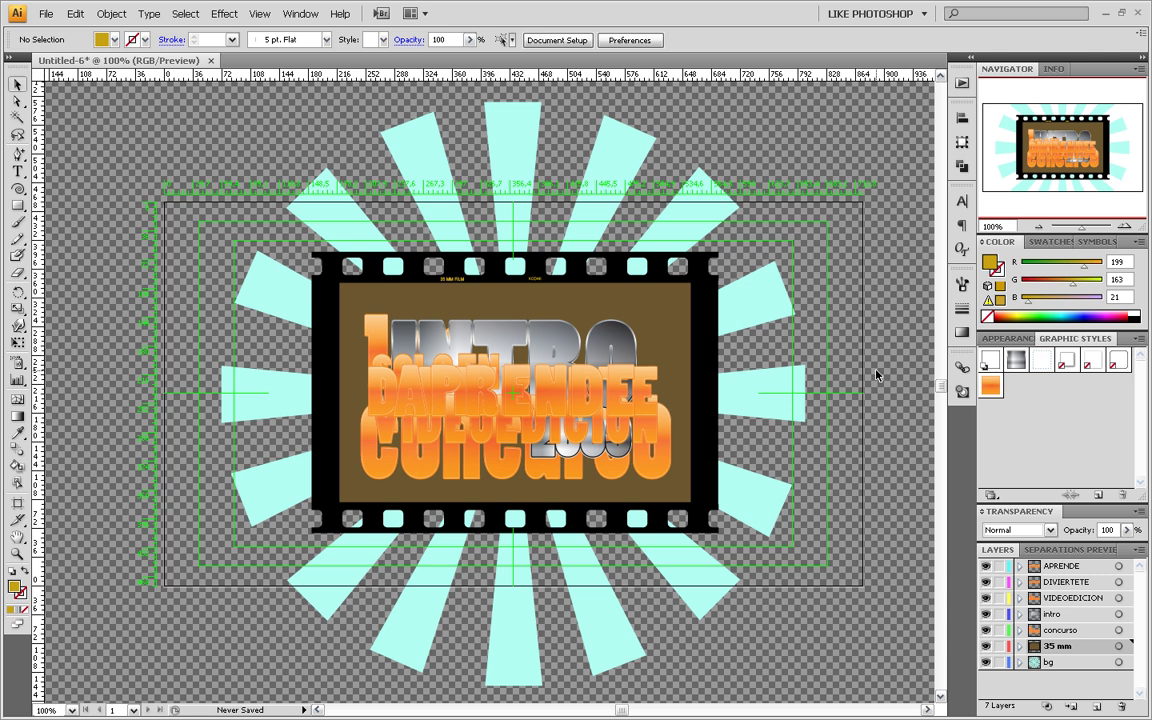
Save the artwork as 35 MM PROYECTOR.ai with the default Illustrator options
left_click(46, 14)
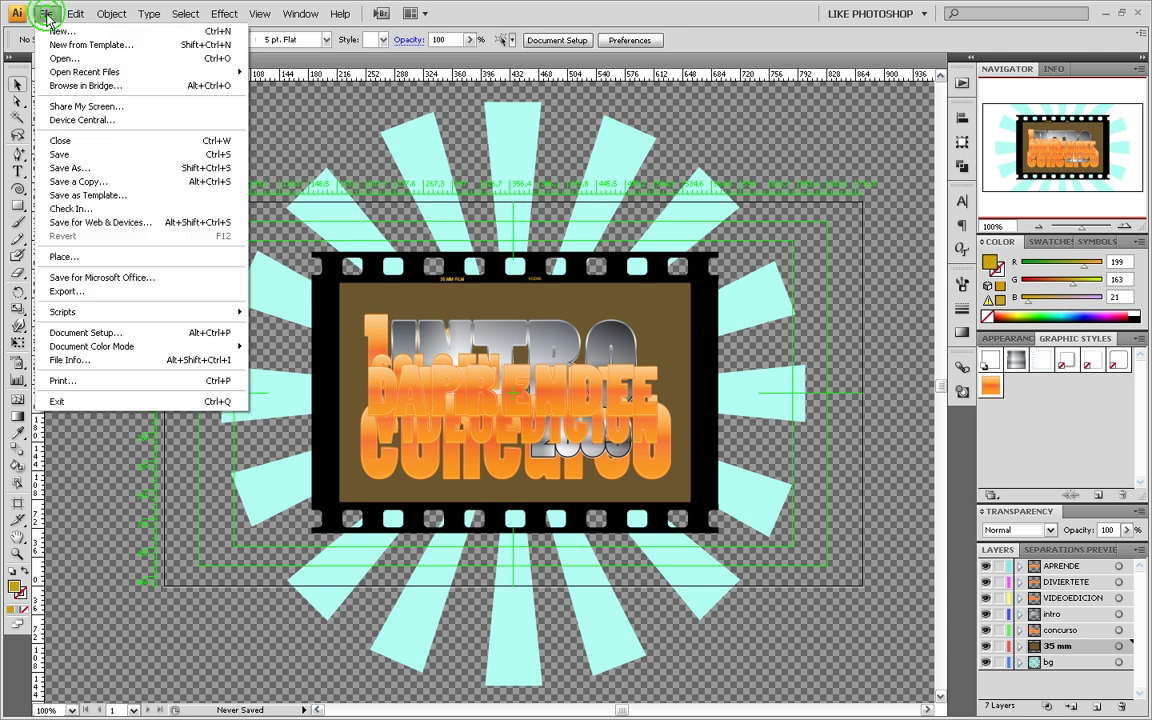
left_click(50, 154)
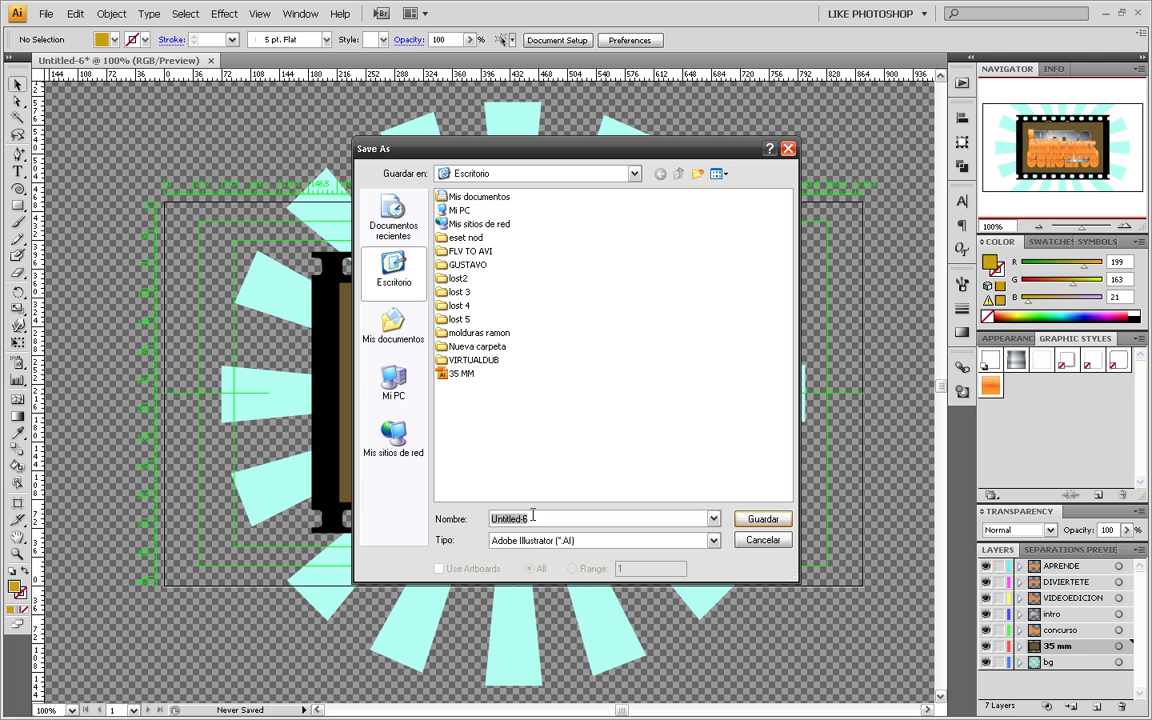
type("35")
type(".ai")
key("Return")
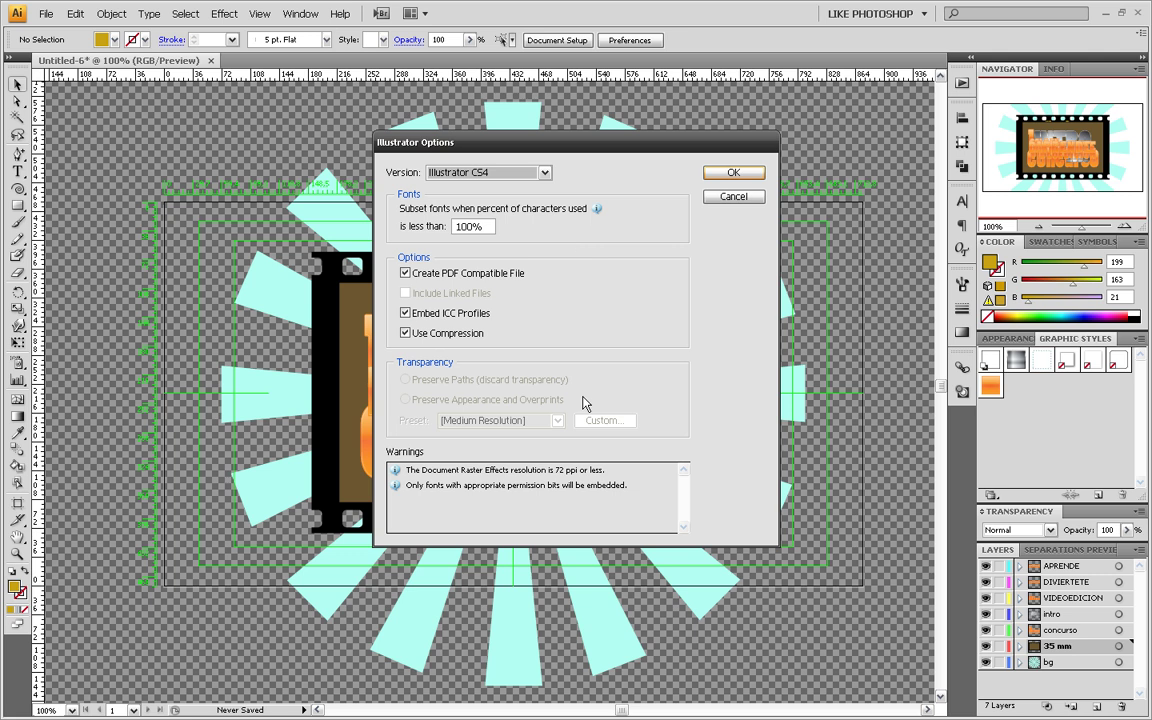
left_click(724, 174)
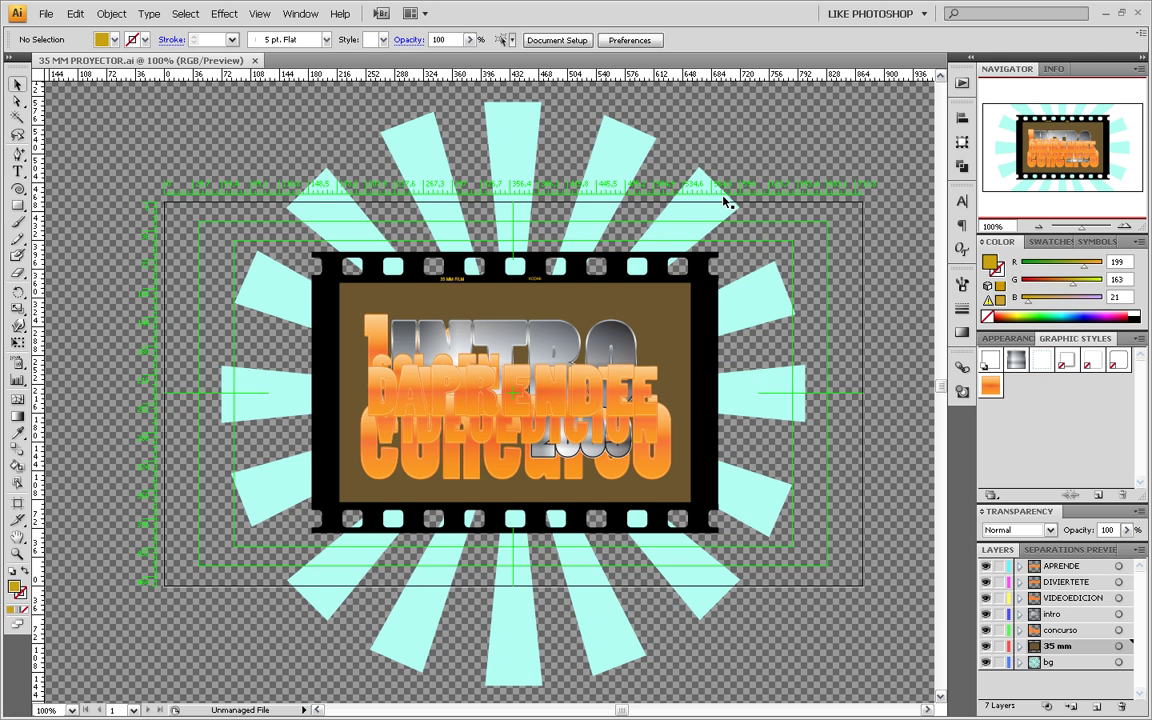